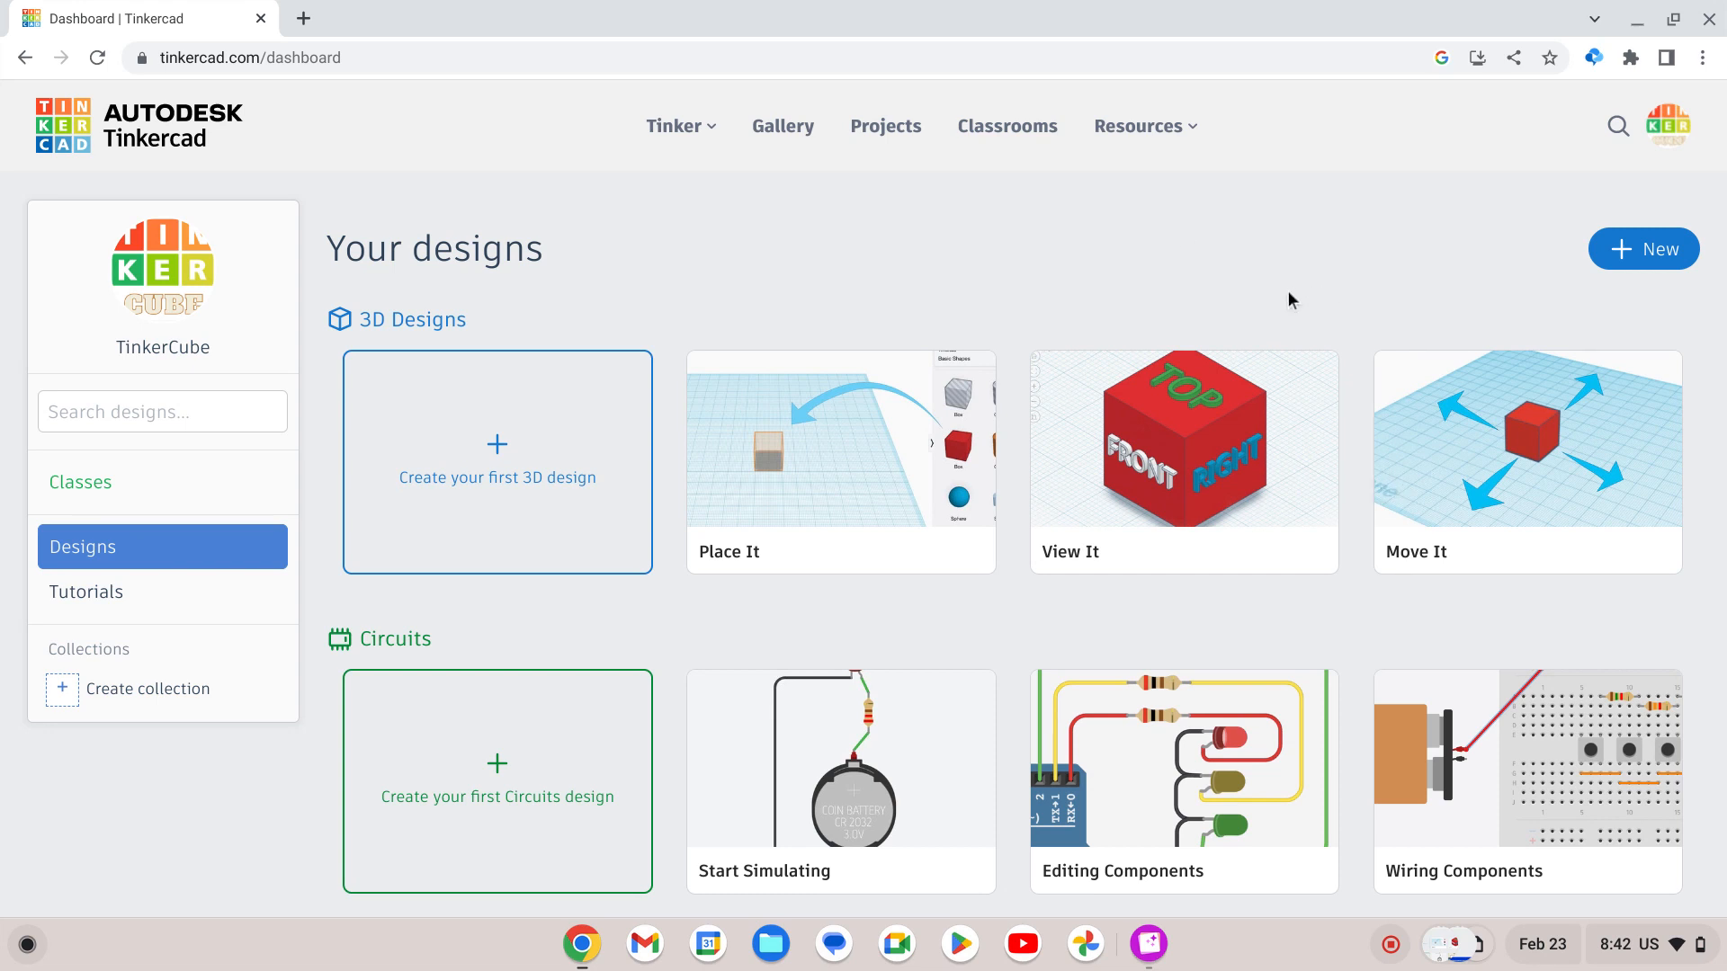
# Load tinkercad.com in a new browser tab and close that tab again.
pyautogui.click(303, 18)
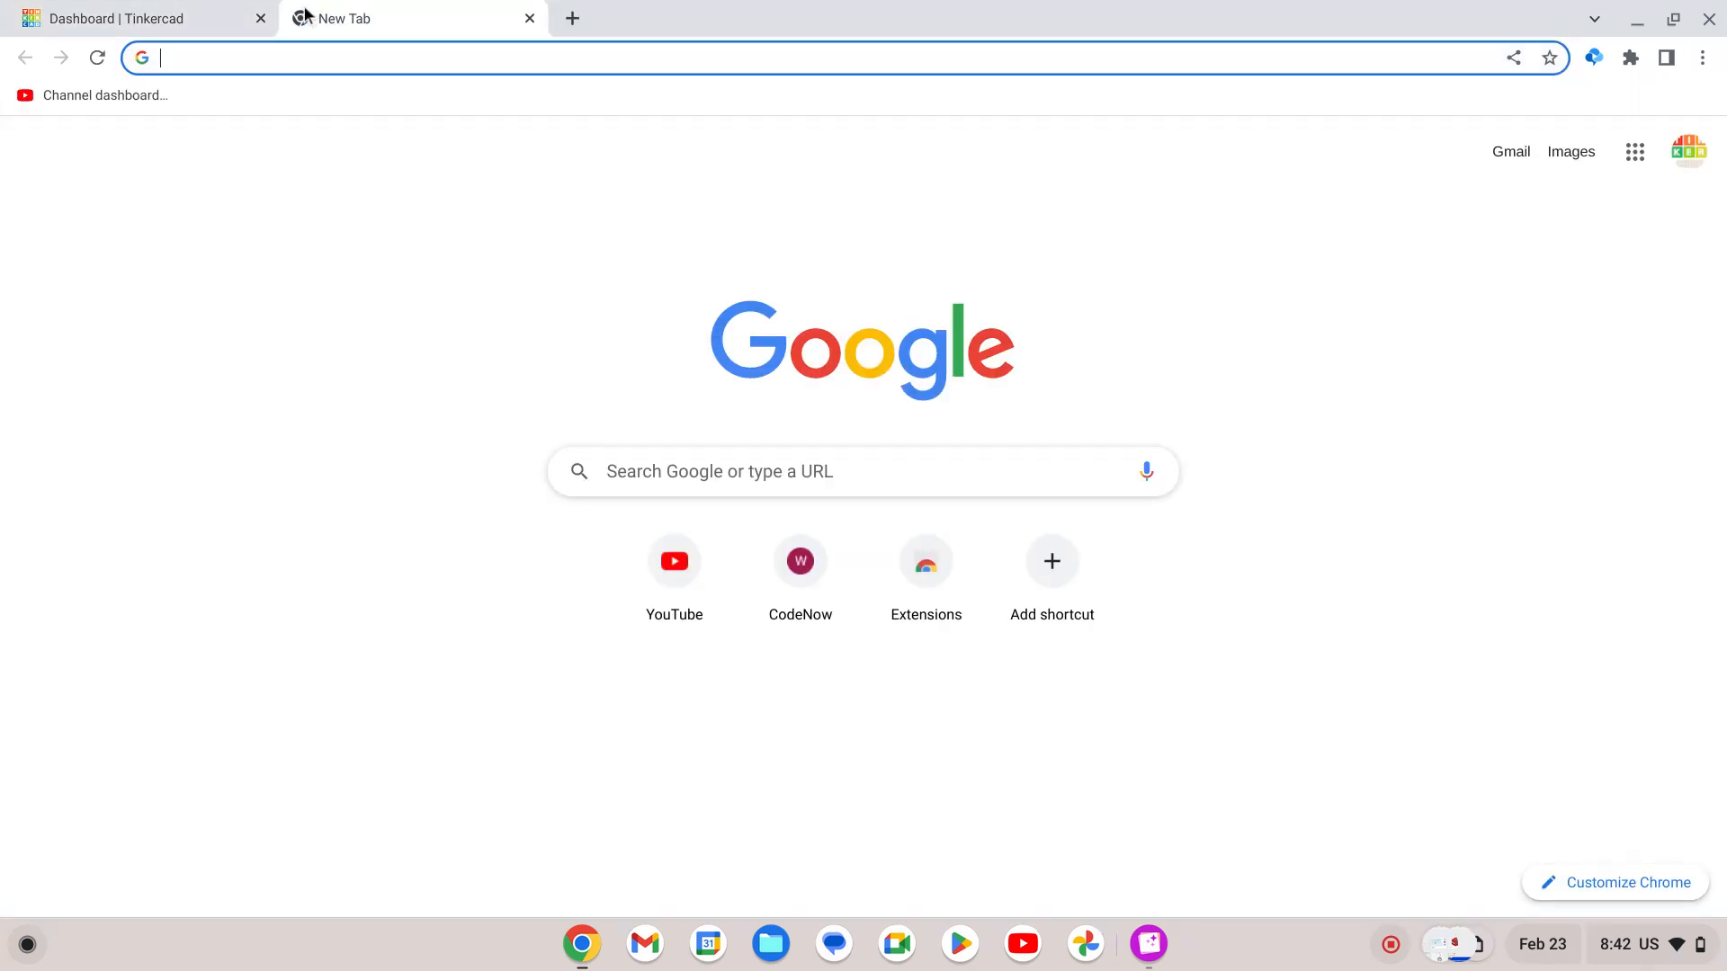
pyautogui.write('tinkercad.')
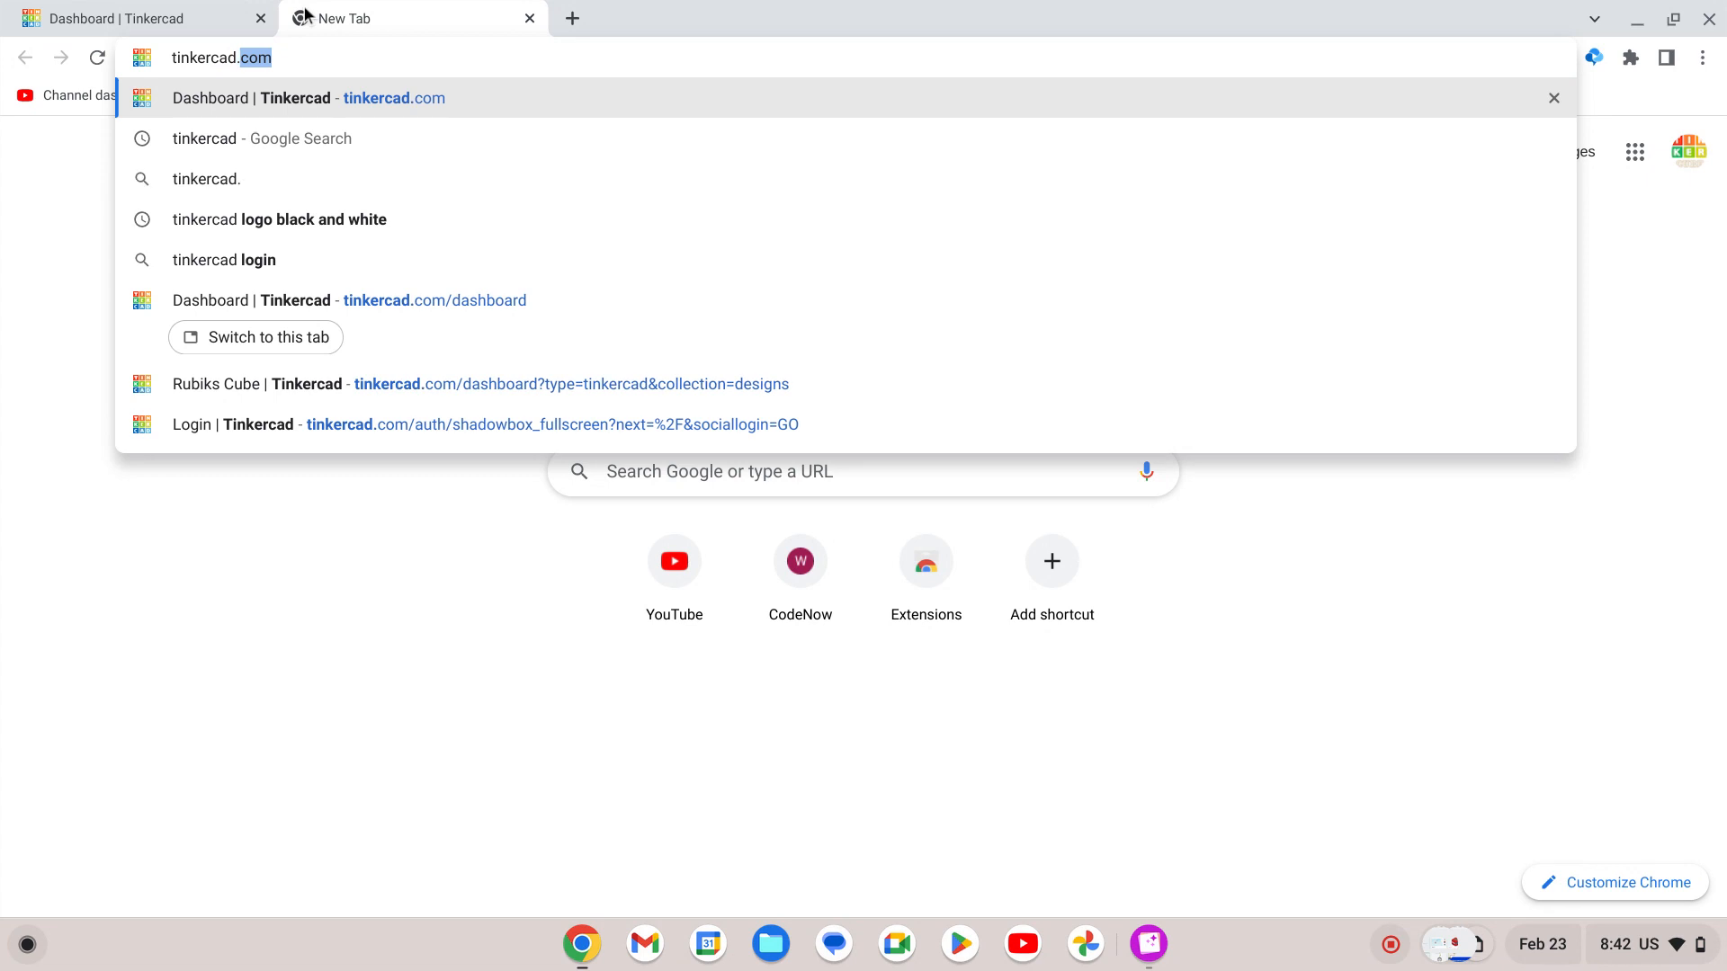
pyautogui.write('com')
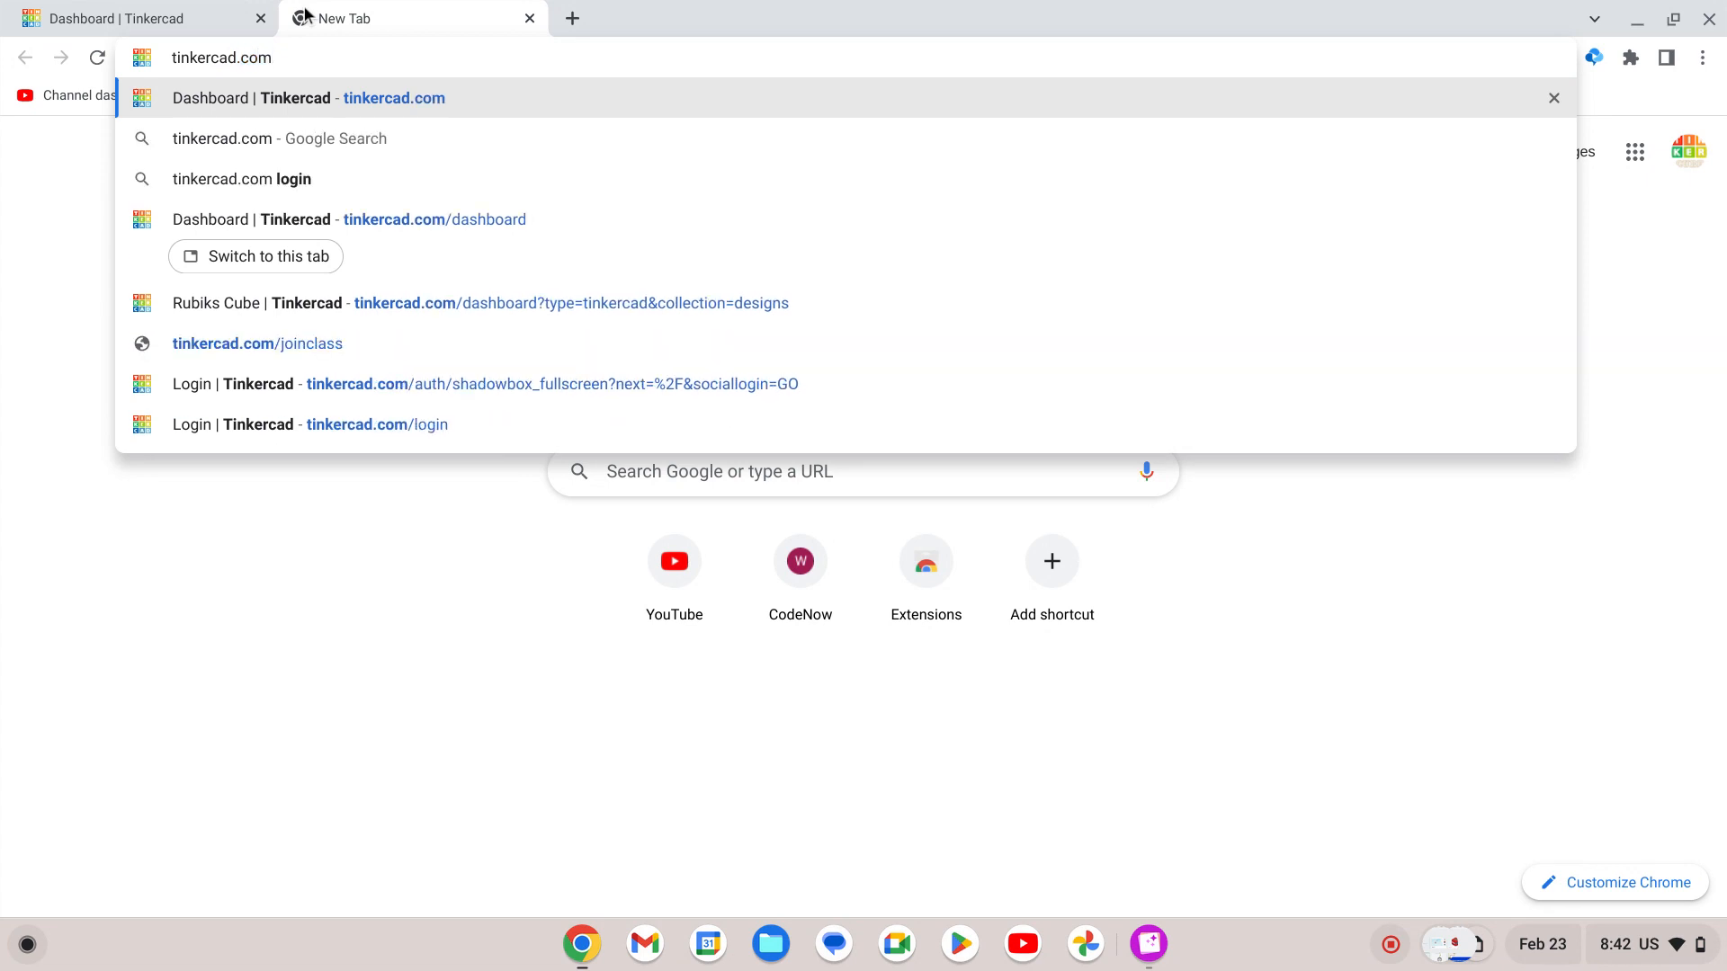
pyautogui.press('Return')
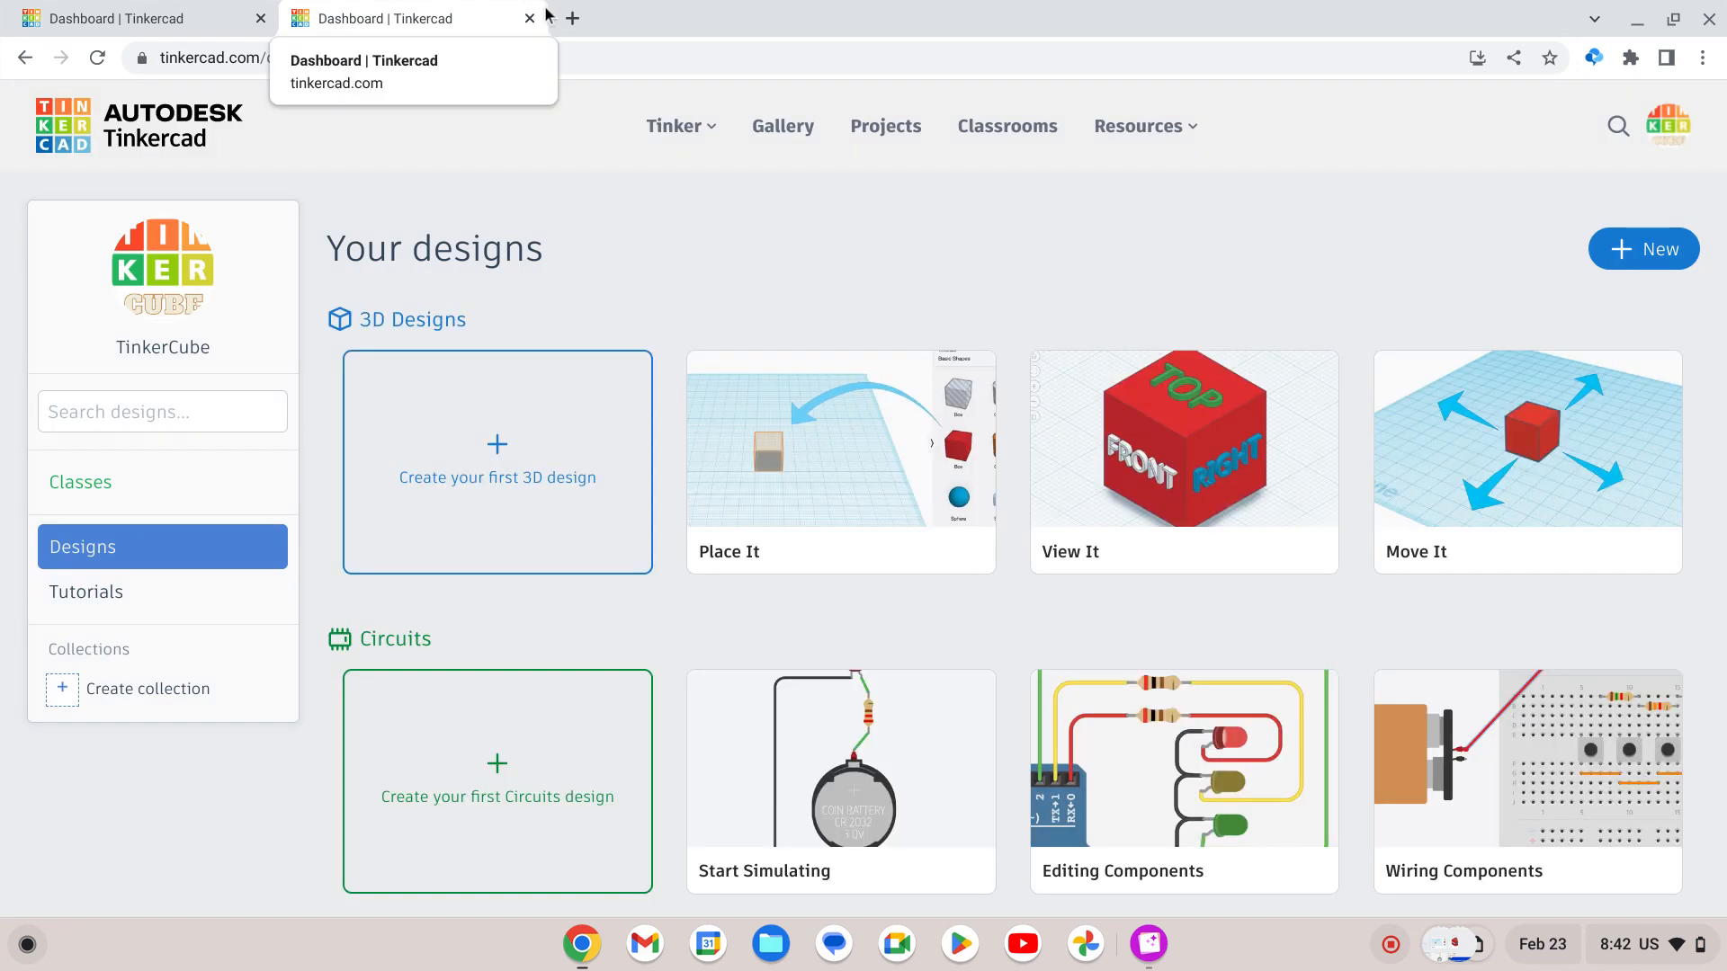
pyautogui.click(530, 18)
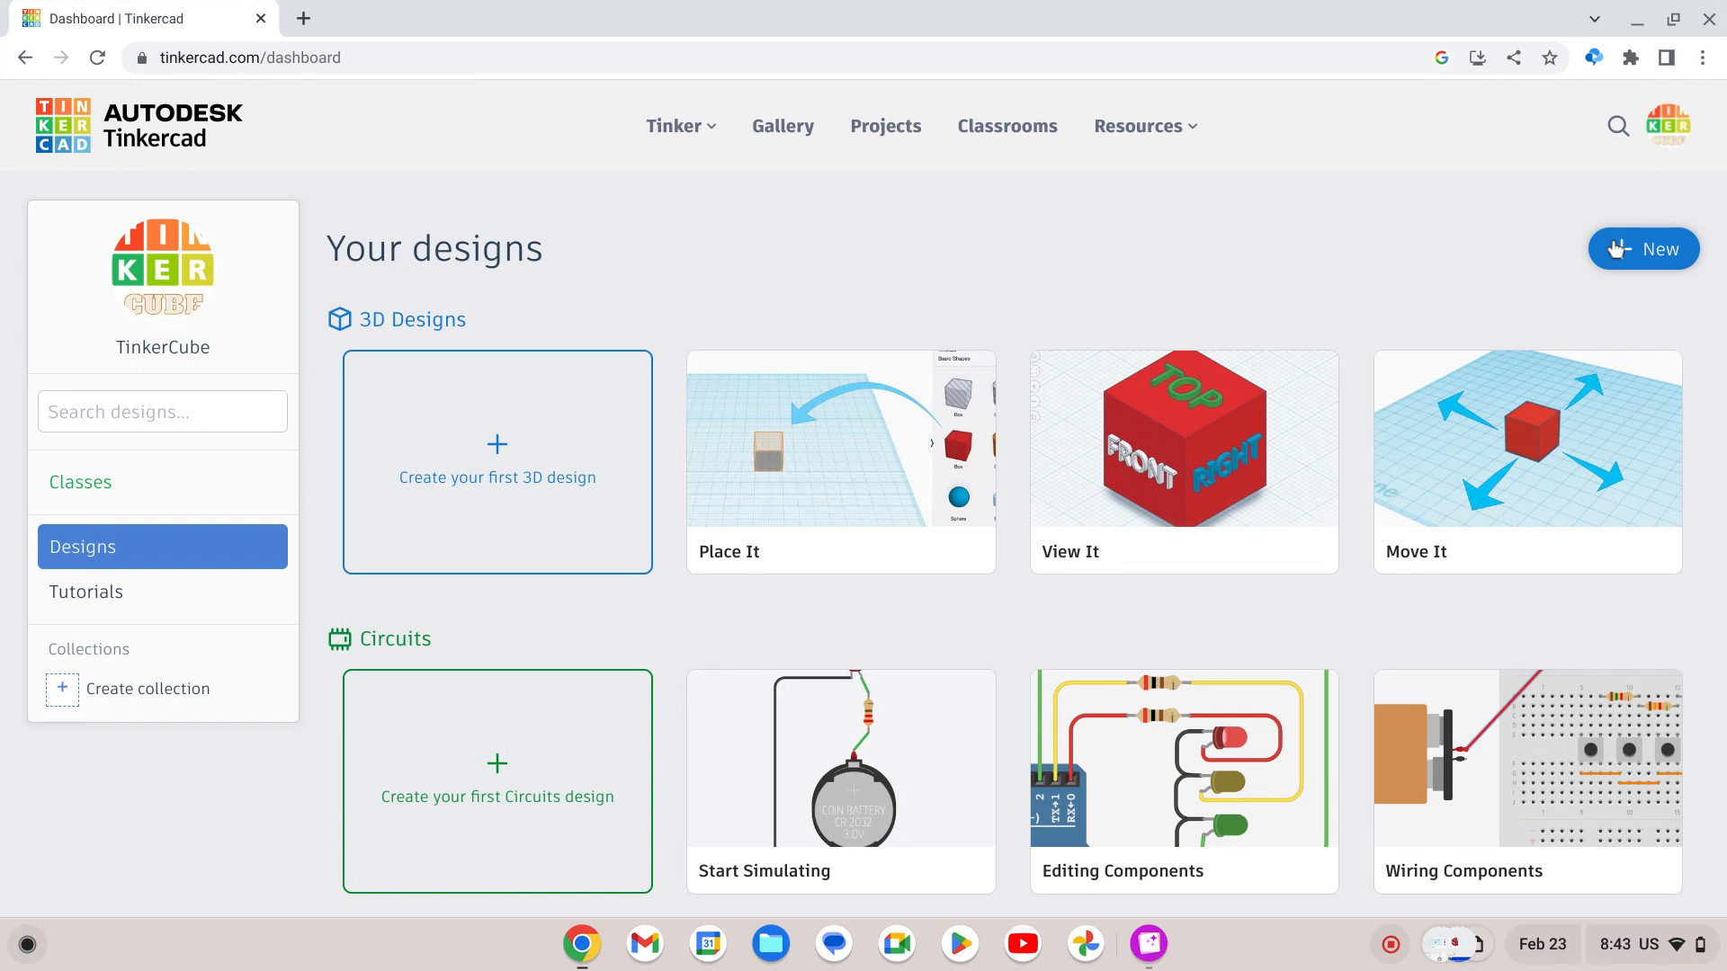
# Look over the dashboard's design categories and create a new 3D design.
pyautogui.scroll(-3, 627, 339)
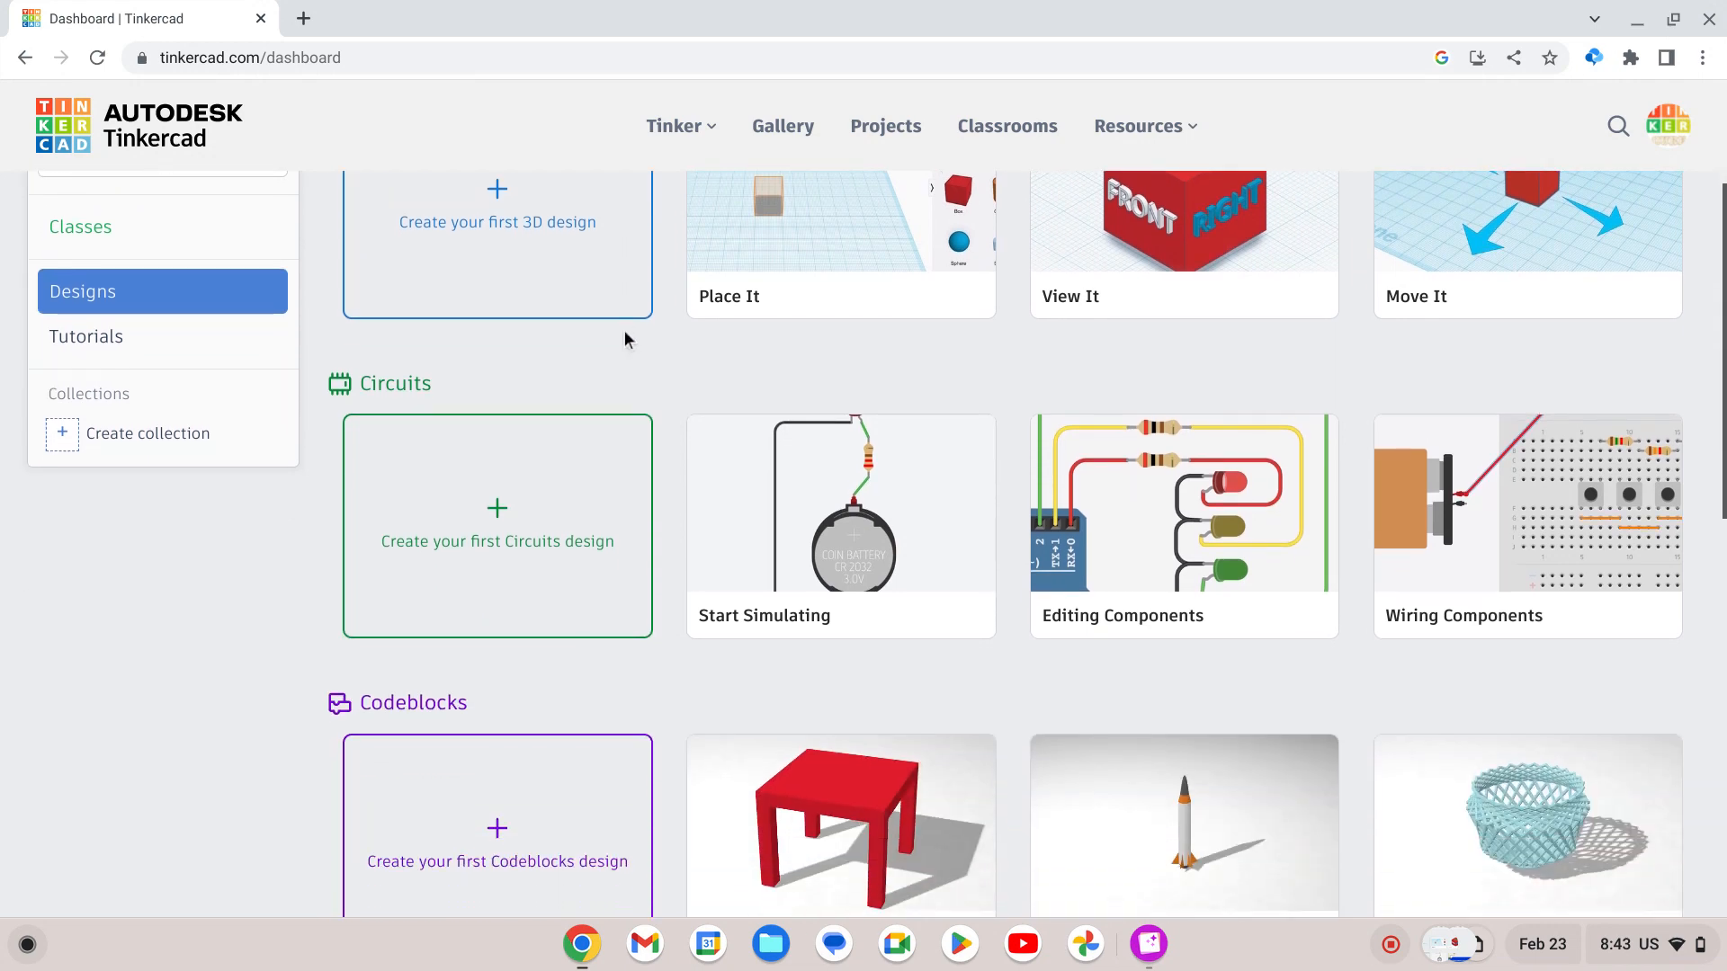
pyautogui.scroll(-5, 644, 349)
pyautogui.scroll(8, 254, 472)
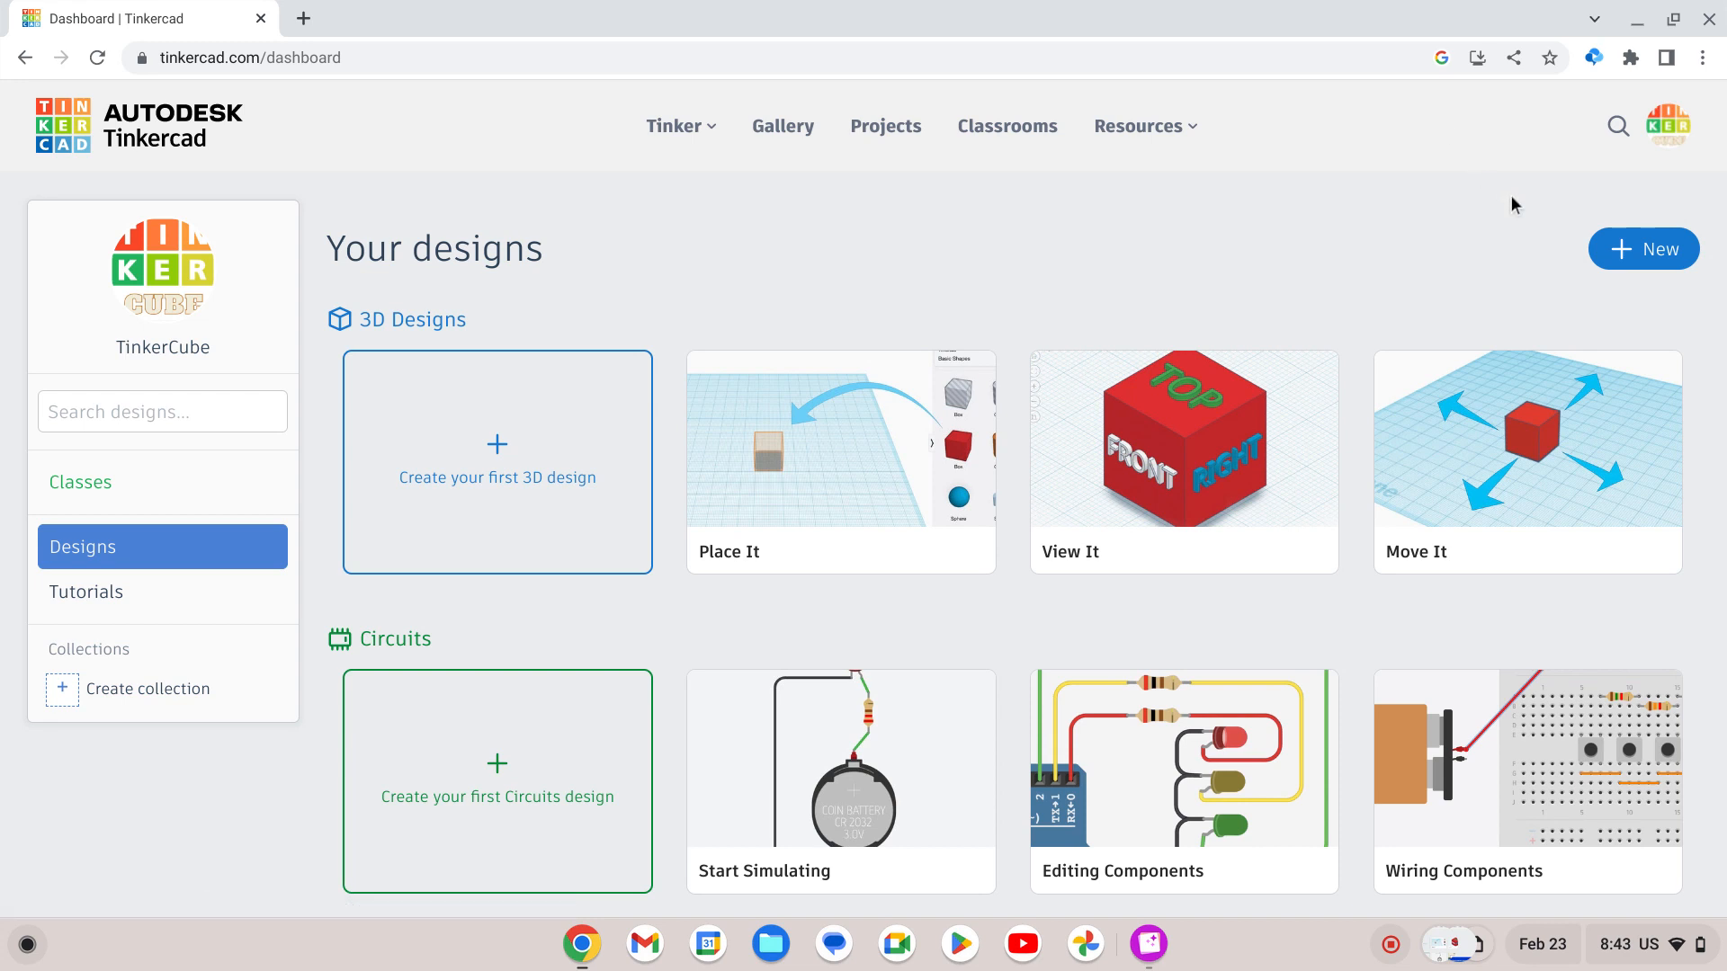
pyautogui.click(1651, 251)
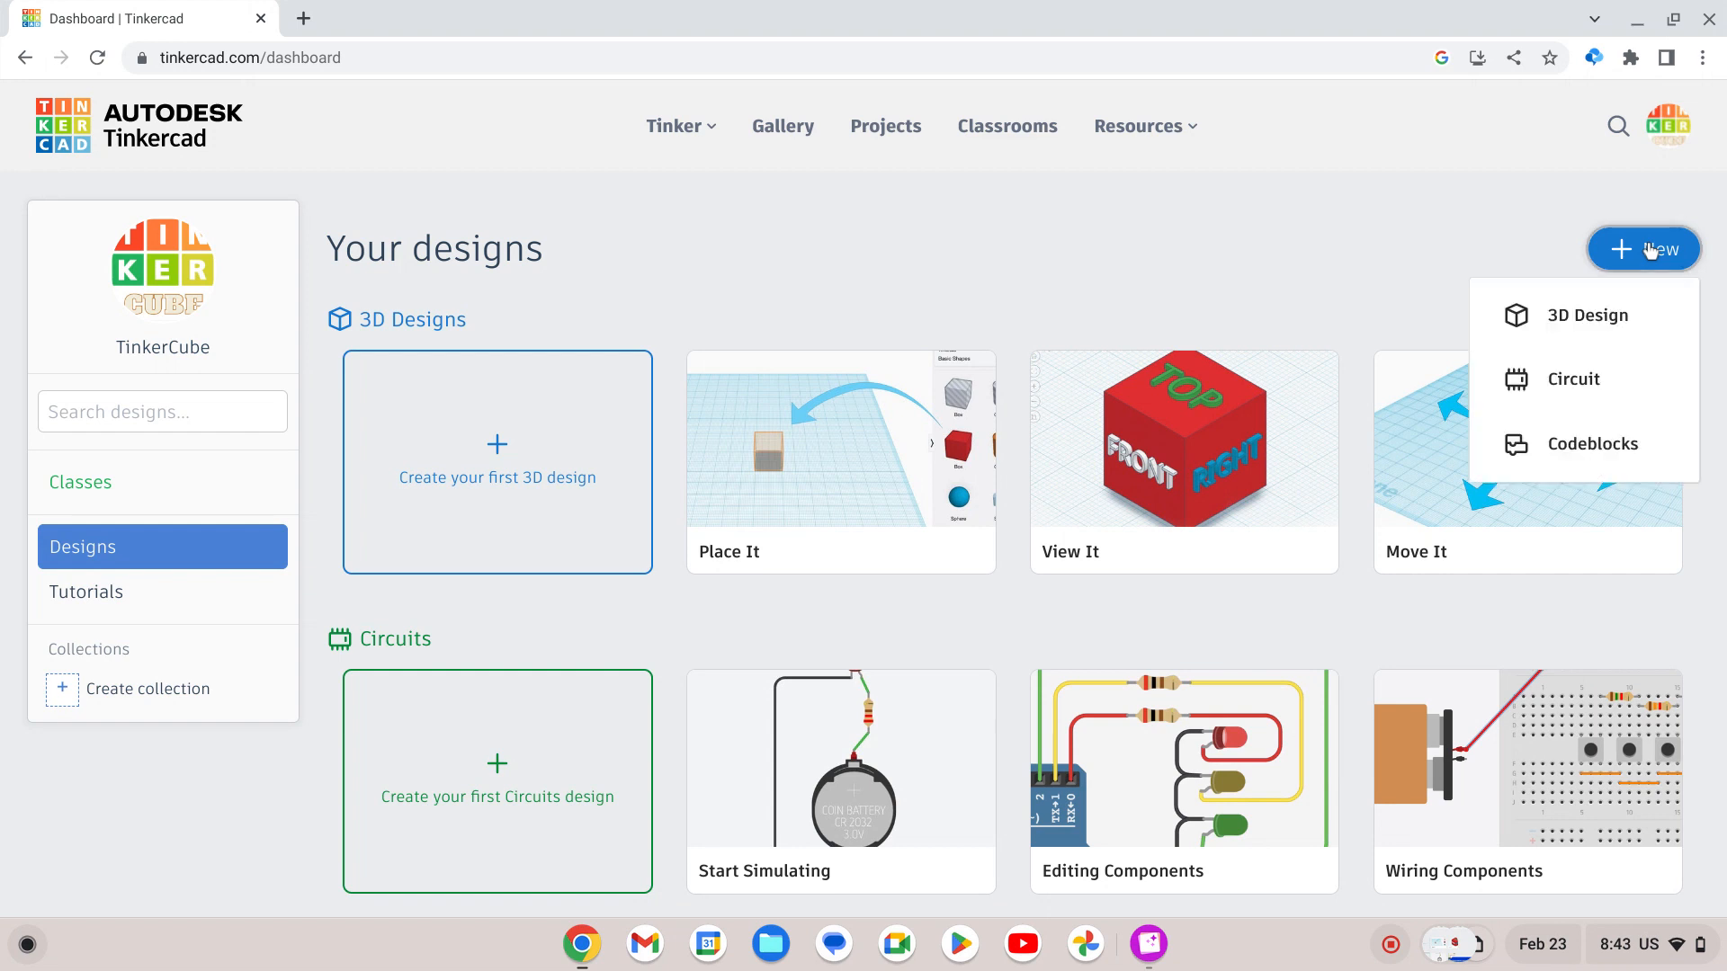
pyautogui.click(1614, 314)
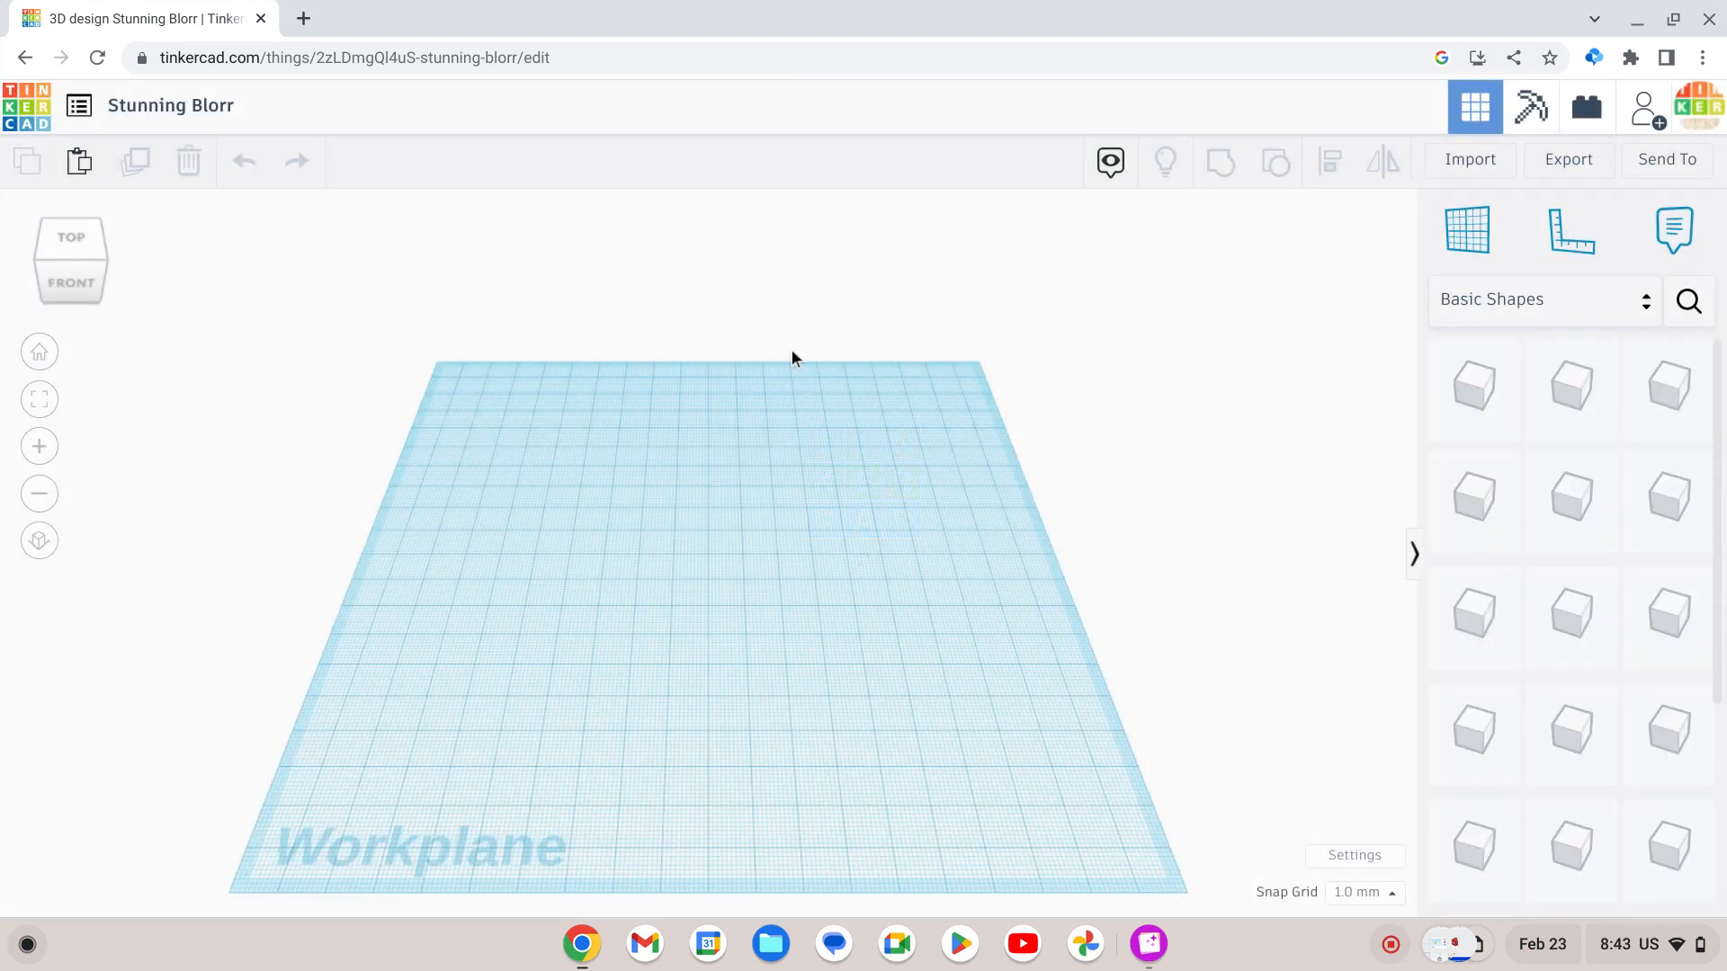
# Rename the new 3D design as "Test".
pyautogui.click(197, 109)
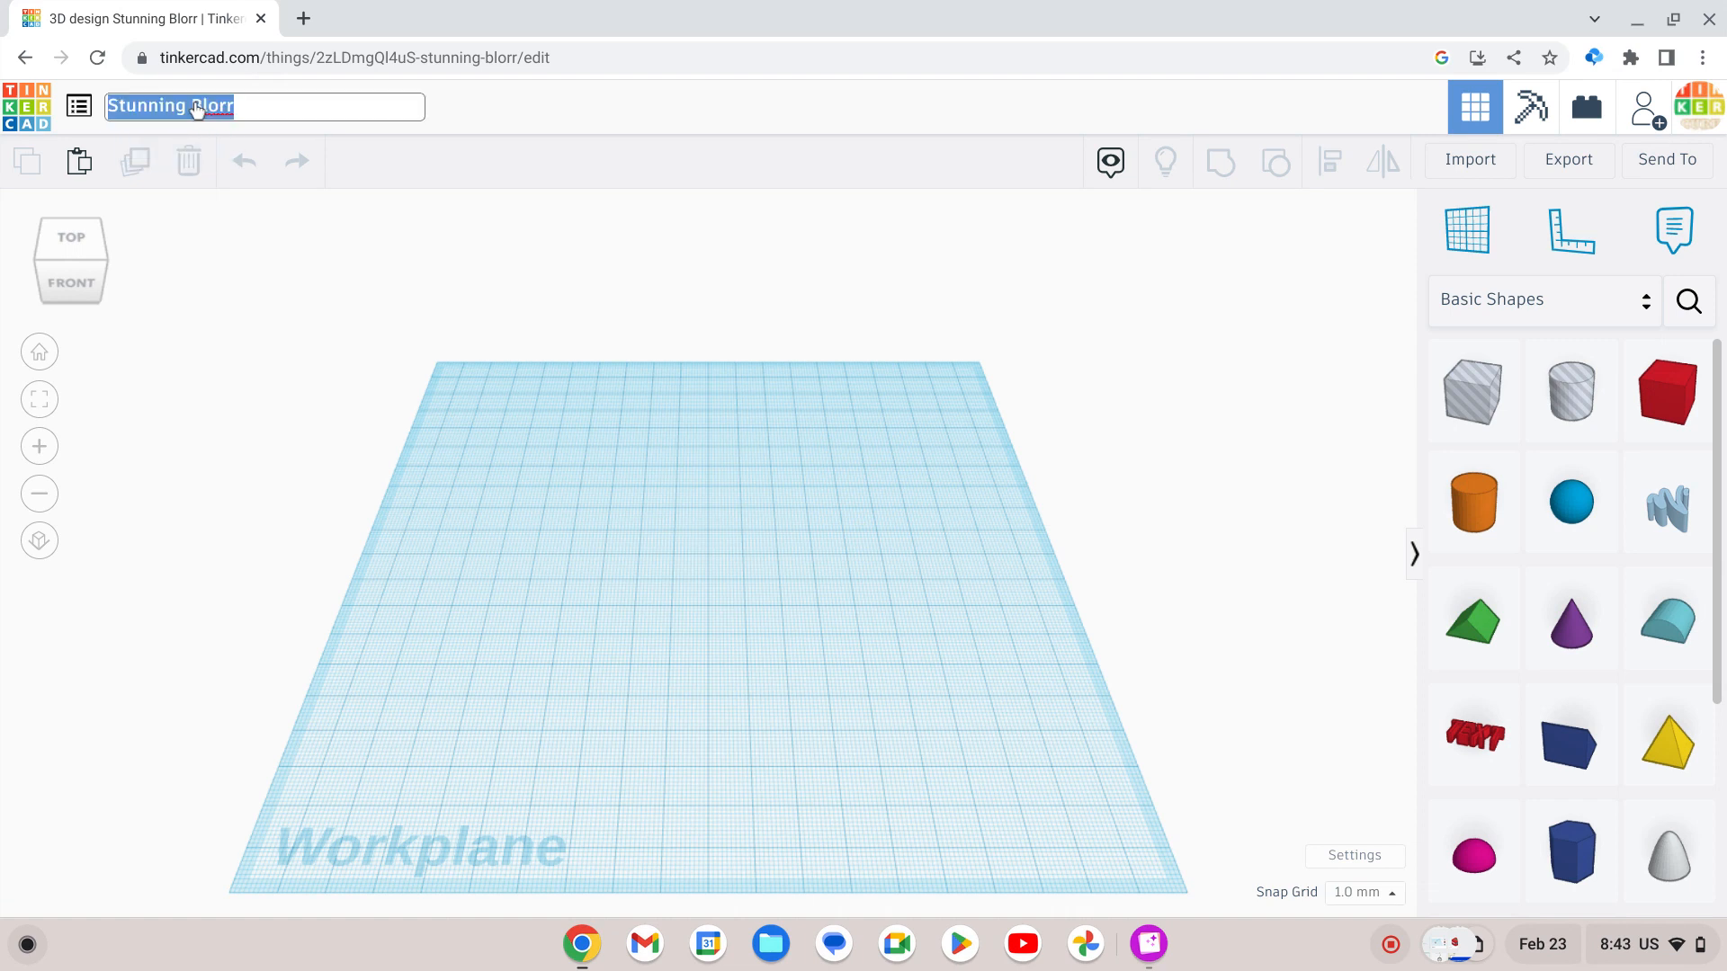
pyautogui.press('BackSpace')
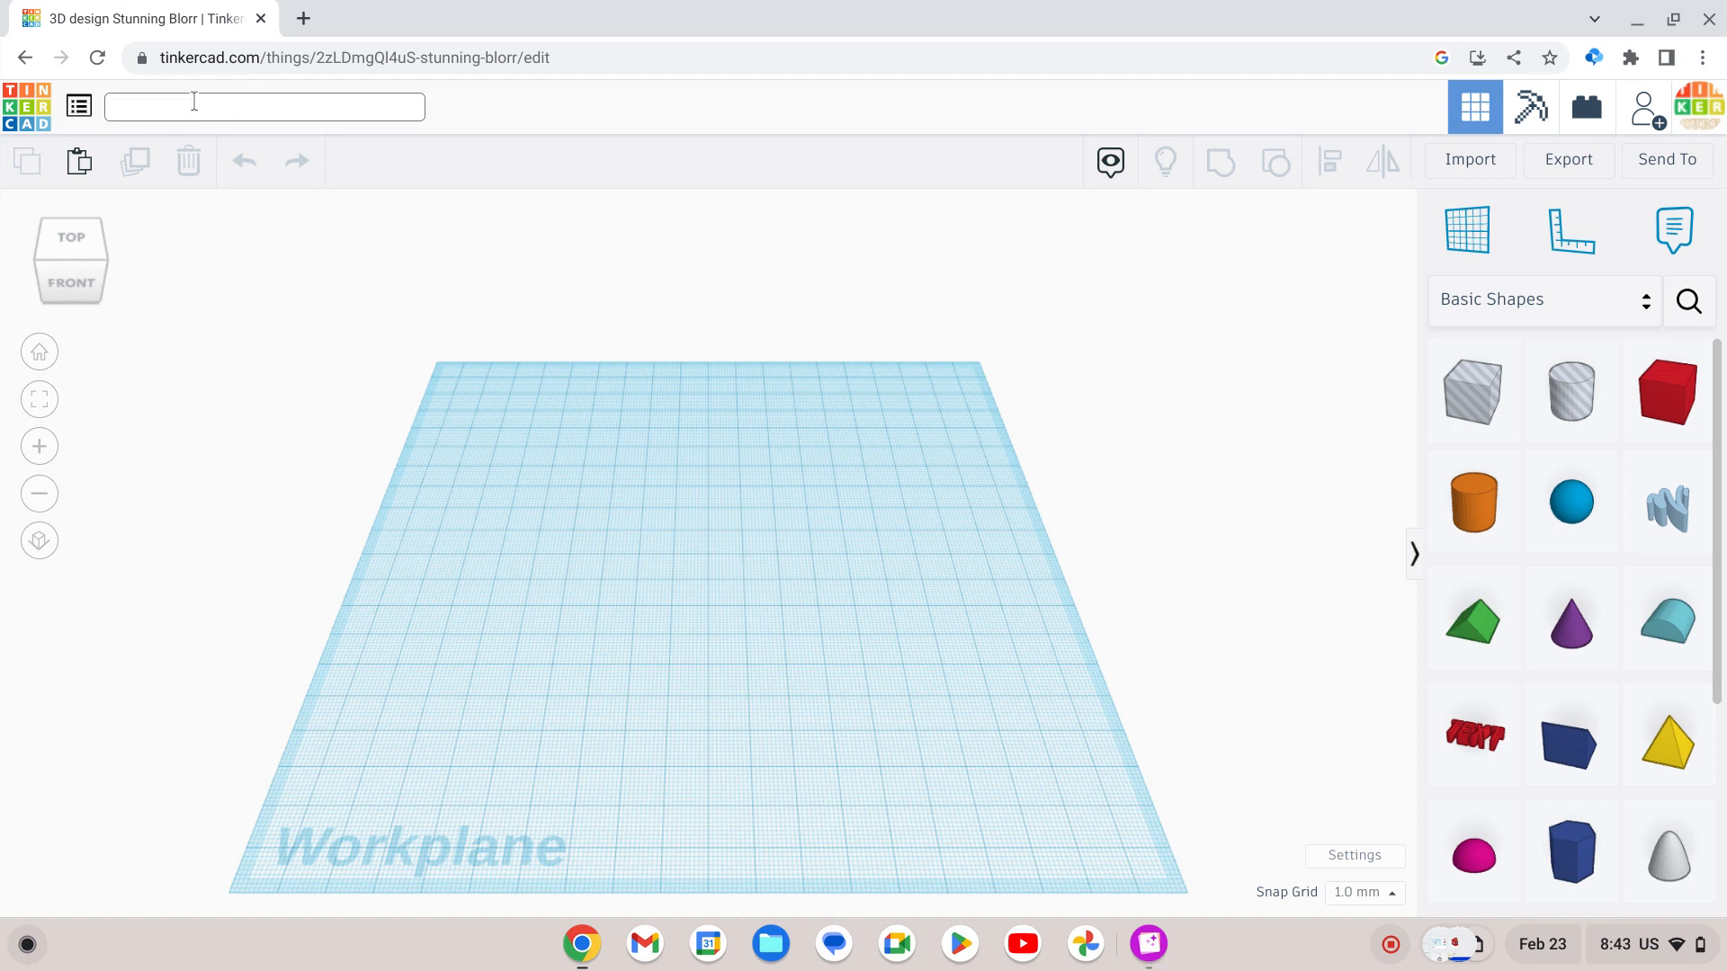
pyautogui.write('Te')
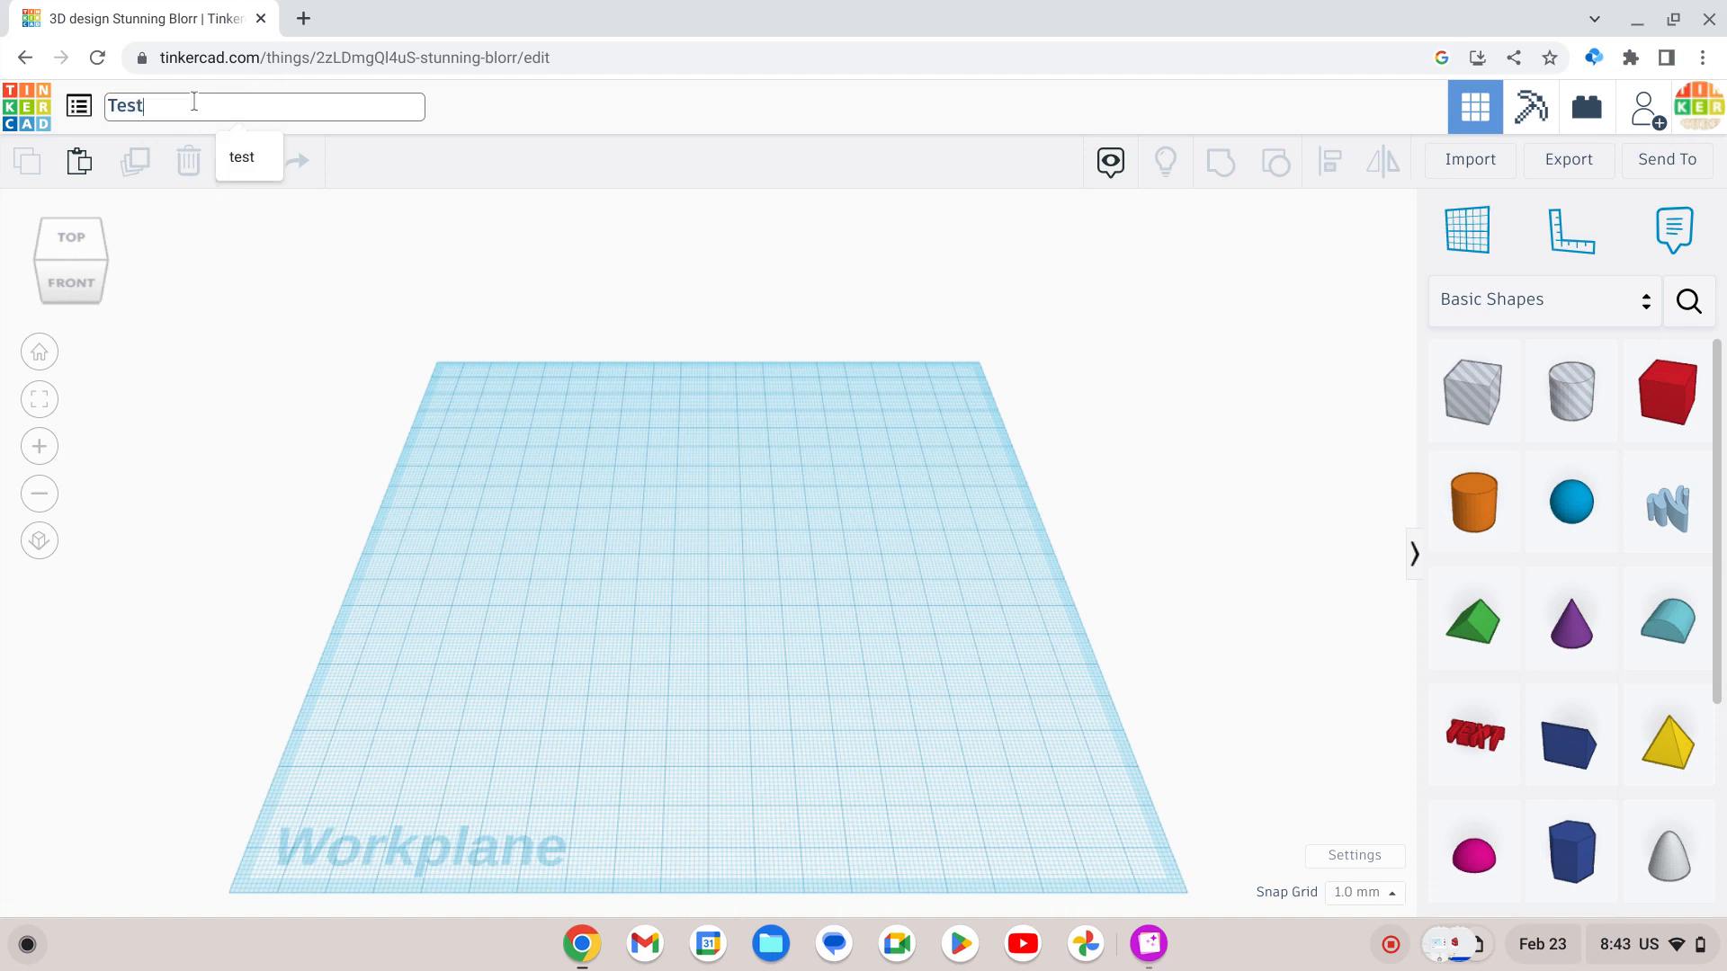
pyautogui.write('st')
pyautogui.click(354, 339)
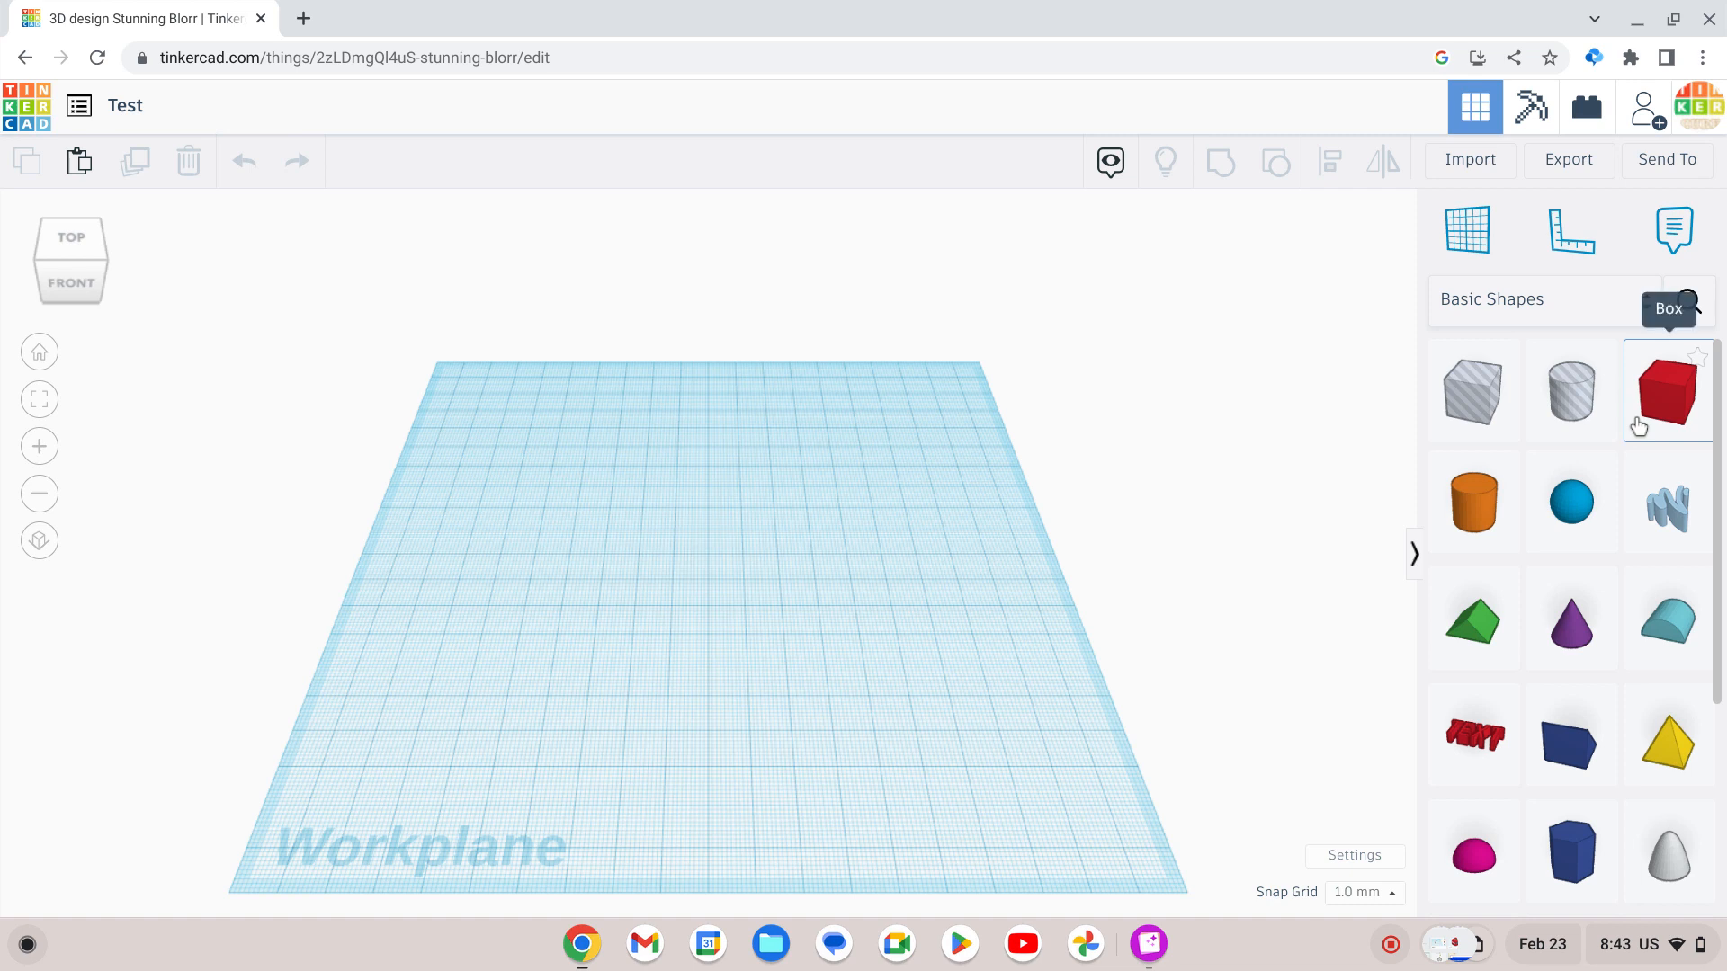
# Browse the shapes offered in the Basic Shapes and Design Starters categories of the shapes library.
pyautogui.scroll(-1, 1664, 476)
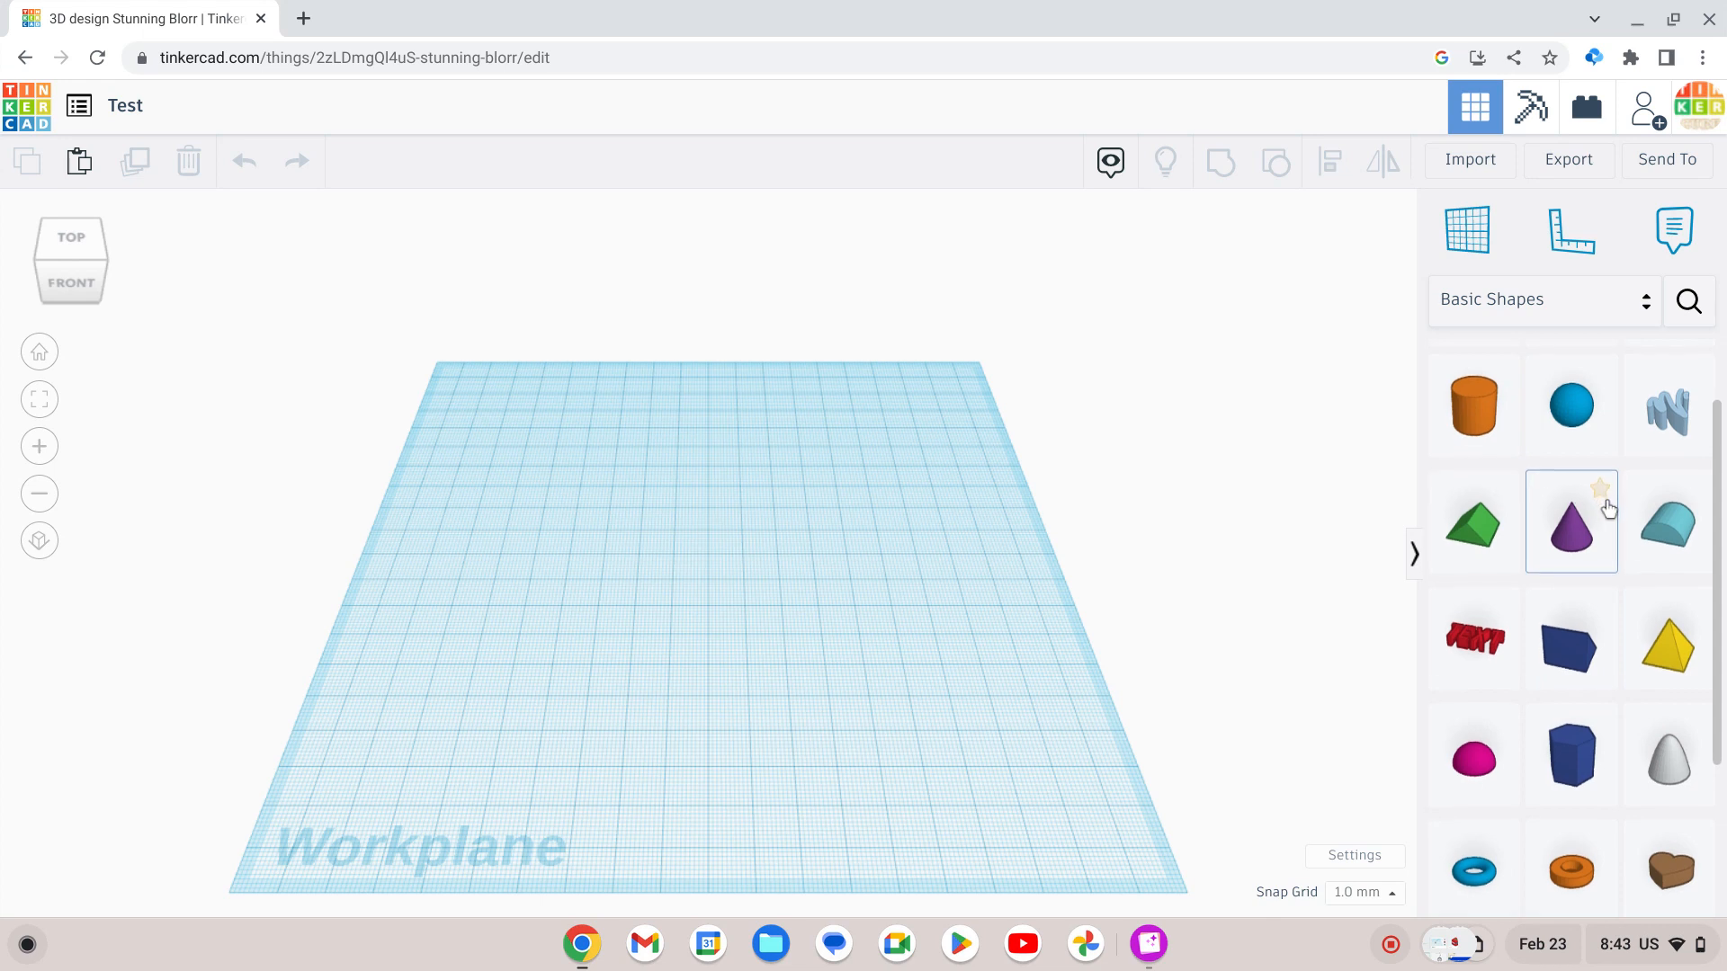
pyautogui.scroll(-3, 1608, 508)
pyautogui.scroll(1, 1608, 508)
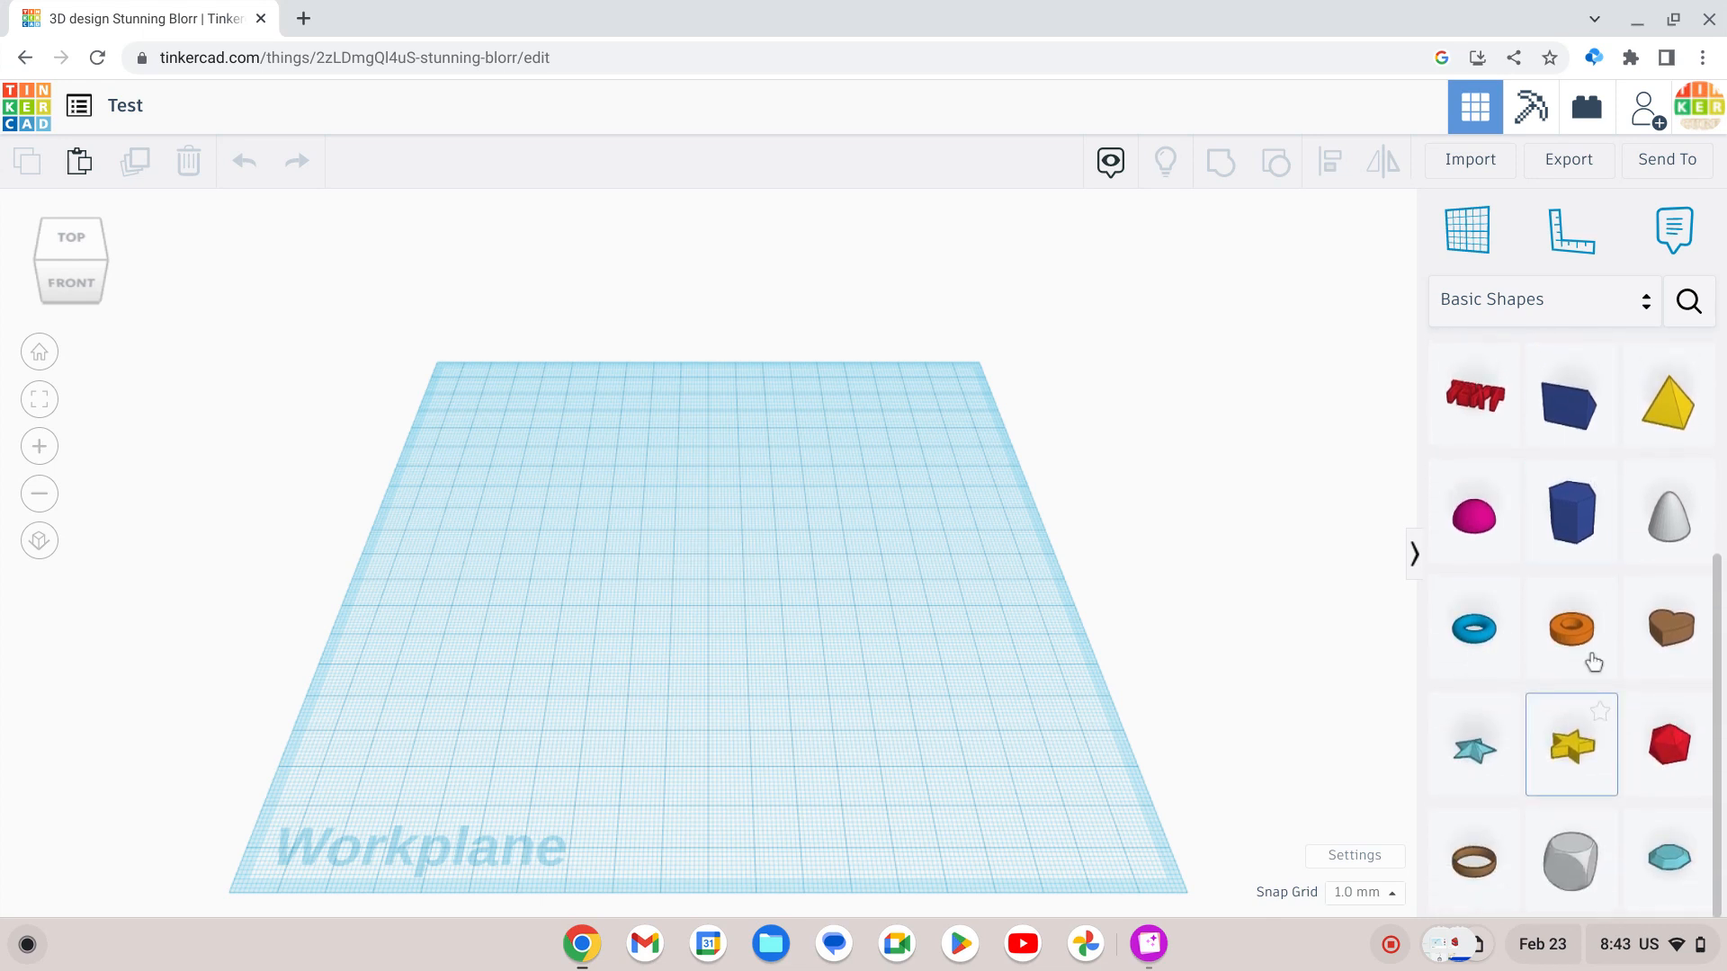
pyautogui.click(1489, 288)
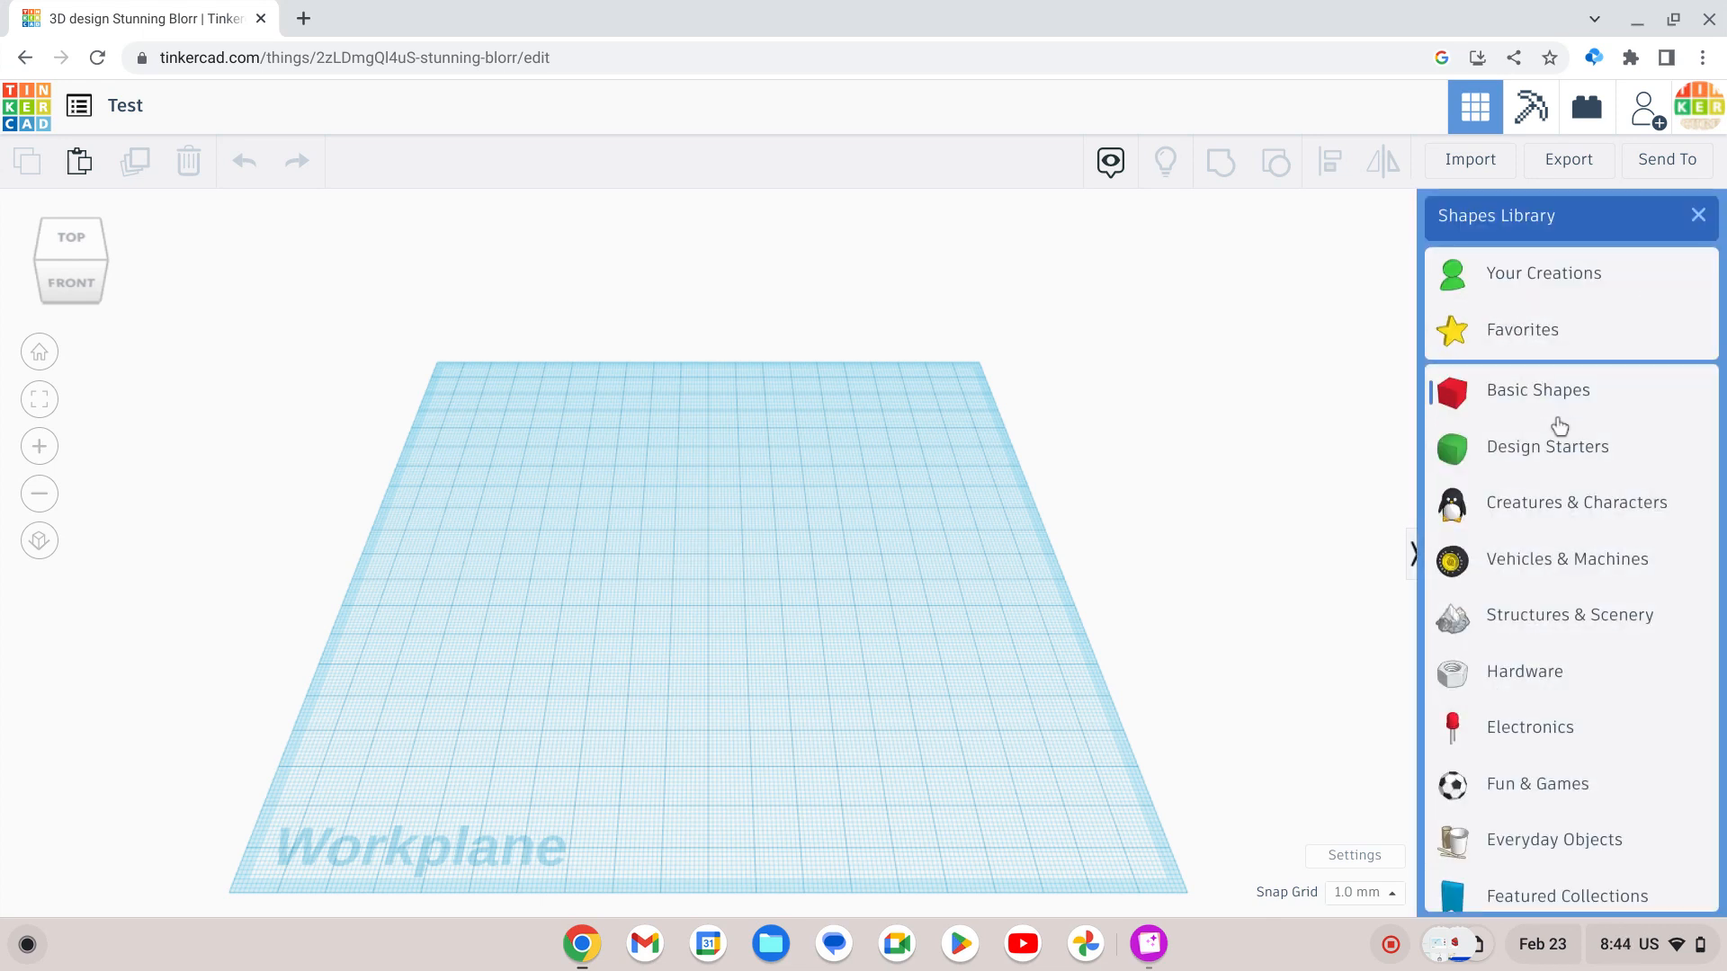
pyautogui.click(1561, 447)
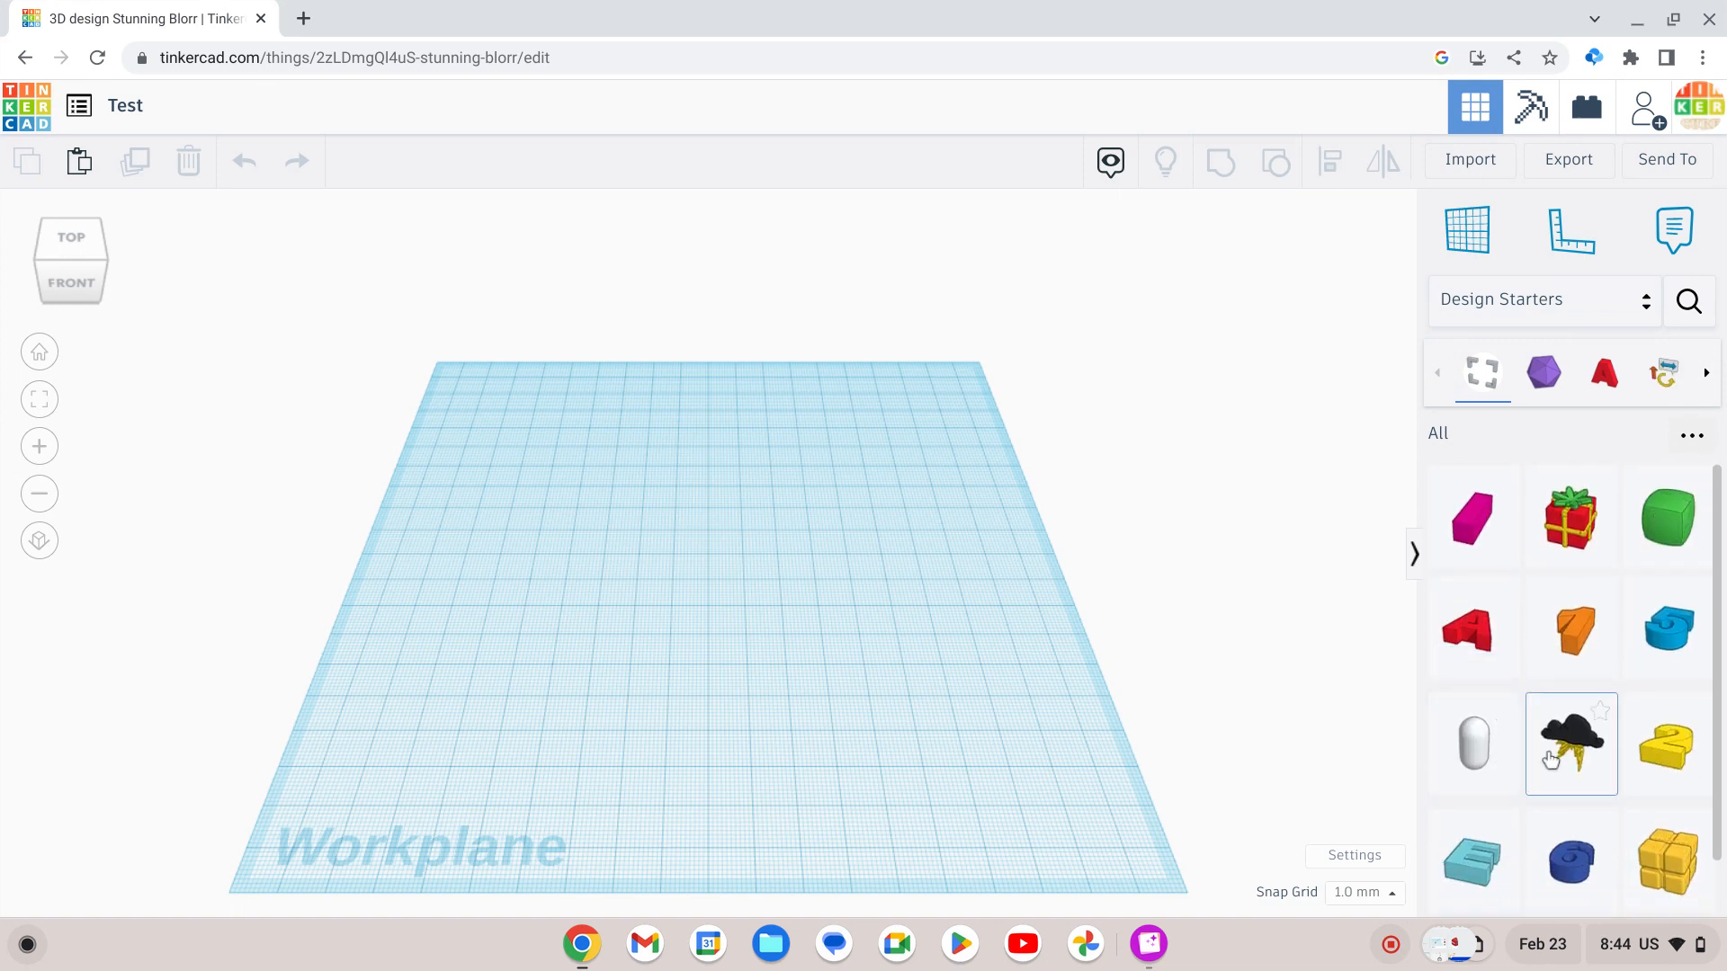
pyautogui.scroll(-2, 1548, 758)
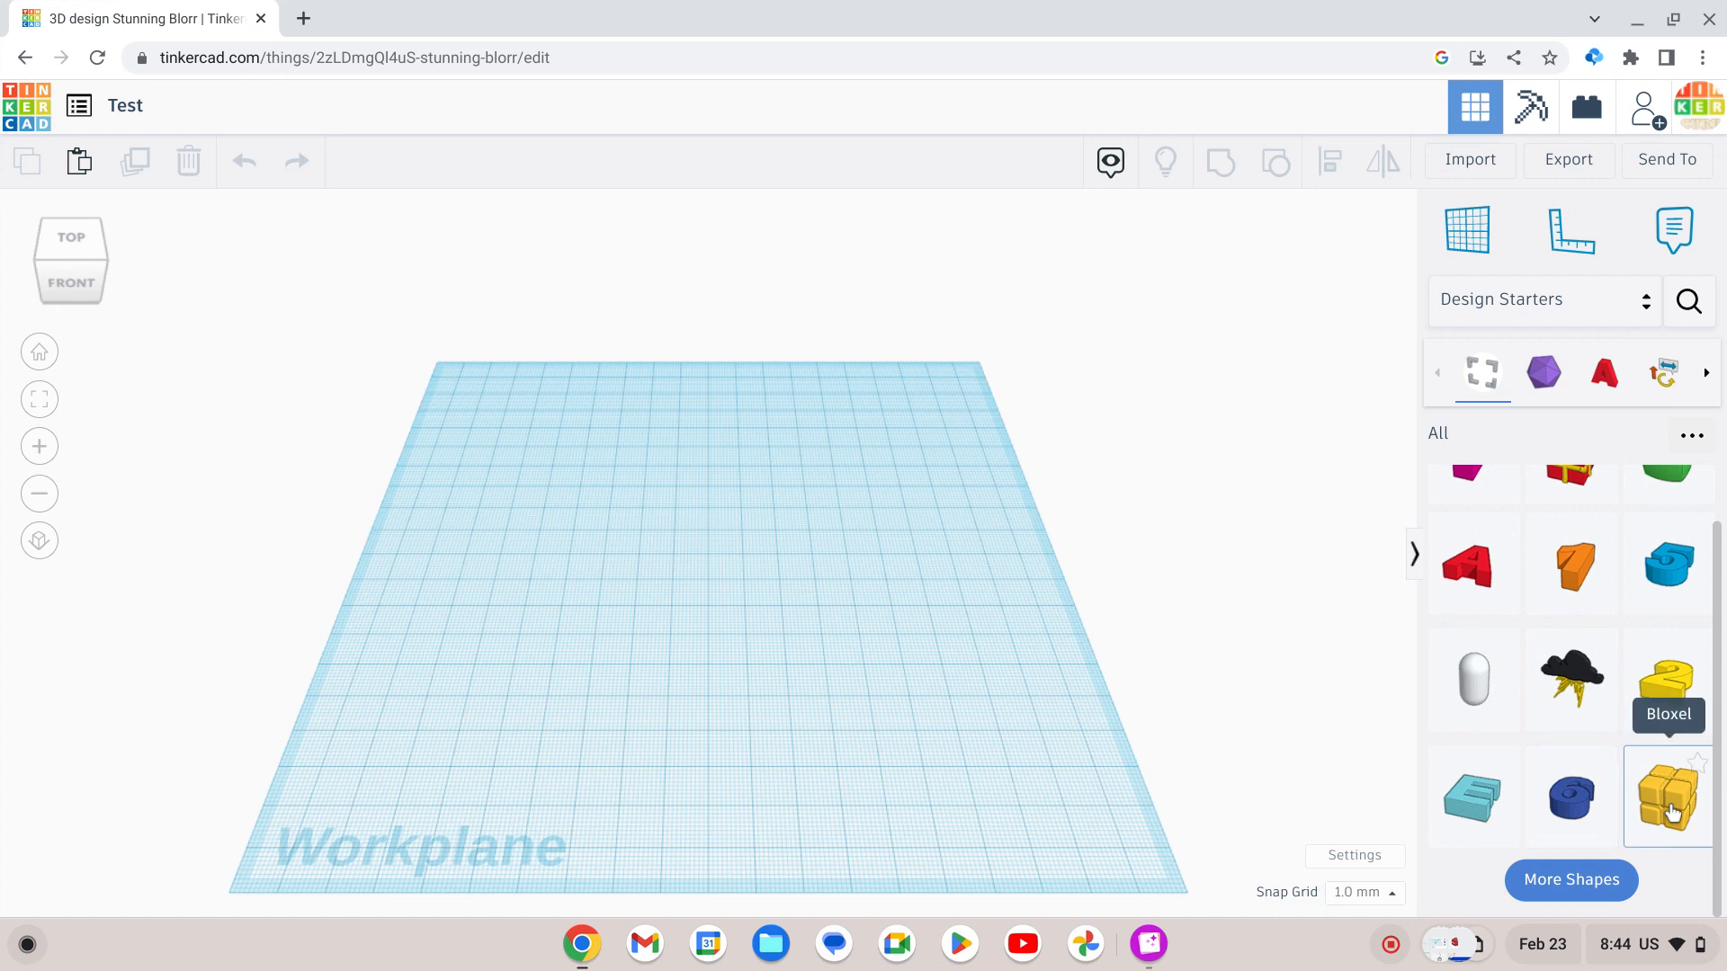
pyautogui.scroll(2, 1671, 814)
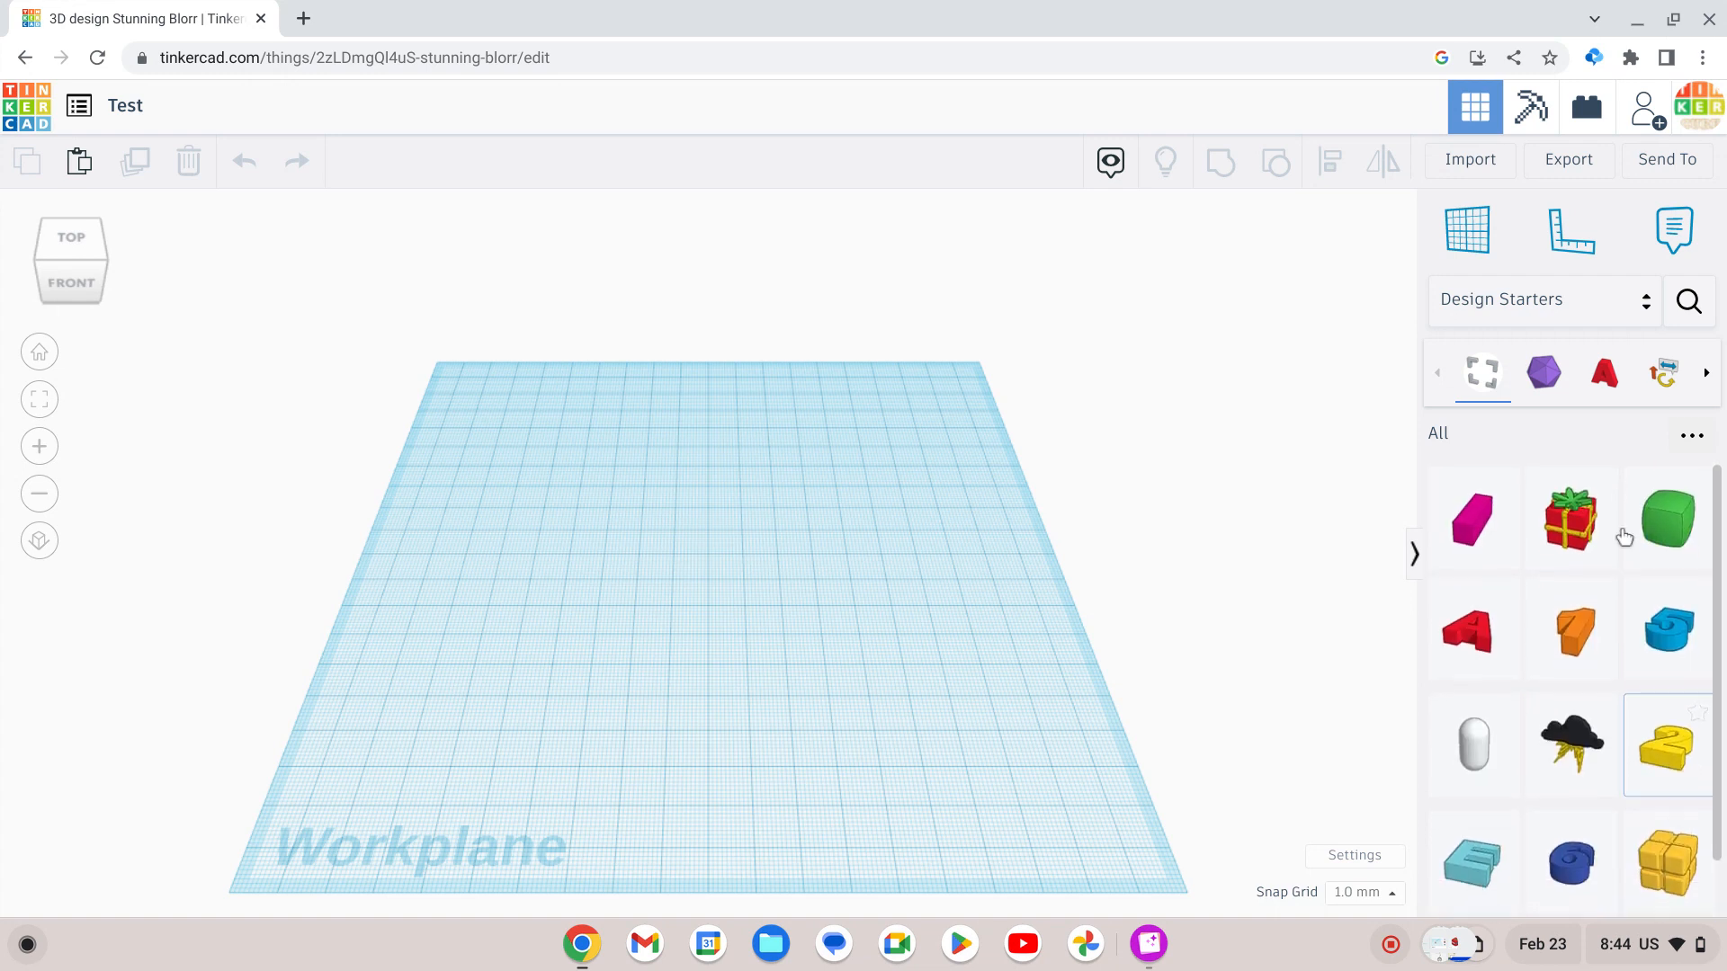
# Browse the Creatures & Characters and Vehicles & Machines categories of the shapes library.
pyautogui.click(1464, 300)
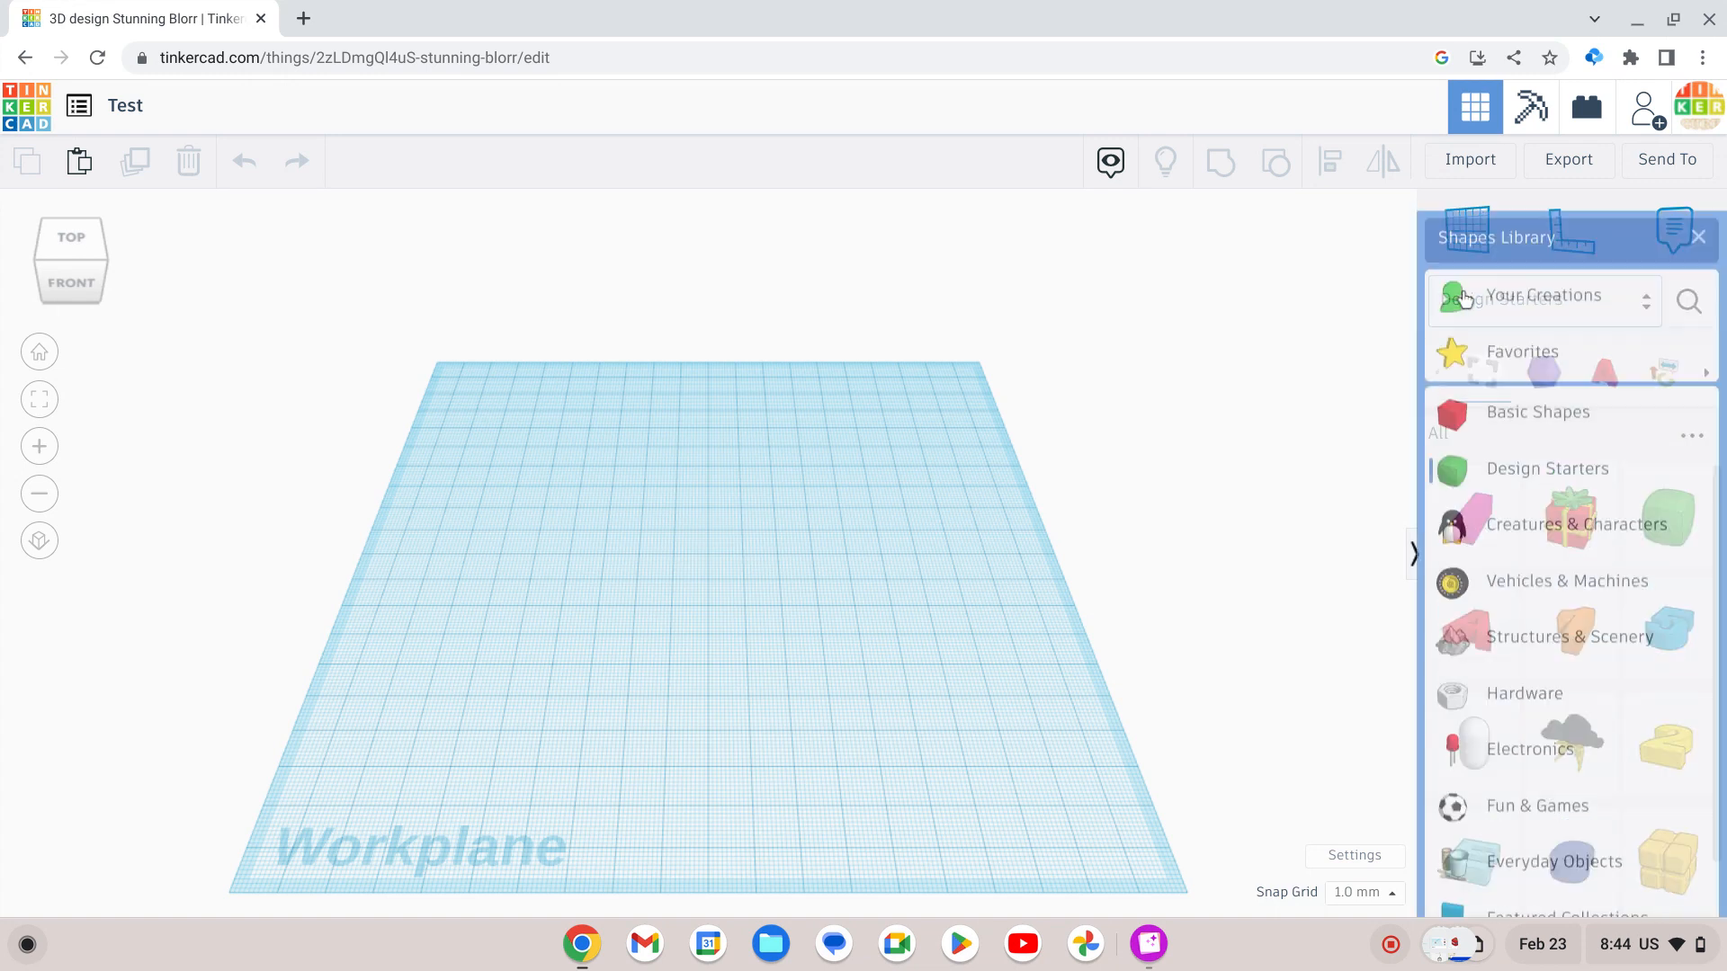
pyautogui.click(1550, 522)
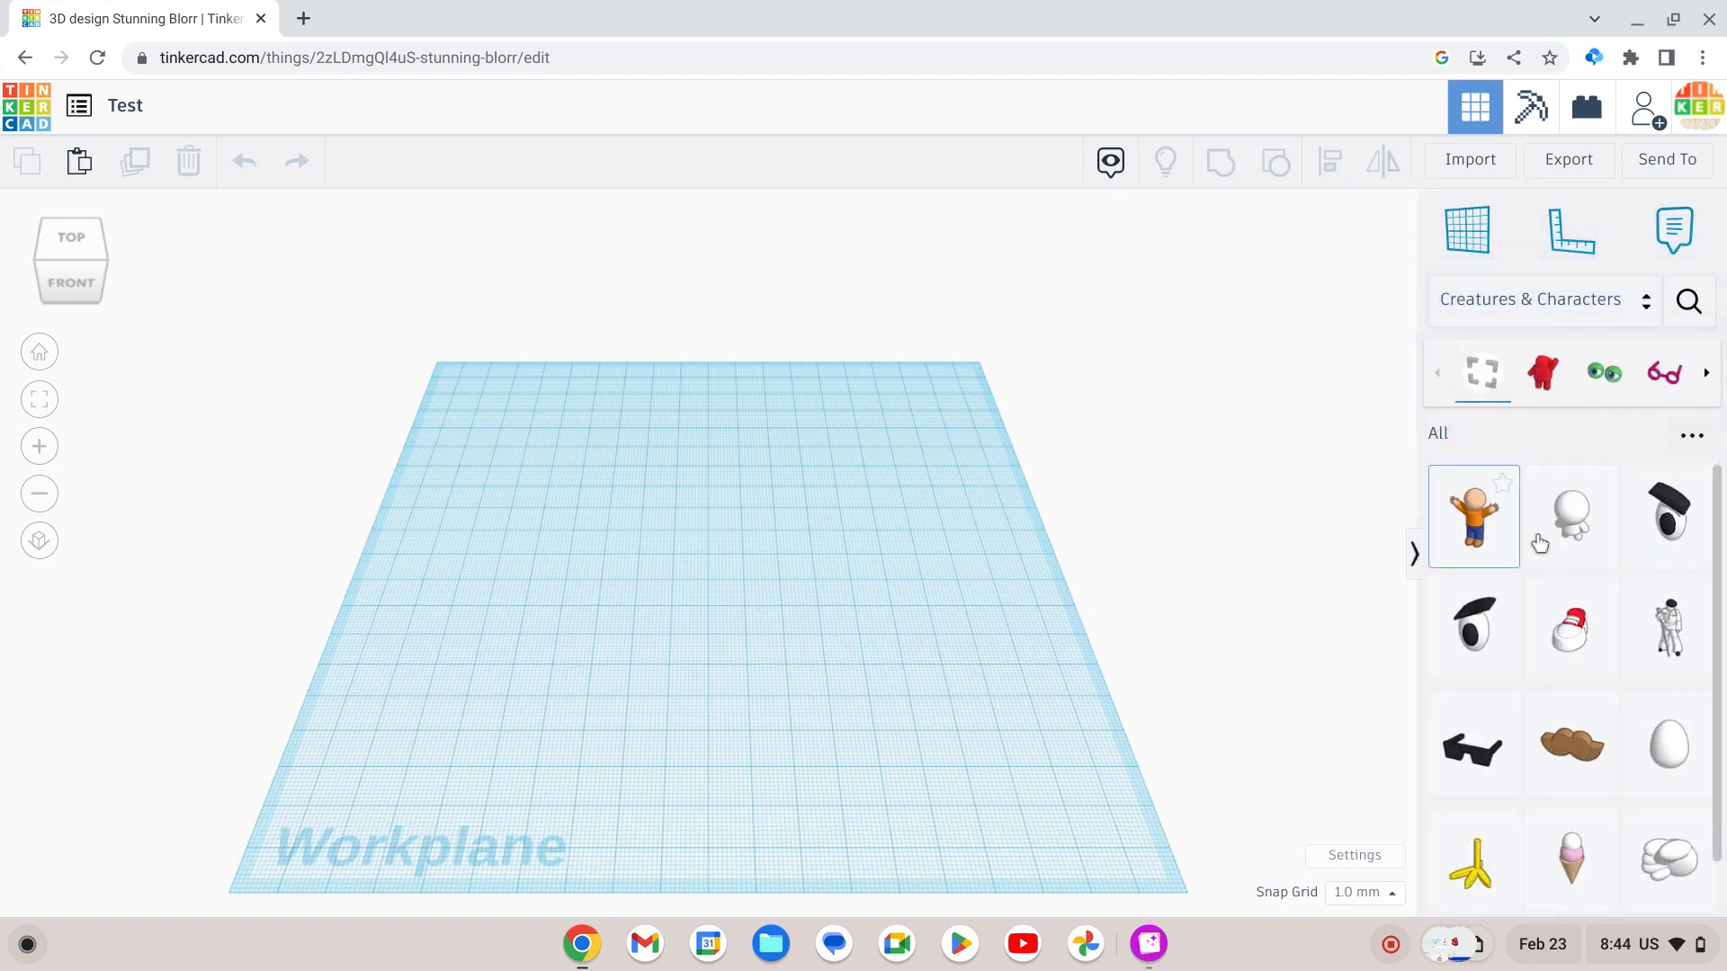
pyautogui.scroll(-1, 1531, 638)
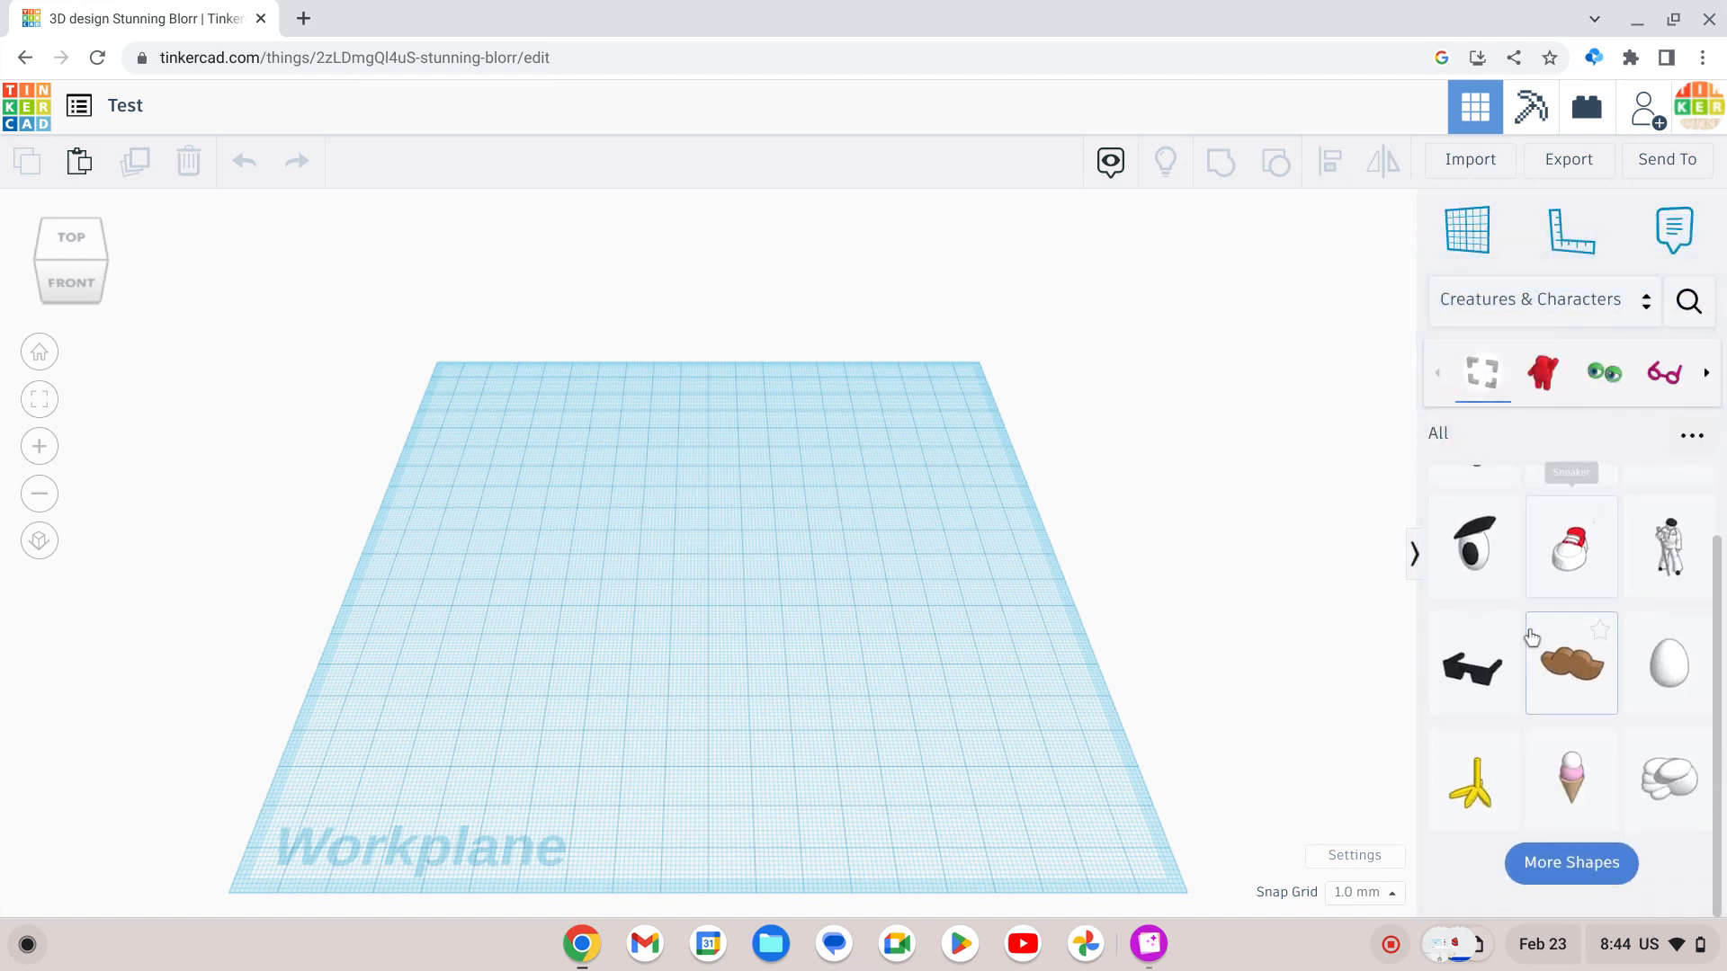
pyautogui.click(1513, 310)
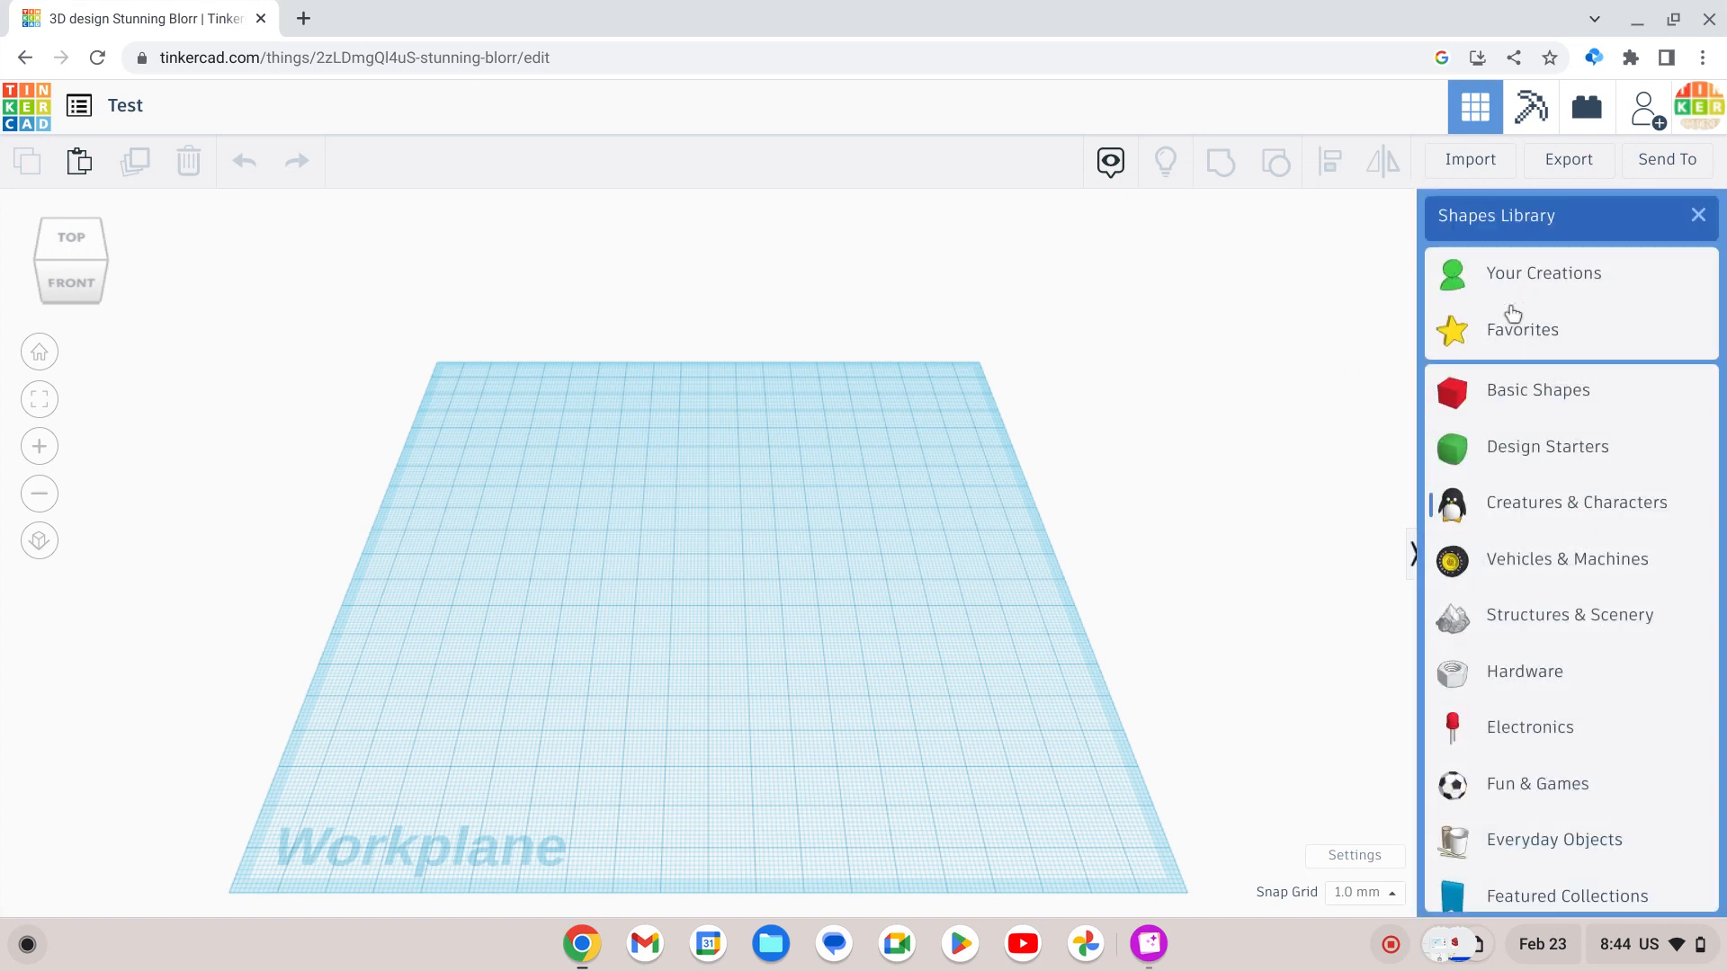
pyautogui.click(1497, 561)
pyautogui.scroll(-3, 1476, 562)
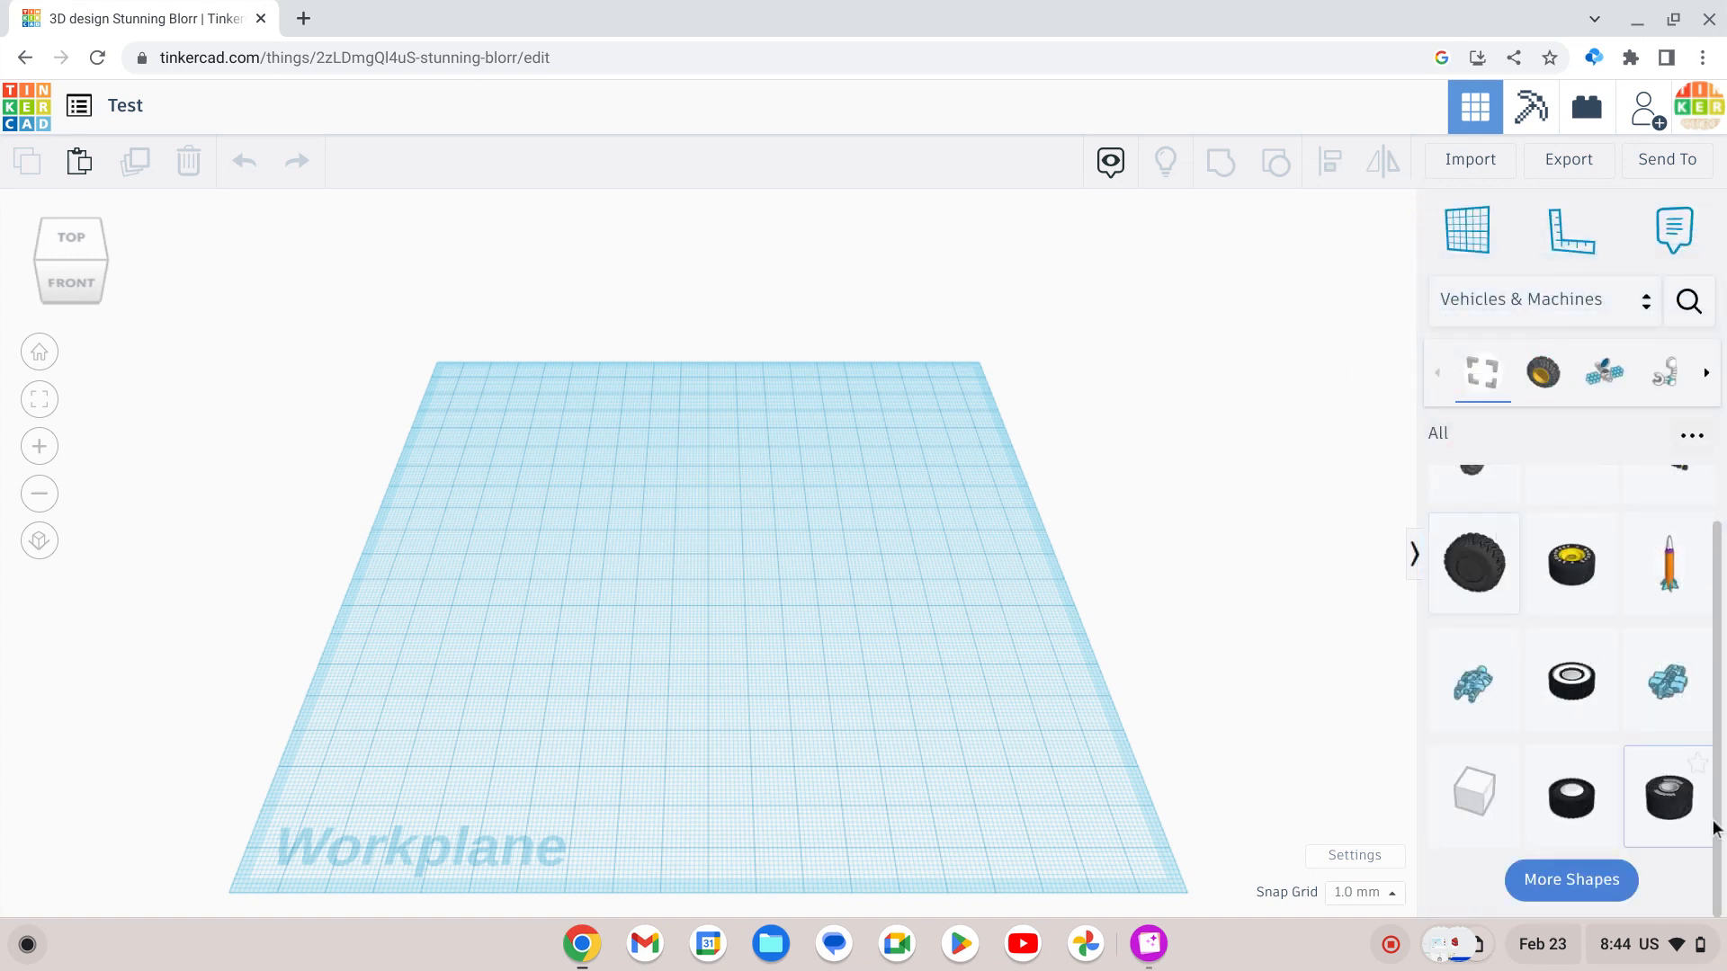
pyautogui.scroll(1, 1628, 684)
pyautogui.scroll(-1, 1604, 585)
# Browse the Structures & Scenery and Hardware categories of the shapes library.
pyautogui.click(1524, 310)
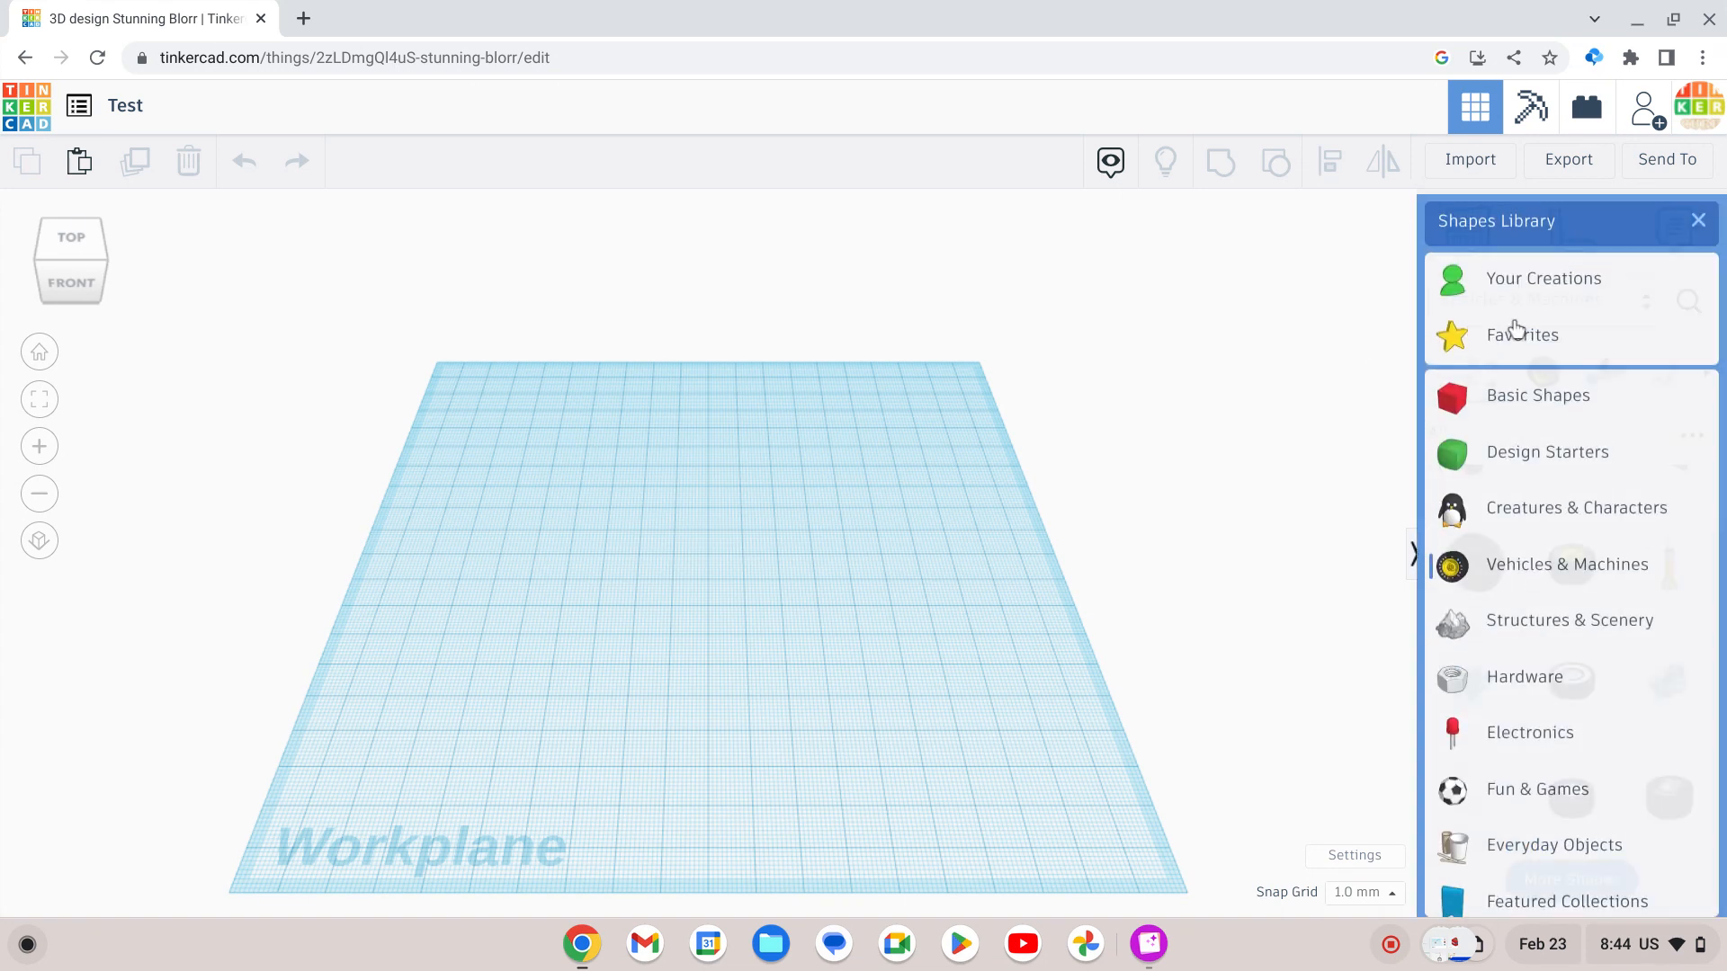
pyautogui.click(1546, 621)
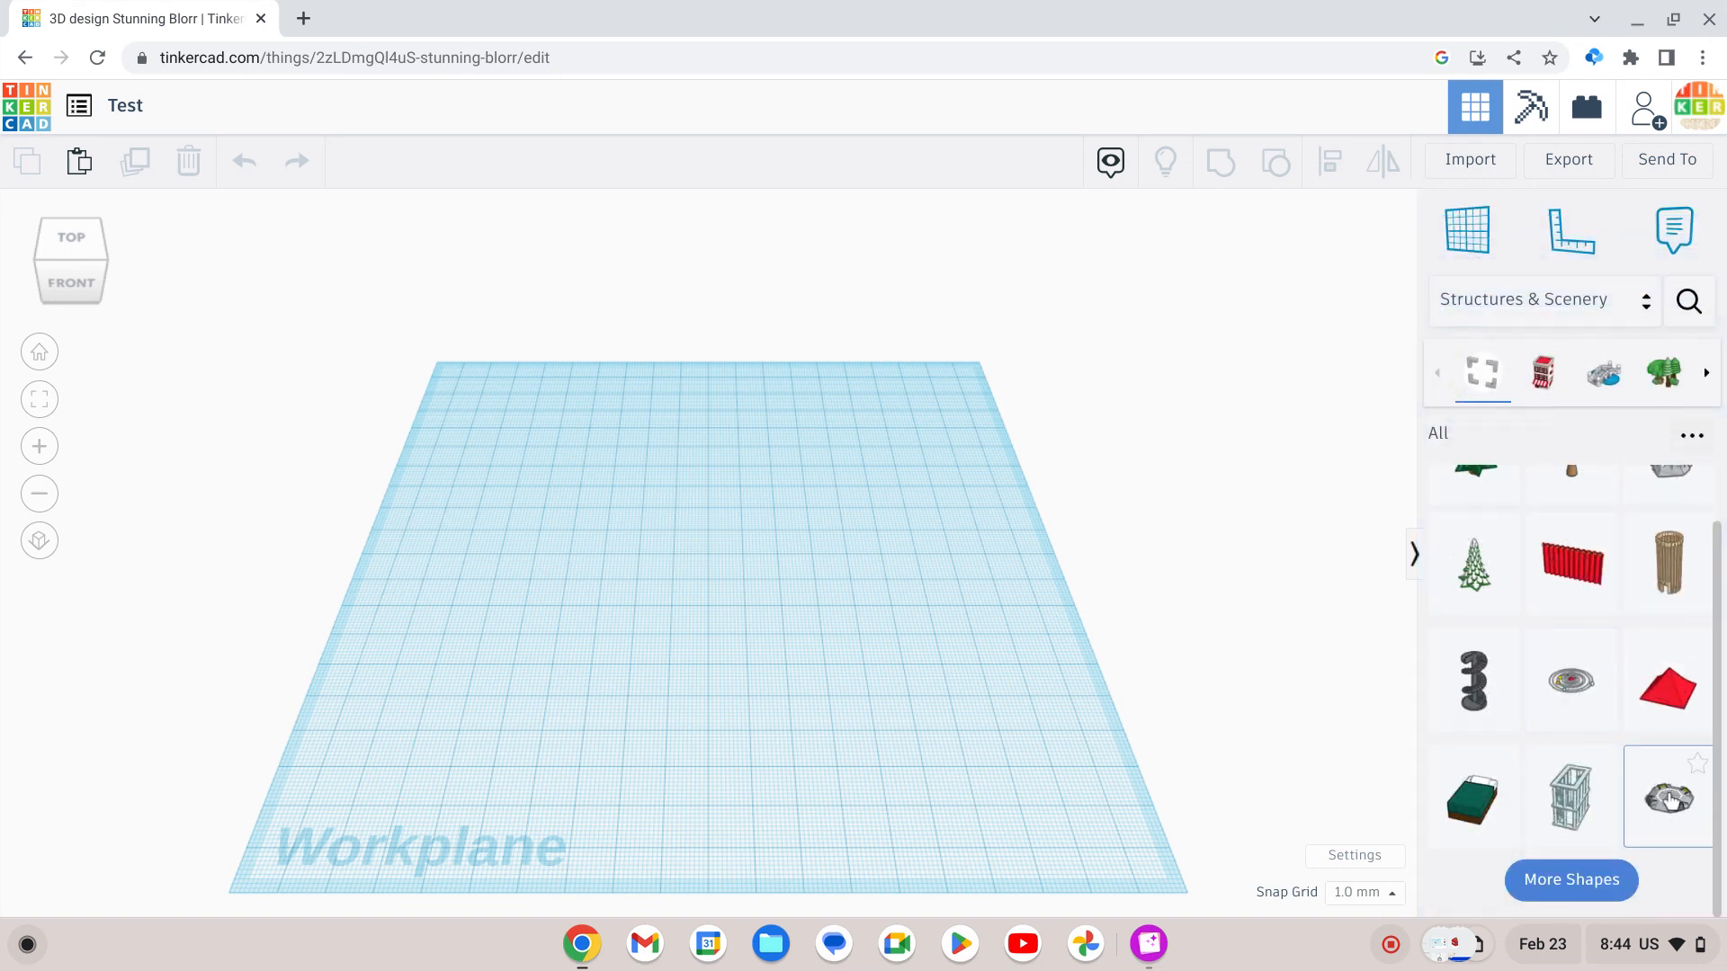
pyautogui.scroll(1, 1619, 731)
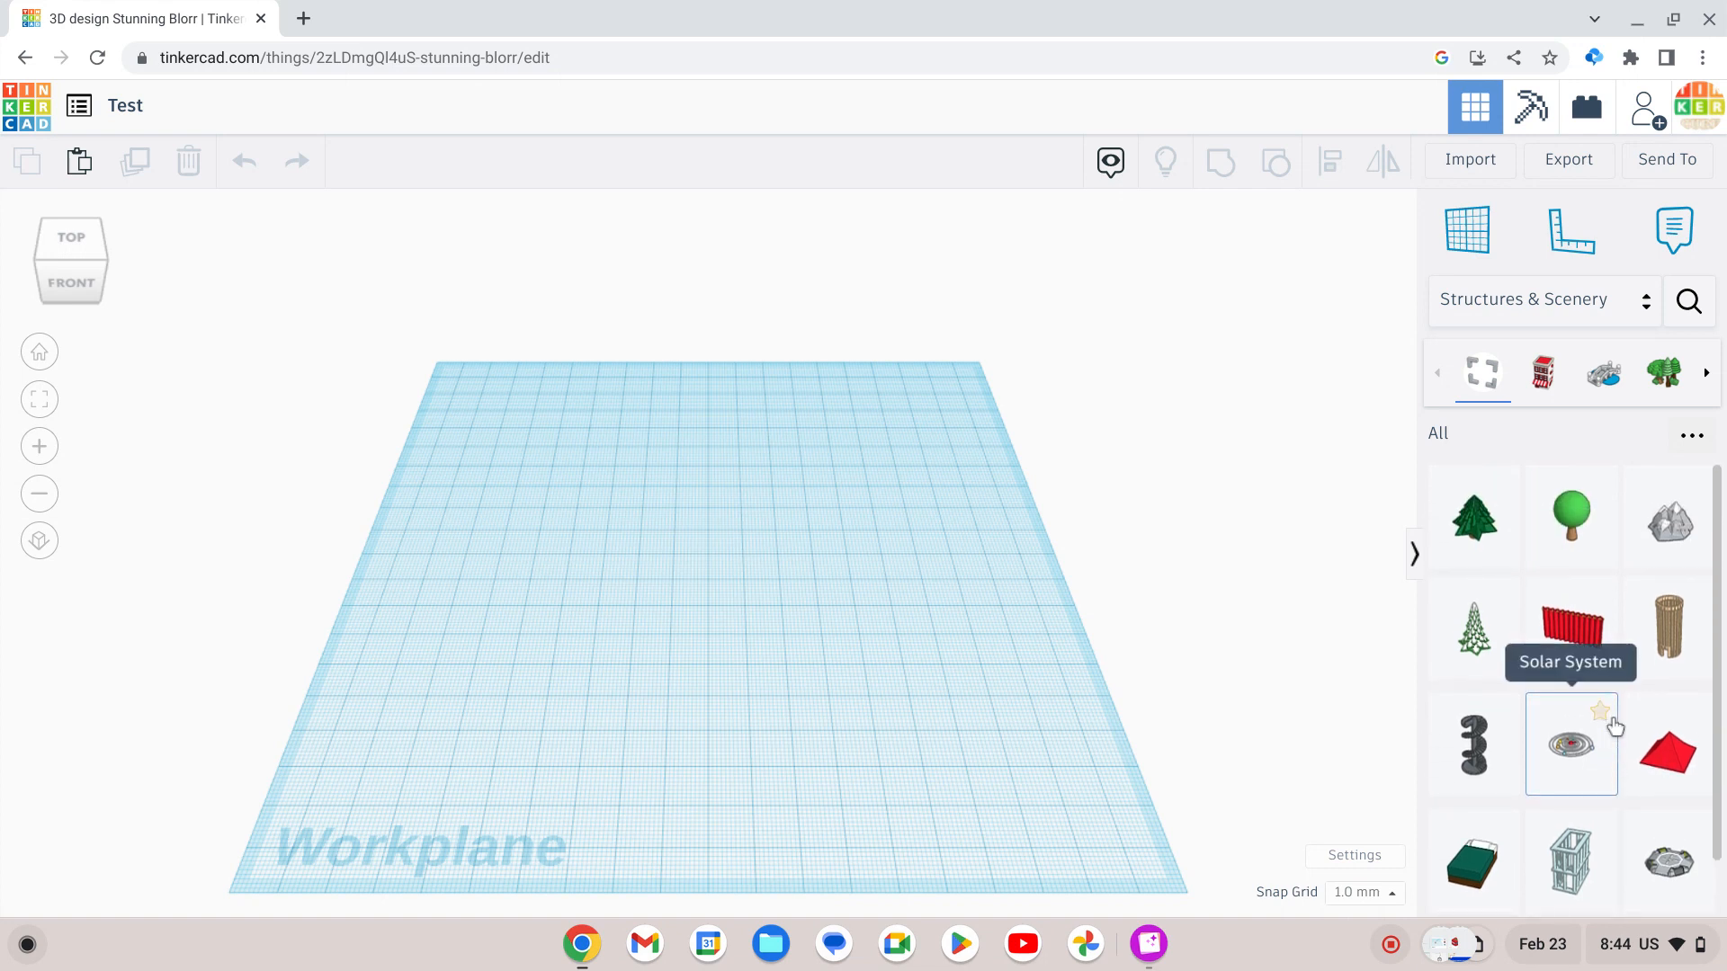
pyautogui.click(1526, 316)
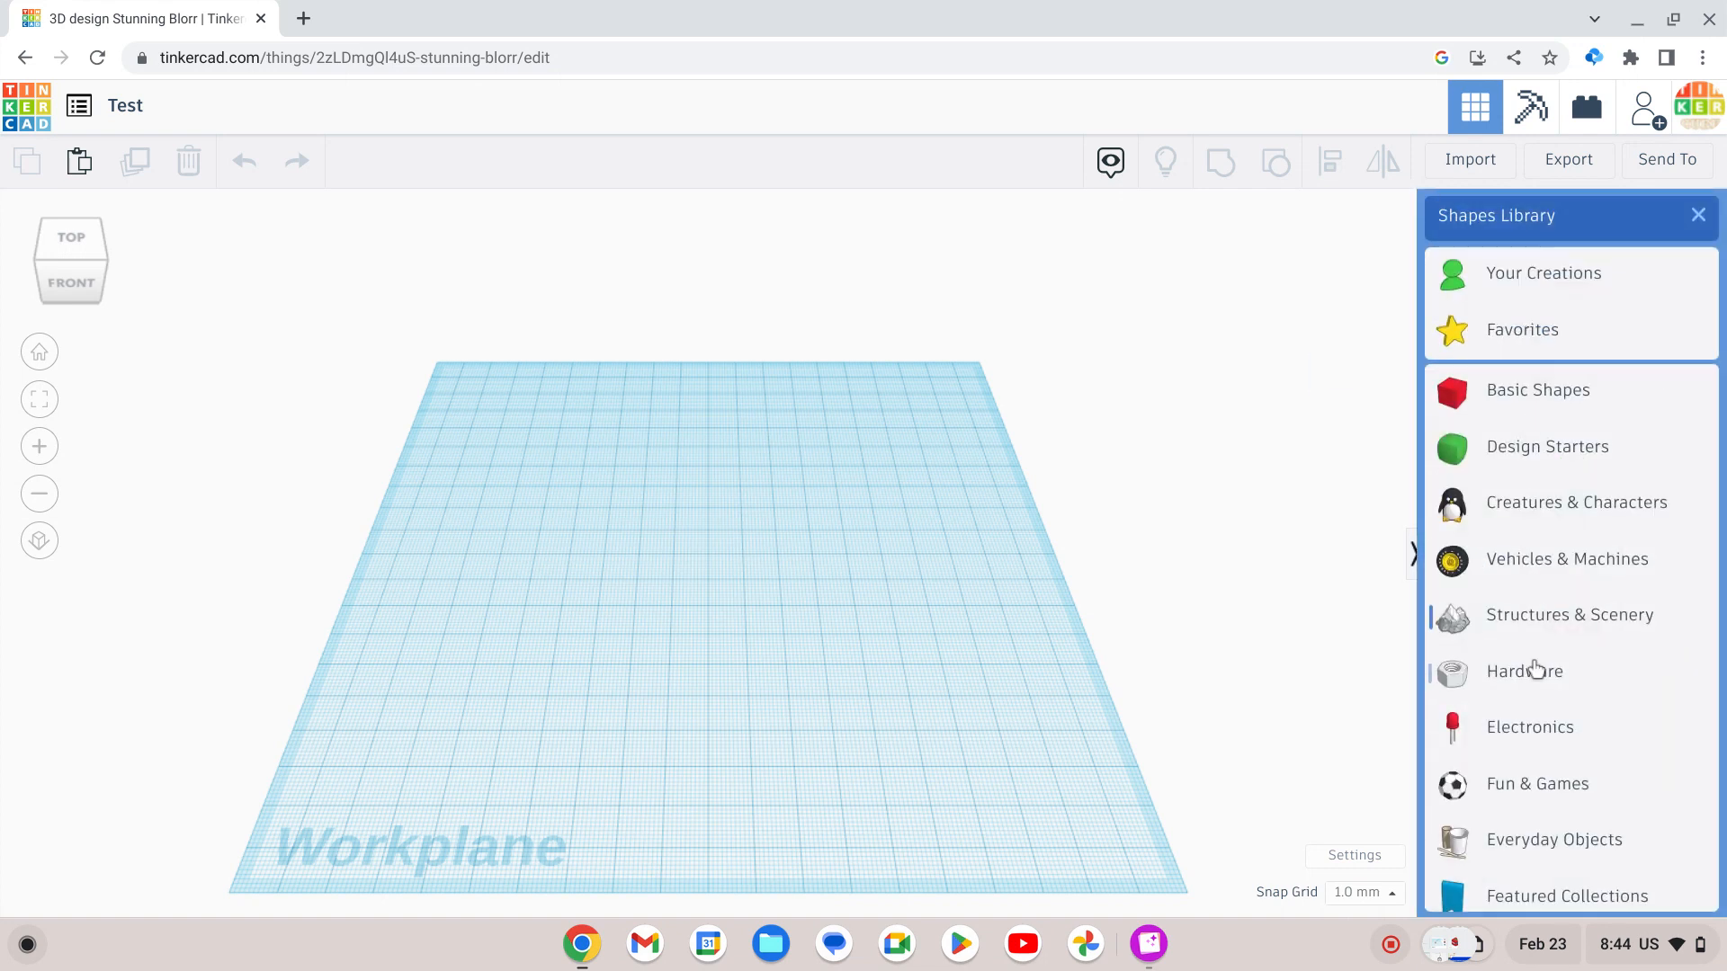
pyautogui.click(1534, 671)
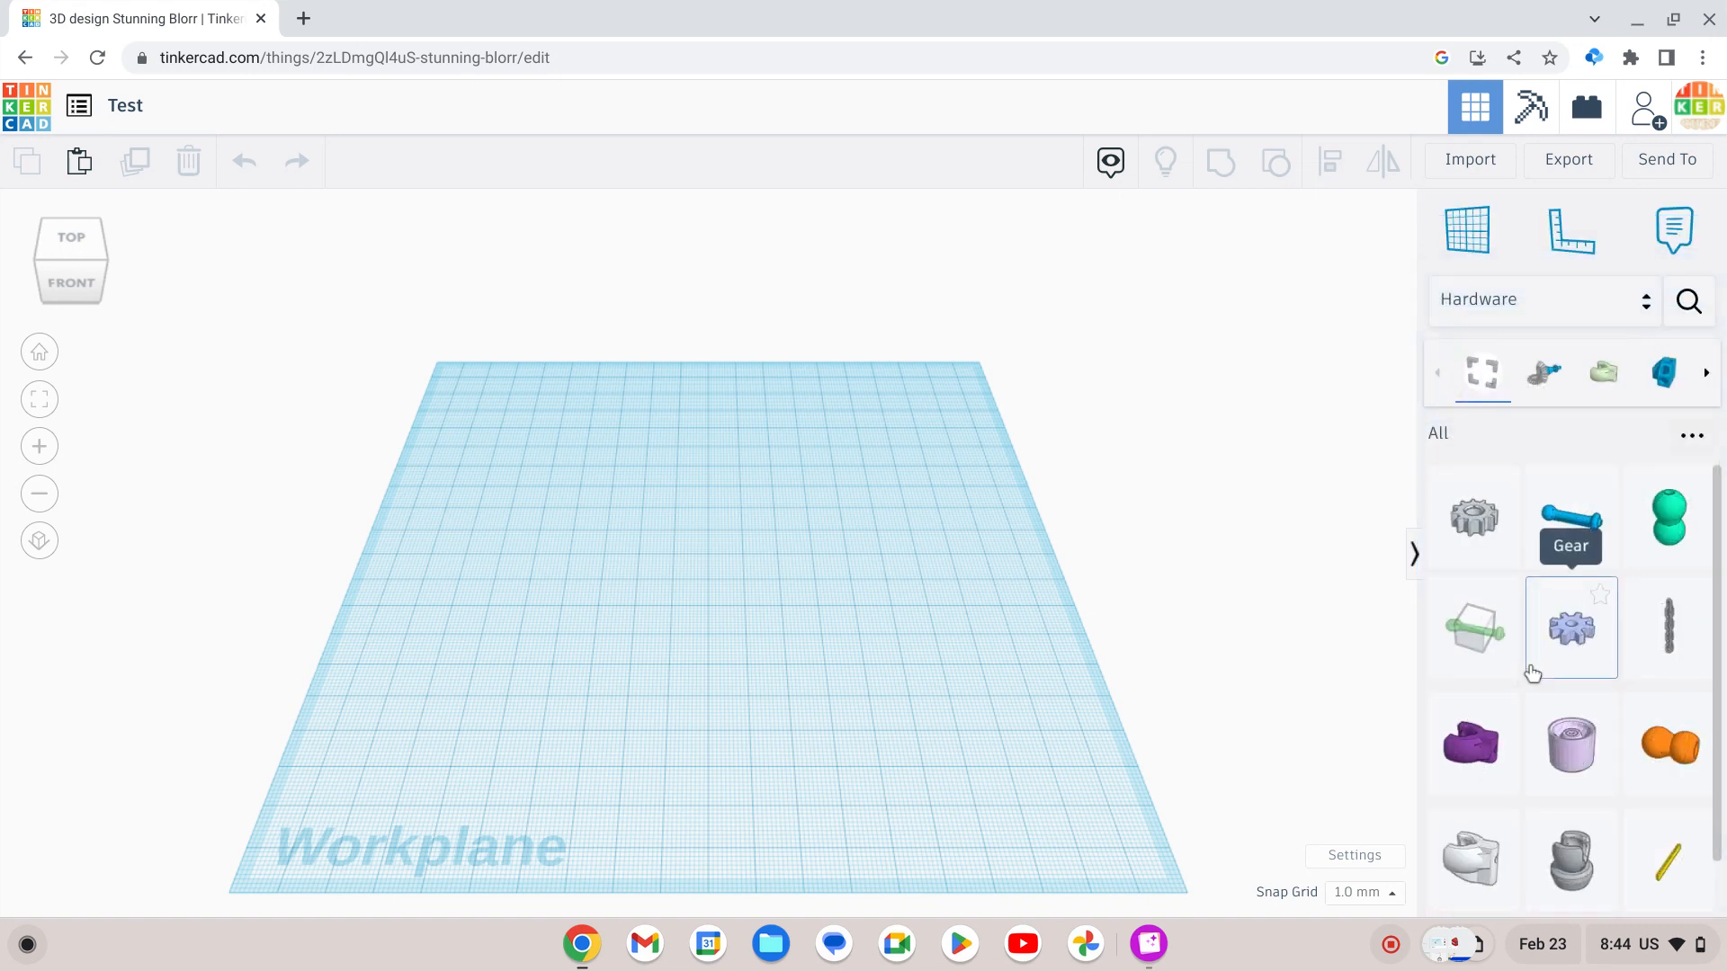
pyautogui.scroll(-1, 1556, 692)
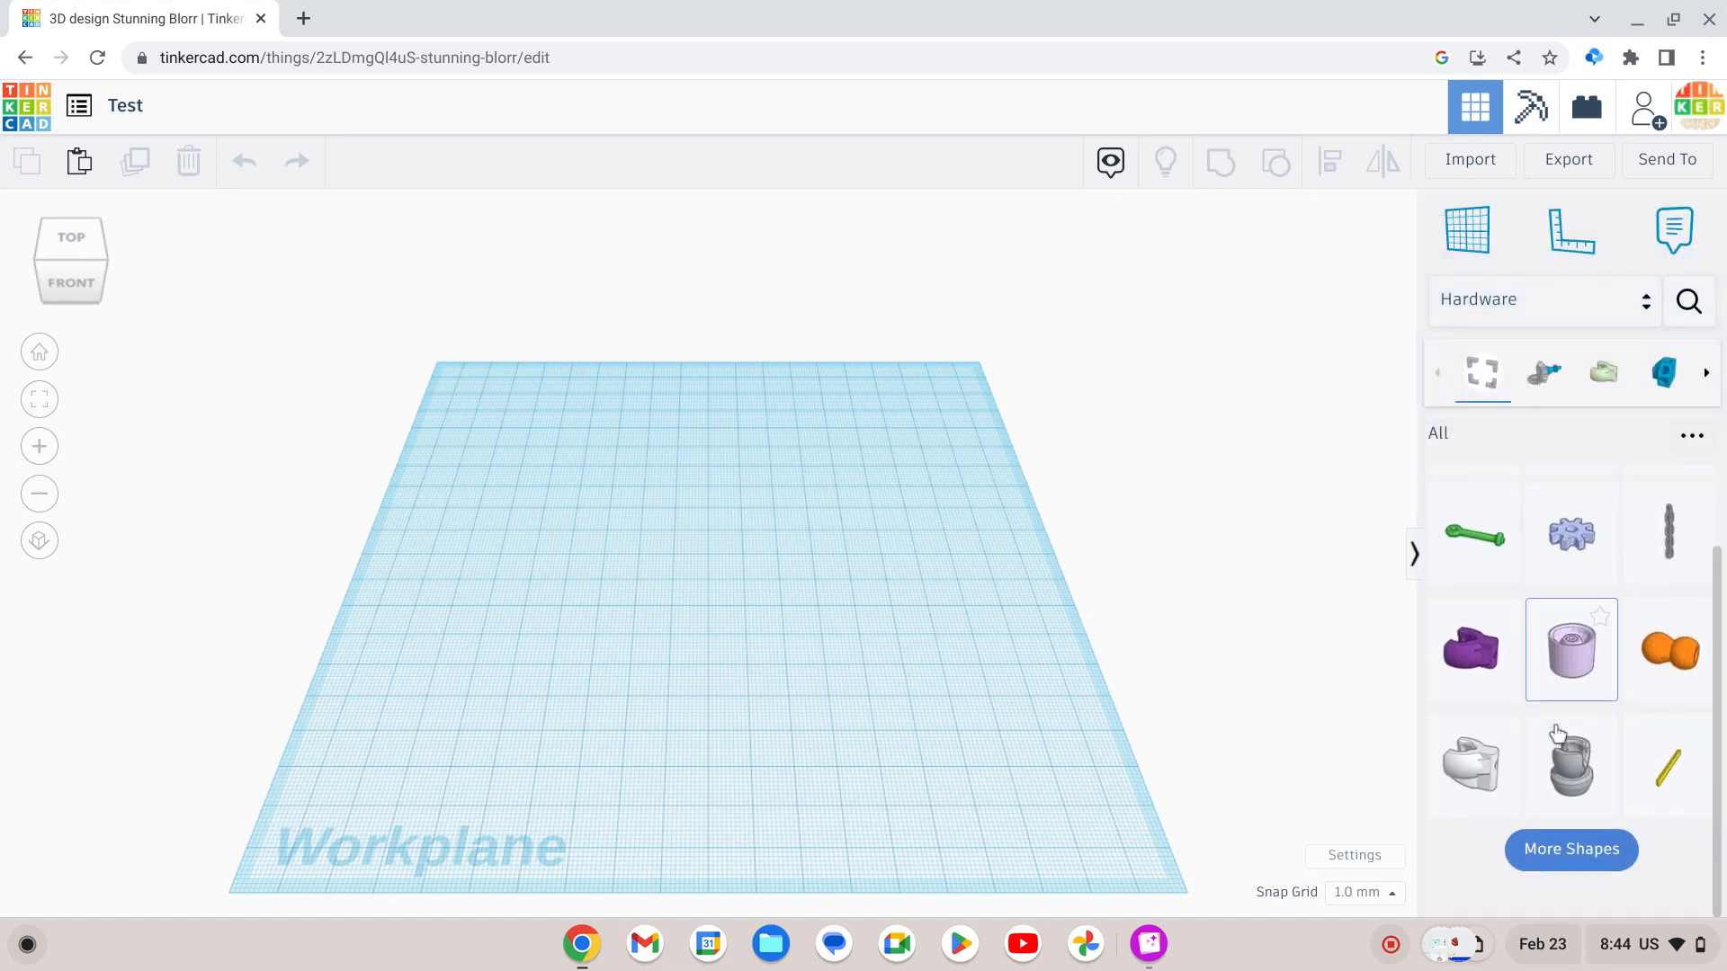
# Browse the Electronics and Fun & Games categories of the shapes library.
pyautogui.click(1520, 322)
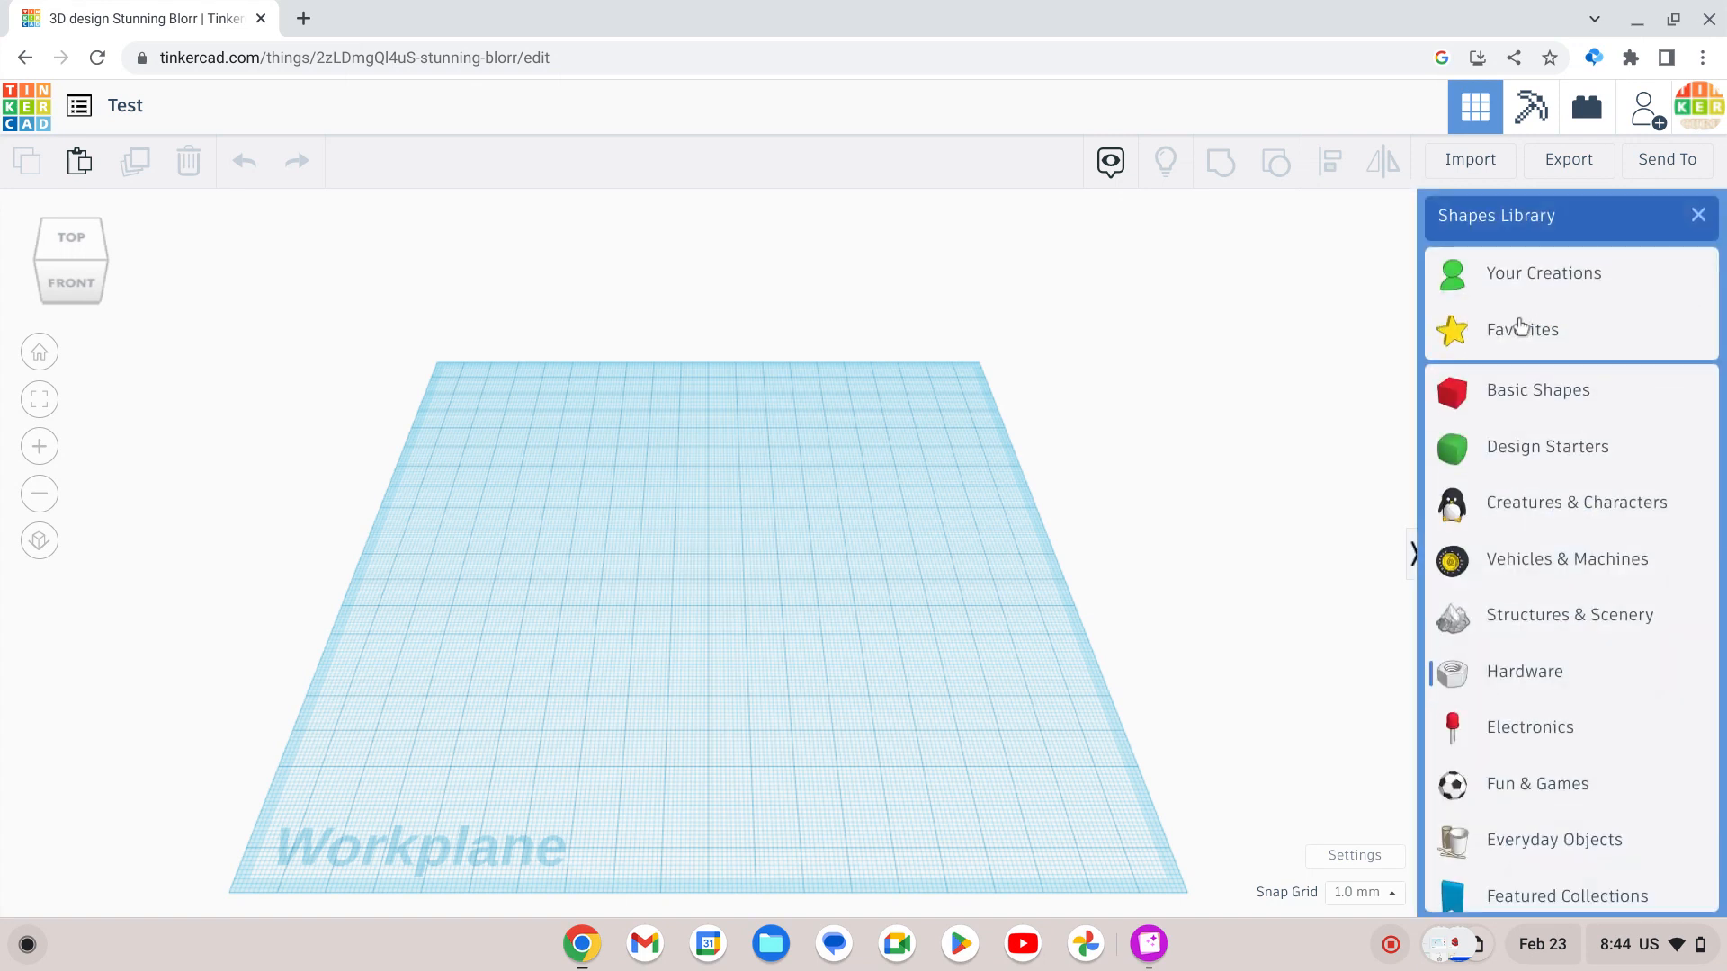
pyautogui.click(1528, 730)
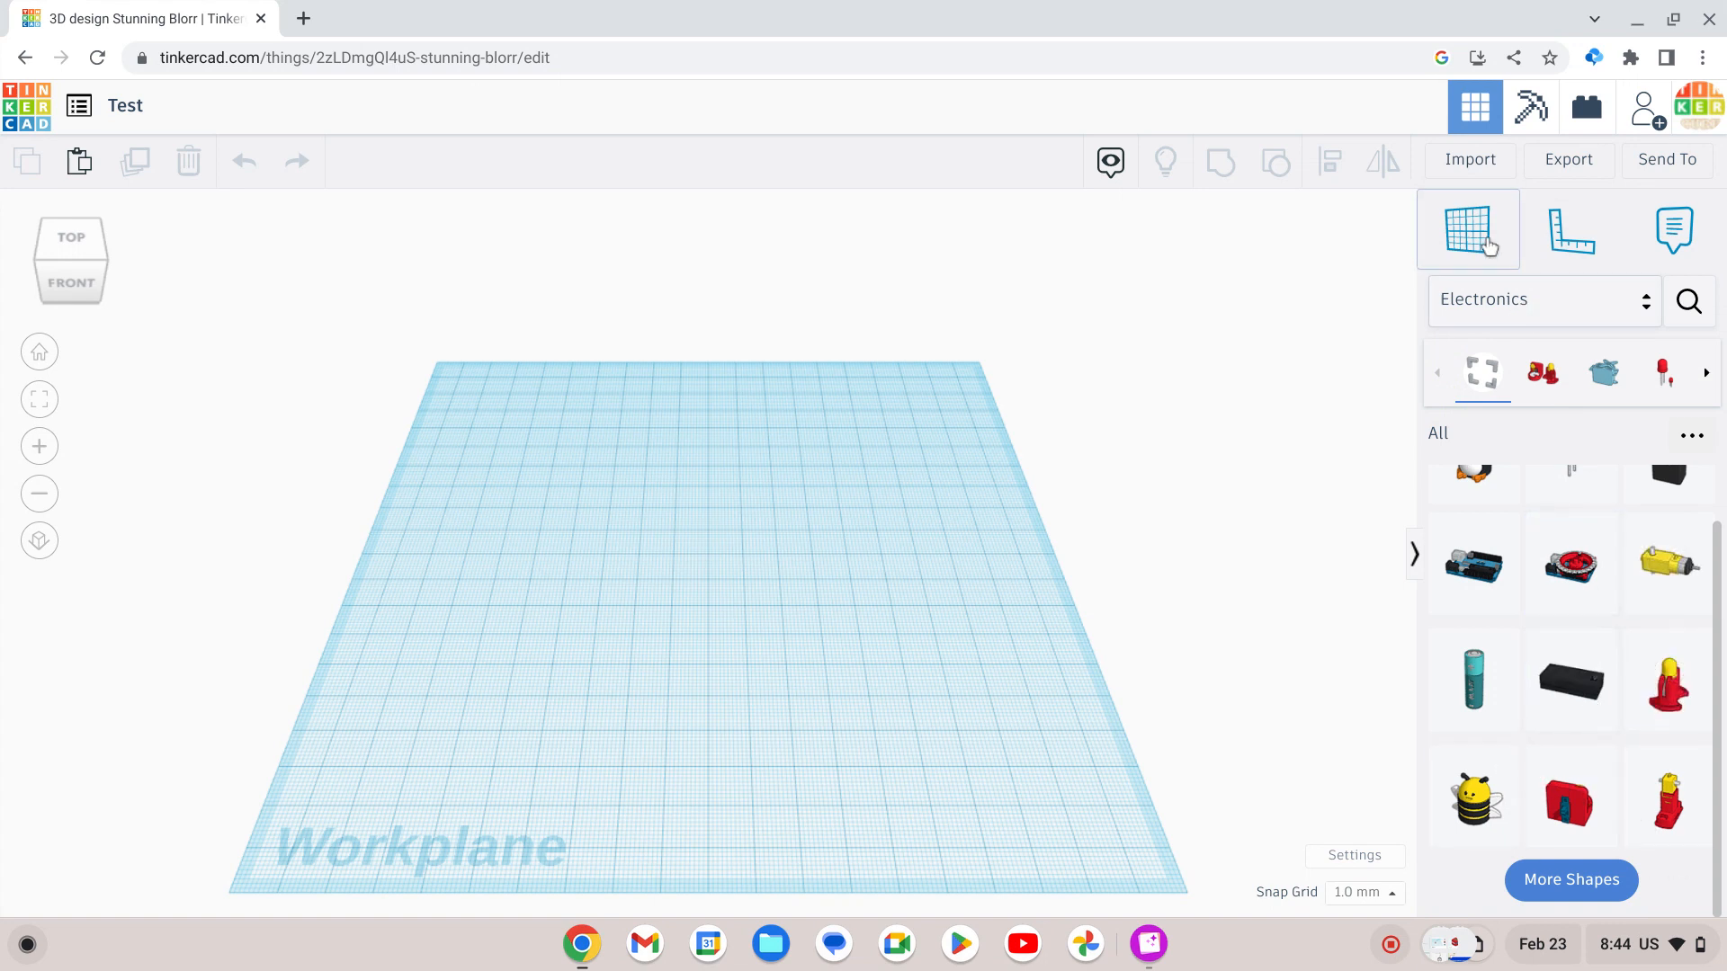
pyautogui.click(1504, 300)
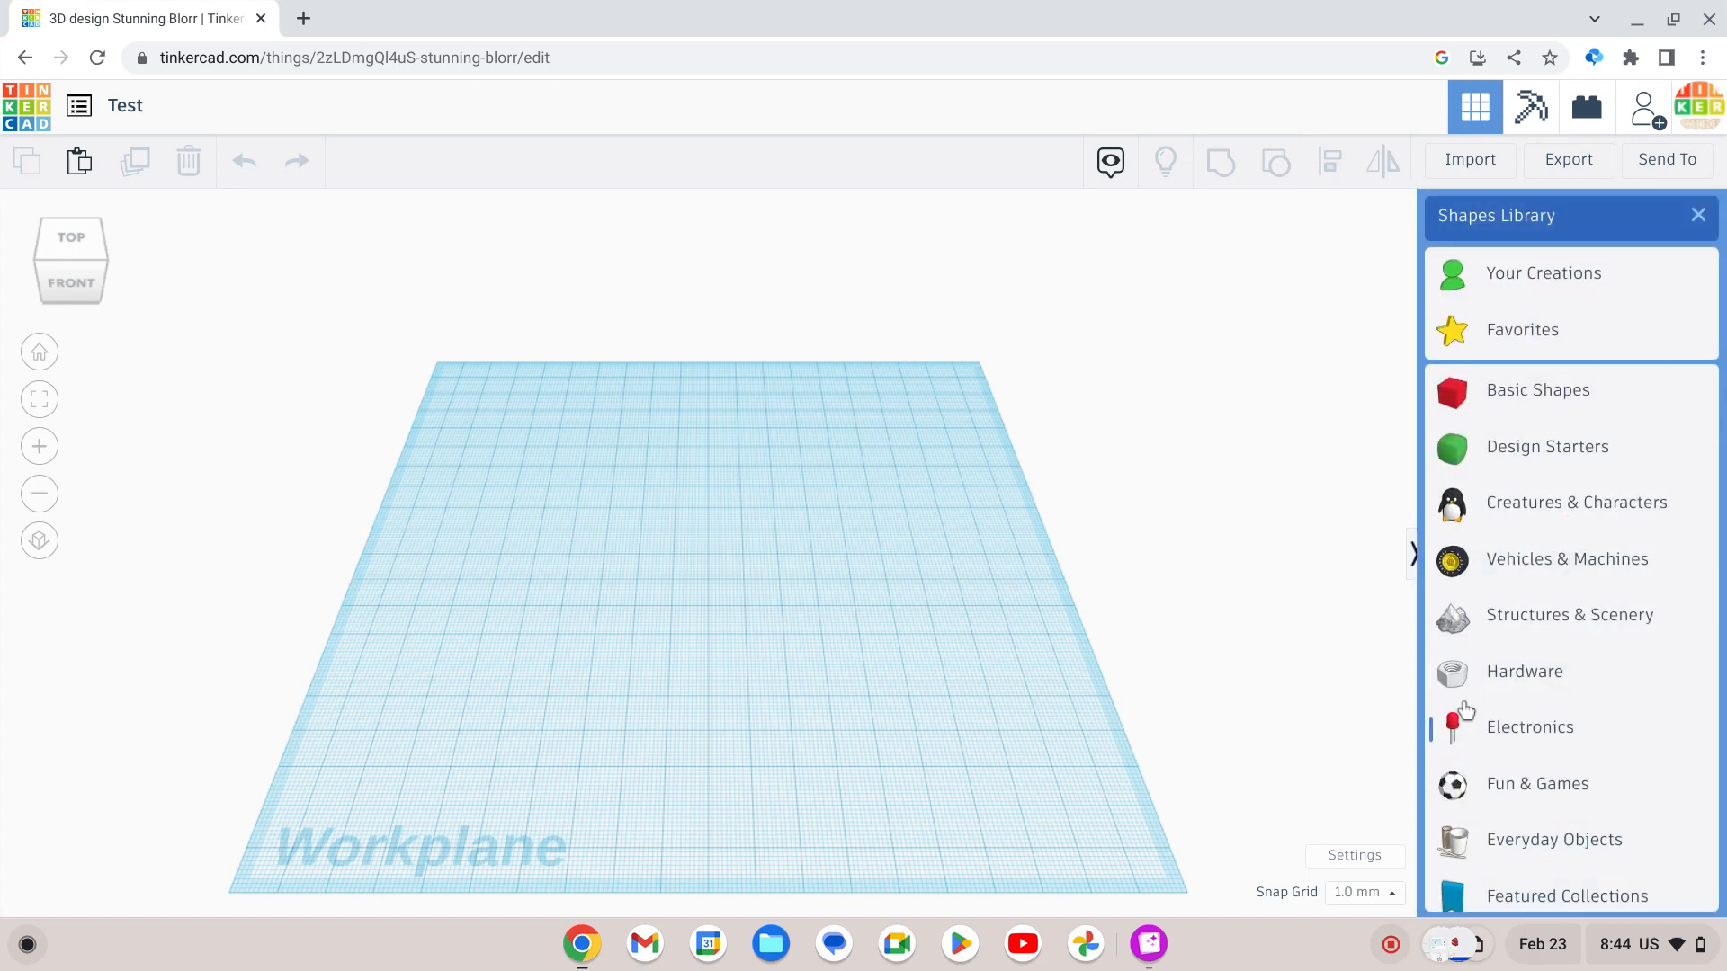
pyautogui.click(1585, 795)
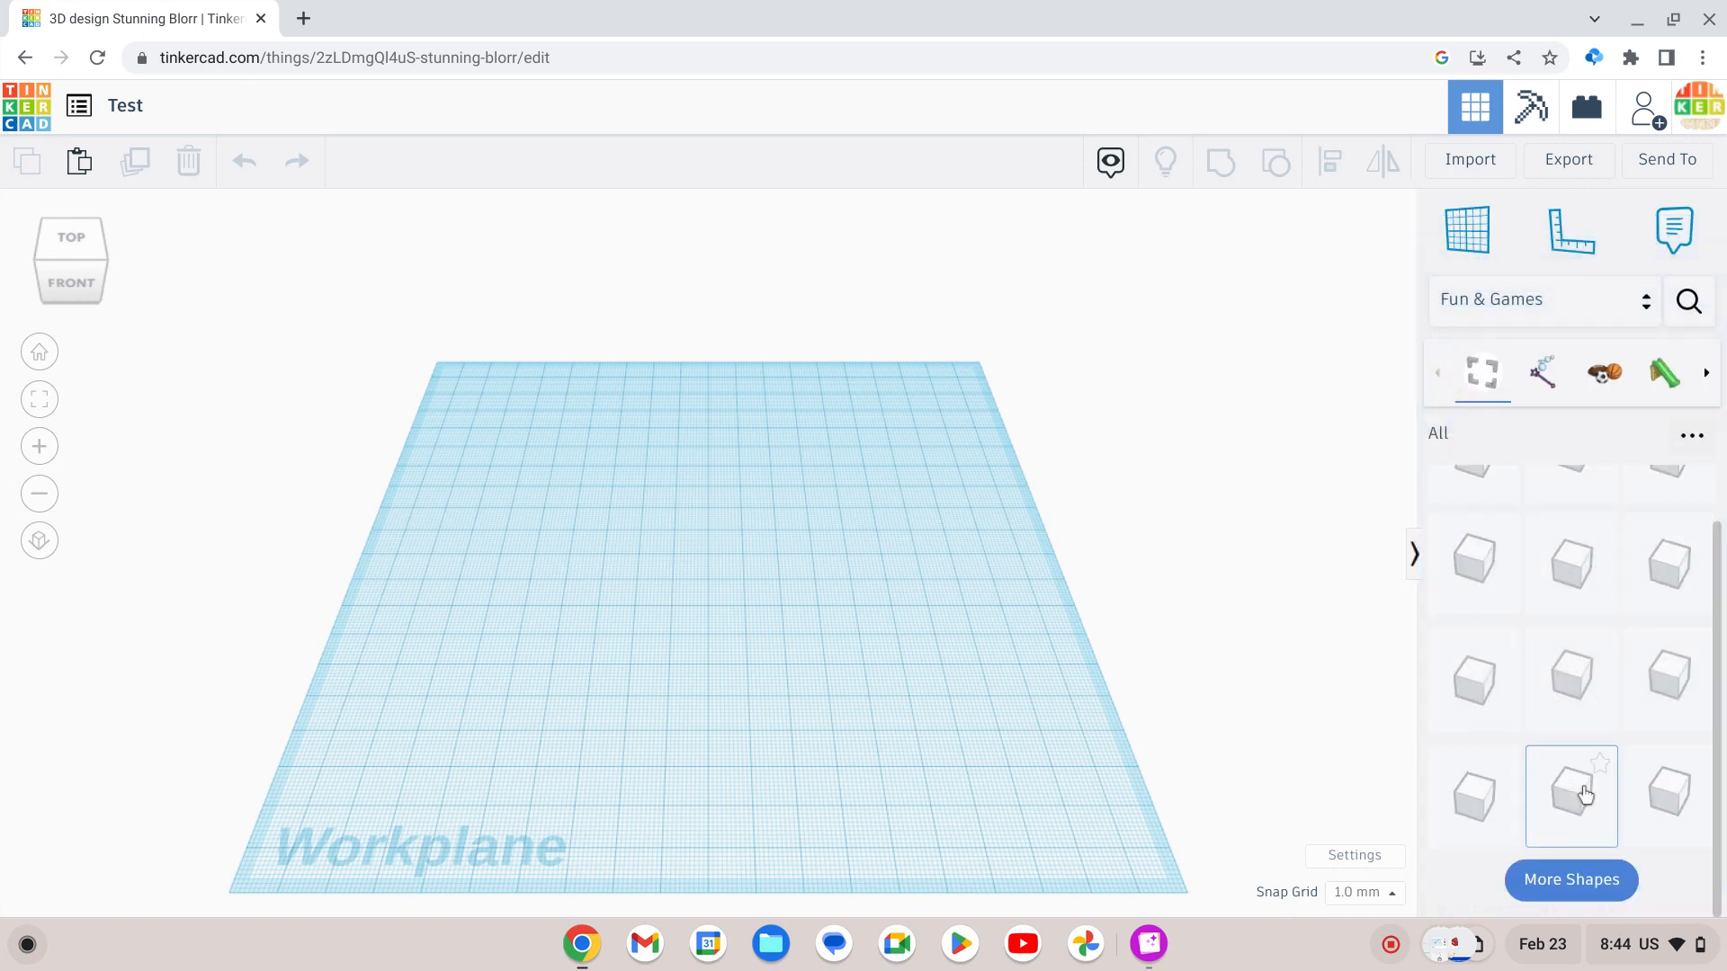
pyautogui.scroll(1, 1575, 737)
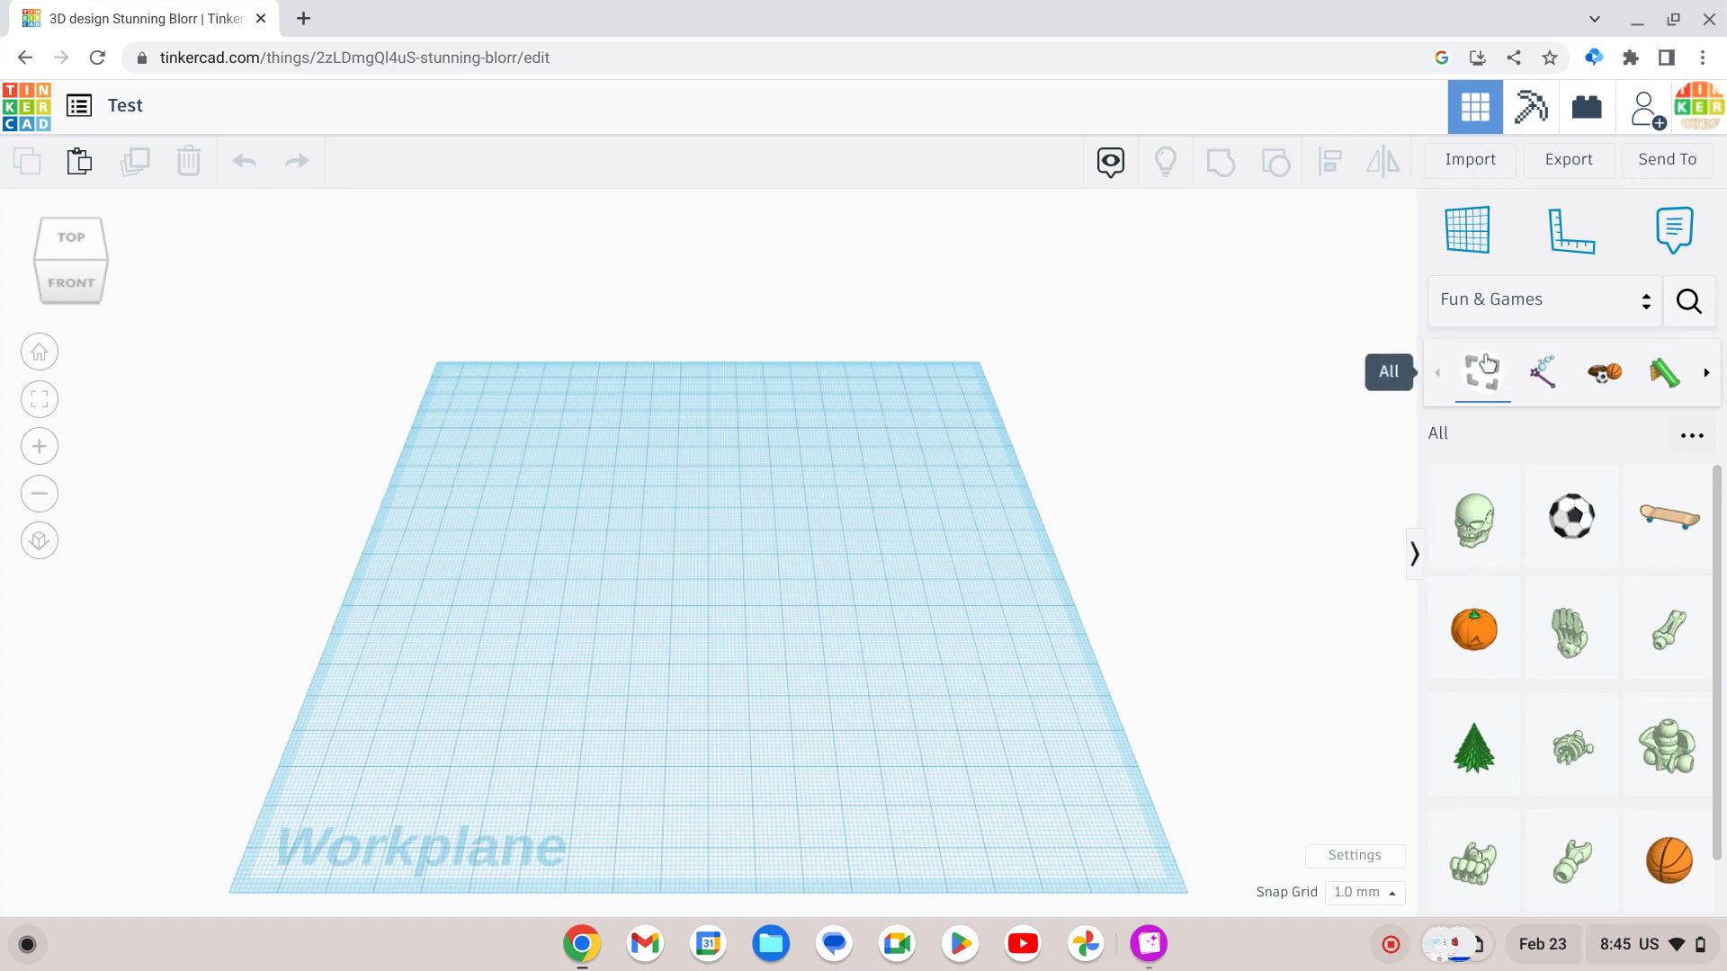
# Browse the Everyday Objects category of the shapes library, including its additional shapes, and look at the shape search.
pyautogui.click(1567, 286)
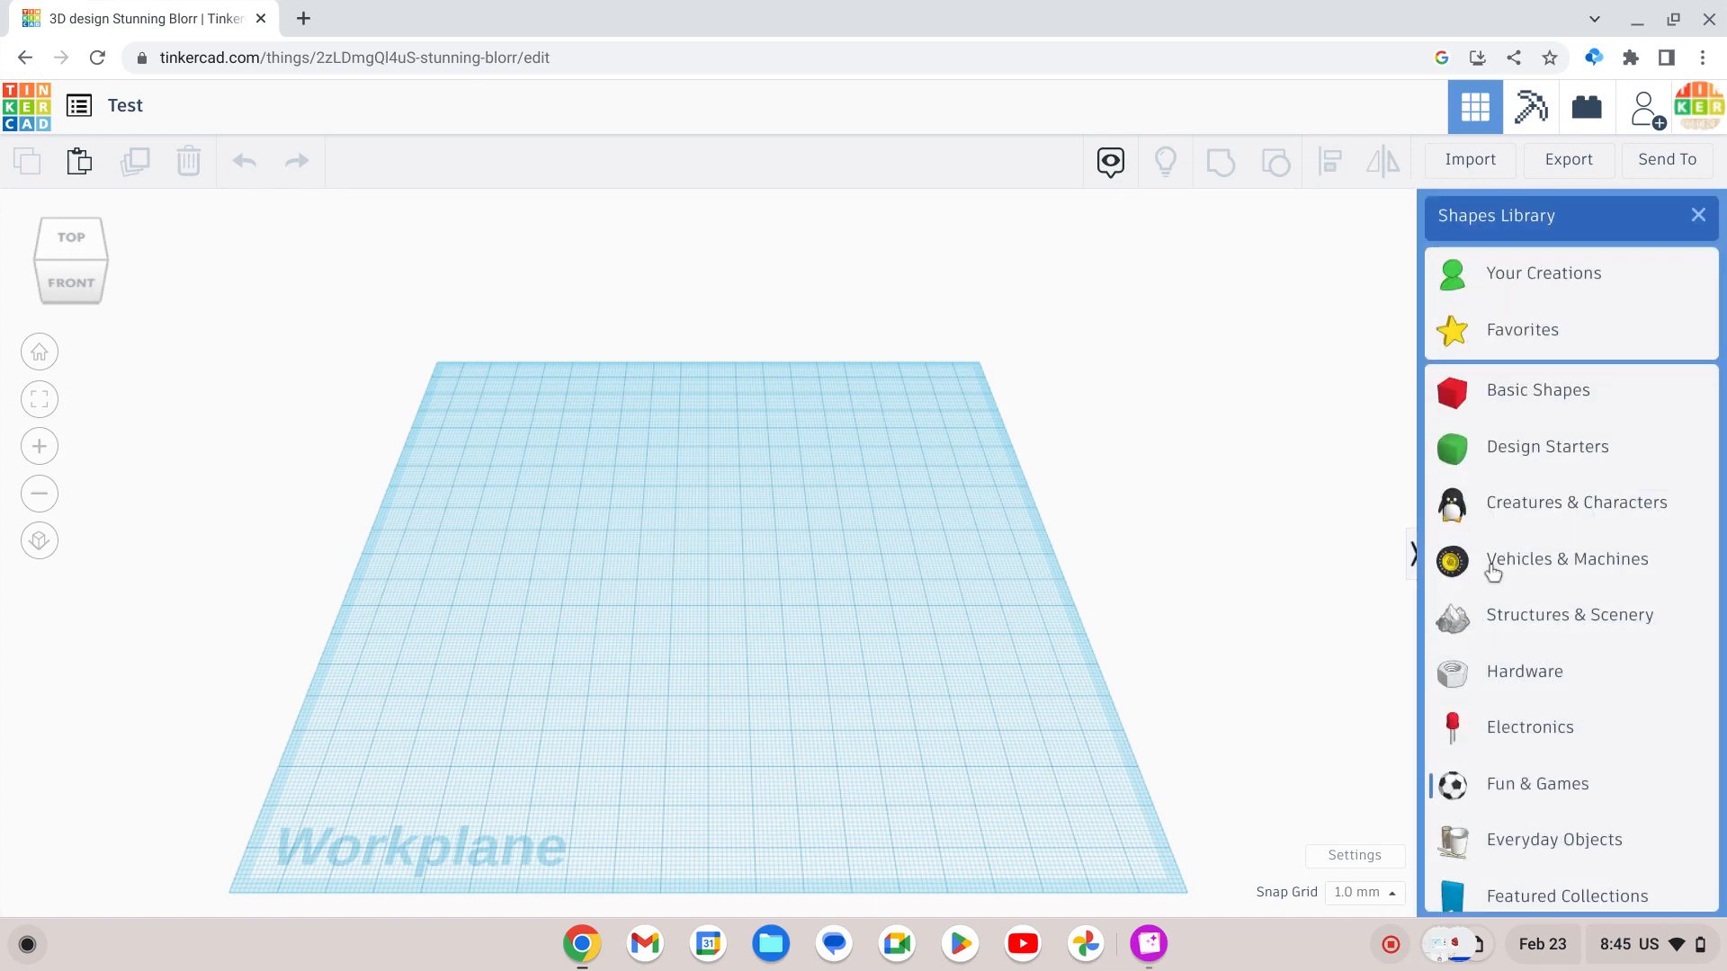
pyautogui.click(1534, 837)
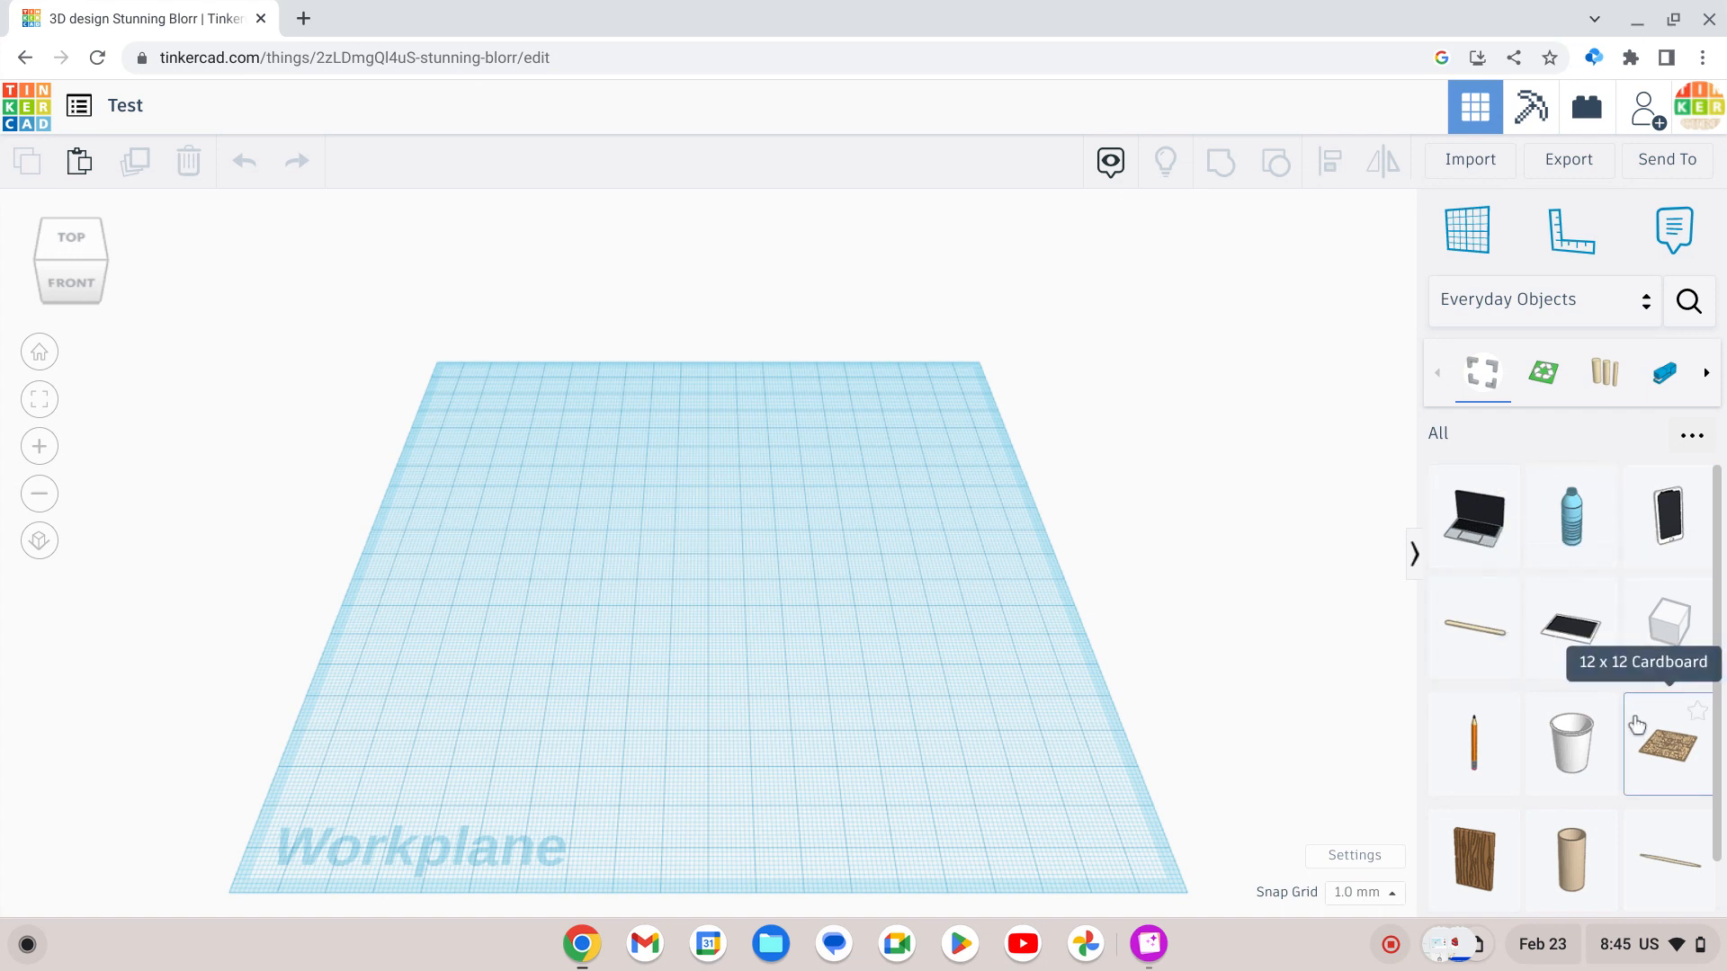
pyautogui.scroll(-2, 1637, 725)
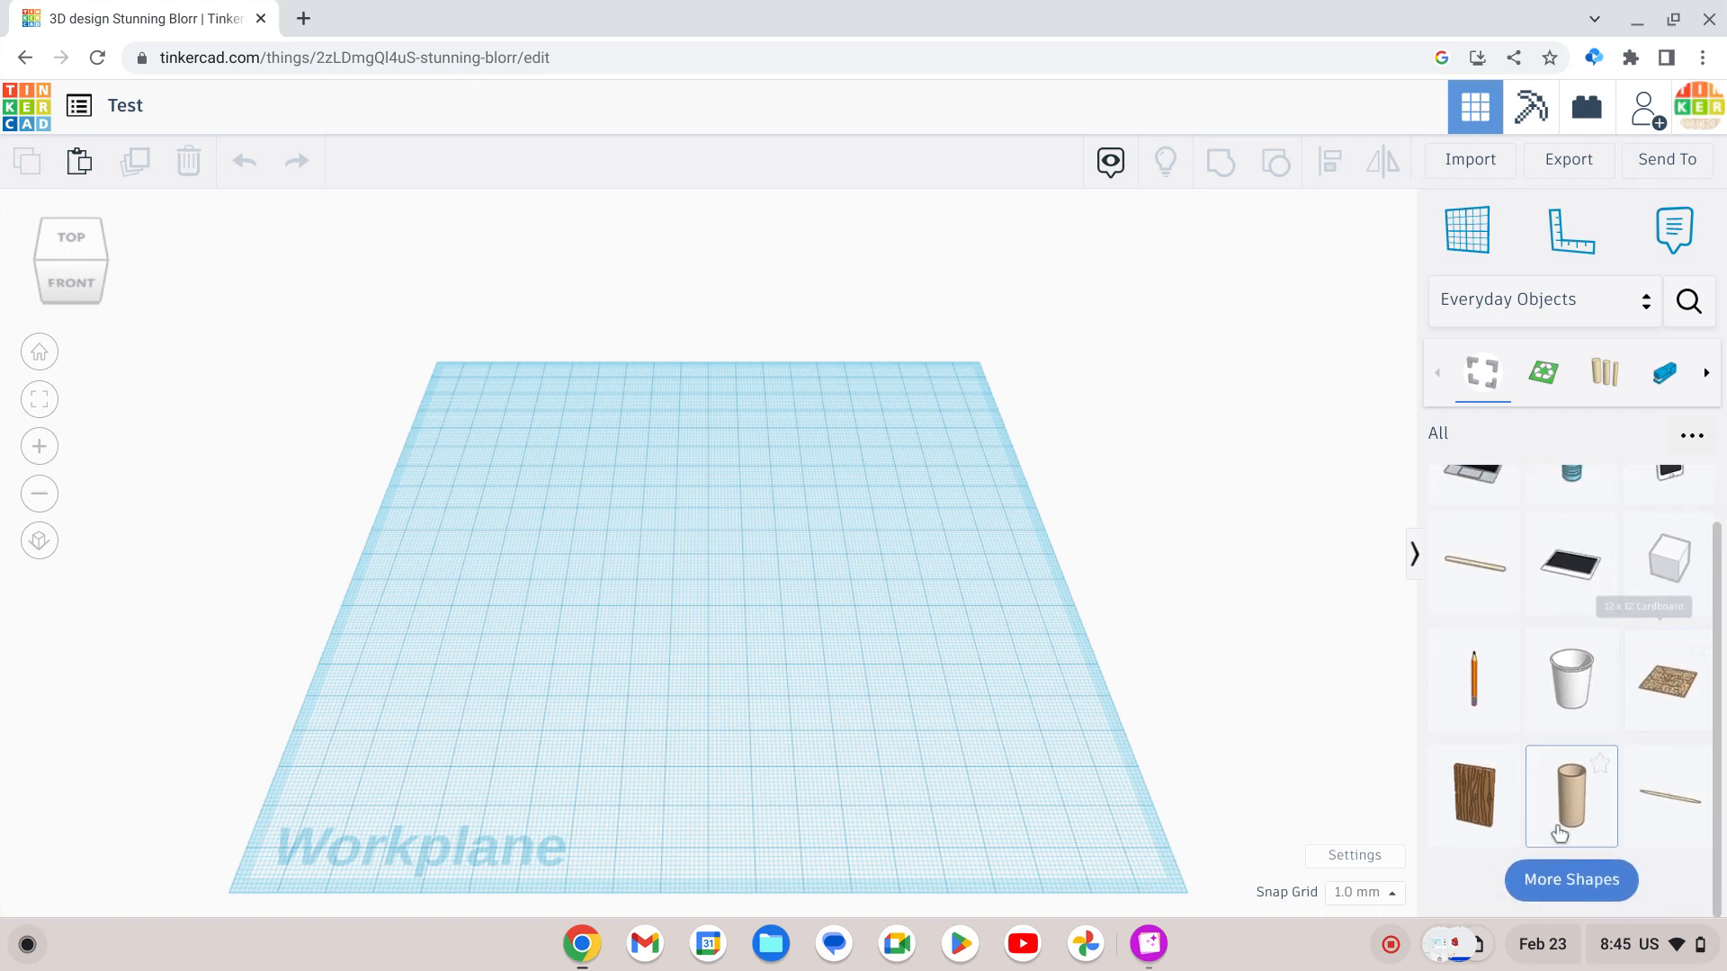
pyautogui.click(1554, 869)
pyautogui.scroll(-5, 1554, 872)
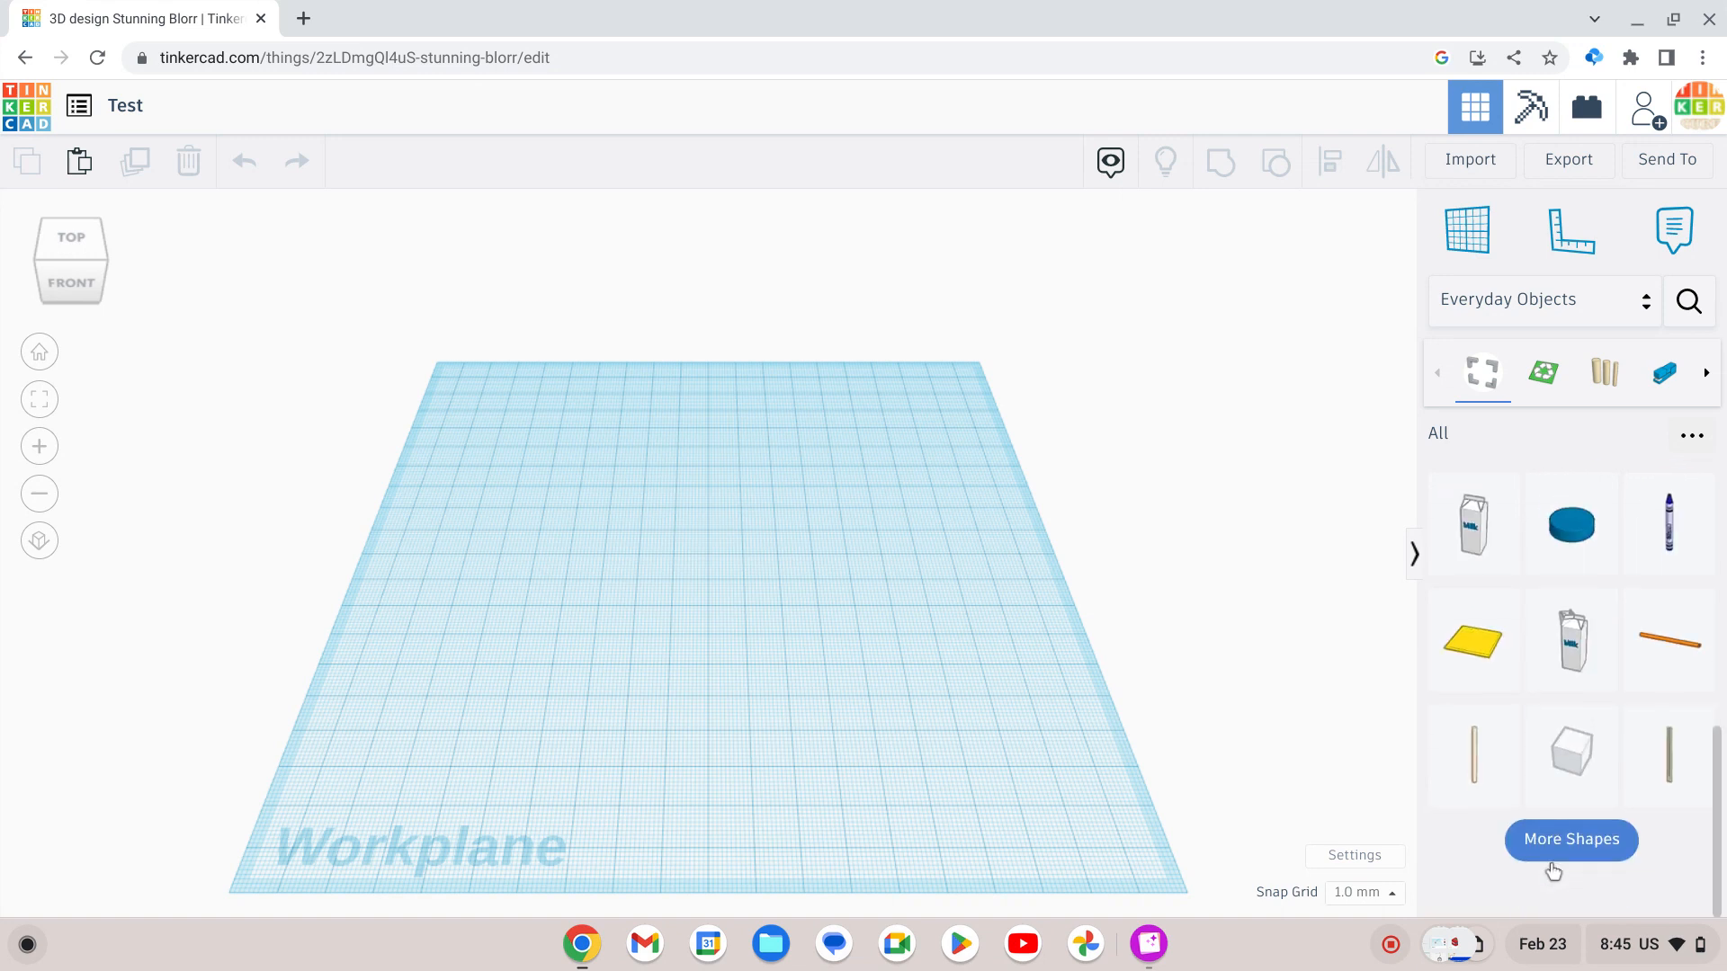
pyautogui.scroll(2, 1601, 684)
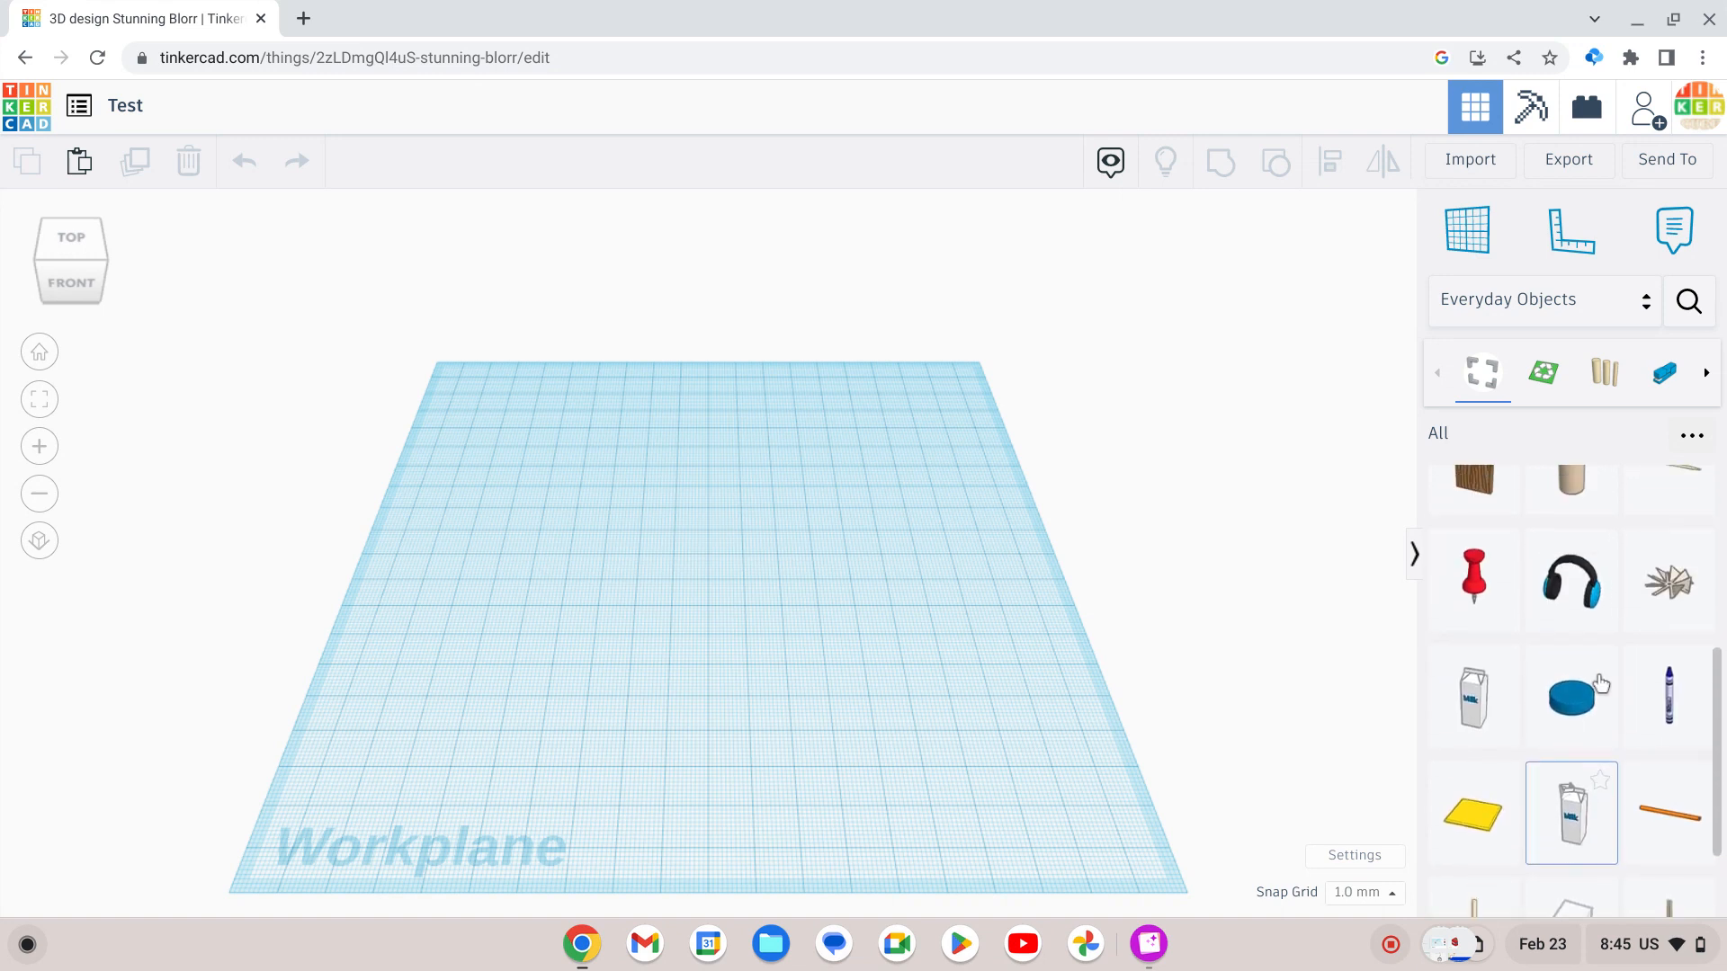
pyautogui.click(1688, 300)
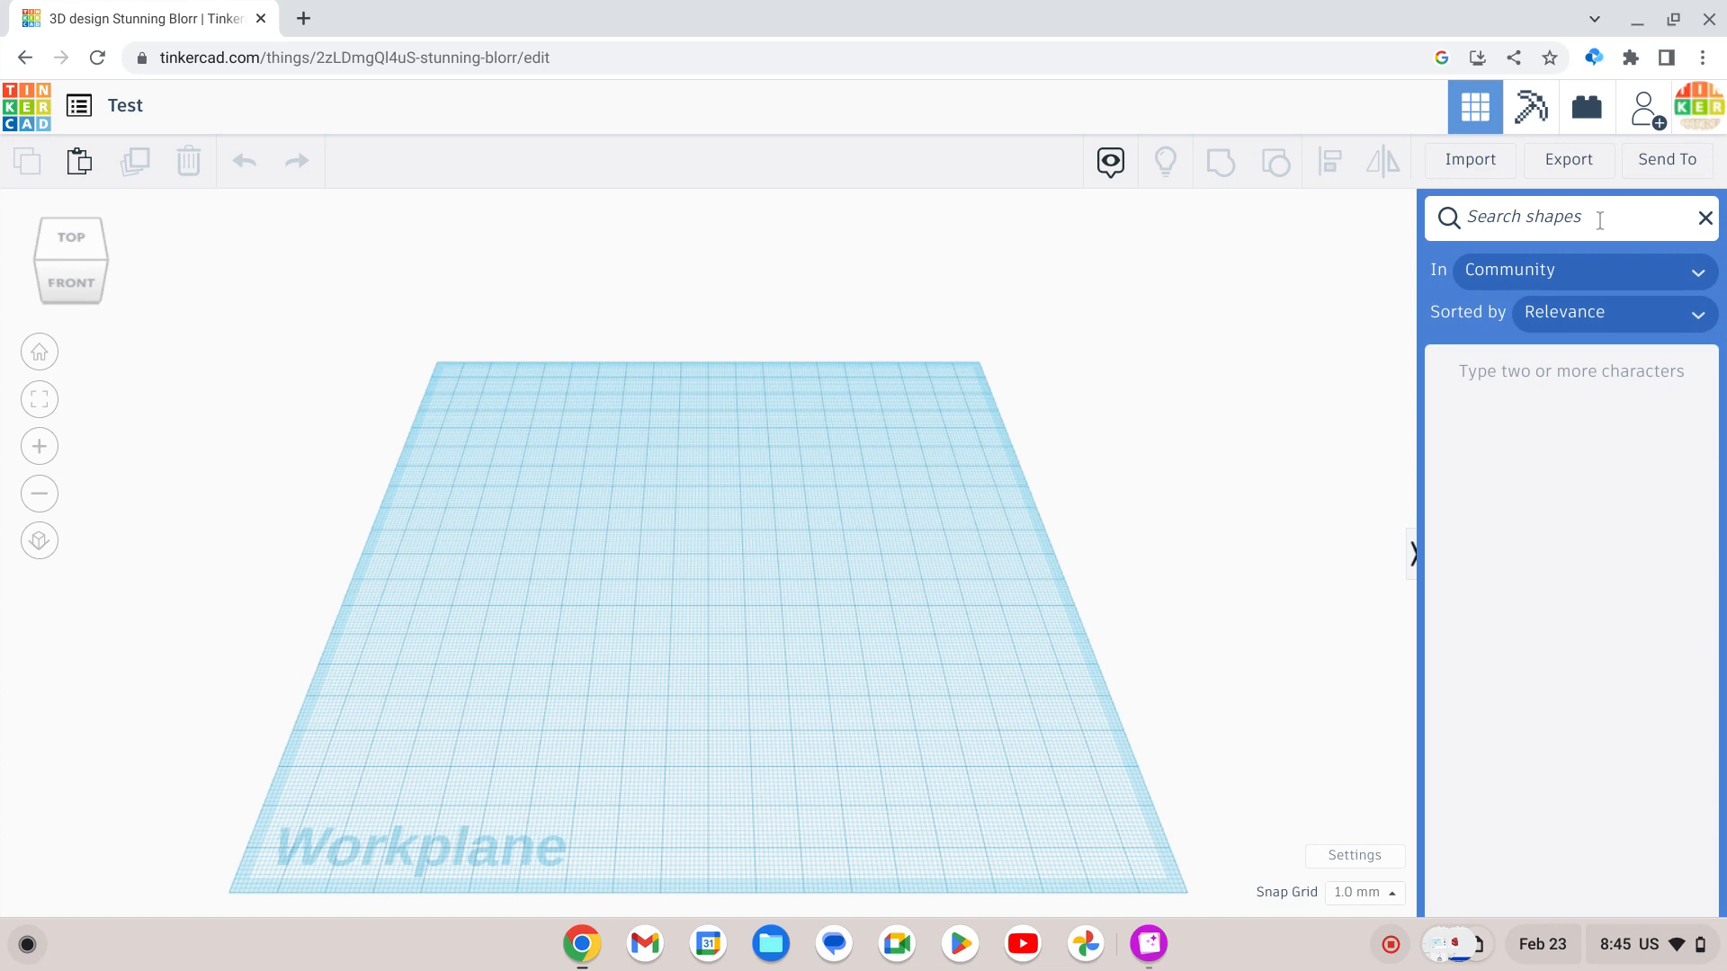
pyautogui.click(1694, 223)
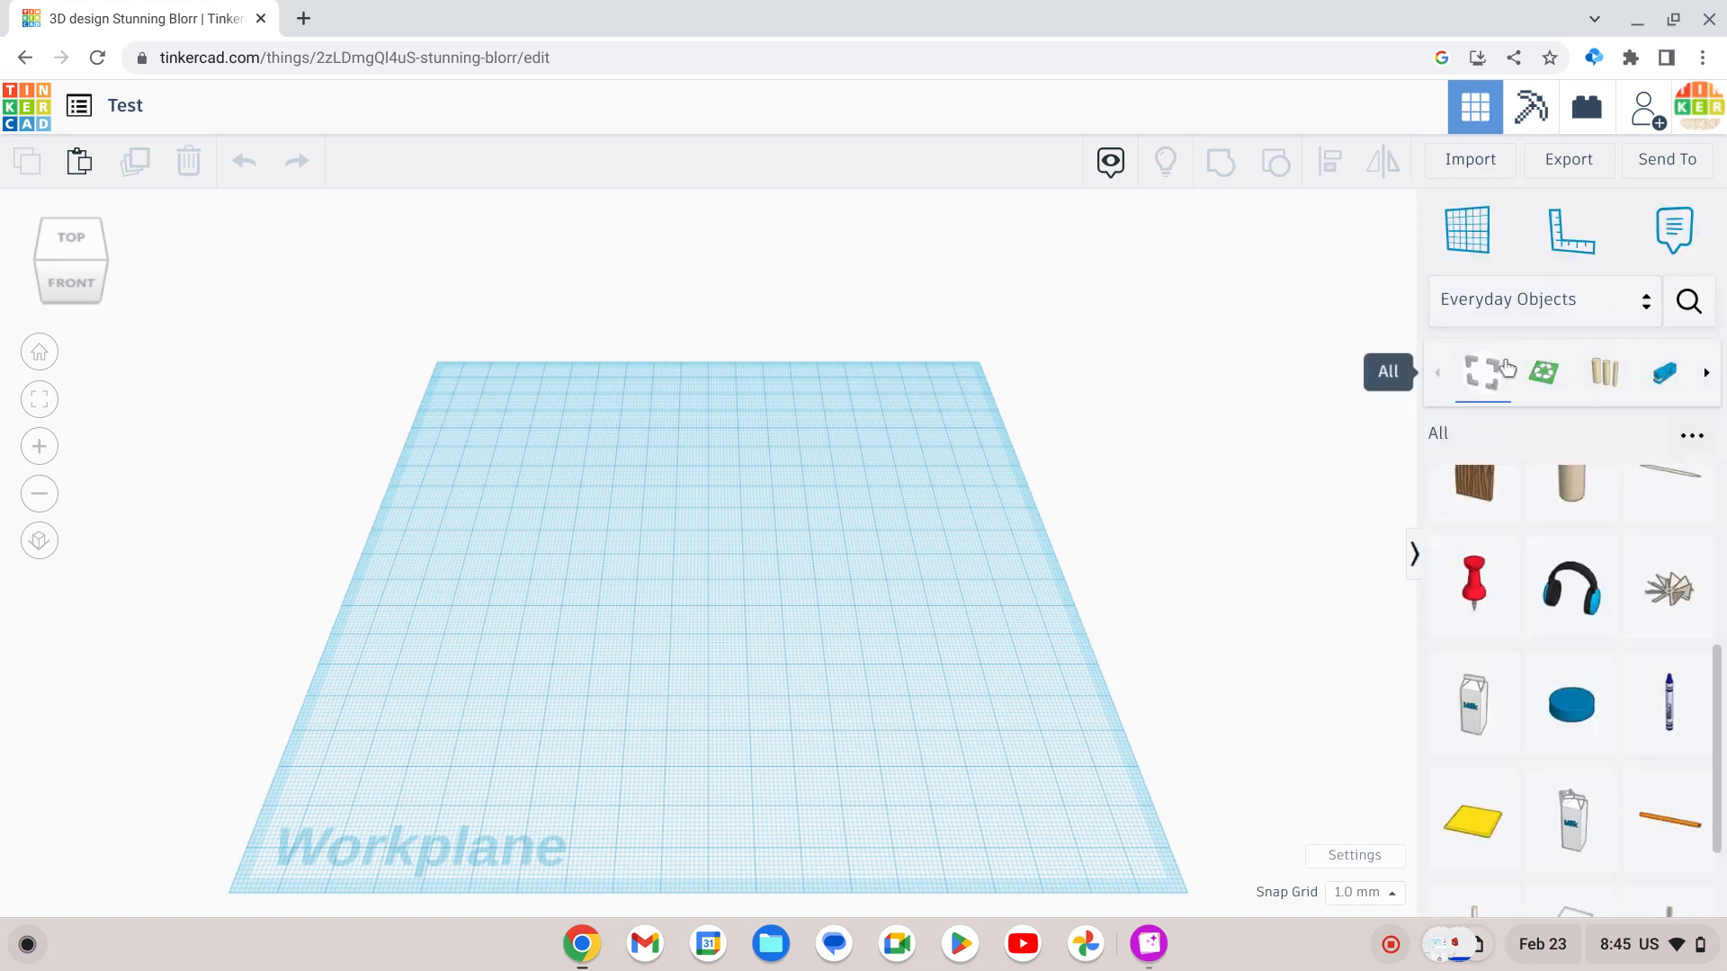
# Place a solid red box from Basic Shapes on the workplane and overlap its front corner with a cylinder hole.
pyautogui.click(1510, 306)
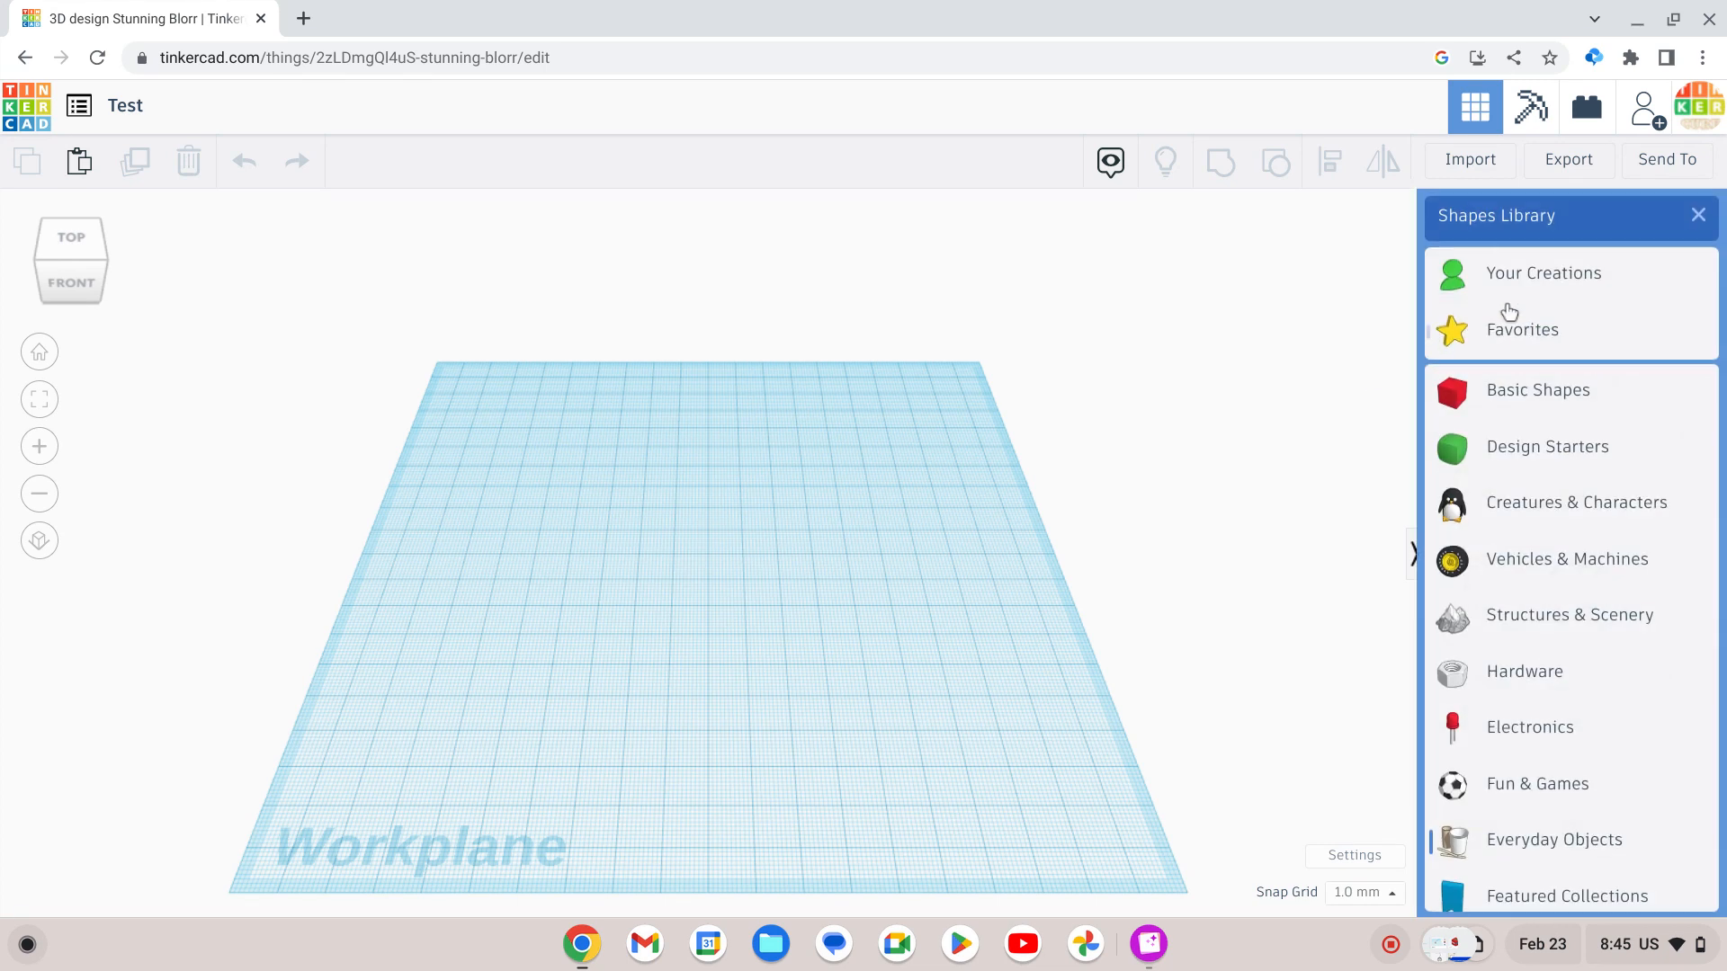
pyautogui.click(1509, 405)
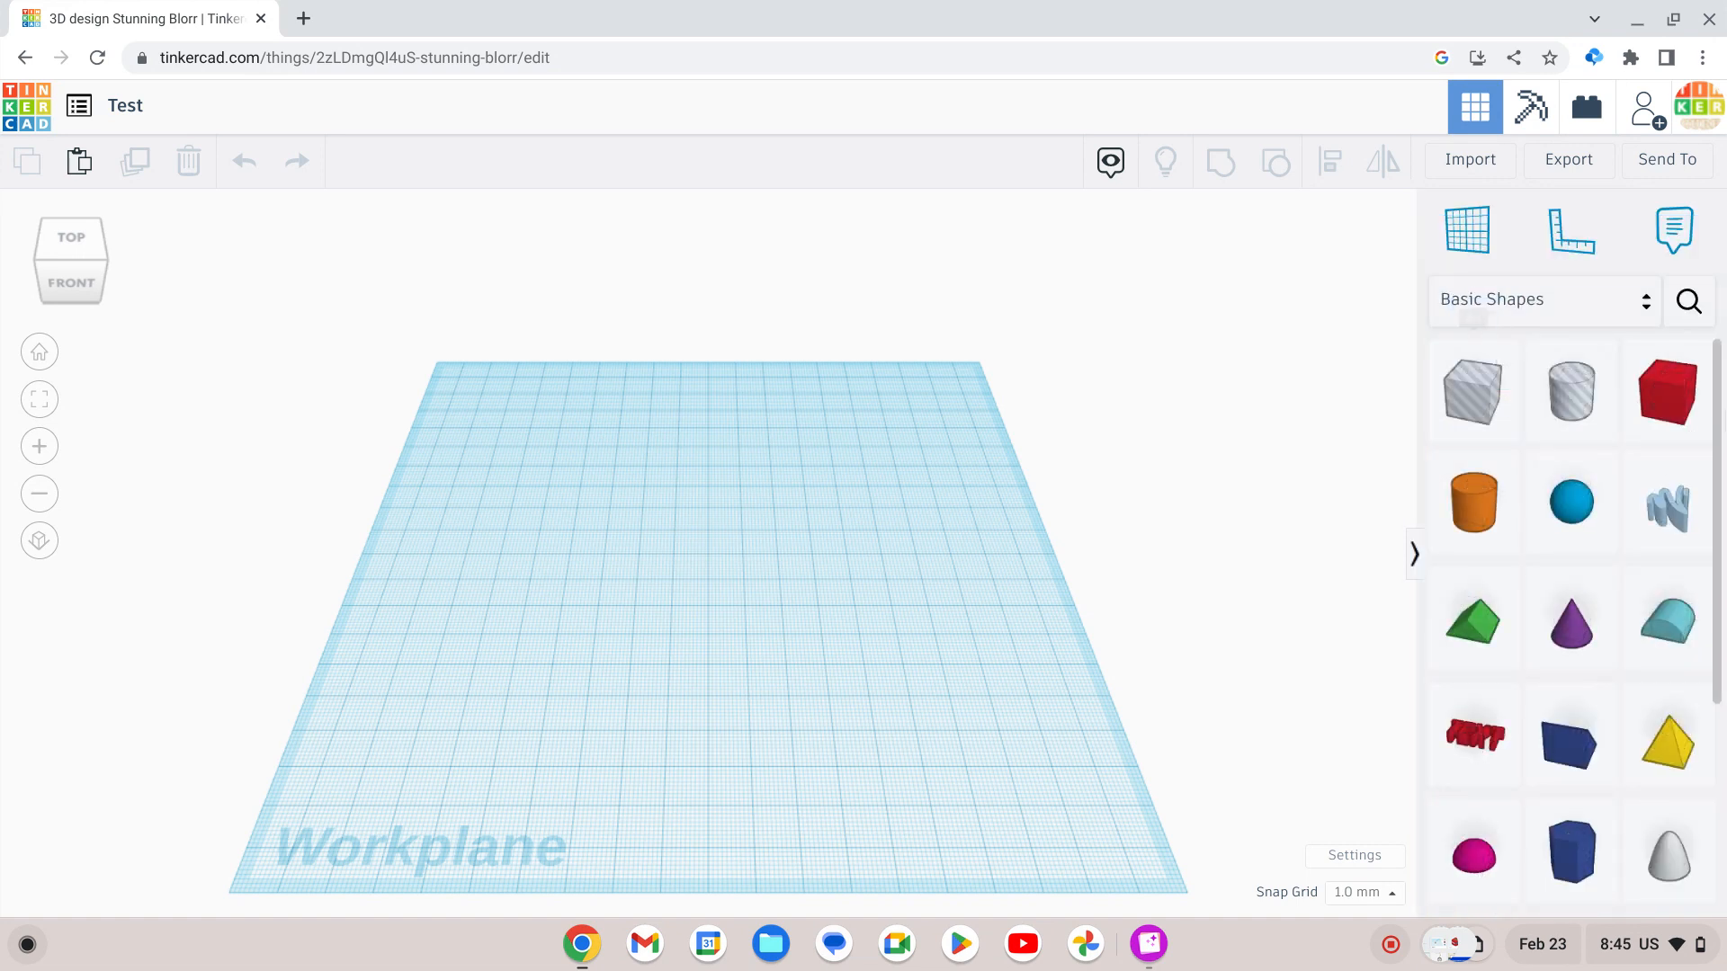
pyautogui.moveTo(1690, 415); pyautogui.dragTo(745, 602)
pyautogui.click(869, 662)
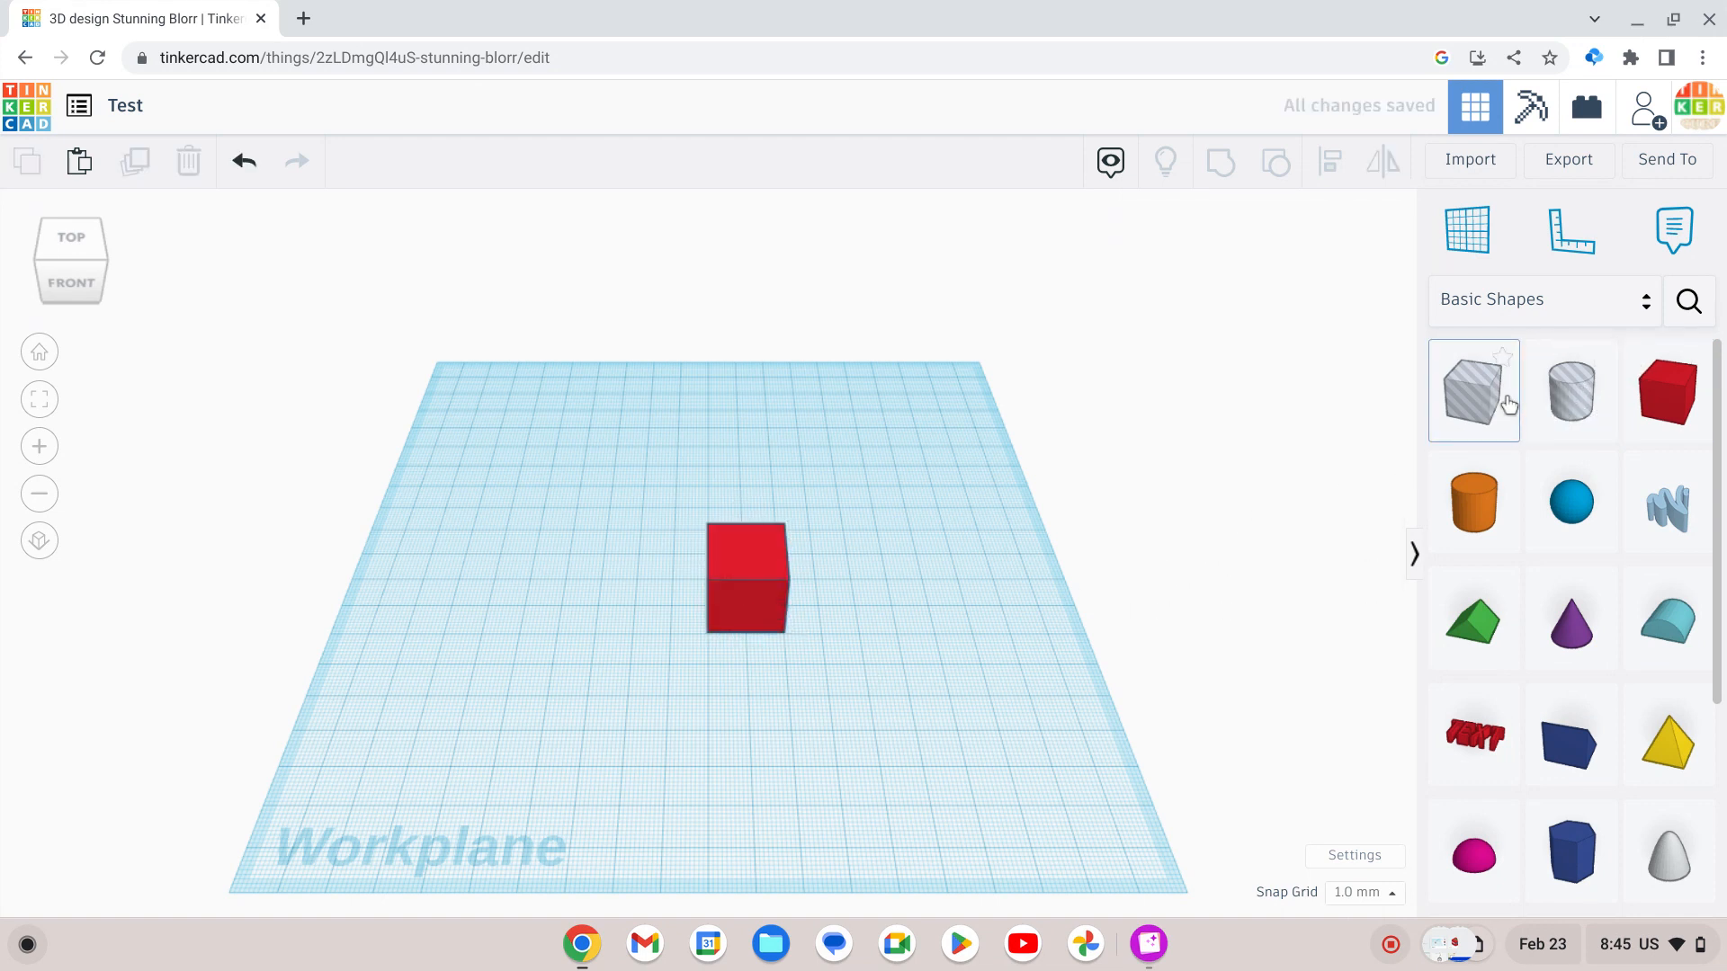
pyautogui.moveTo(1597, 414); pyautogui.dragTo(771, 622)
pyautogui.moveTo(775, 620); pyautogui.dragTo(775, 621)
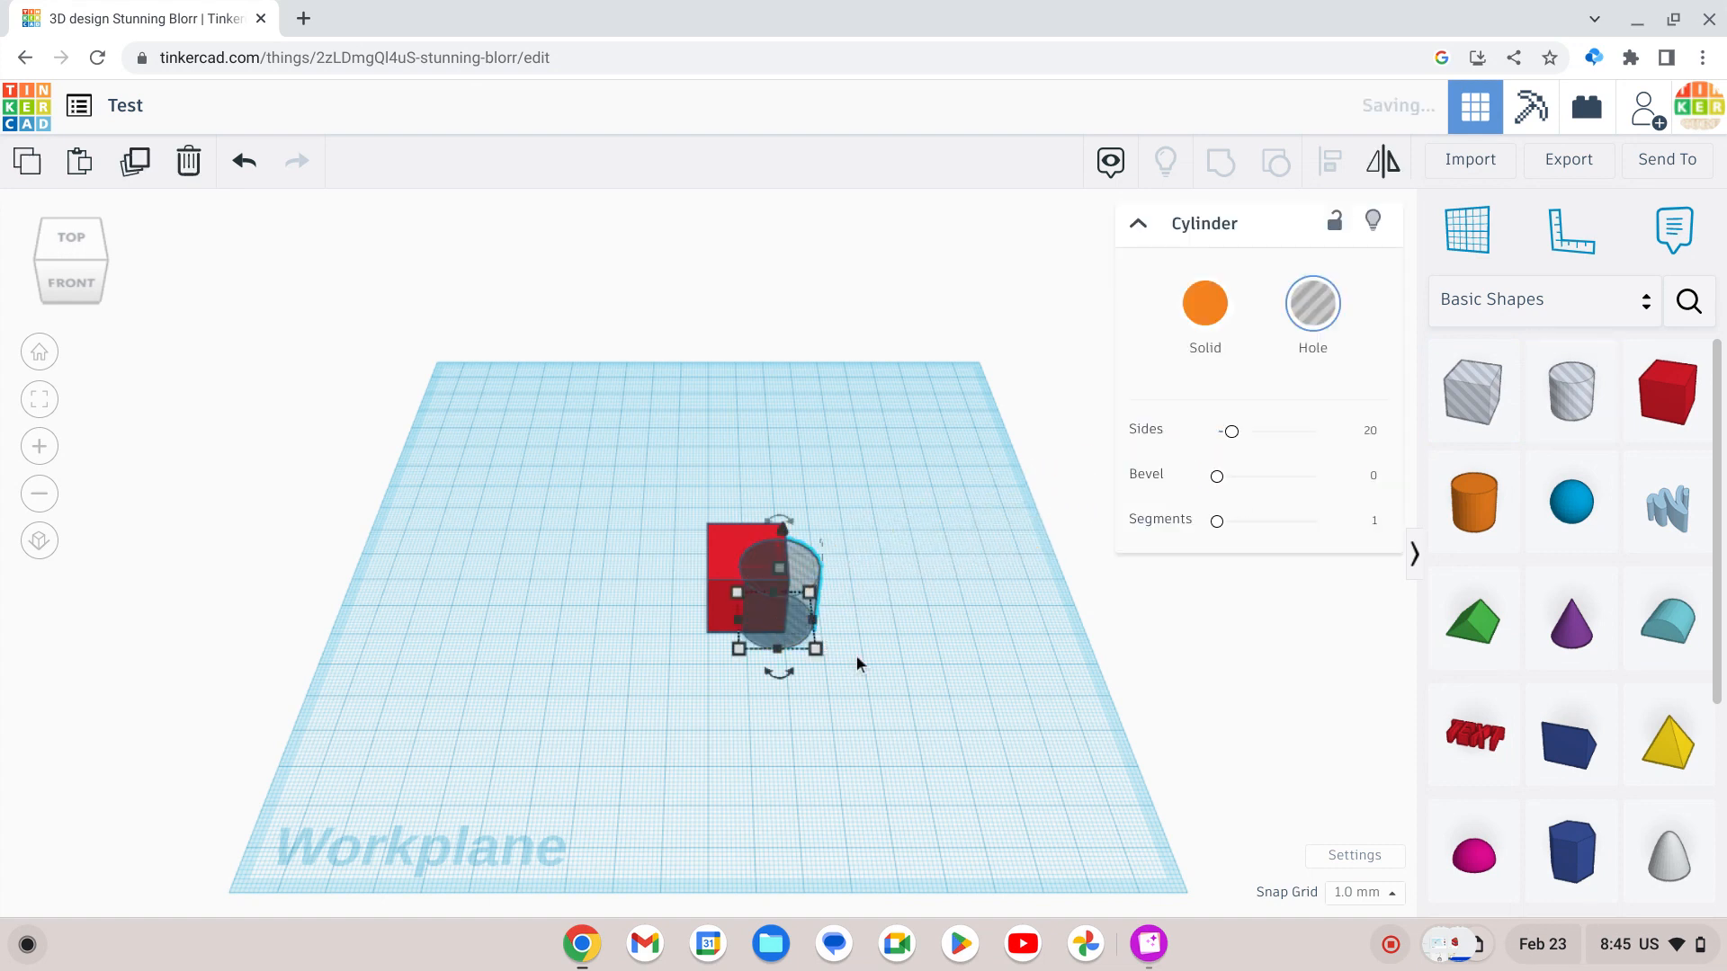
pyautogui.click(856, 656)
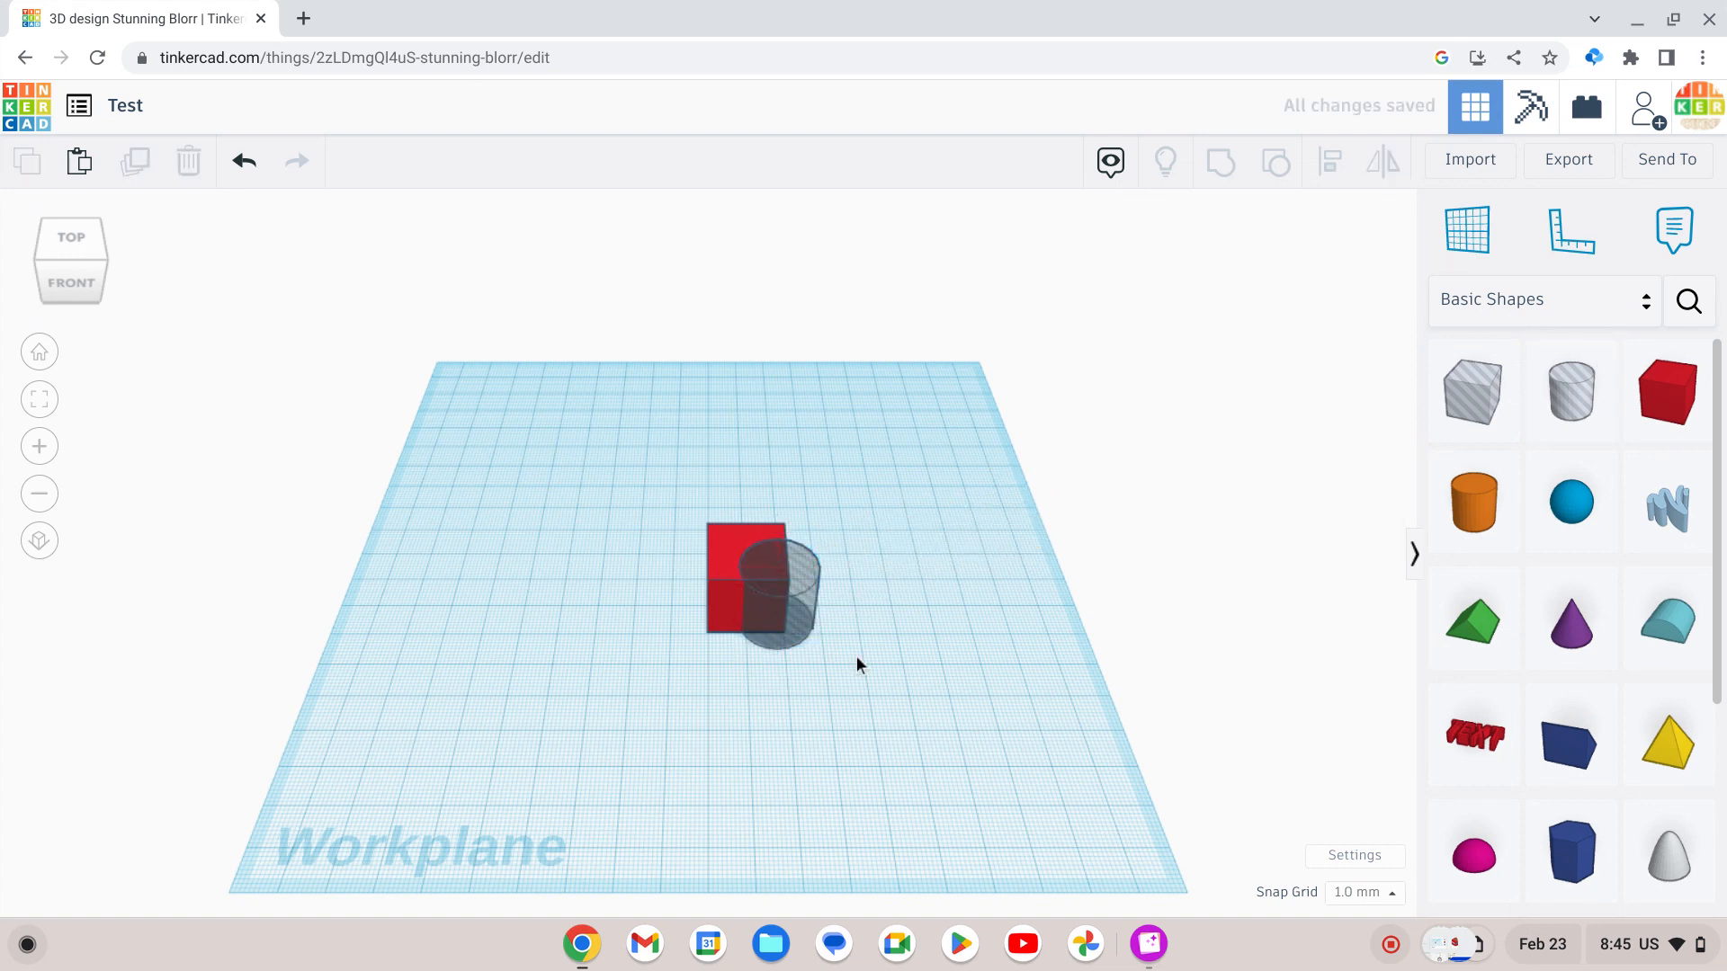
# Group the red box with the overlapping cylinder hole to cut a curved notch, and inspect the cut.
pyautogui.moveTo(54, 269); pyautogui.dragTo(192, 270)
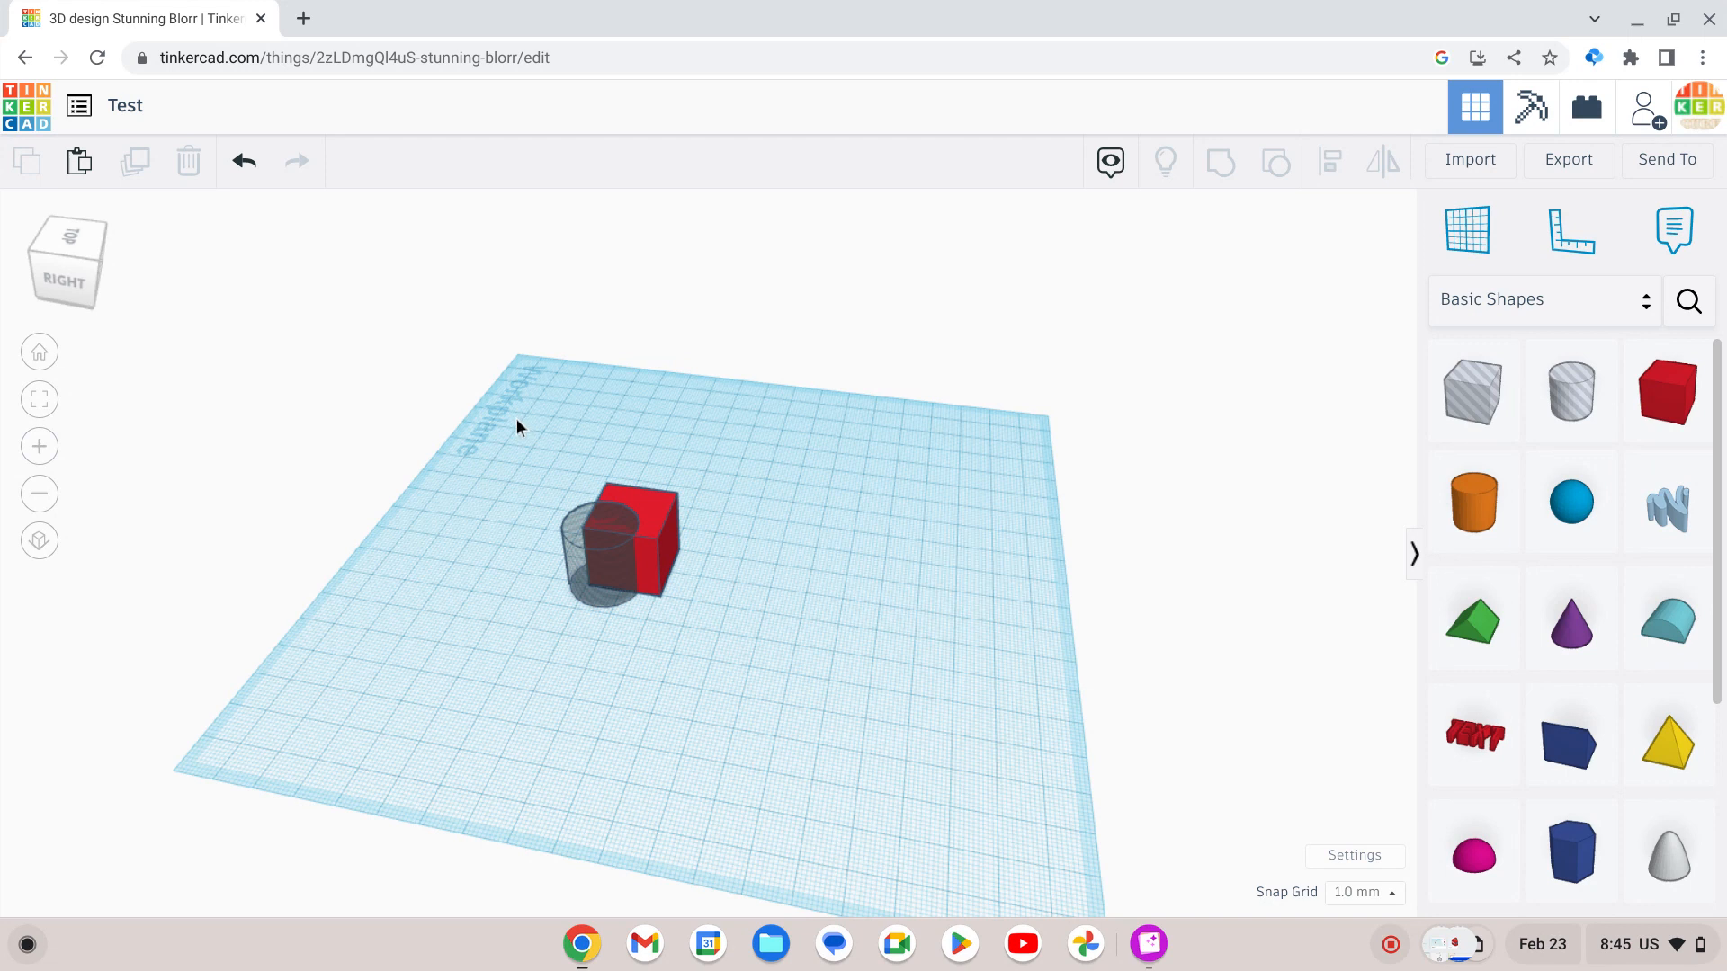
pyautogui.moveTo(517, 418); pyautogui.dragTo(776, 622)
pyautogui.click(1225, 171)
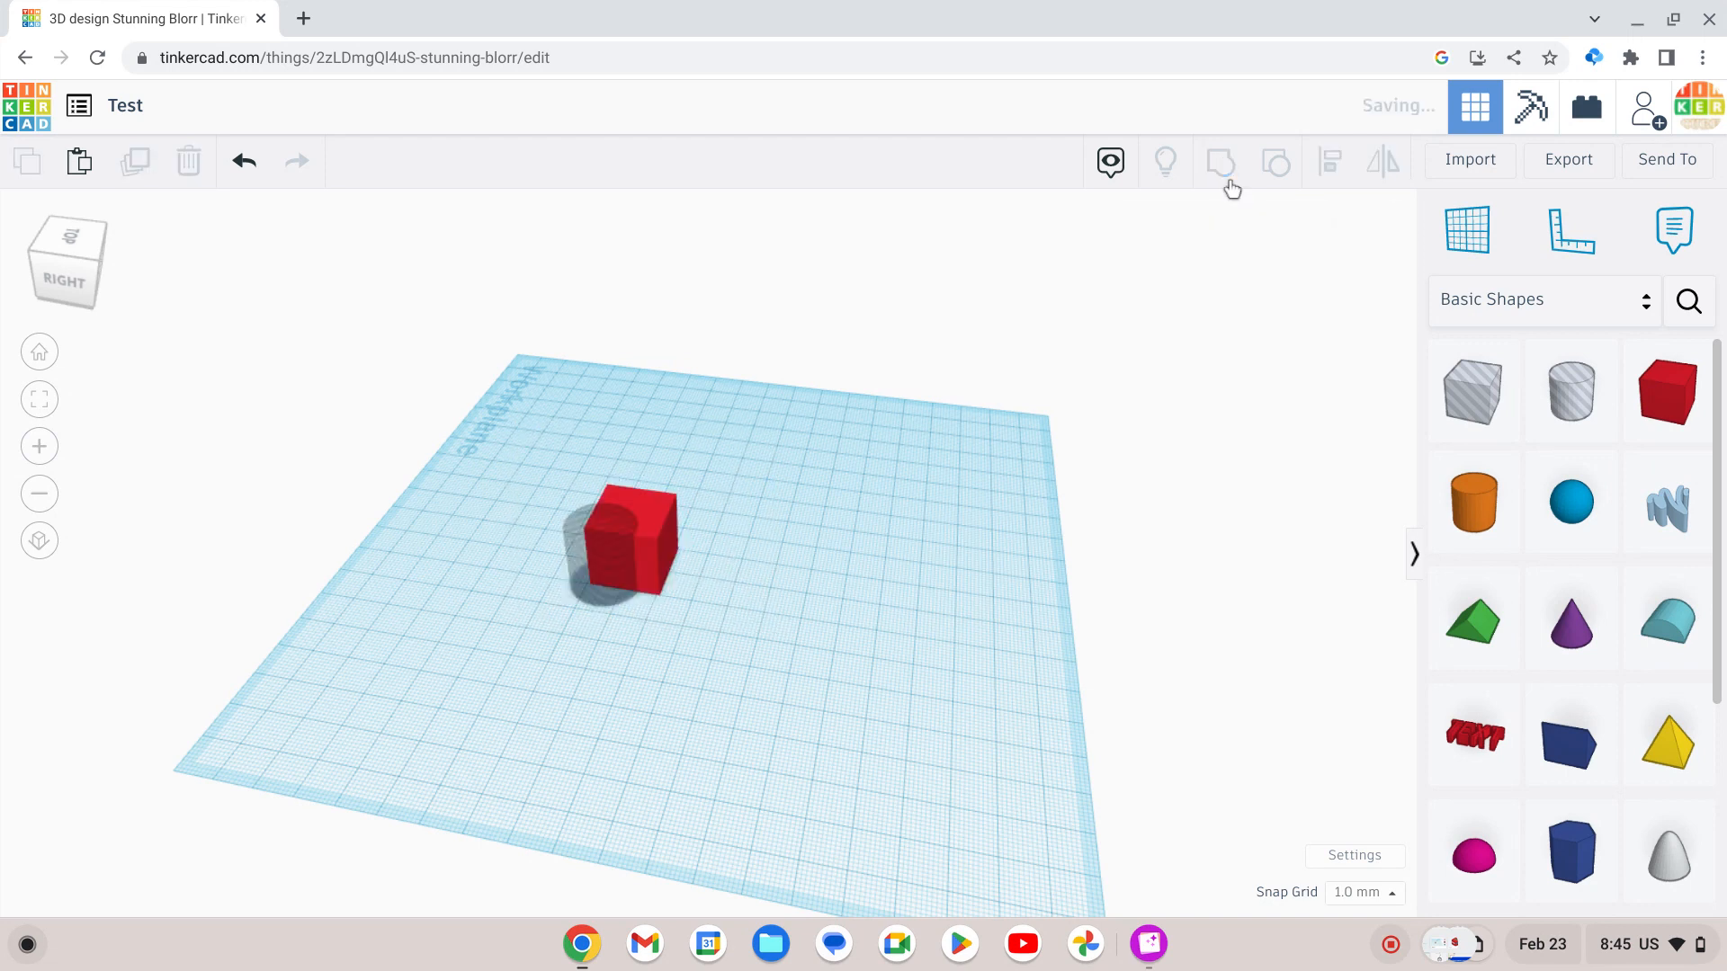
pyautogui.click(902, 454)
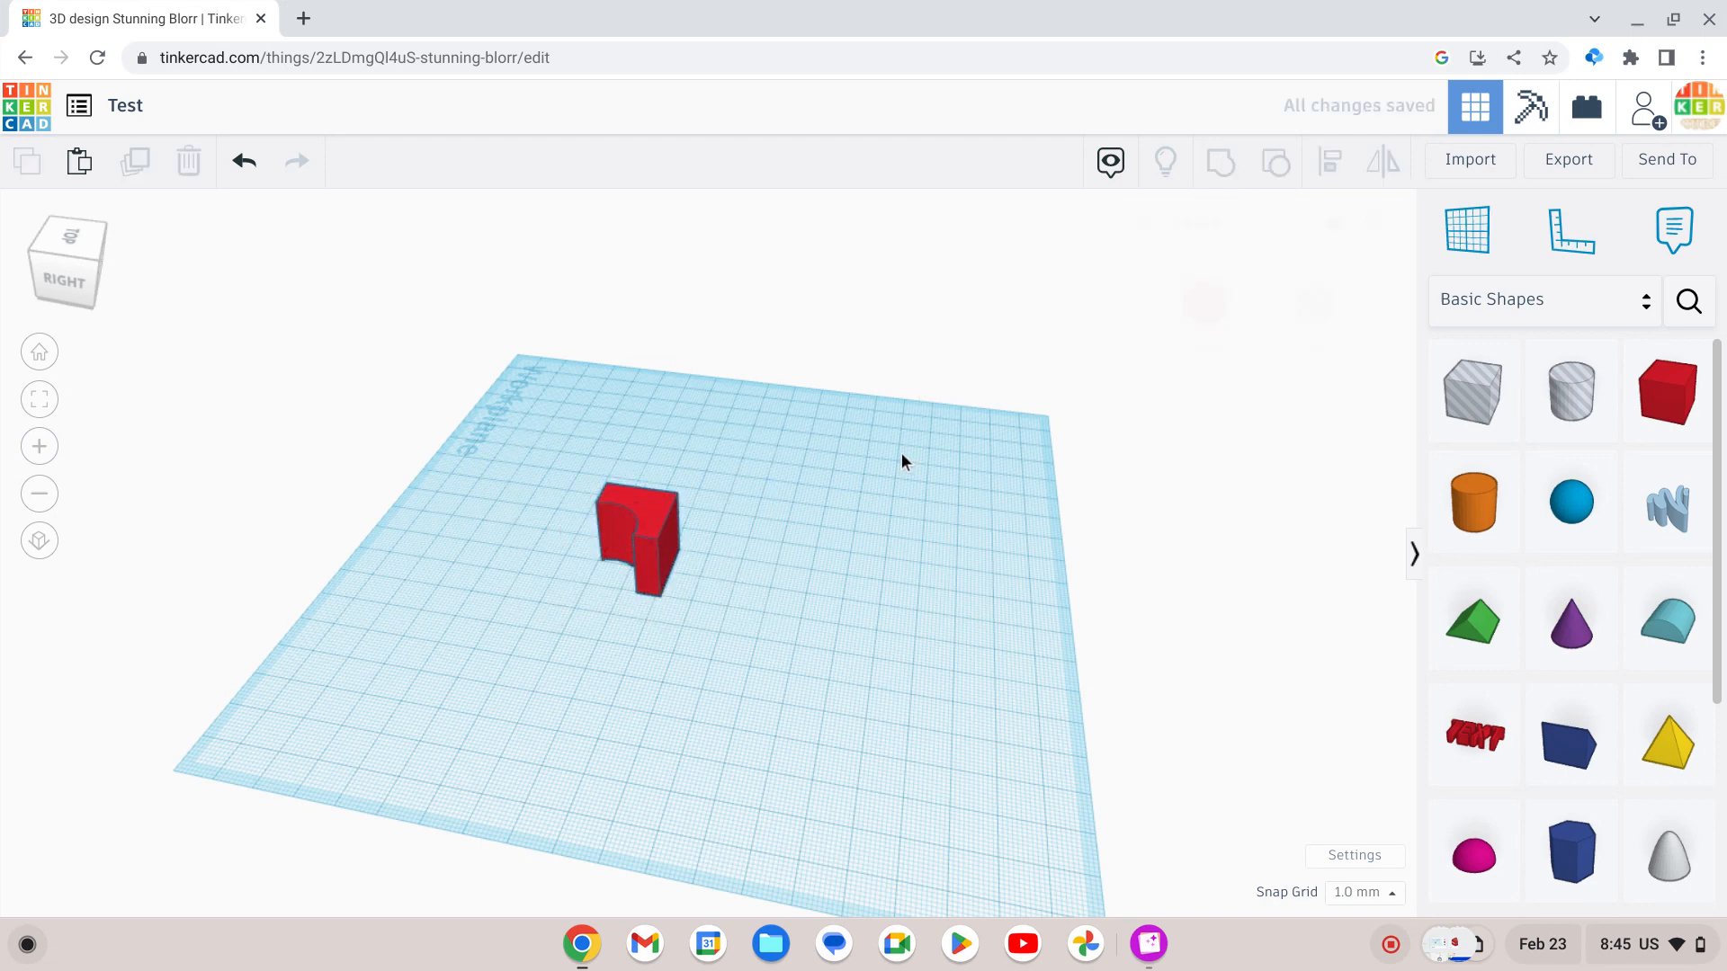
pyautogui.click(100, 267)
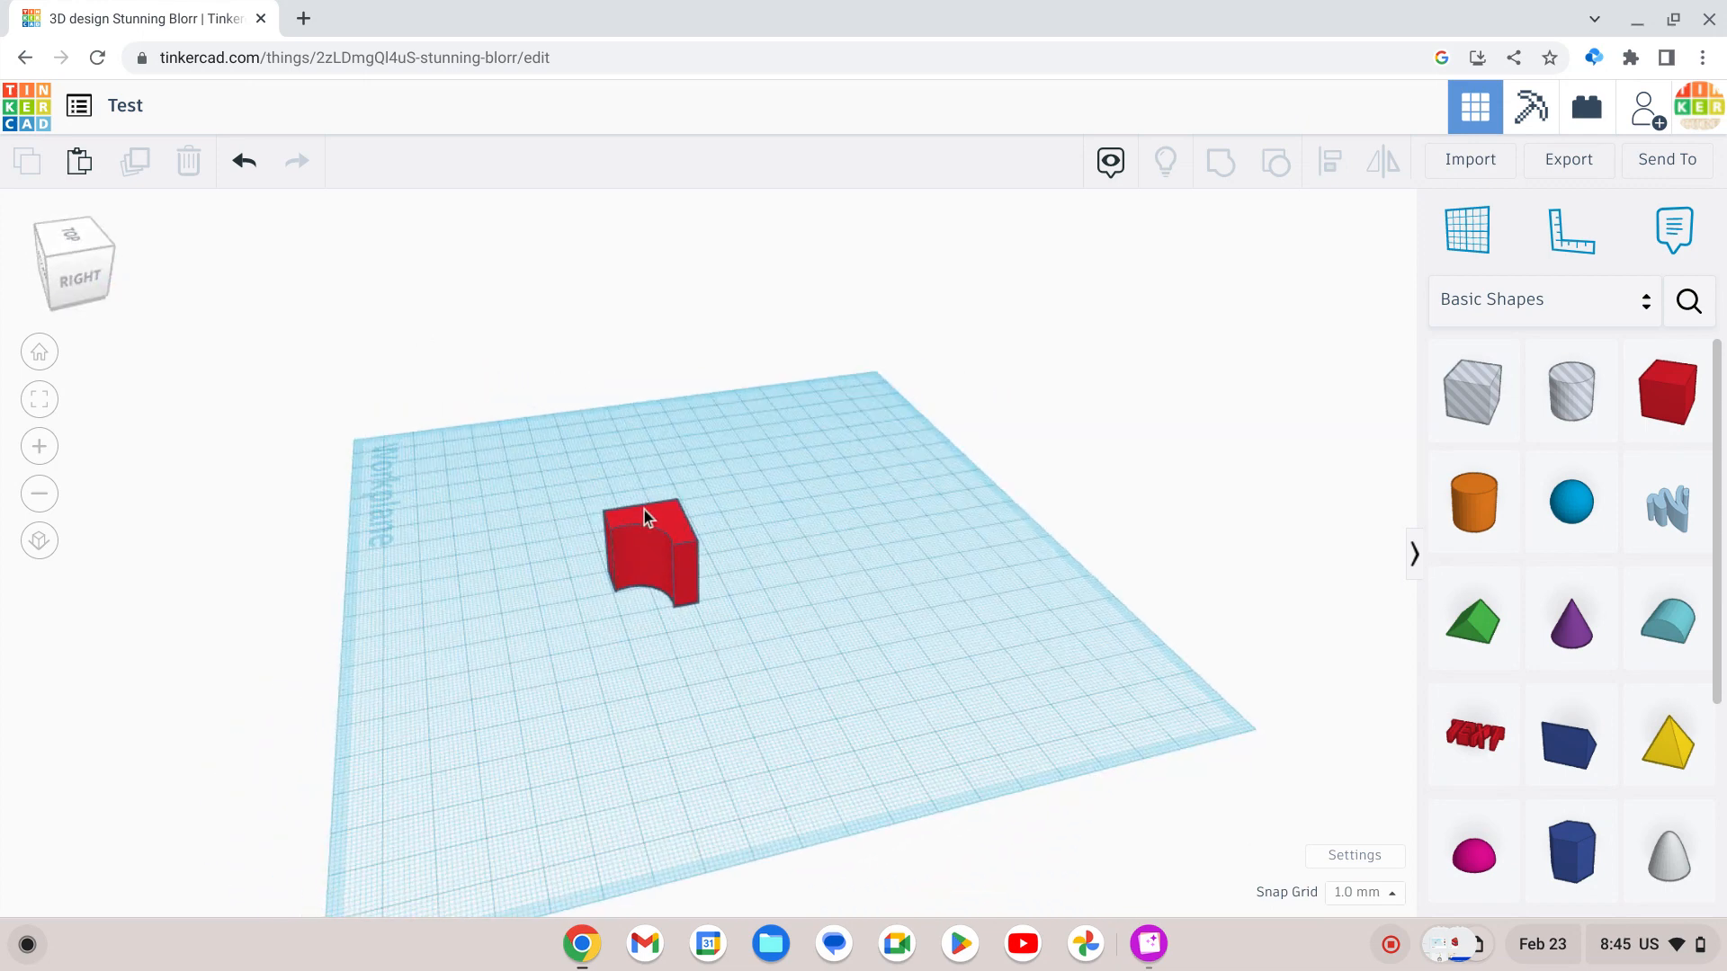
# Undo the grouping, and delete both the cylinder hole and the red box from the workplane.
pyautogui.click(244, 162)
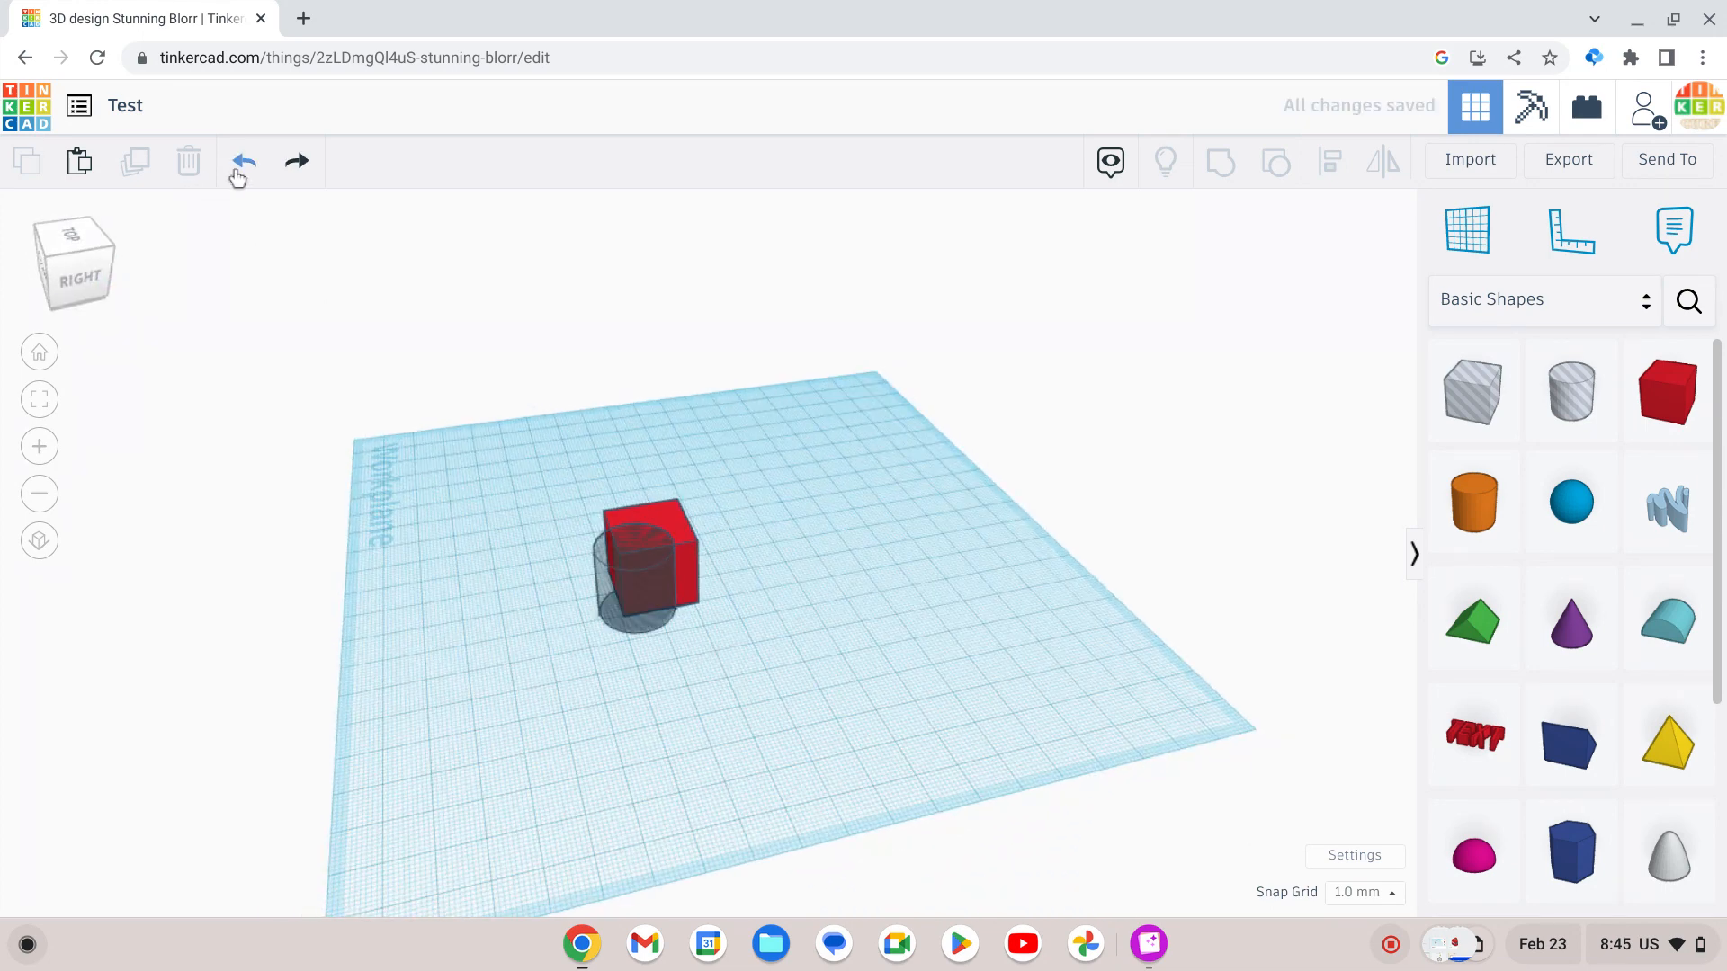
pyautogui.click(604, 623)
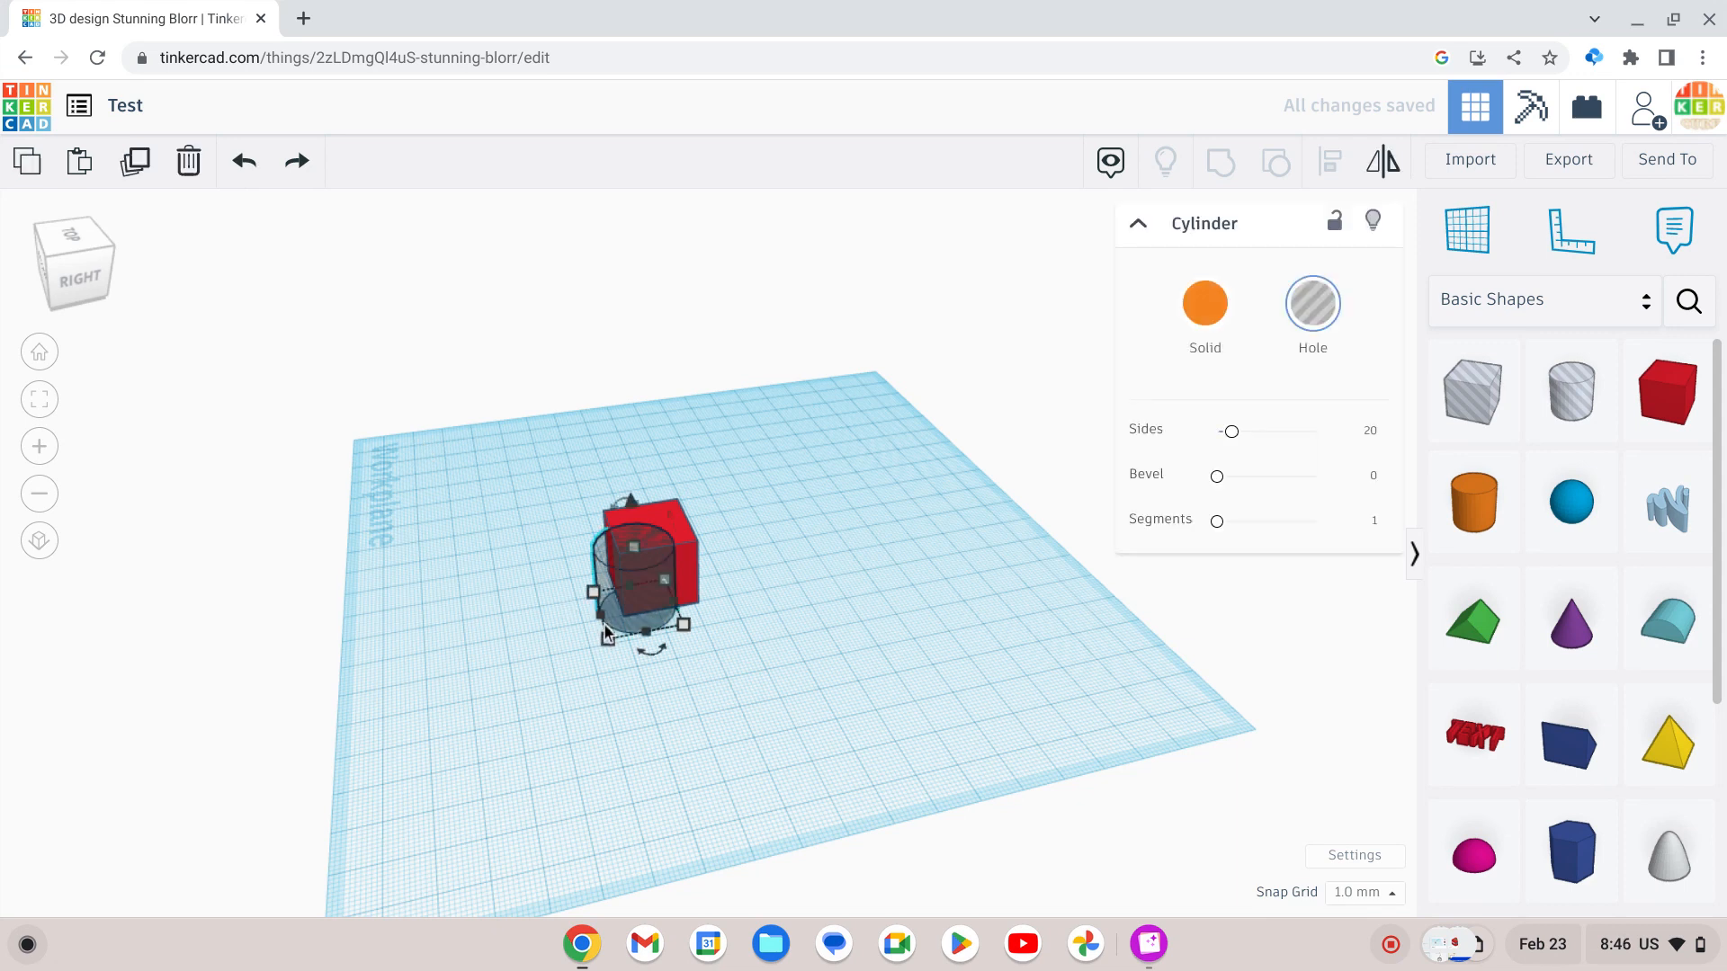
pyautogui.press('Delete')
pyautogui.click(653, 508)
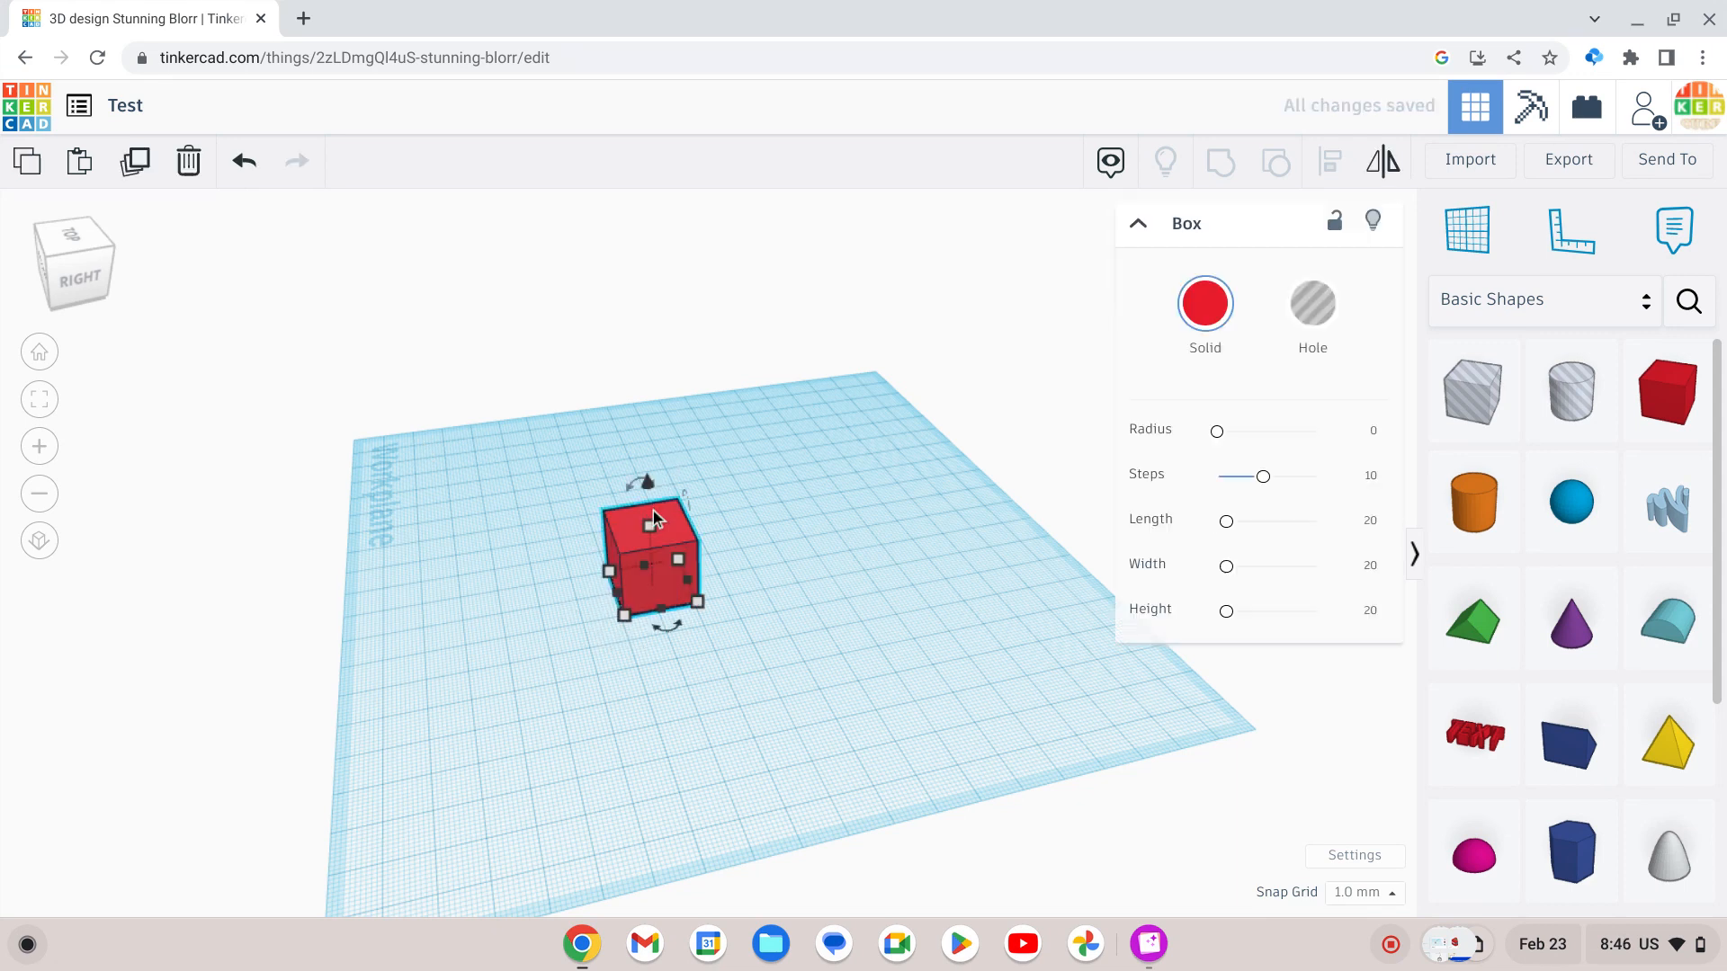
pyautogui.press('Delete')
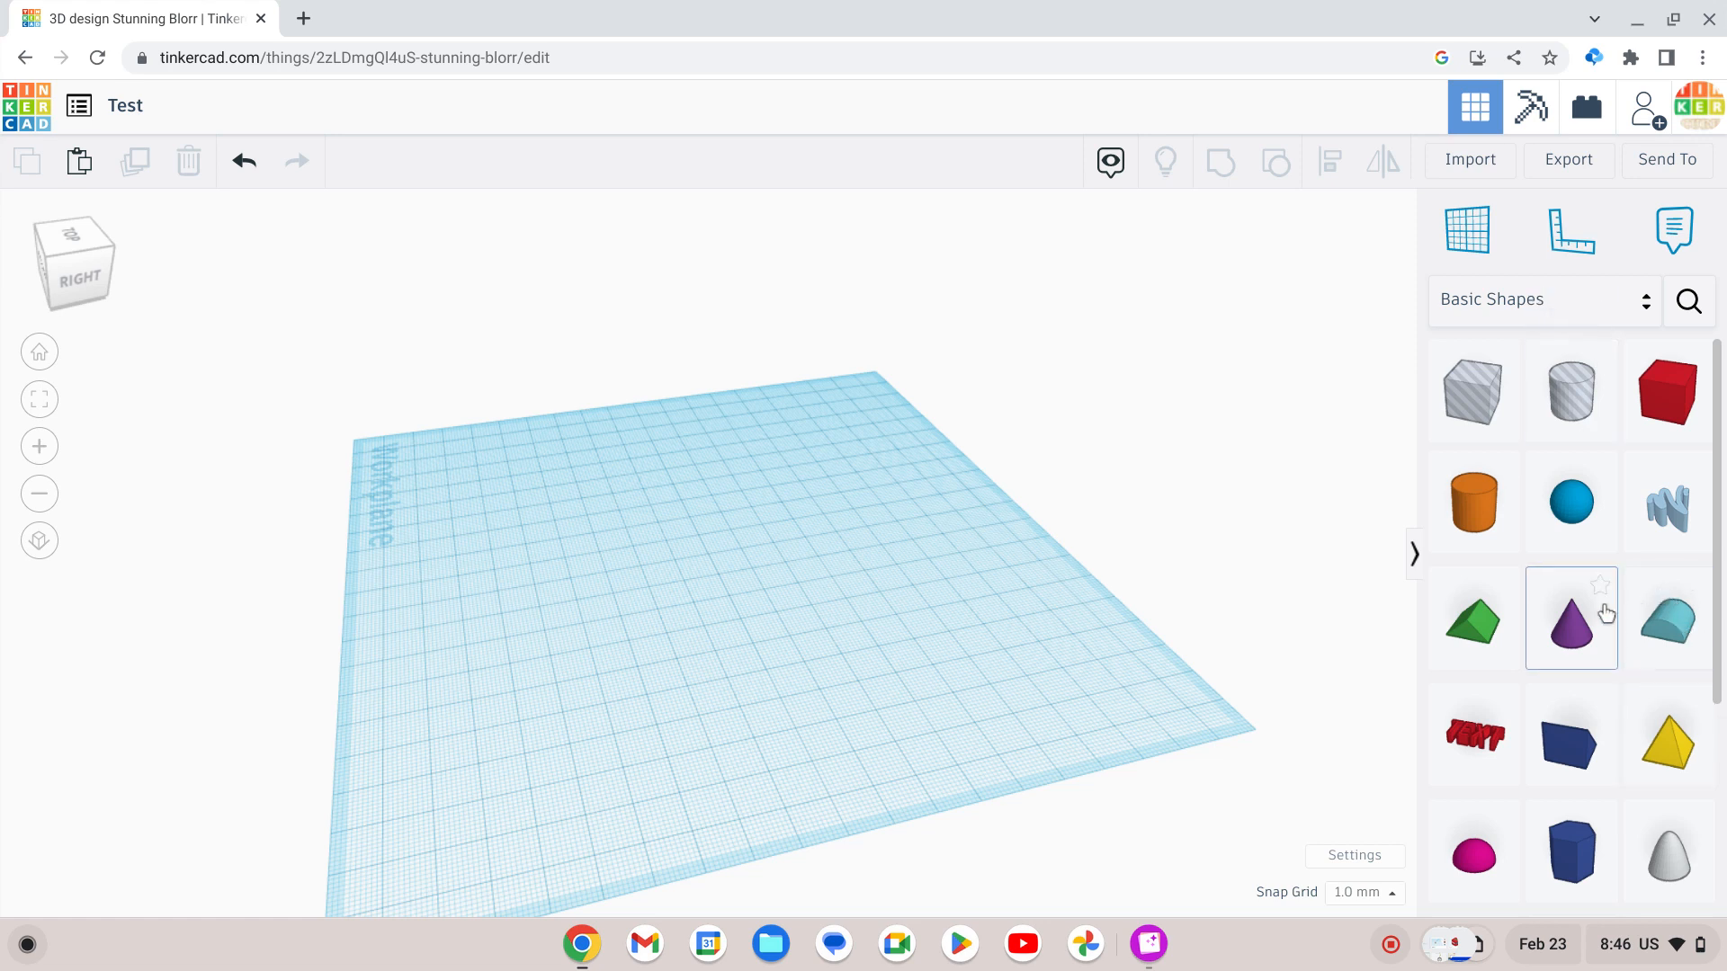
# Place a six-sided polygon from Basic Shapes on the workplane and try it as a hole before returning it to solid.
pyautogui.scroll(-4, 1646, 814)
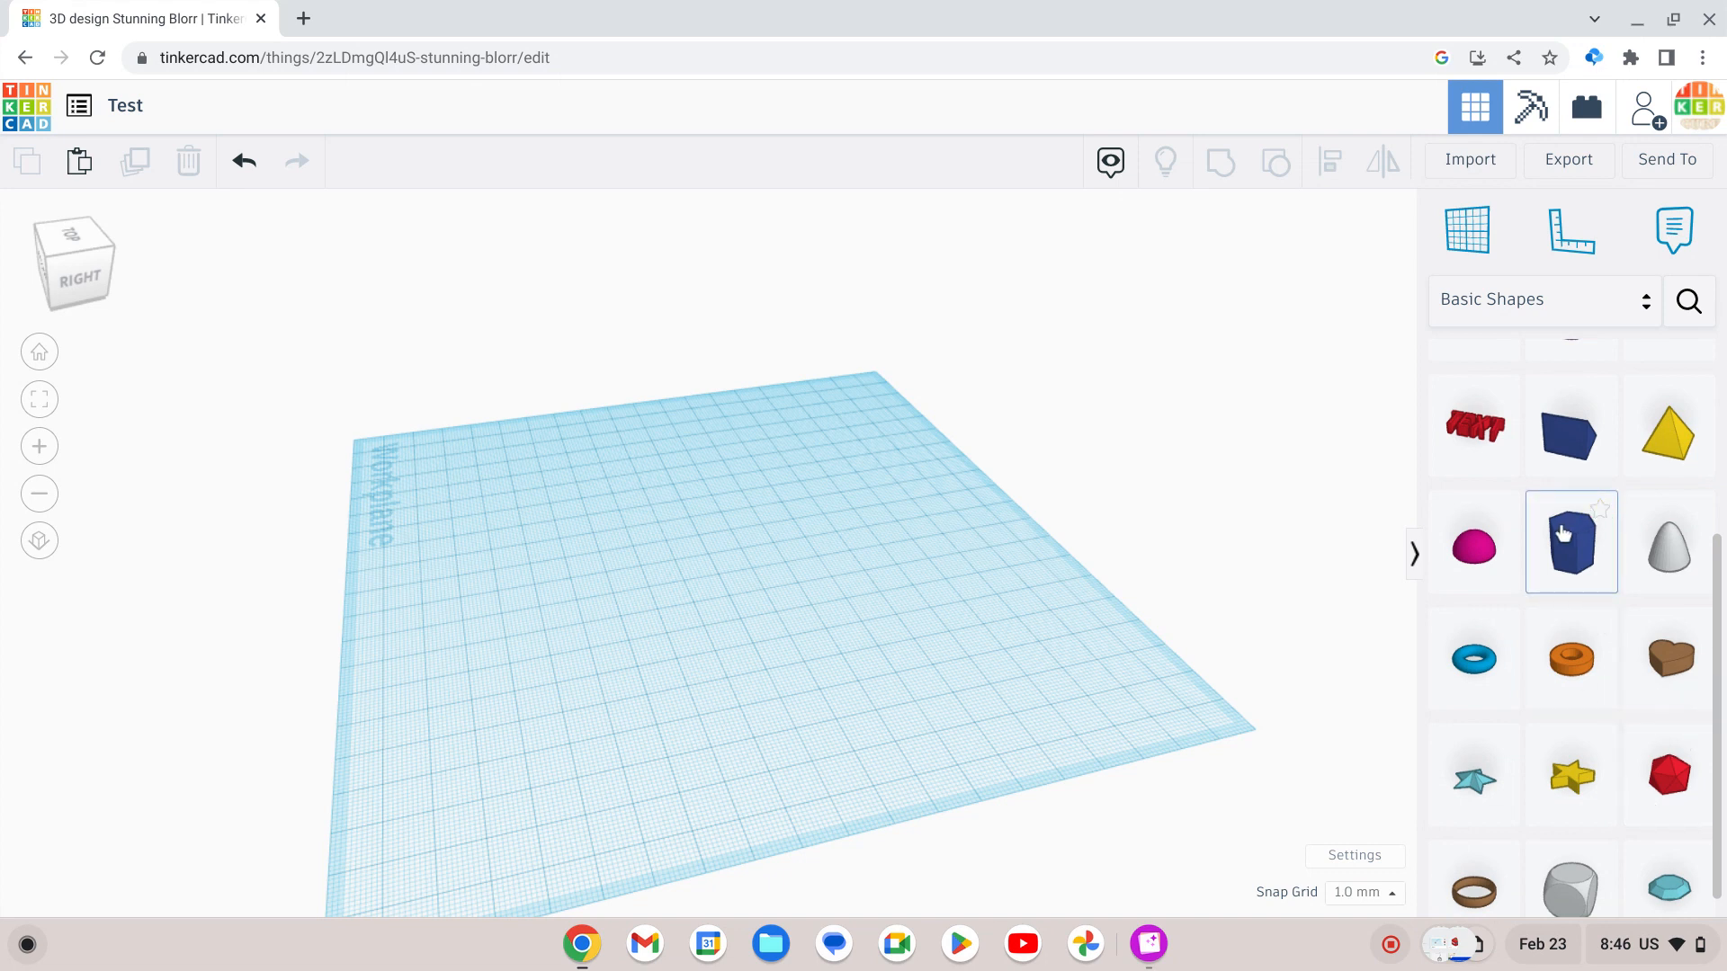
pyautogui.moveTo(1562, 532); pyautogui.dragTo(732, 681)
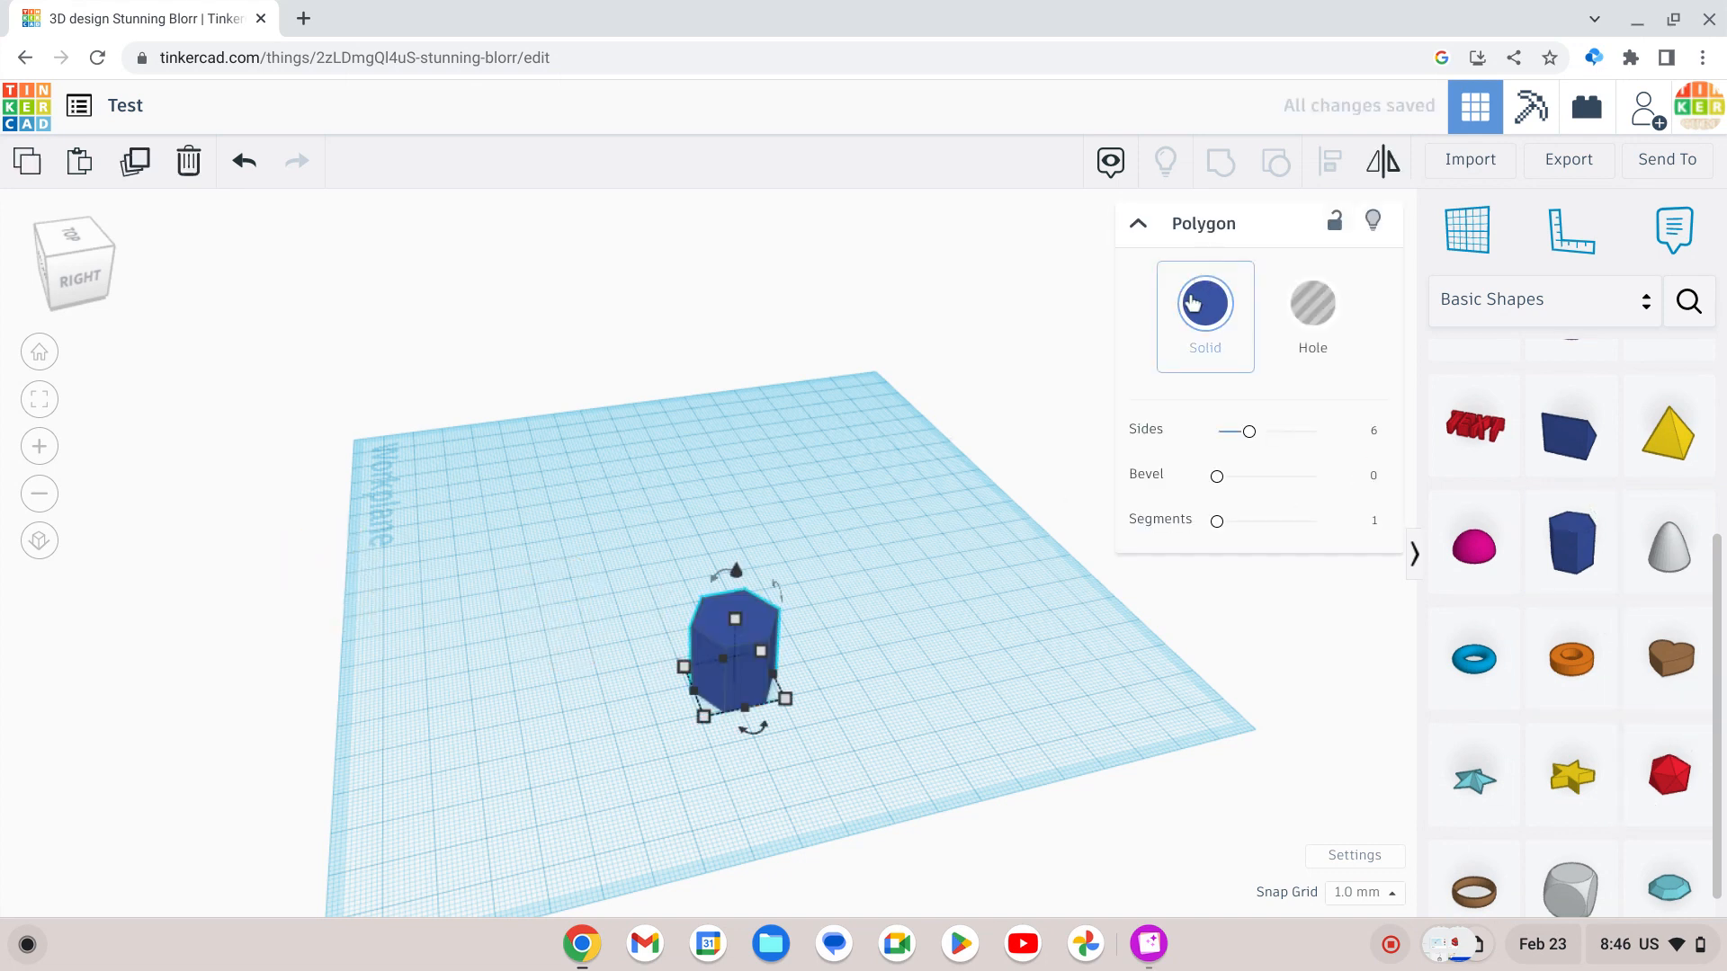
pyautogui.click(1295, 310)
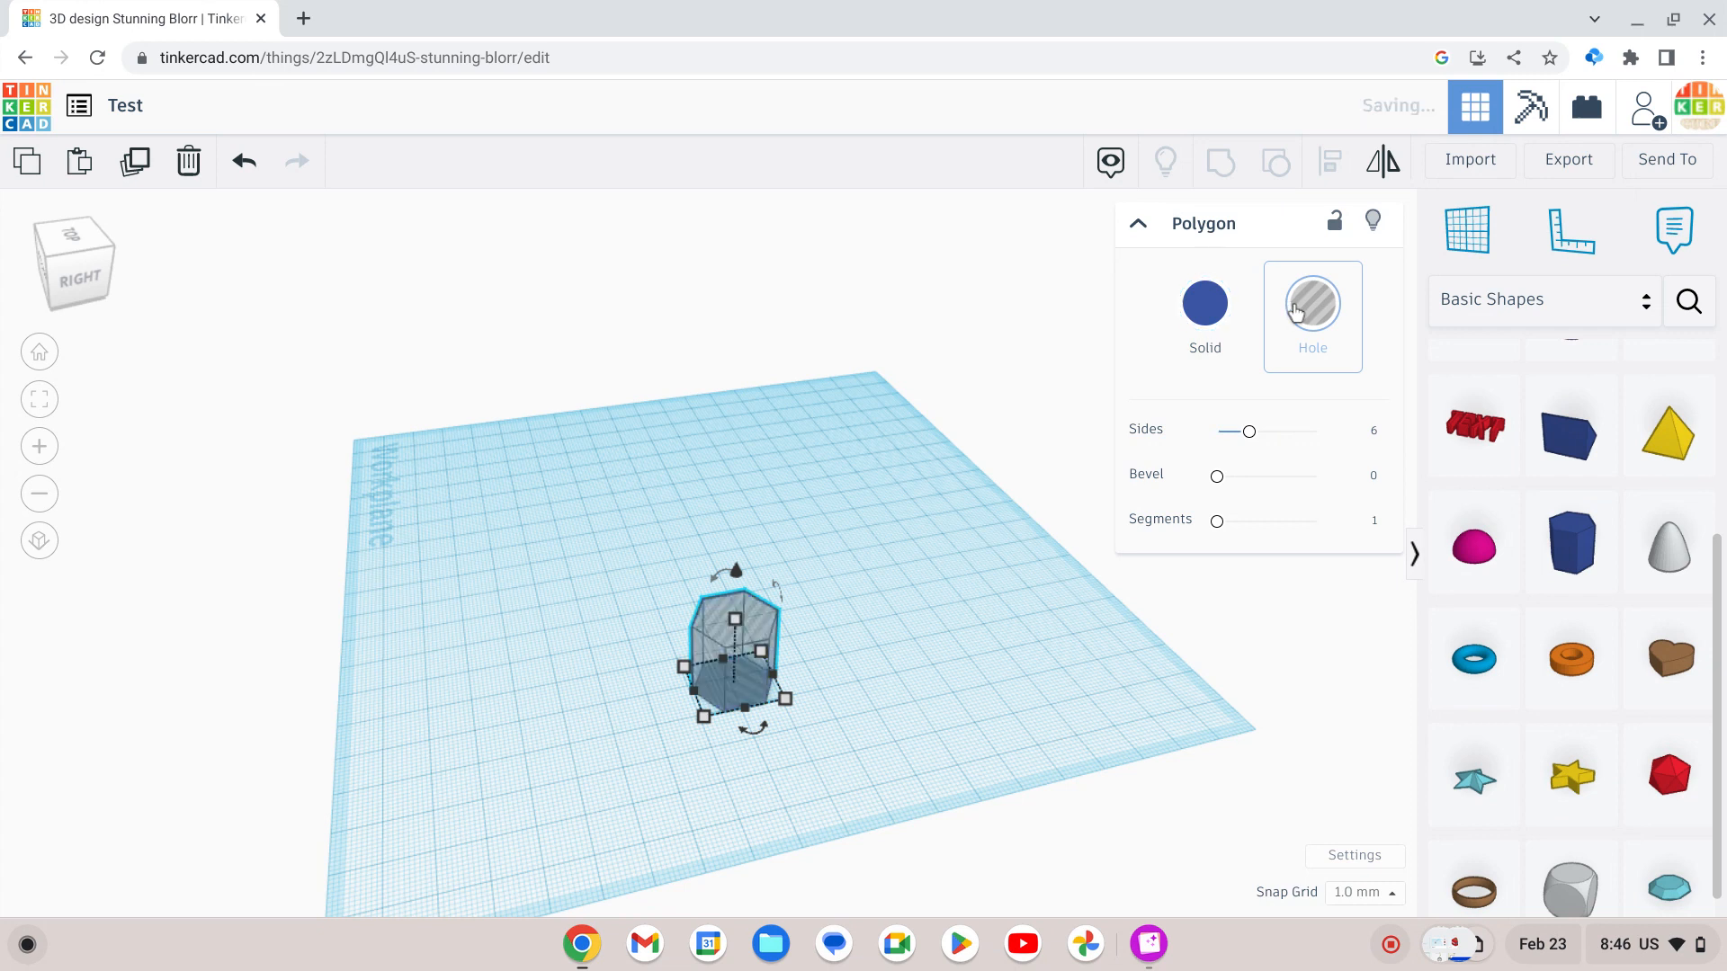
pyautogui.click(1216, 315)
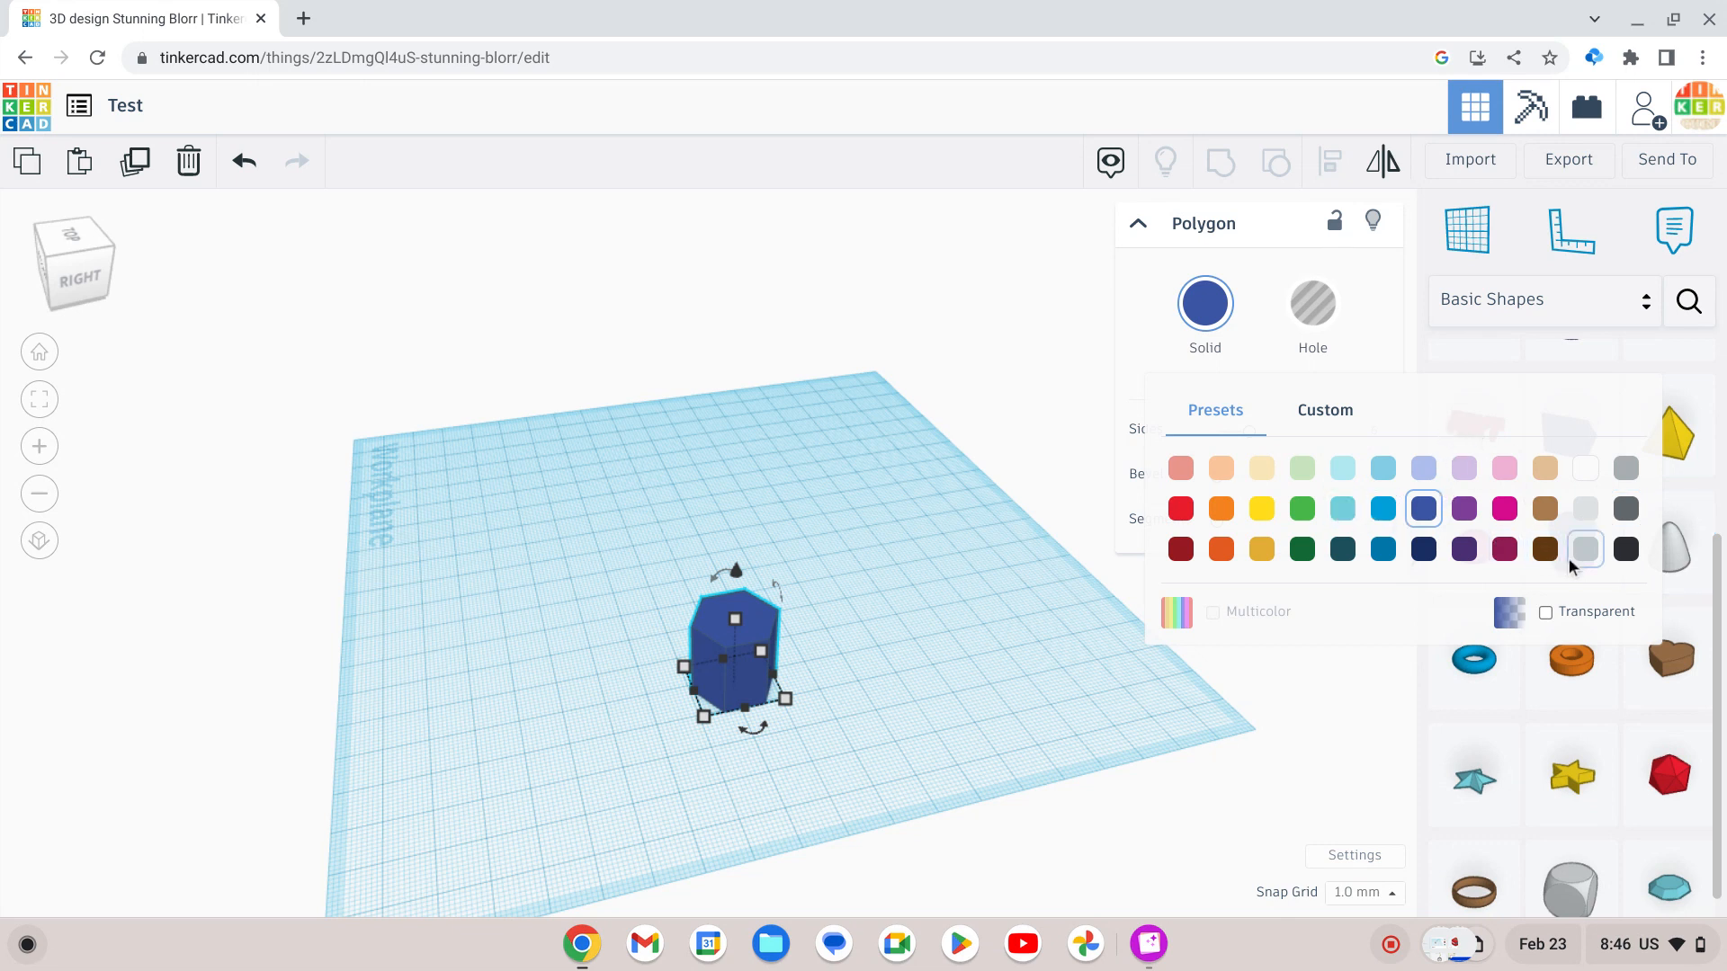
# Try the polygon's transparency on and off, and give it the custom colour 4368d4.
pyautogui.click(1574, 615)
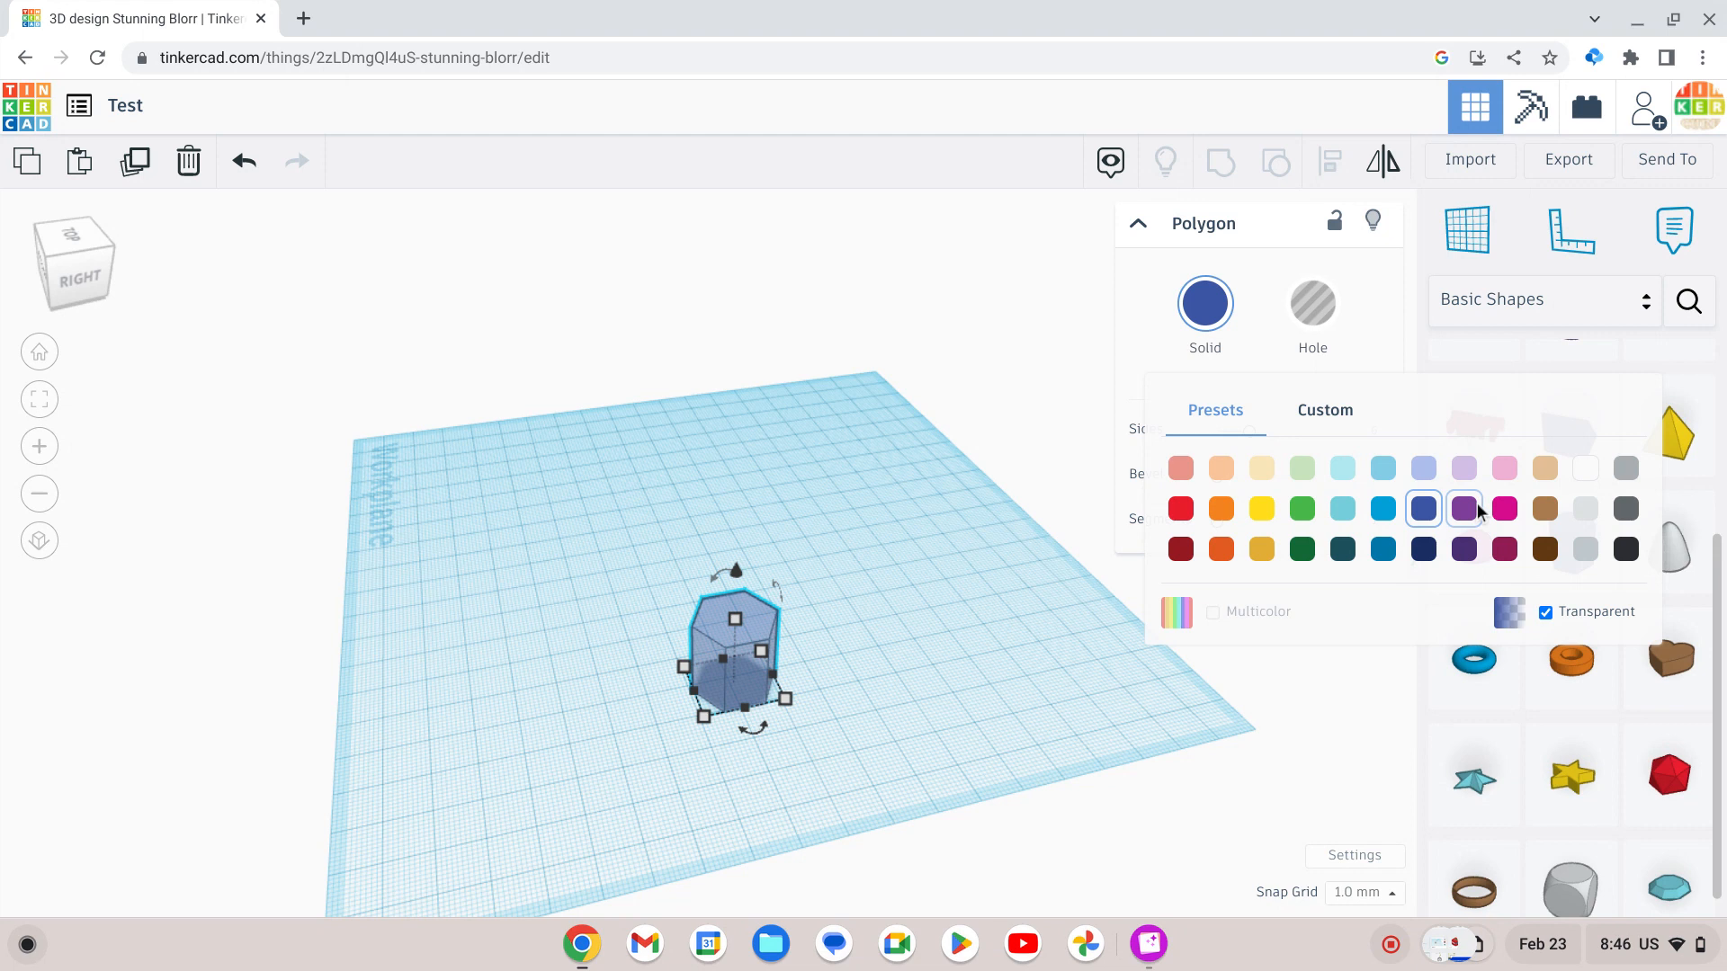
pyautogui.click(1569, 611)
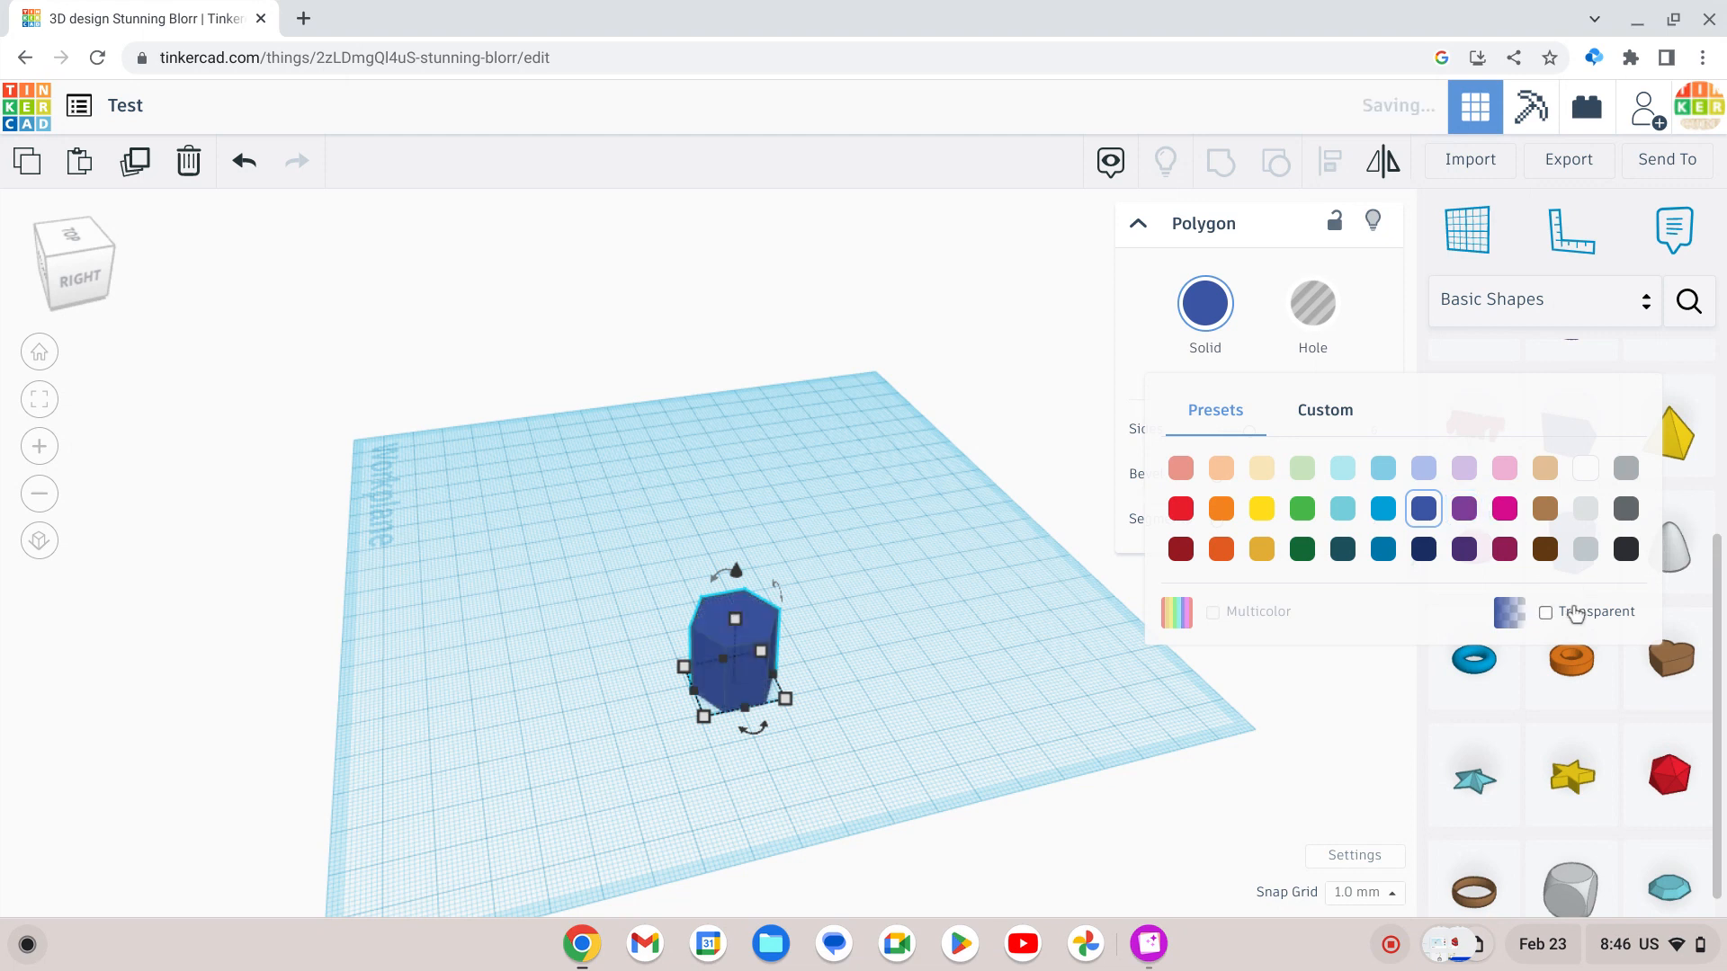
pyautogui.click(1356, 415)
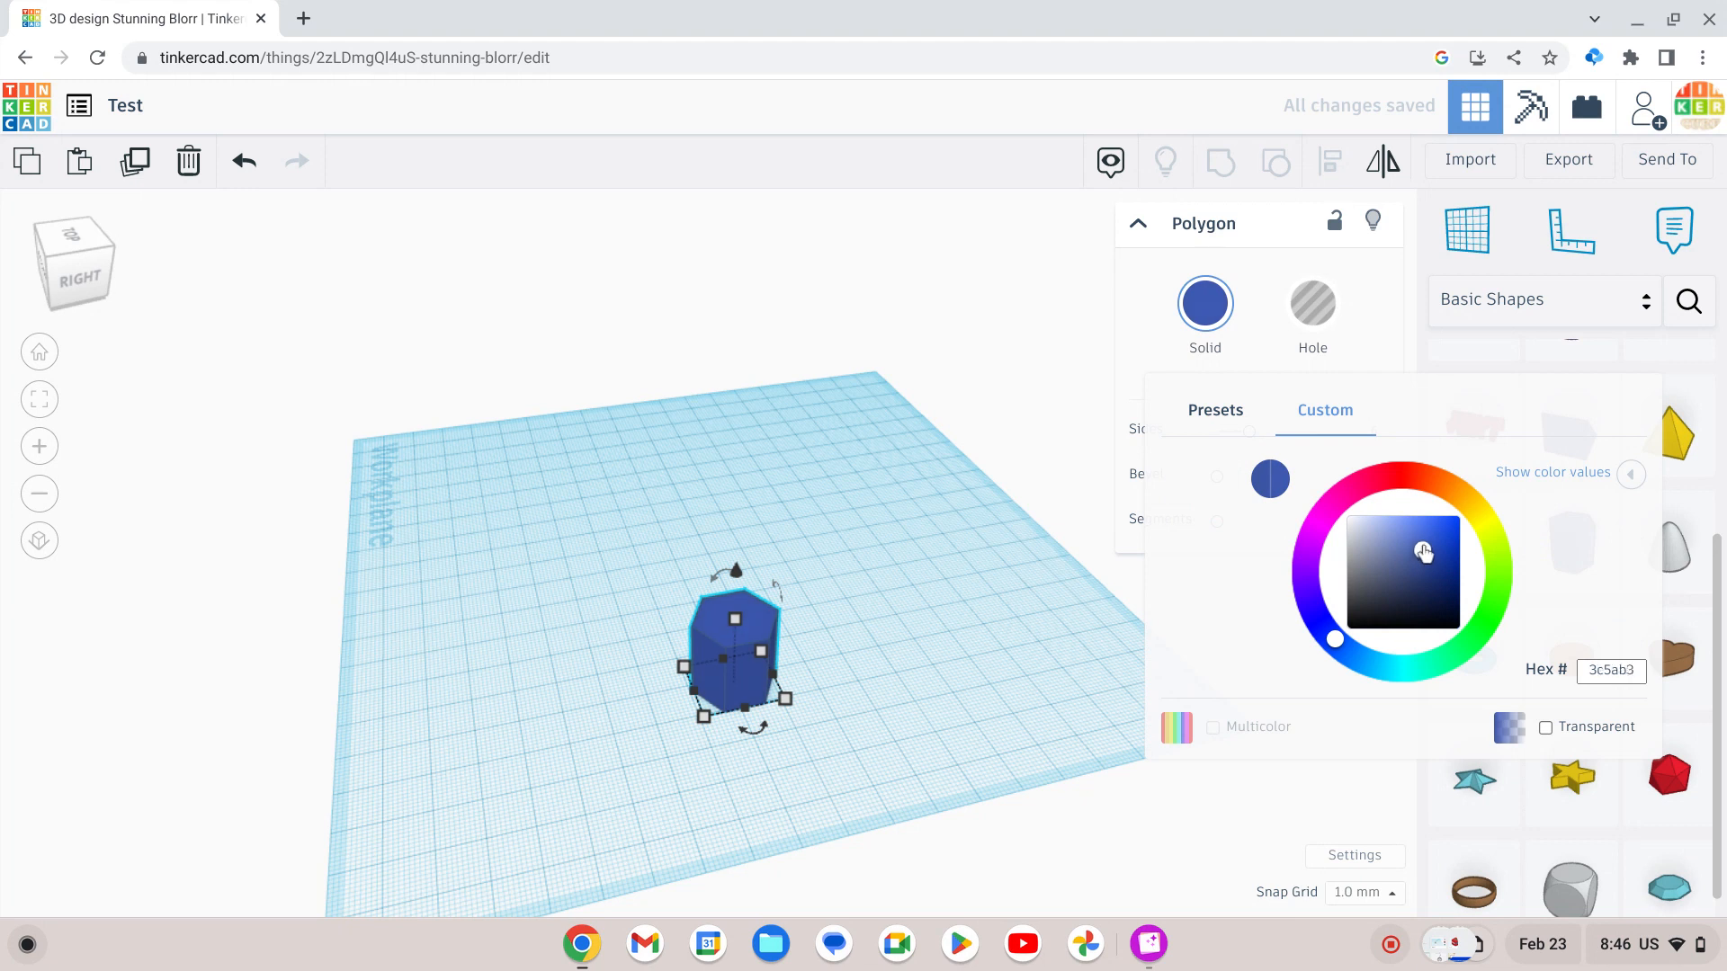
pyautogui.moveTo(1422, 544); pyautogui.dragTo(1425, 536)
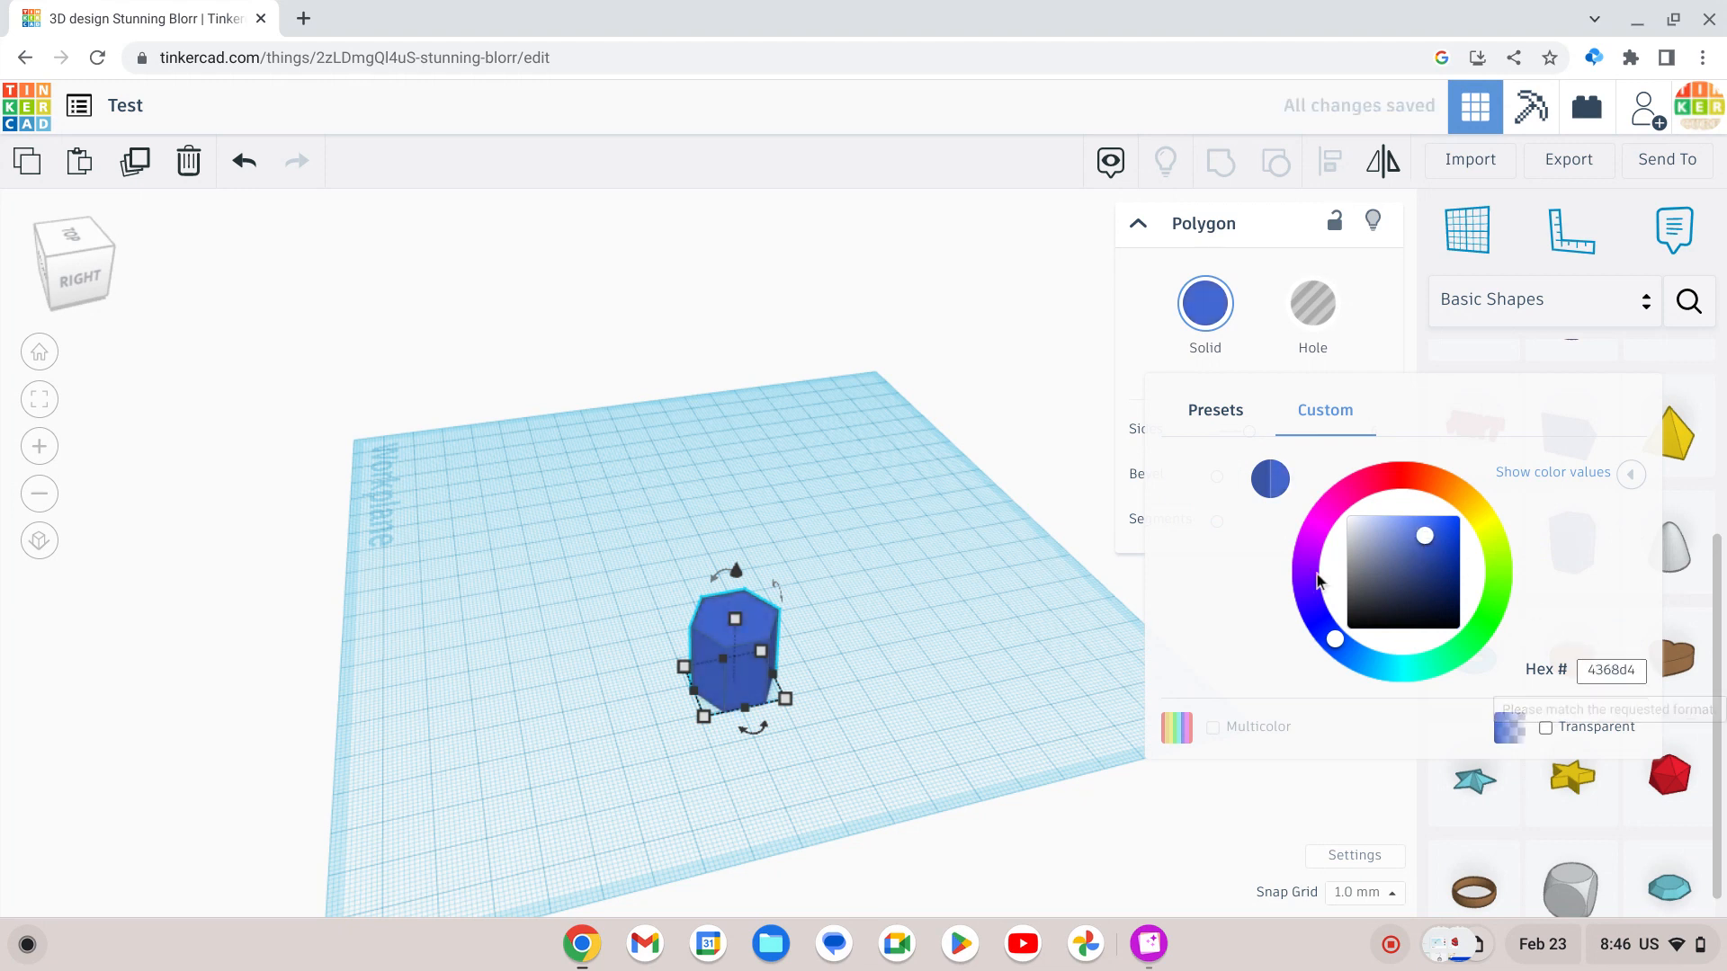
pyautogui.click(1057, 674)
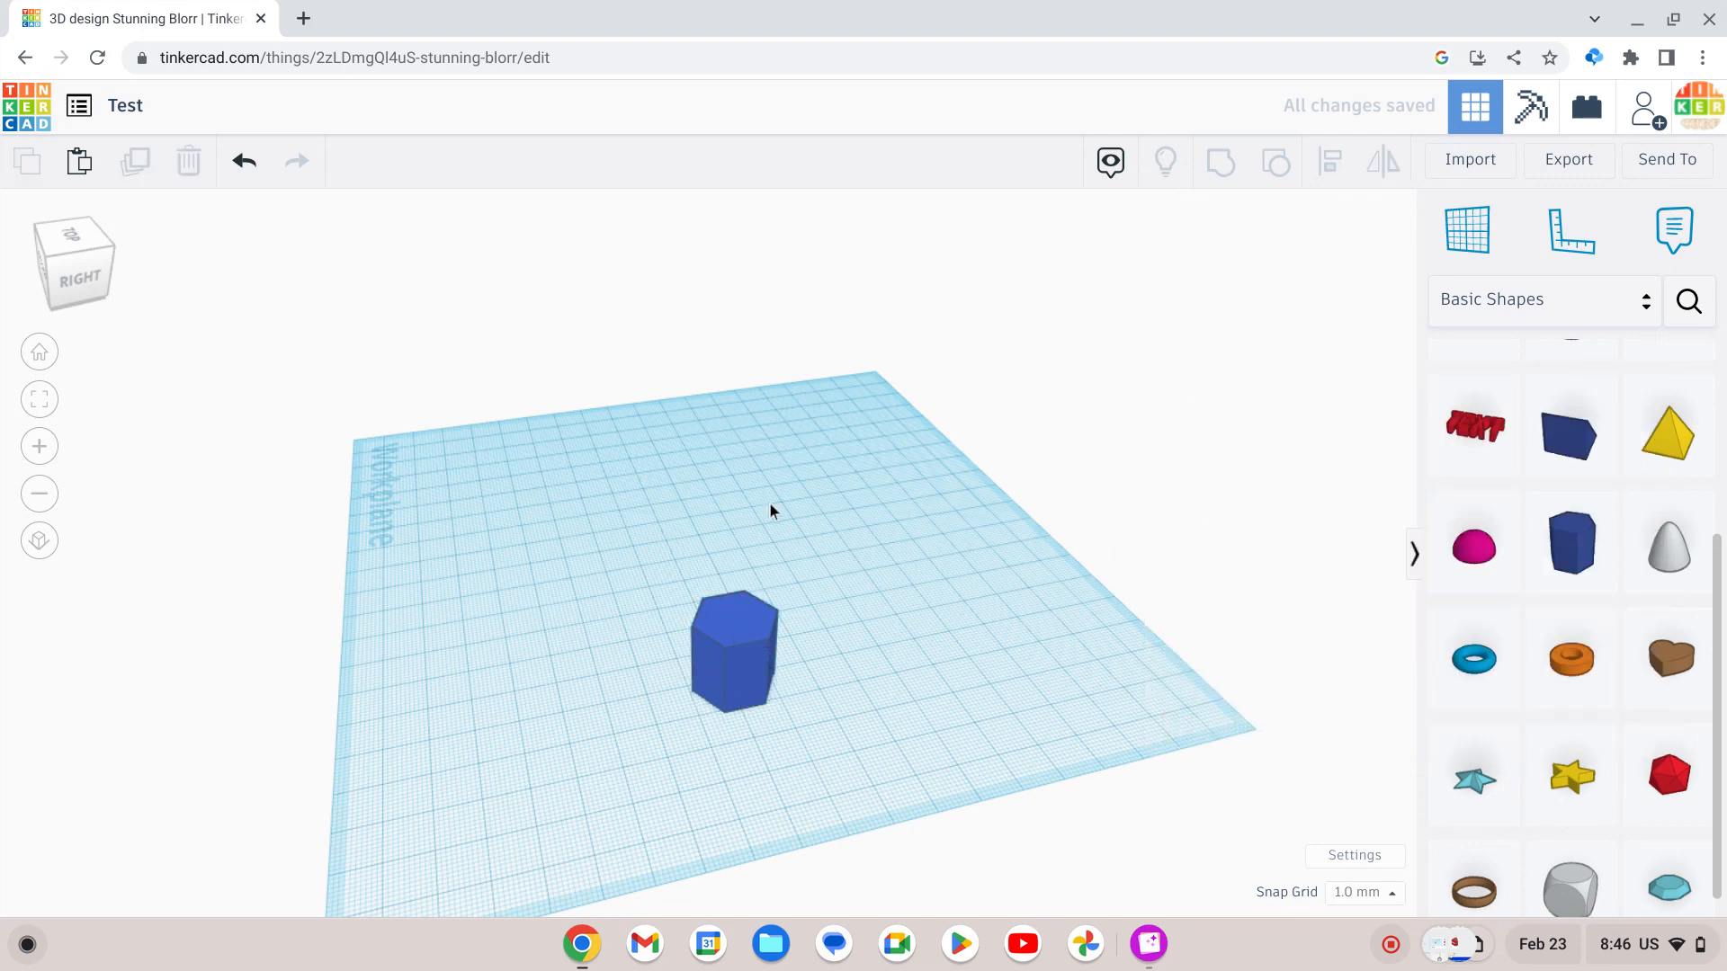
# View the blue polygon from its front-right corner and delete it from the workplane.
pyautogui.click(87, 271)
pyautogui.moveTo(85, 270)
pyautogui.mouseDown()
pyautogui.moveTo(72, 266)
pyautogui.moveTo(107, 255)
pyautogui.mouseUp()
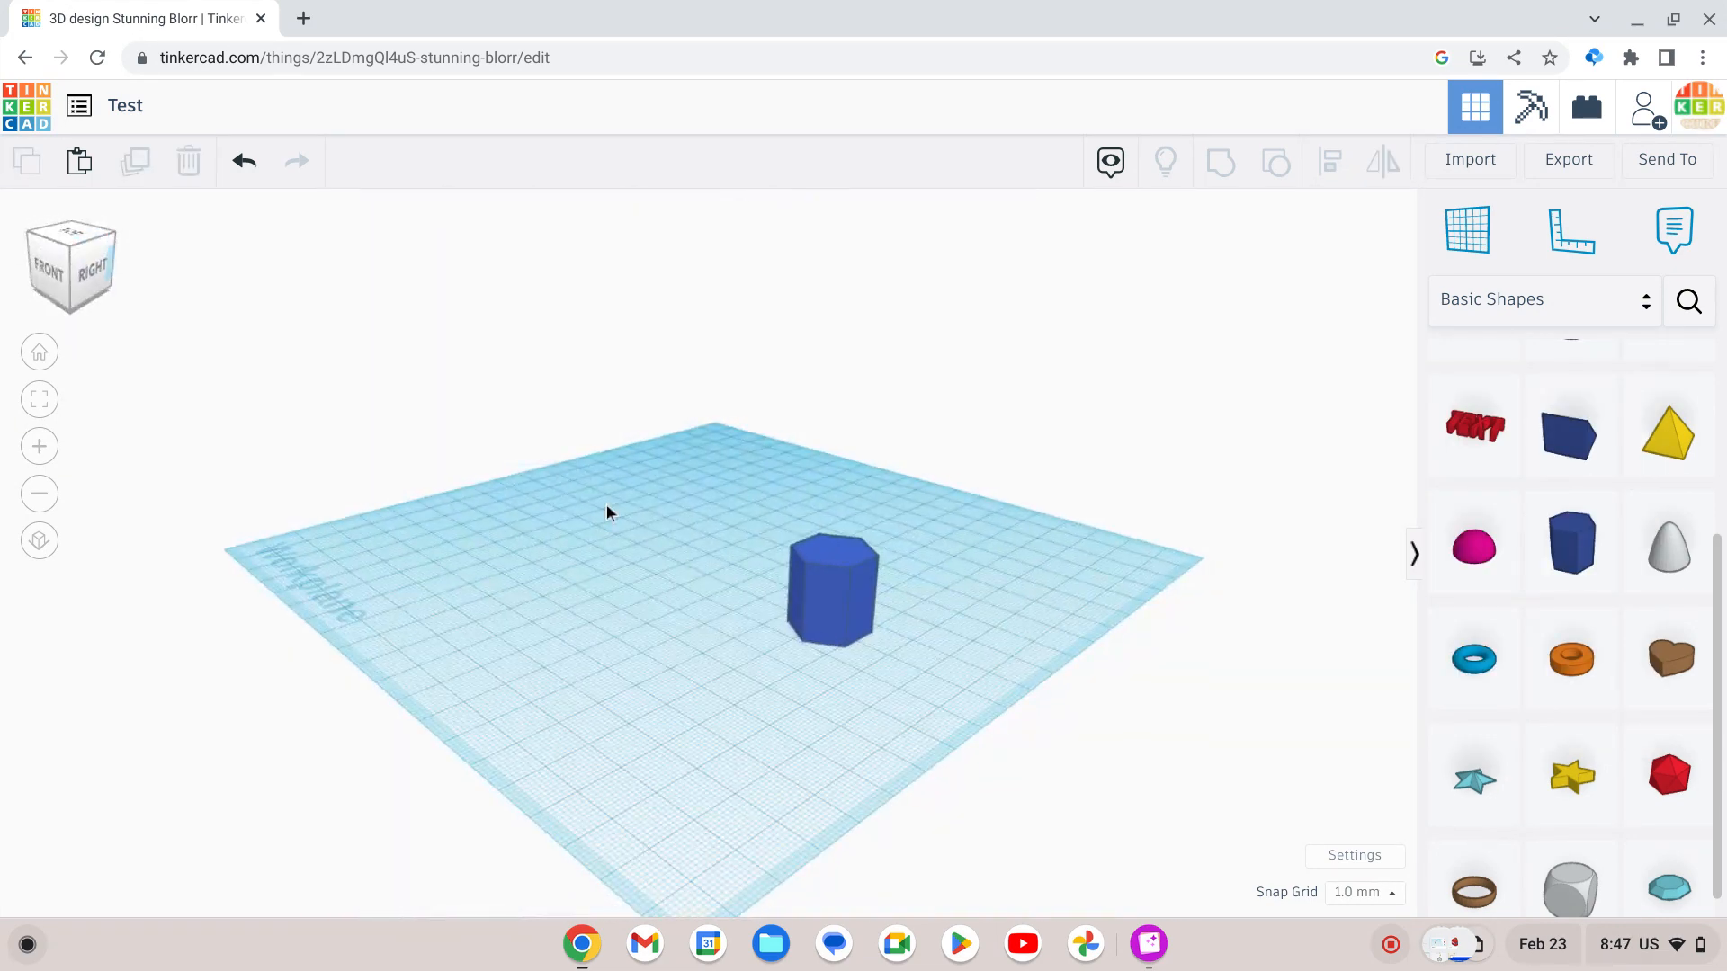
pyautogui.click(824, 606)
pyautogui.press('Delete')
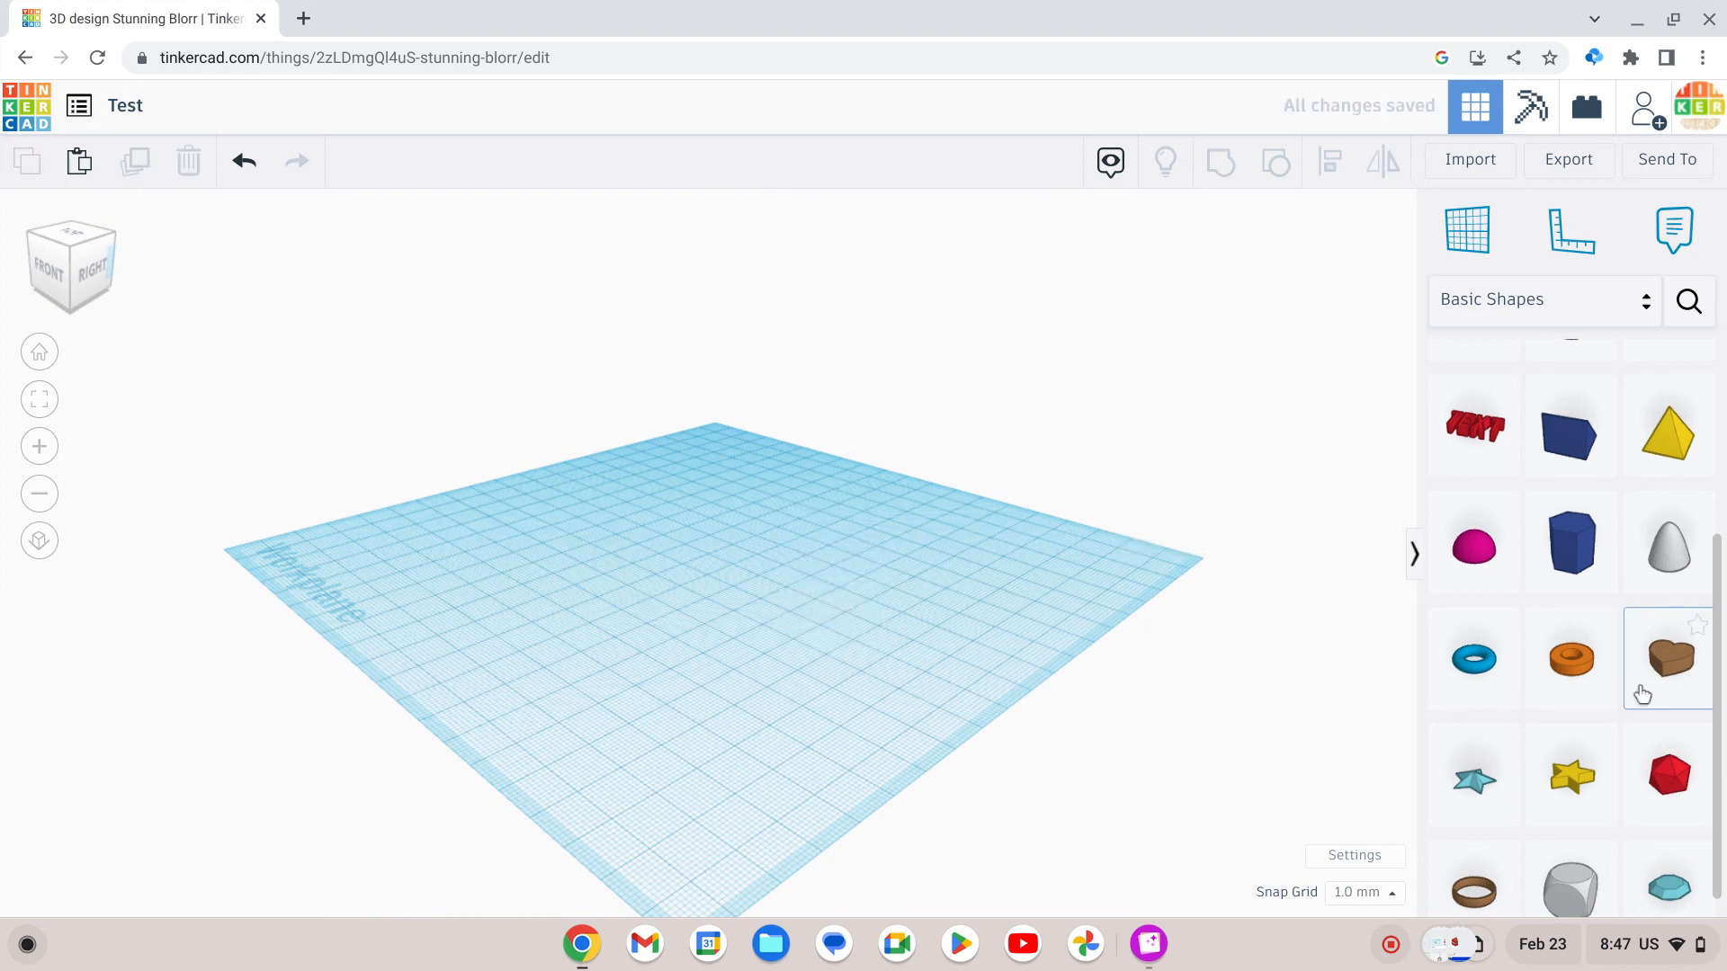
# Add a Scribble shape from Basic Shapes, draw overlapping freehand loops and a crossing stroke, and place it on the workplane.
pyautogui.scroll(3, 1644, 694)
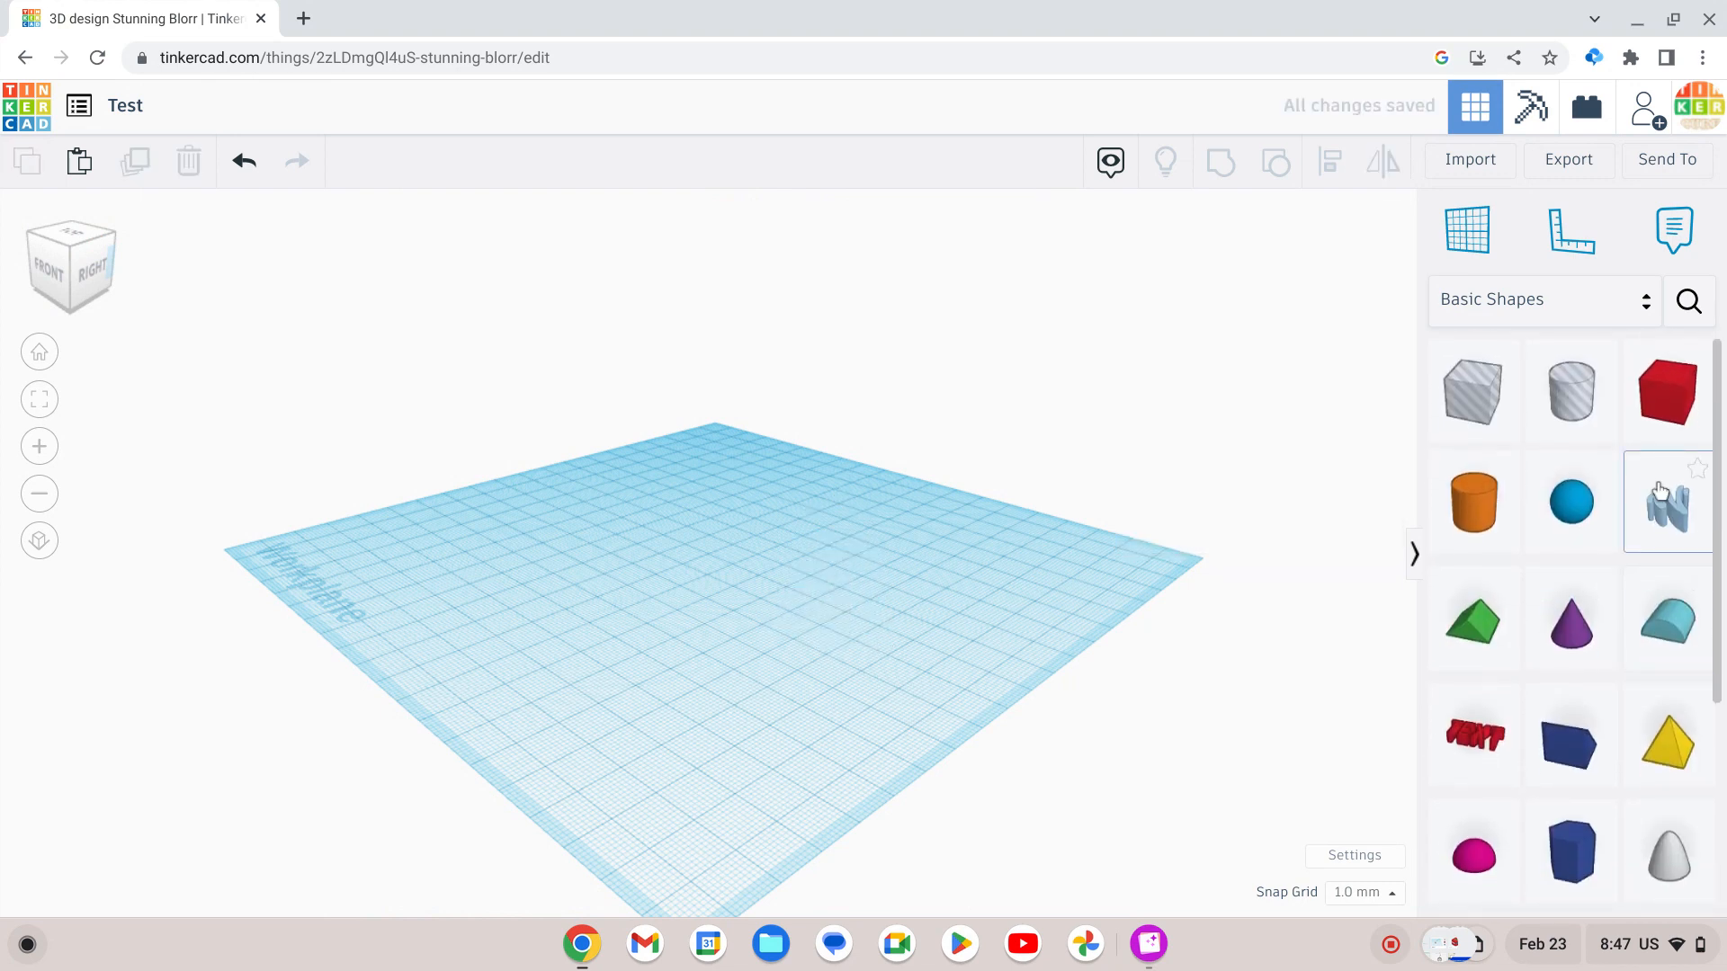
pyautogui.moveTo(1669, 504)
pyautogui.mouseDown()
pyautogui.moveTo(1261, 520)
pyautogui.moveTo(795, 624)
pyautogui.mouseUp()
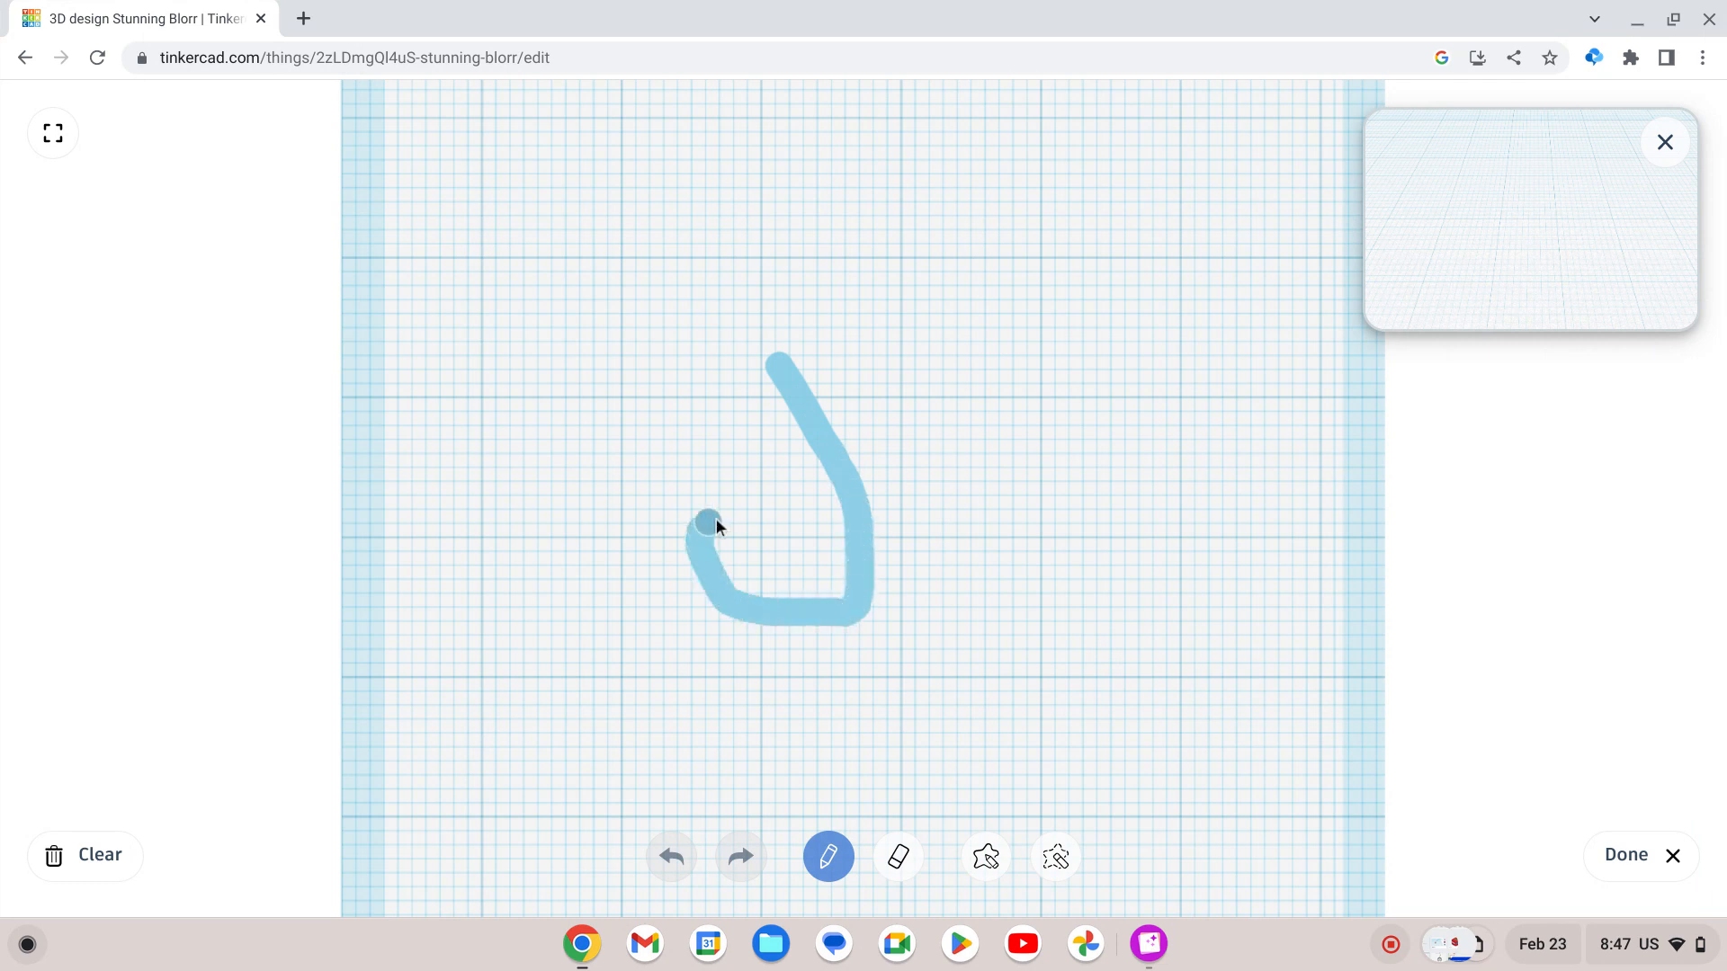
pyautogui.moveTo(716, 520)
pyautogui.mouseDown()
pyautogui.moveTo(1044, 496)
pyautogui.moveTo(896, 447)
pyautogui.moveTo(1090, 432)
pyautogui.mouseUp()
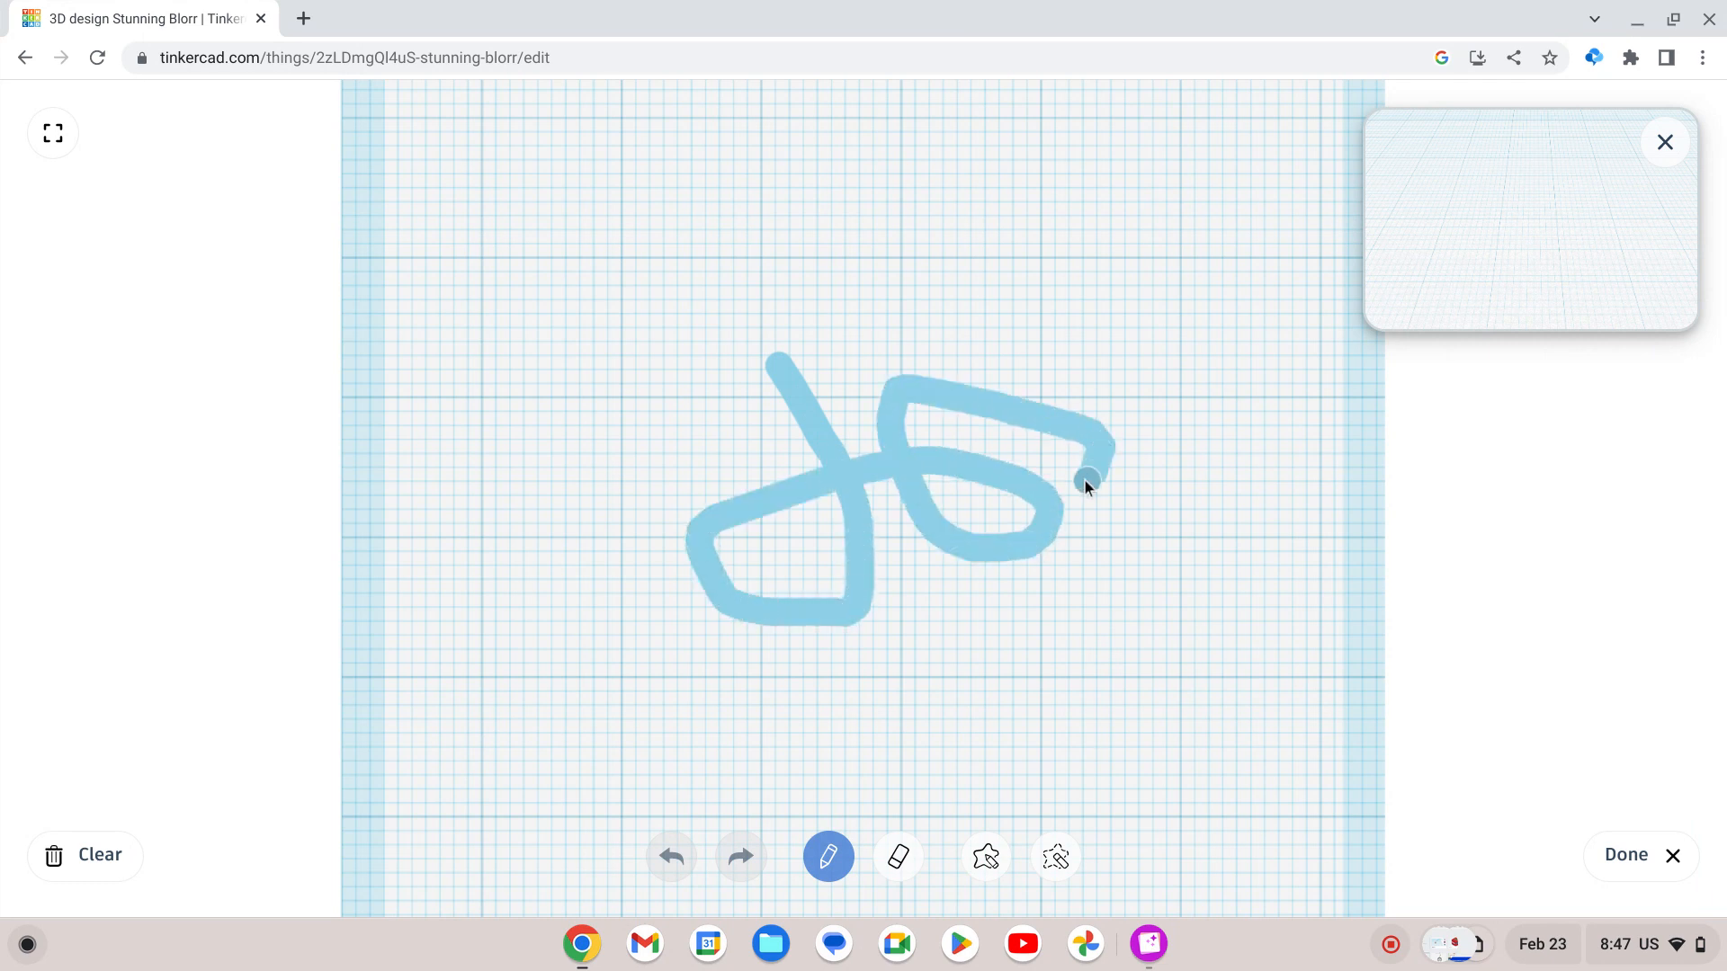
pyautogui.moveTo(1002, 286); pyautogui.dragTo(964, 682)
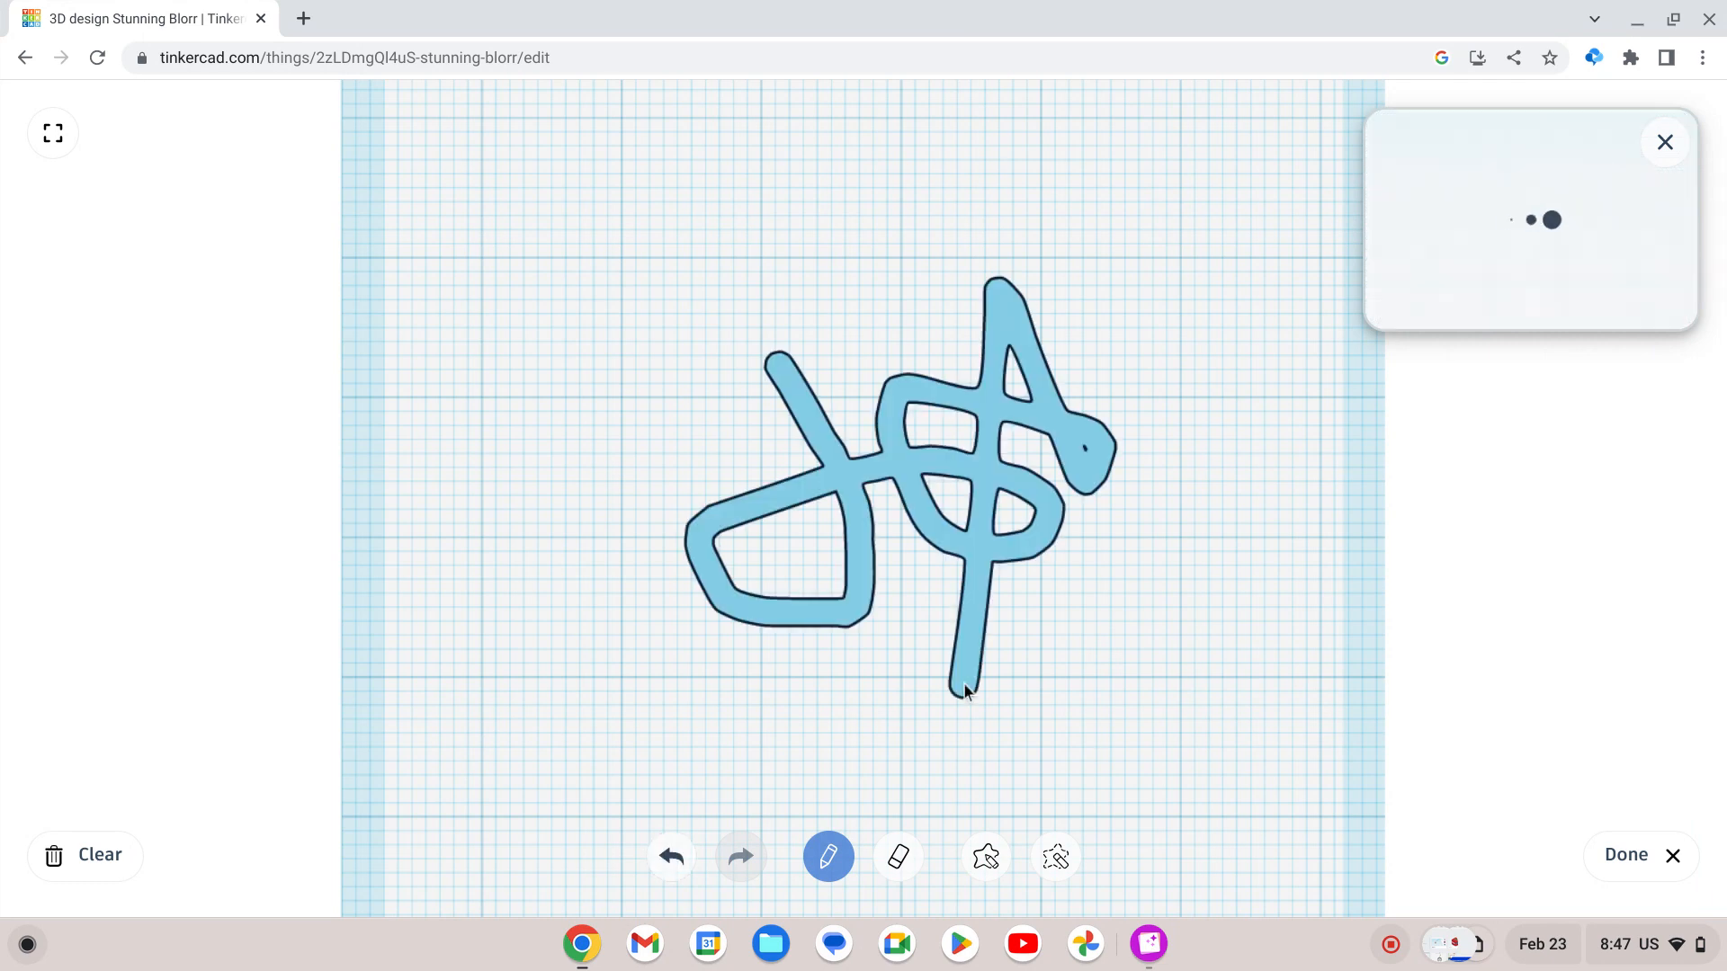
pyautogui.click(1646, 862)
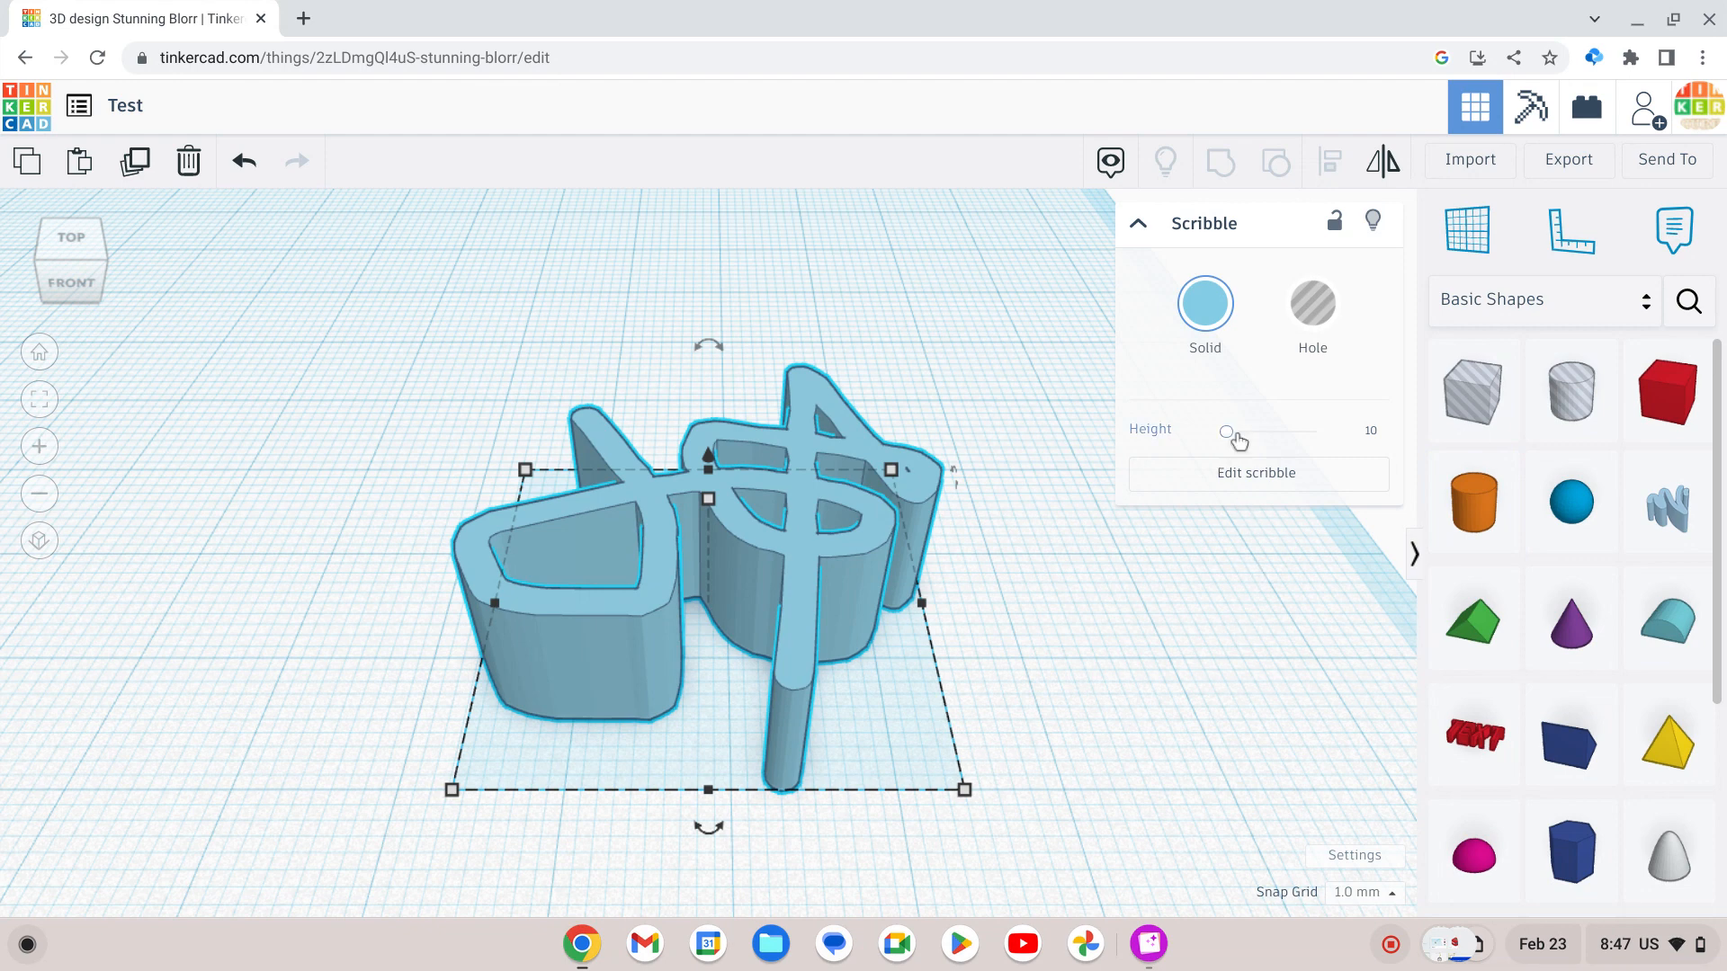
# Set the scribble's height to 20.195, and reopen its drawing for editing before returning to the workplane.
pyautogui.moveTo(1230, 434)
pyautogui.mouseDown()
pyautogui.moveTo(1362, 439)
pyautogui.moveTo(1236, 432)
pyautogui.mouseUp()
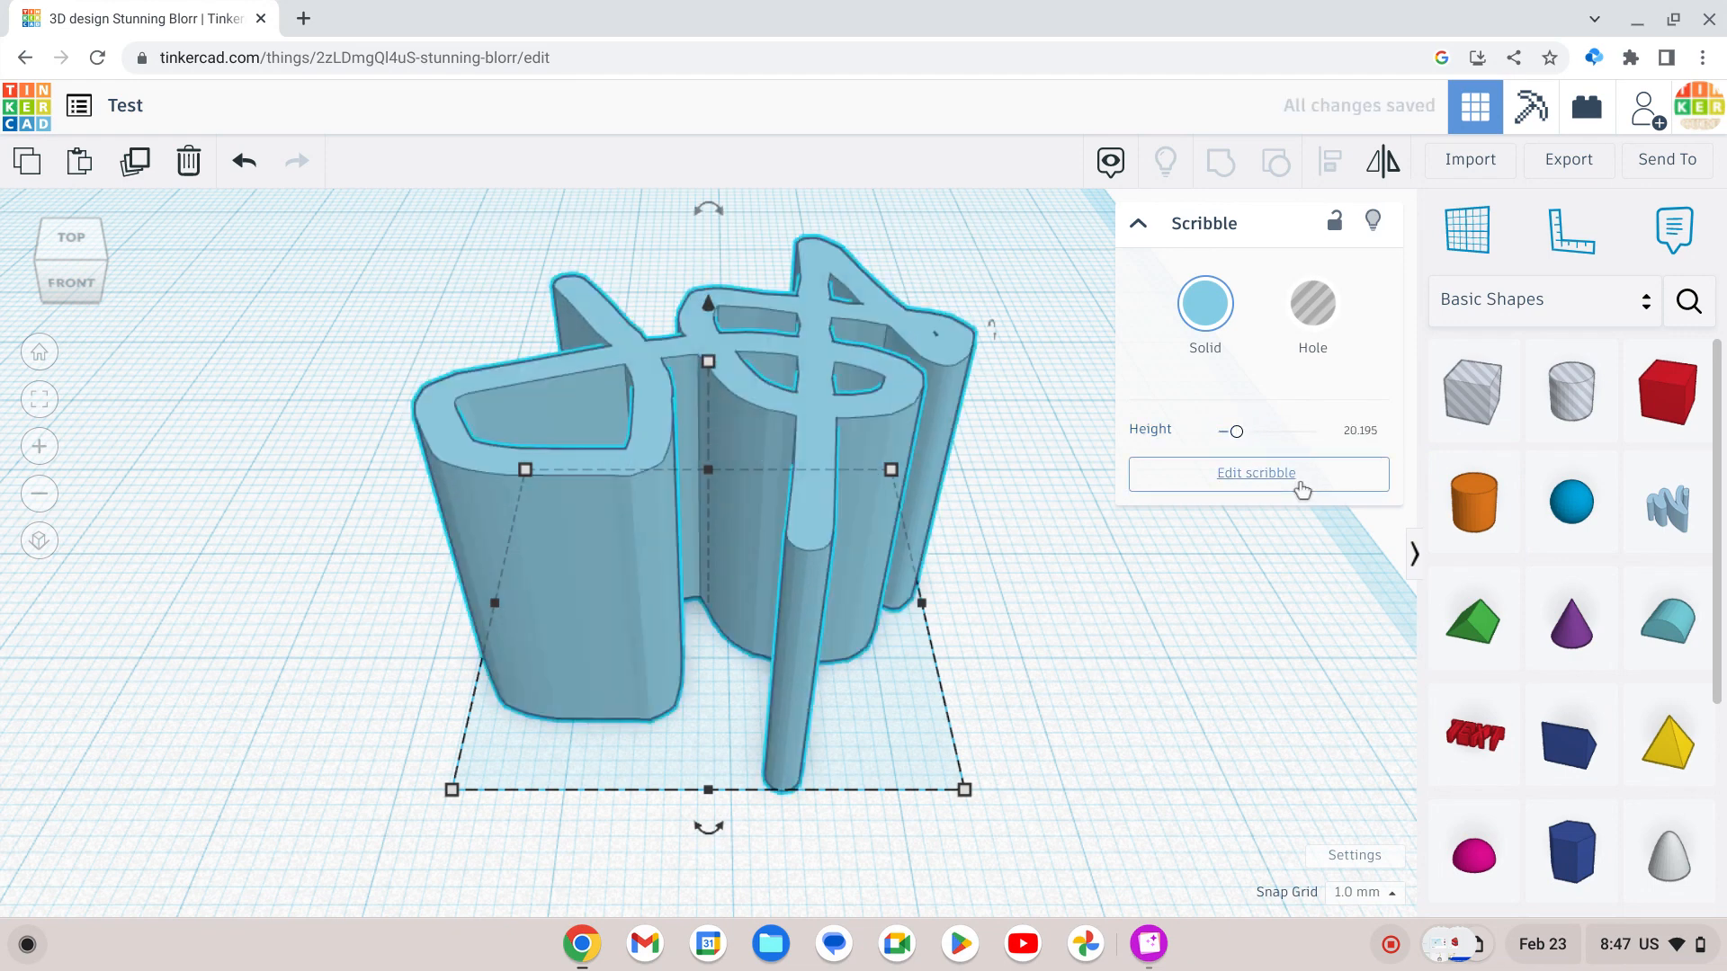
pyautogui.click(1260, 484)
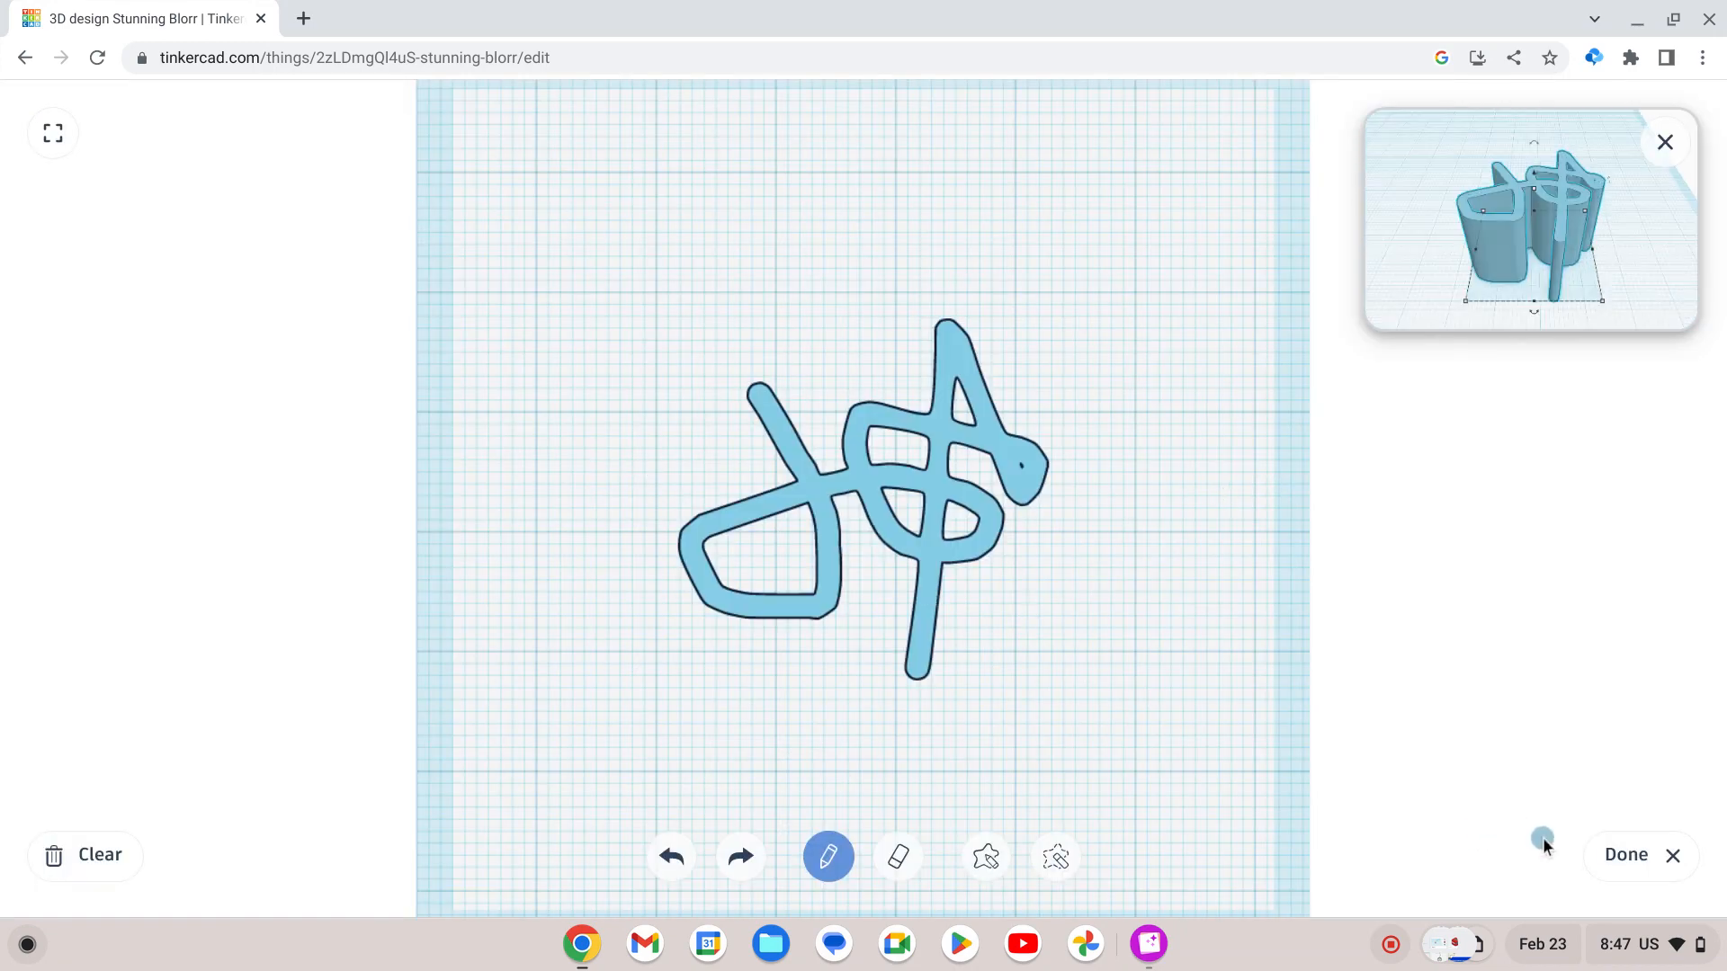
pyautogui.click(1671, 877)
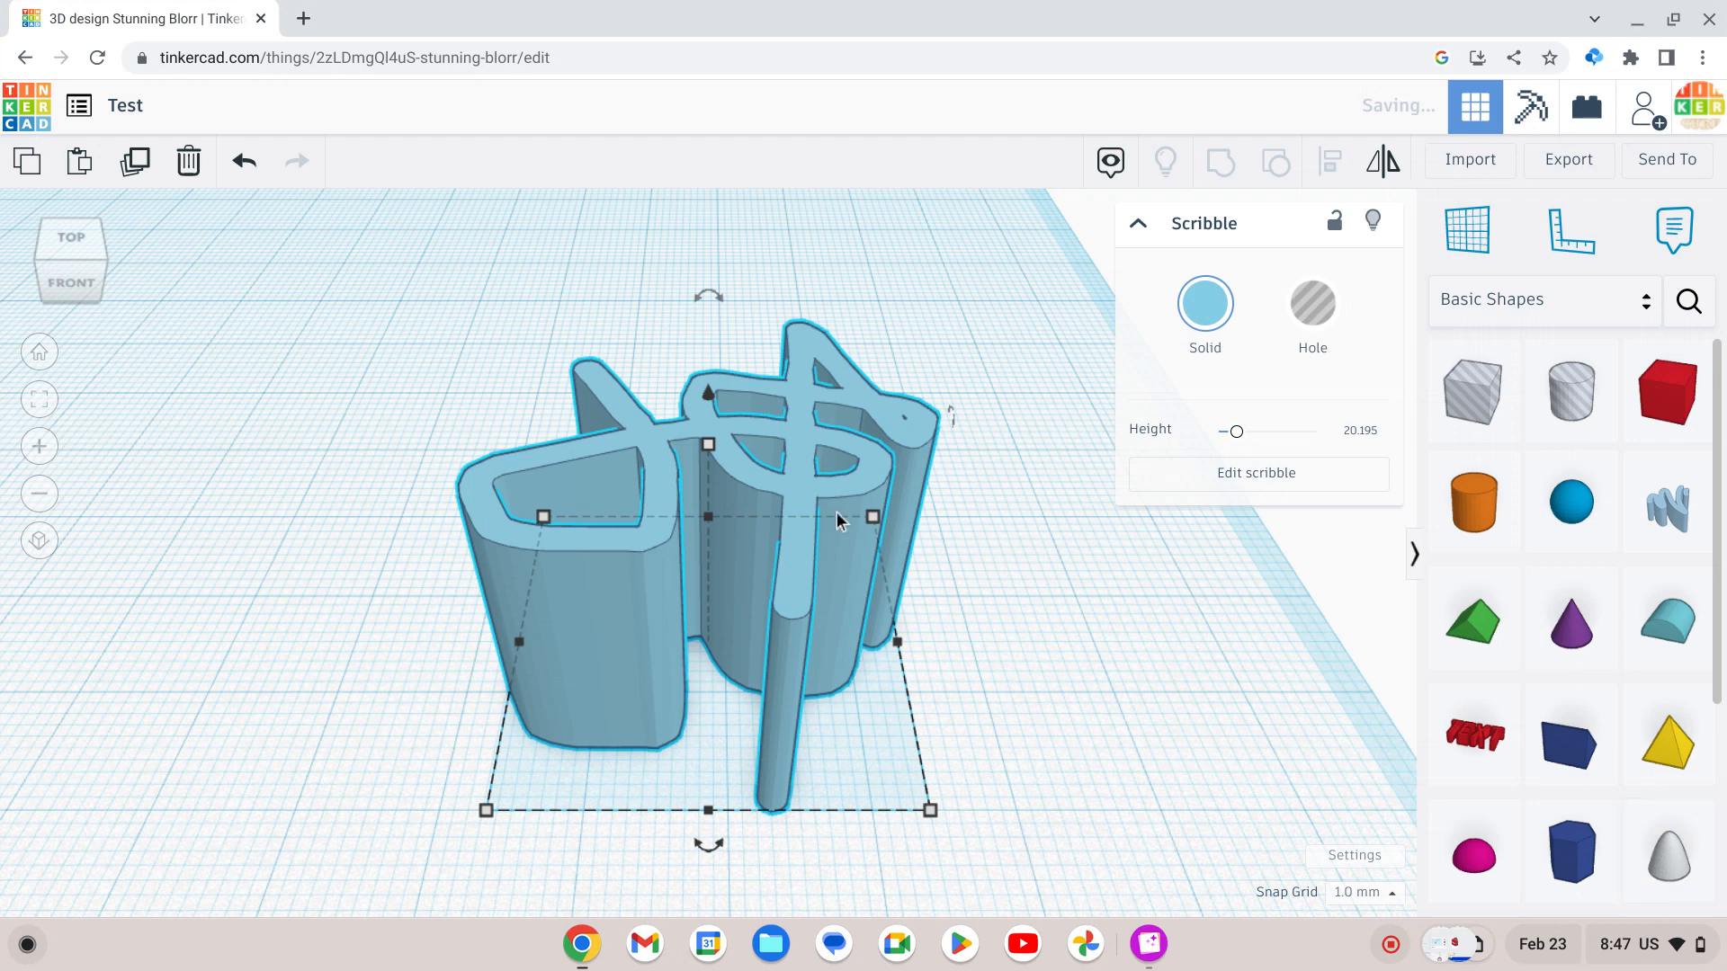
# Look over the preset colours and the hole and solid options for the scribble, and delete it from the workplane.
pyautogui.click(1229, 347)
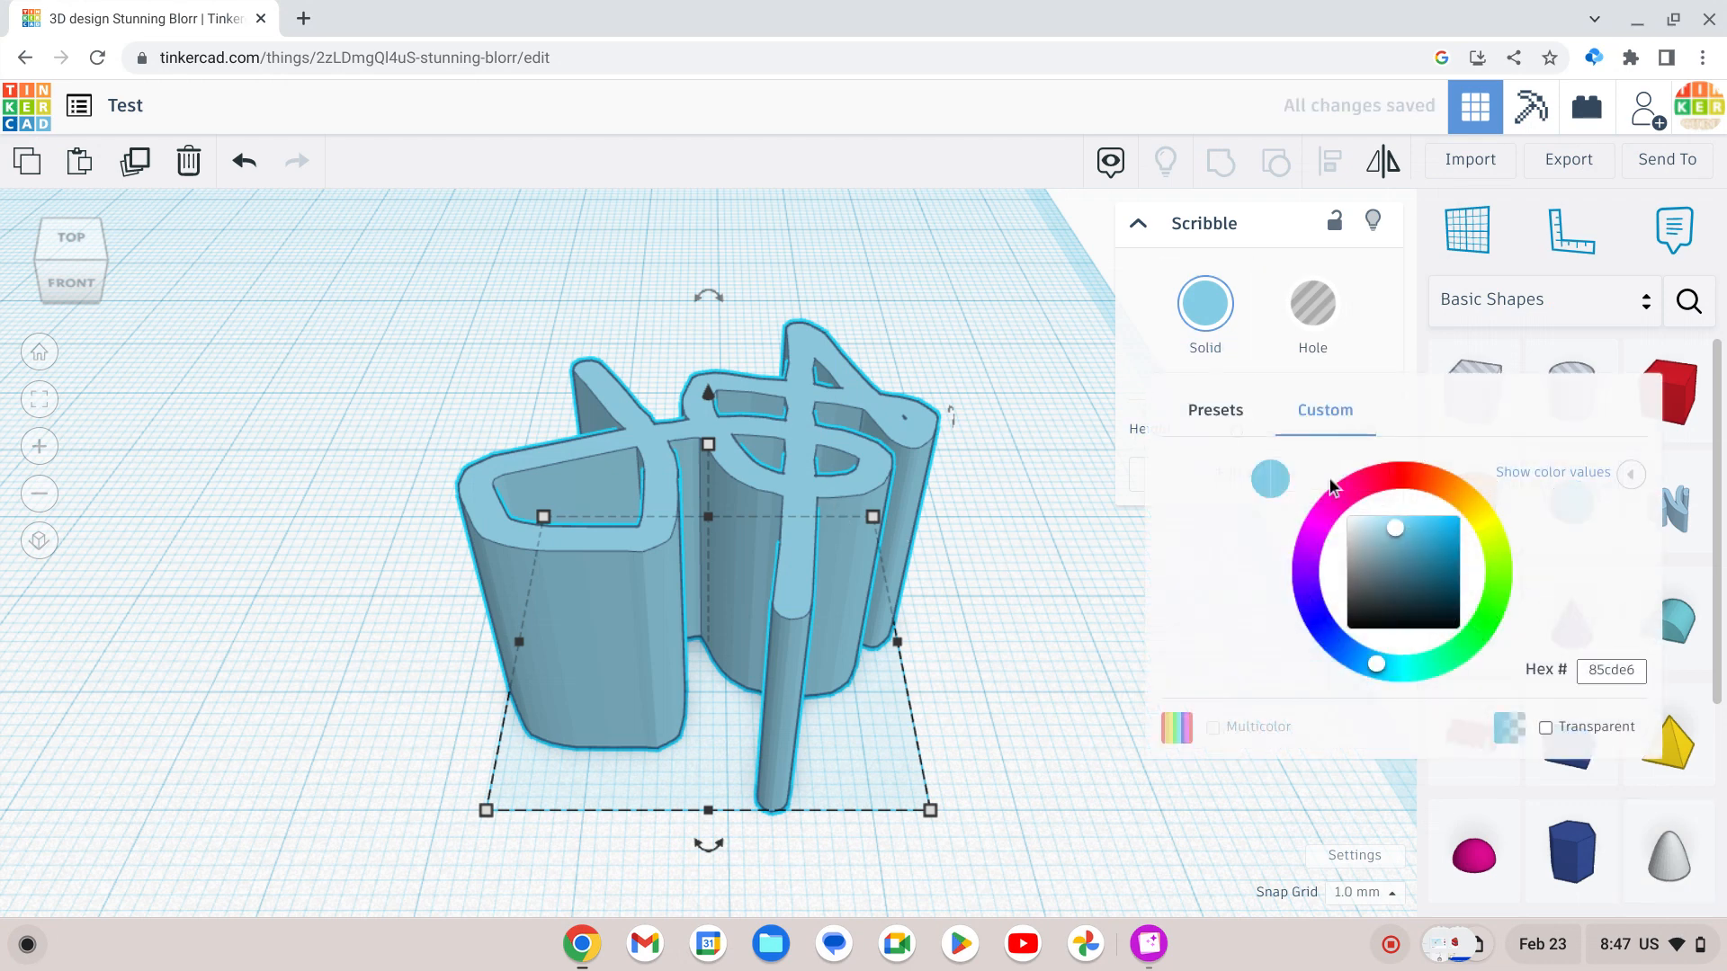
pyautogui.click(1218, 414)
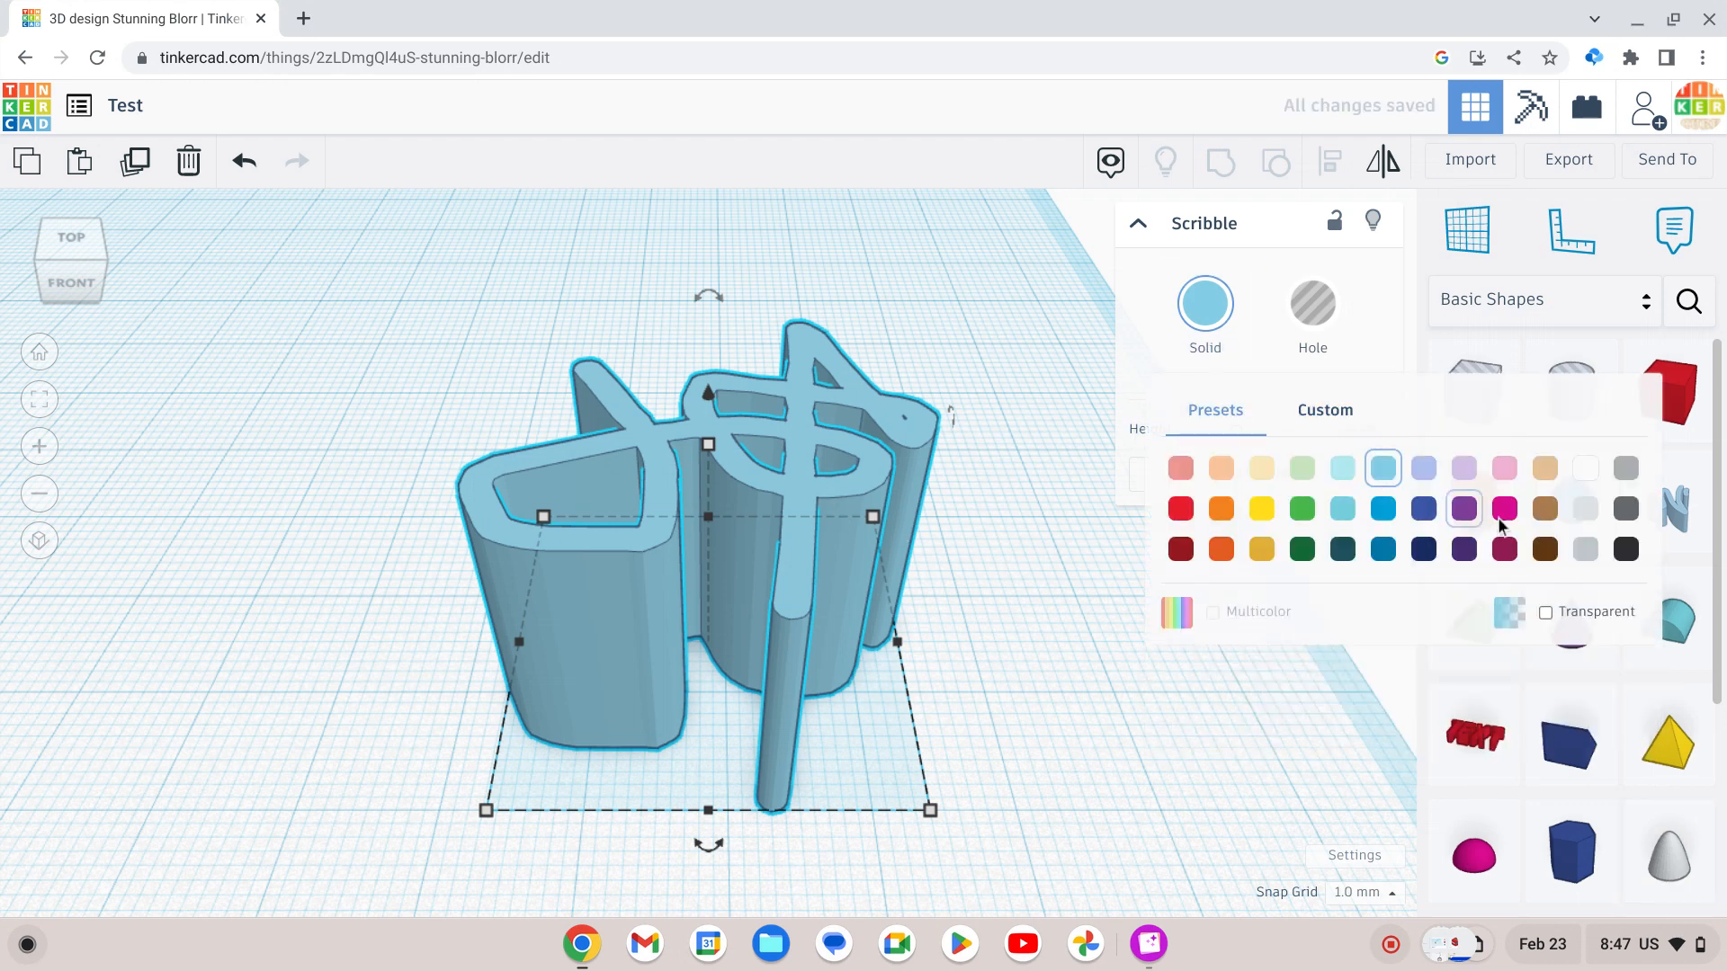
pyautogui.click(1315, 317)
pyautogui.click(1169, 297)
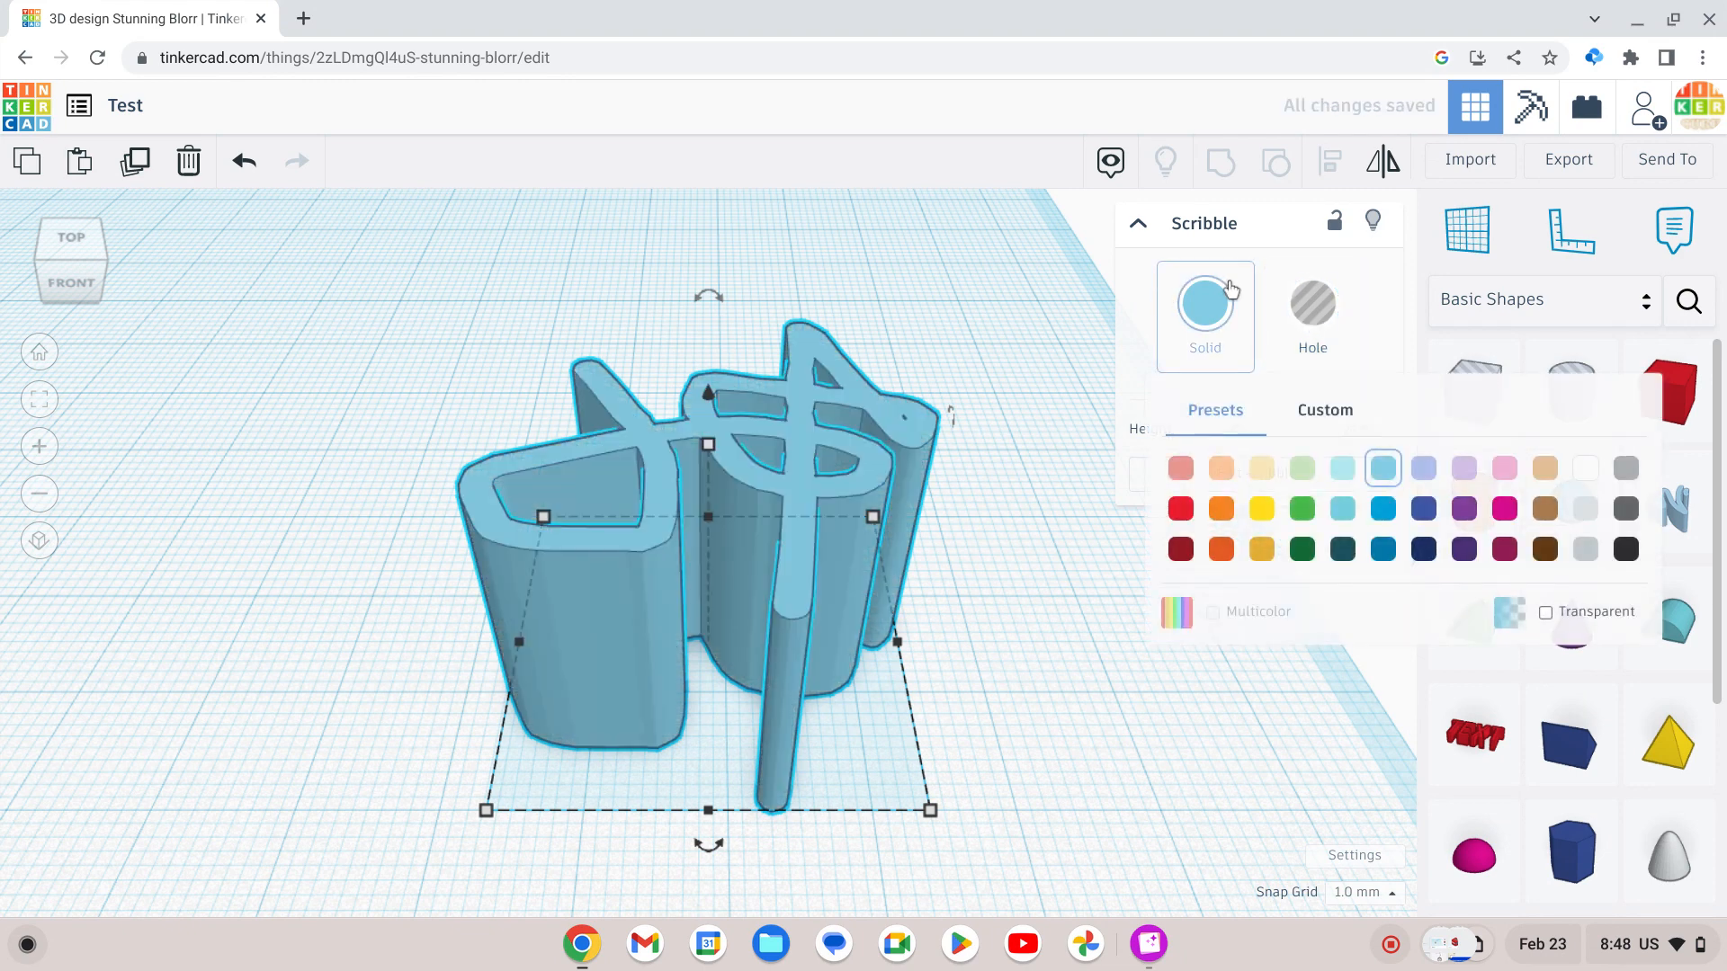
pyautogui.click(1023, 311)
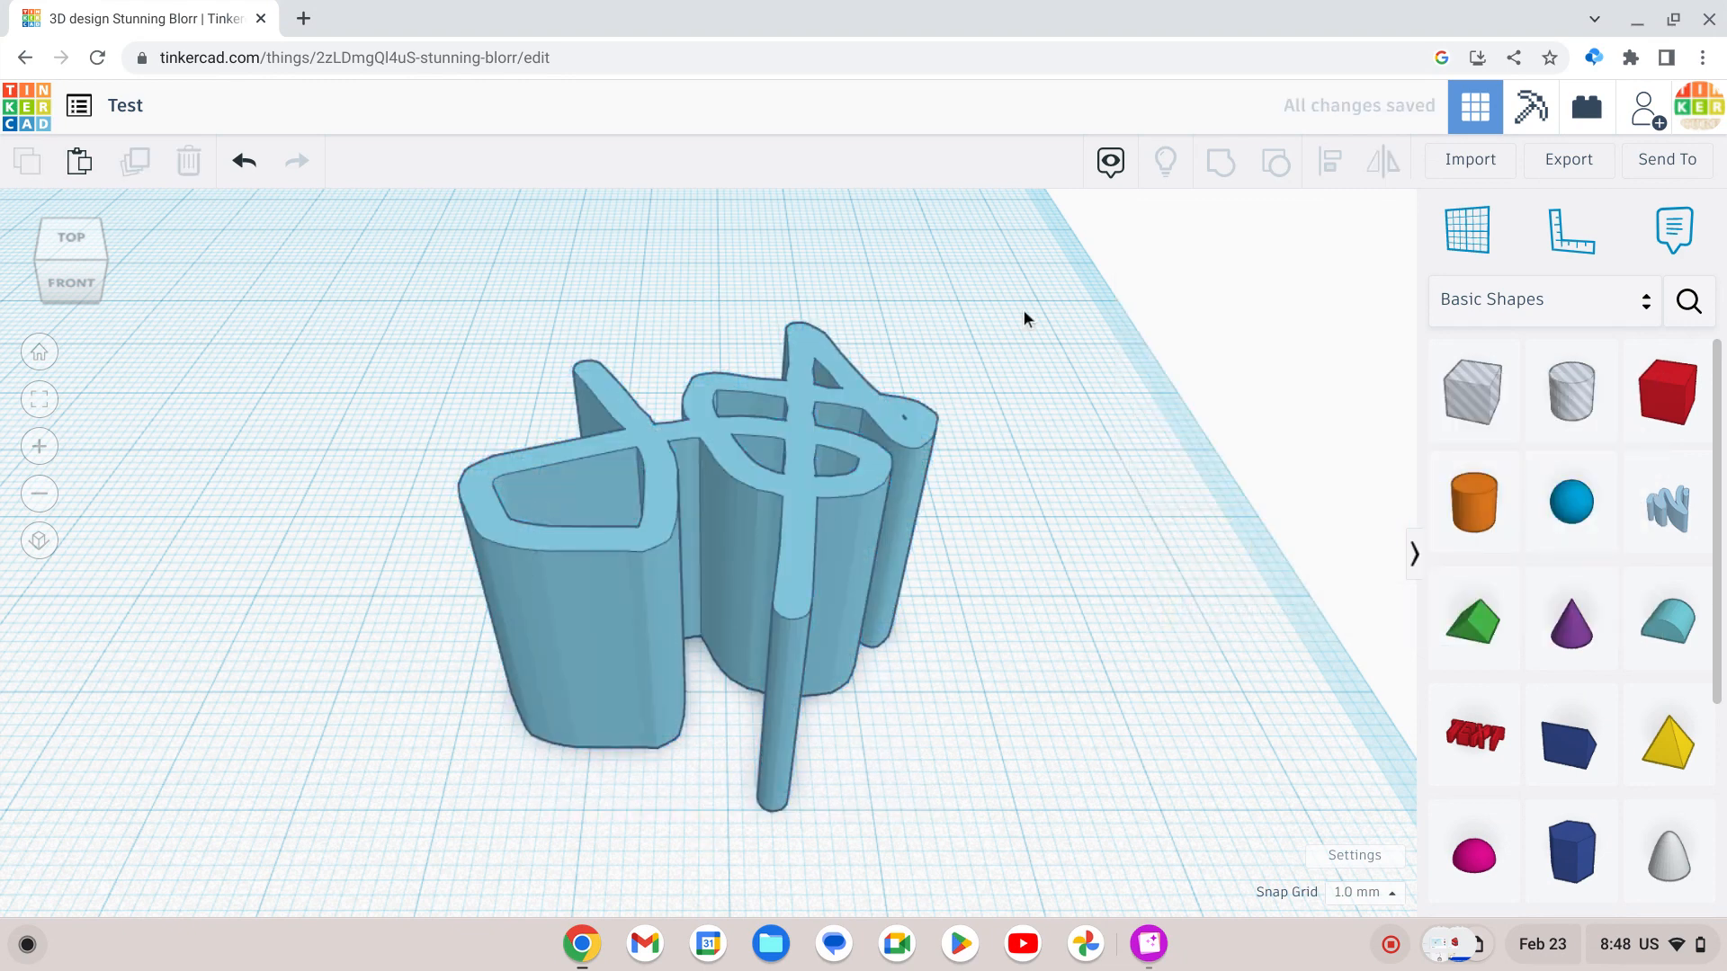
pyautogui.click(897, 418)
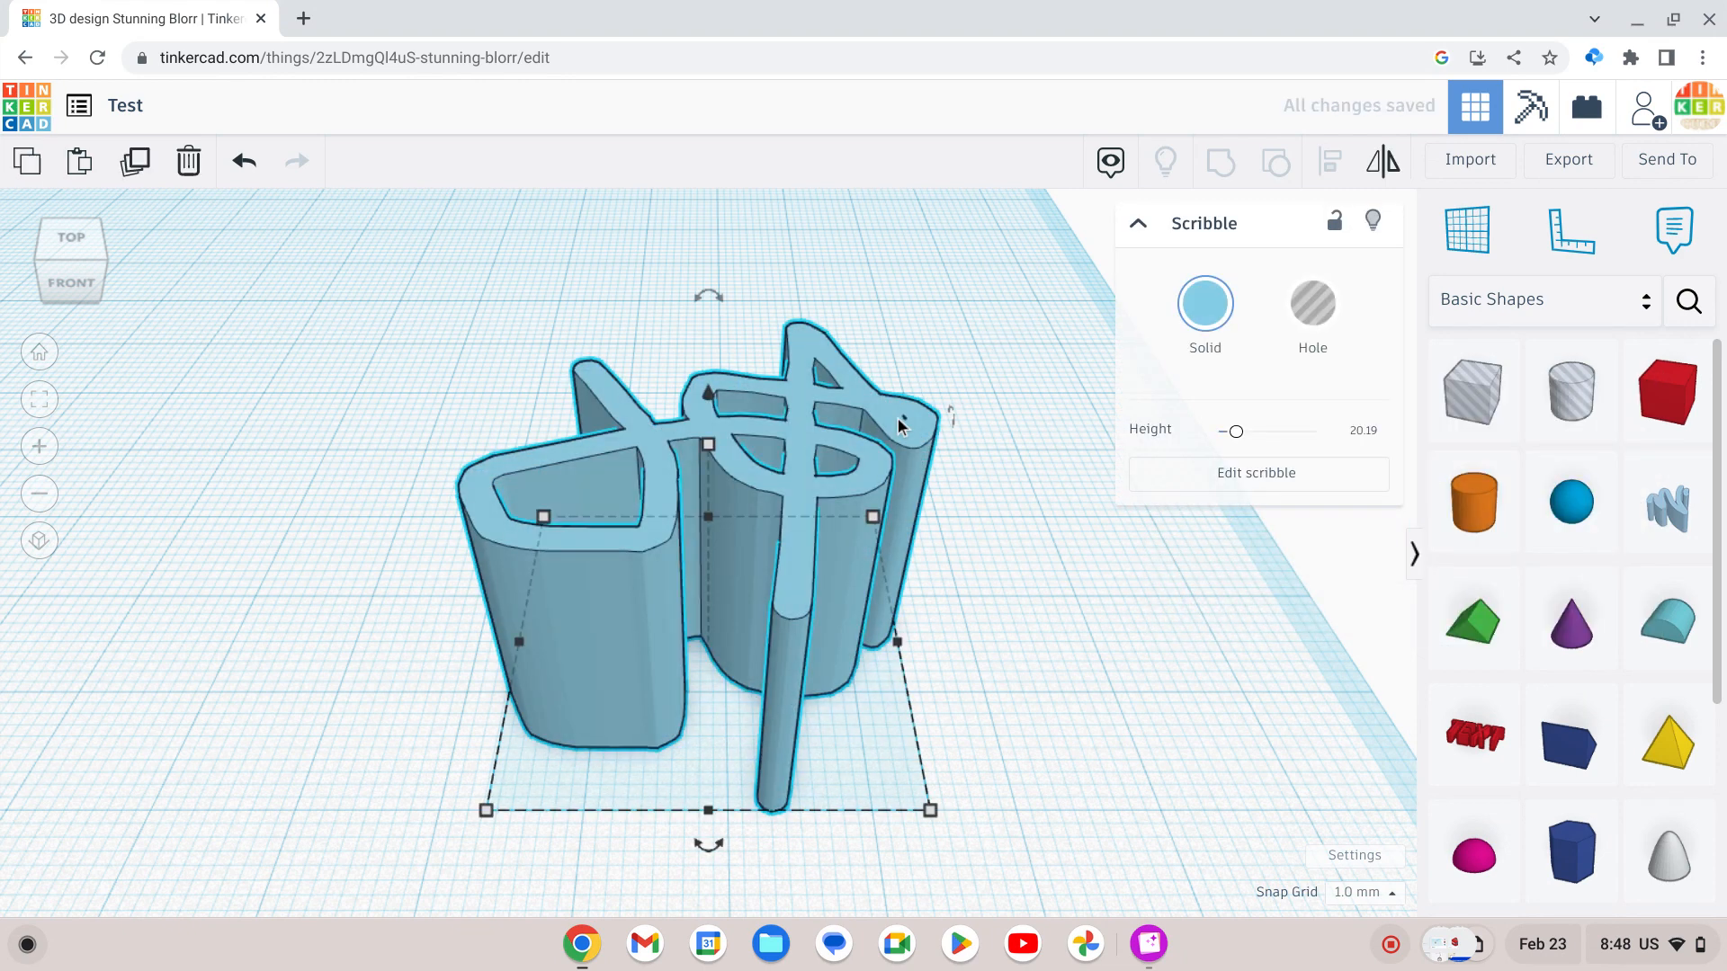
pyautogui.press('Delete')
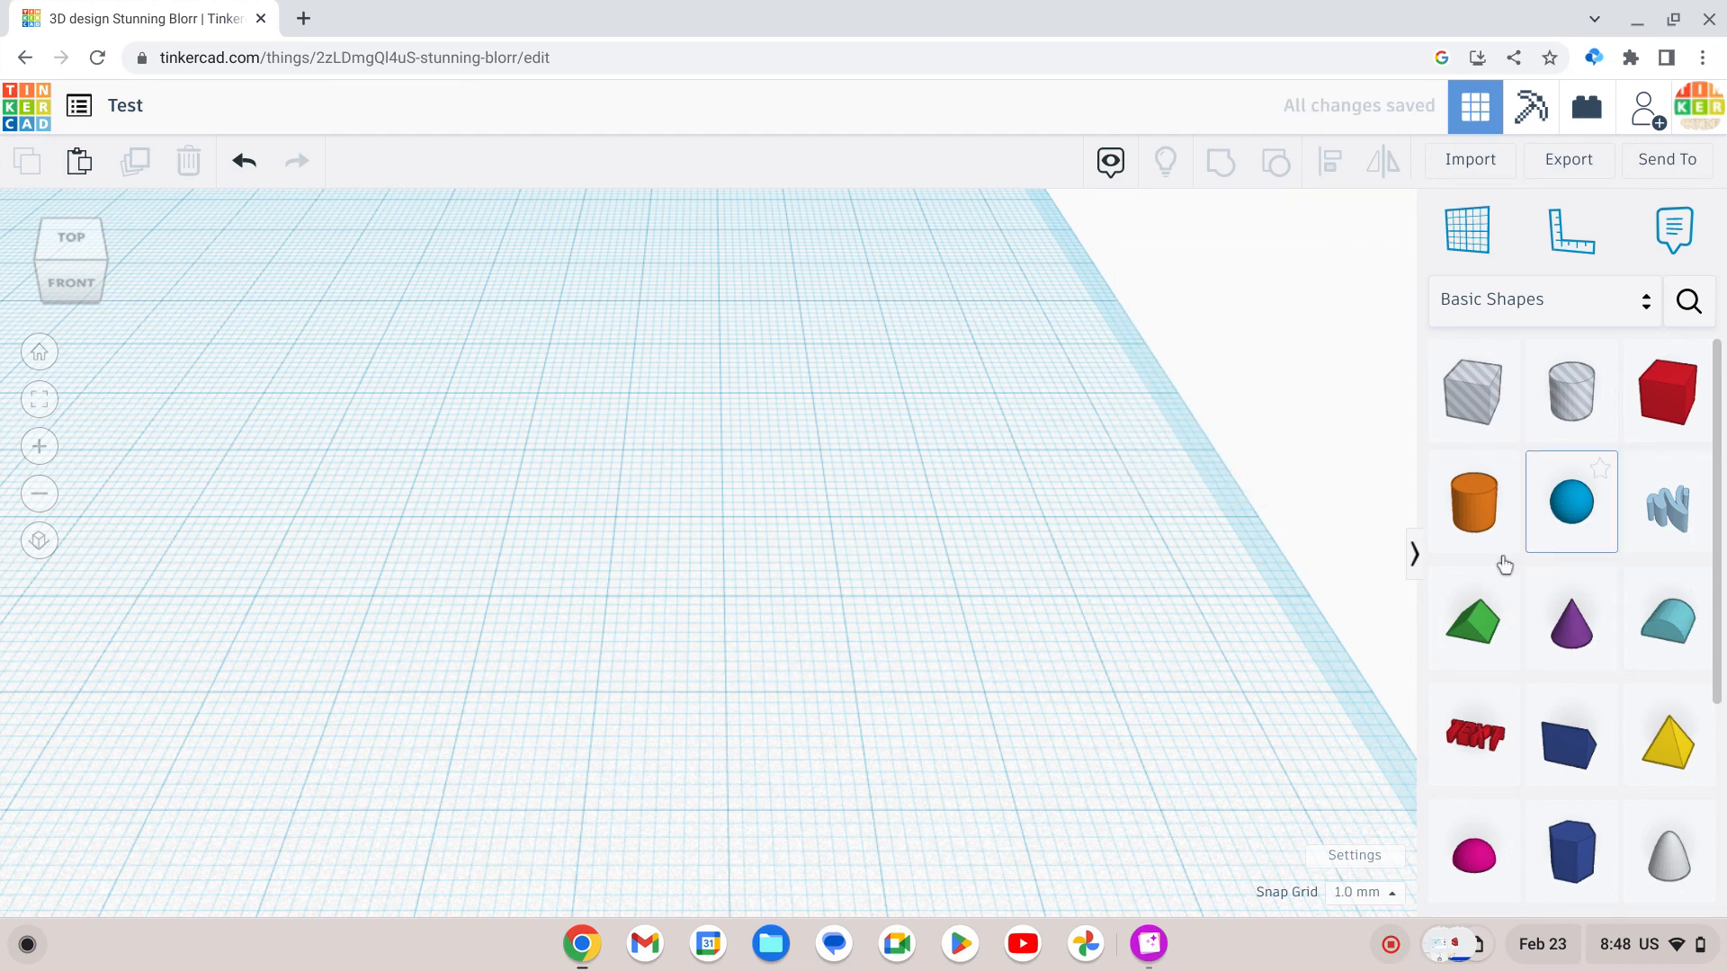
# Leave the Test design for the dashboard and browse the staff-picked 3D designs in the community gallery.
pyautogui.click(16, 111)
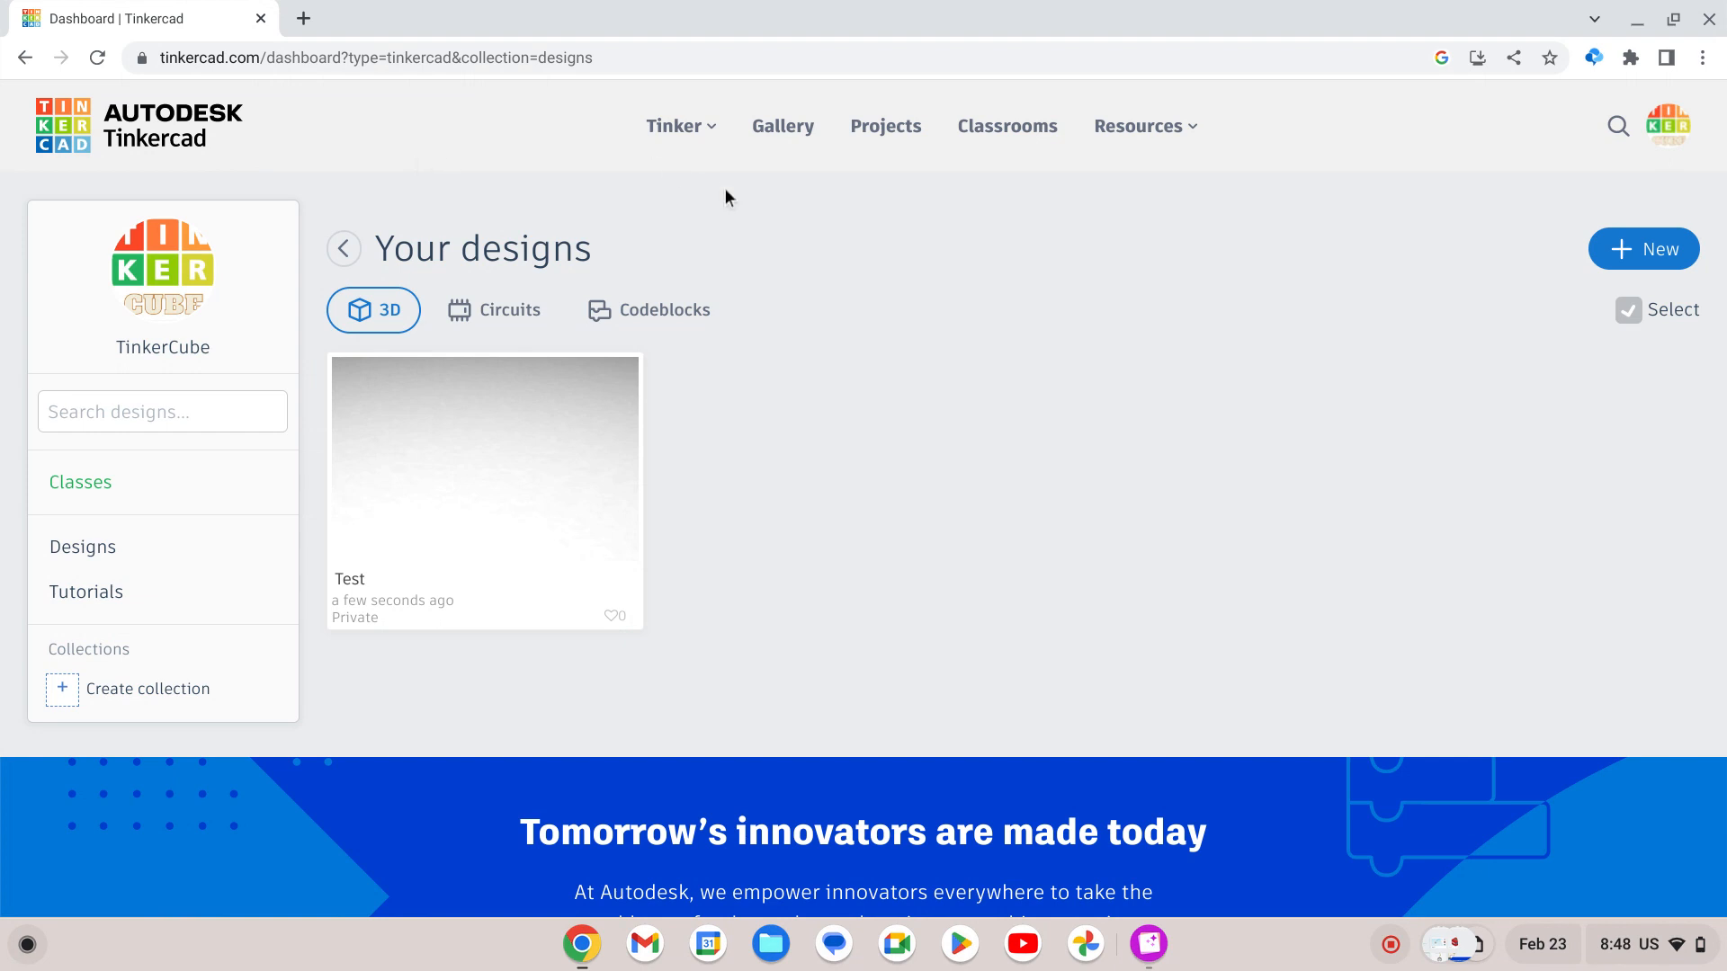
pyautogui.click(800, 130)
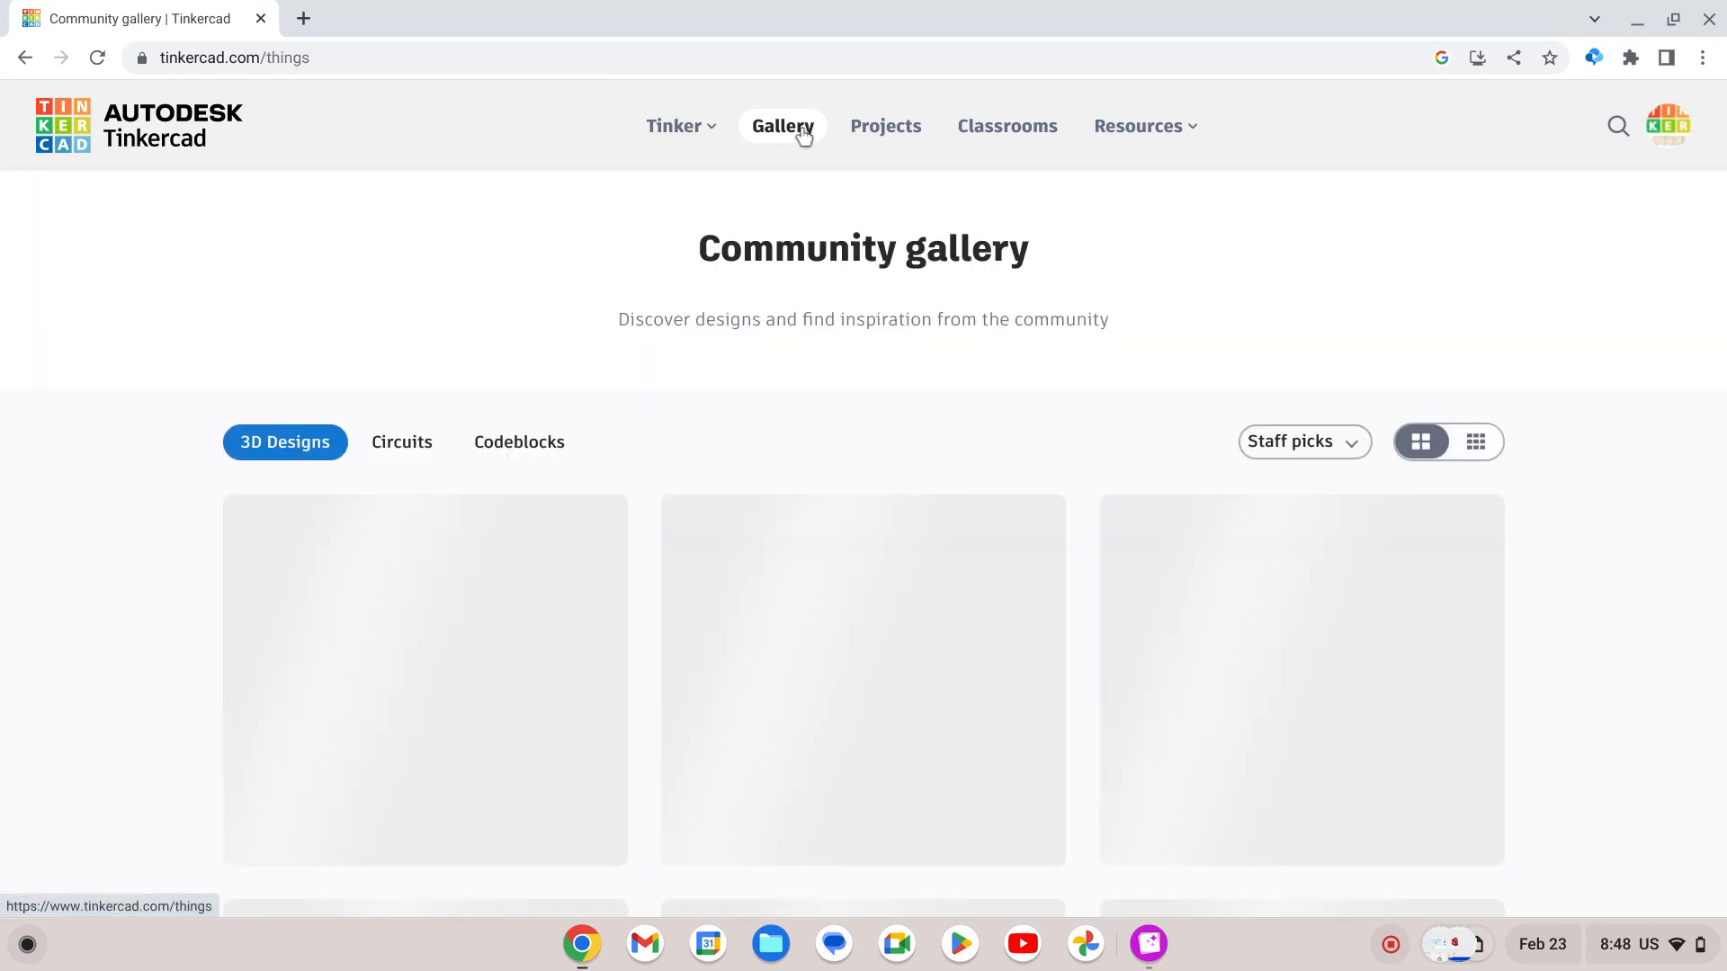
pyautogui.scroll(-3, 1094, 580)
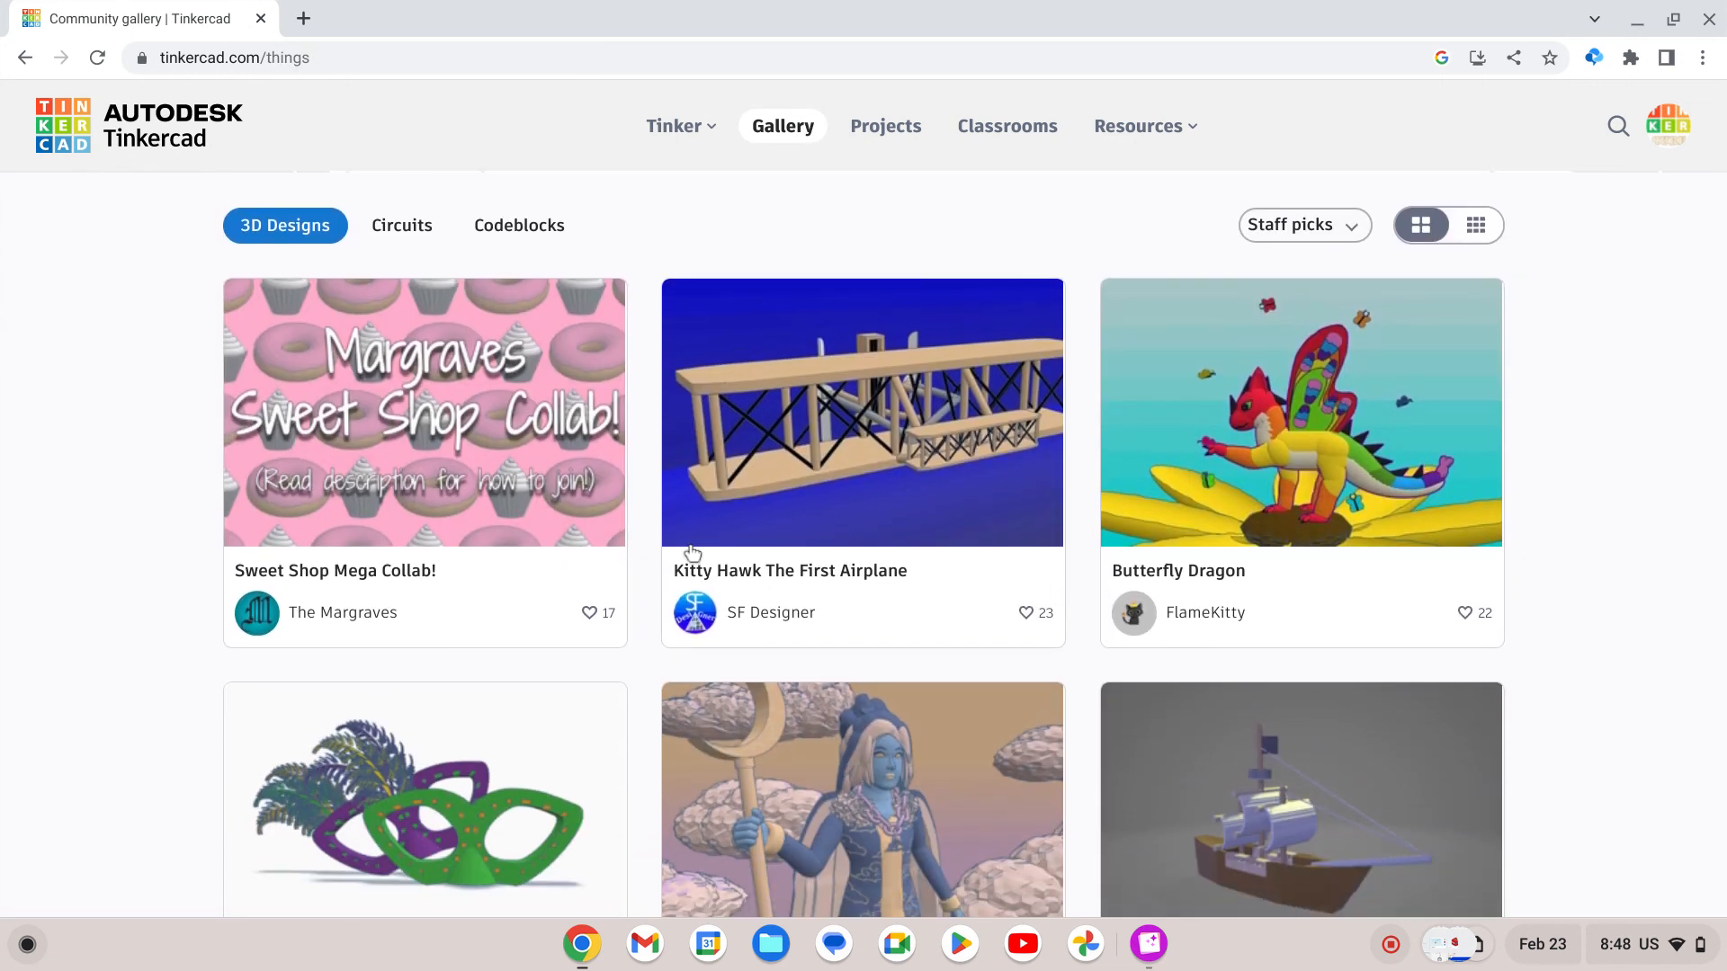
pyautogui.scroll(-5, 653, 485)
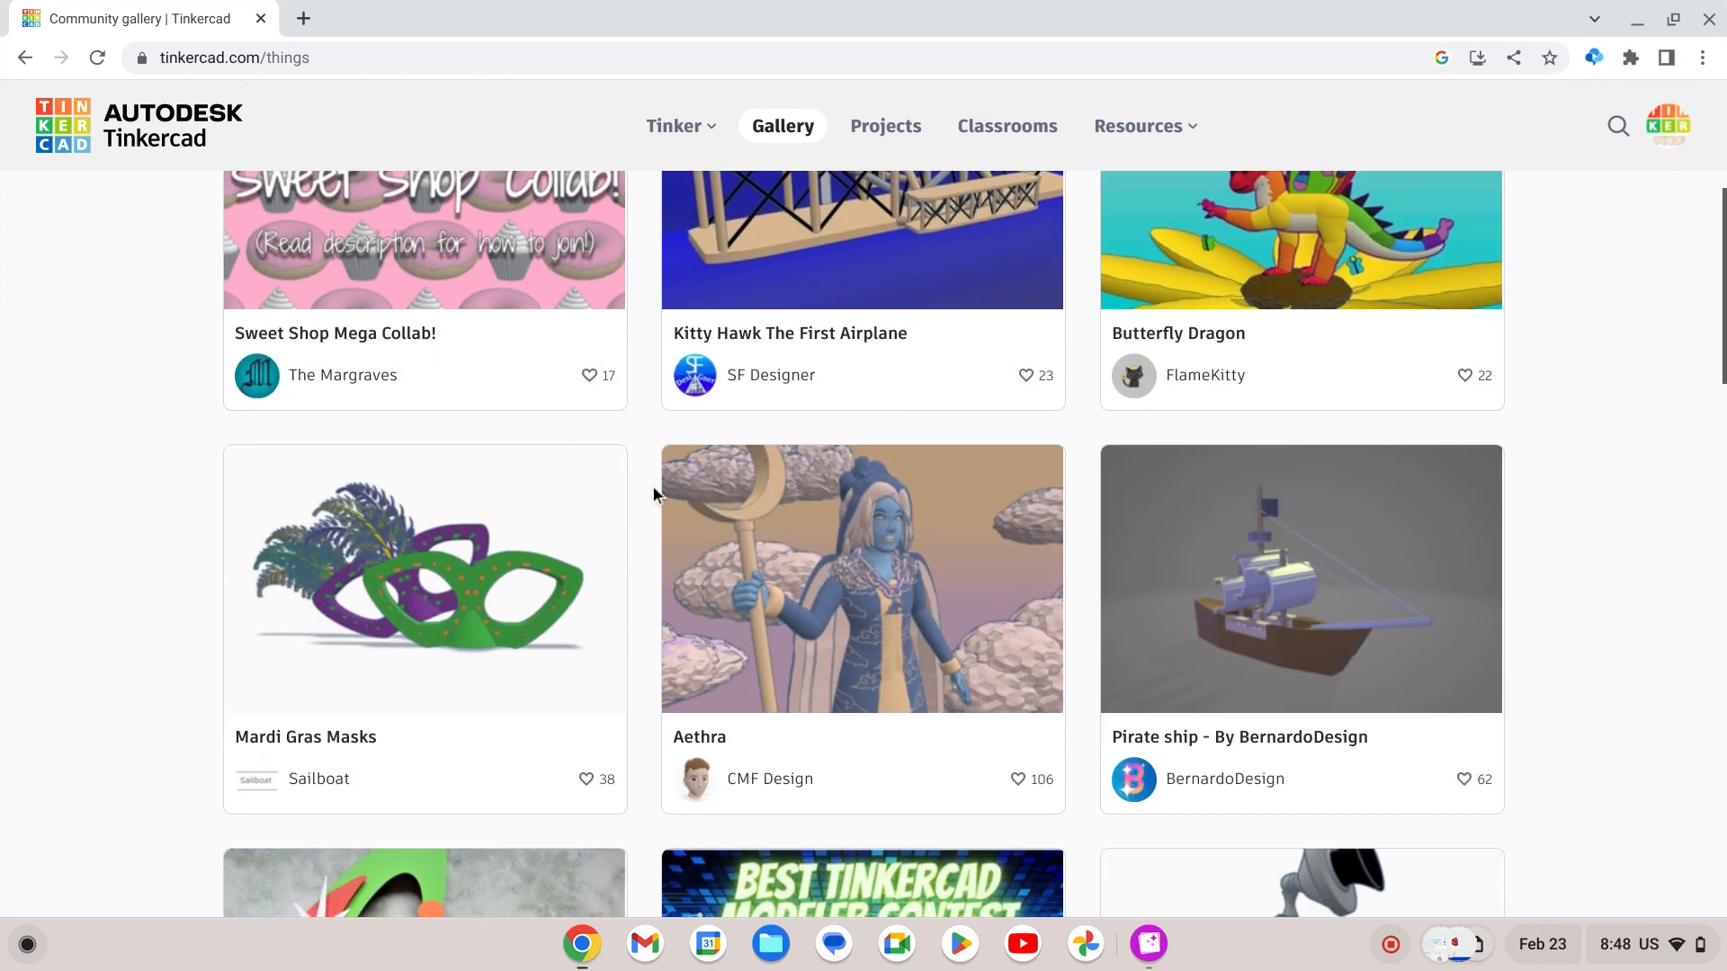
pyautogui.scroll(-2, 653, 486)
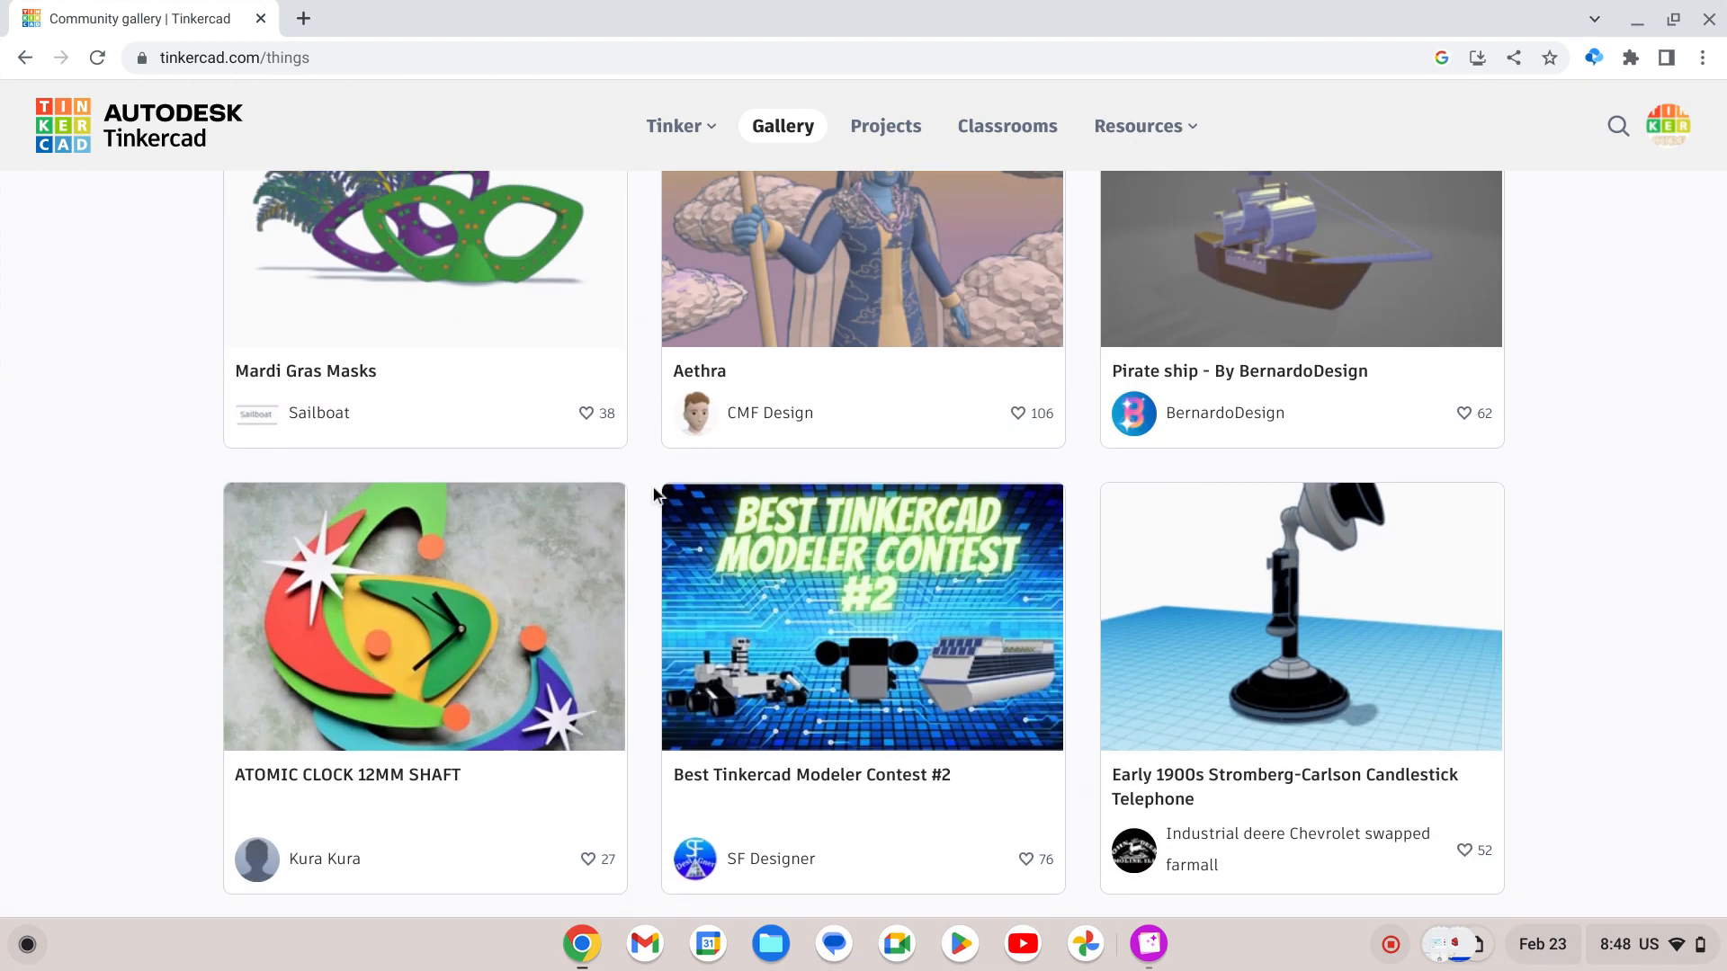
pyautogui.scroll(-5, 653, 485)
pyautogui.scroll(-3, 732, 540)
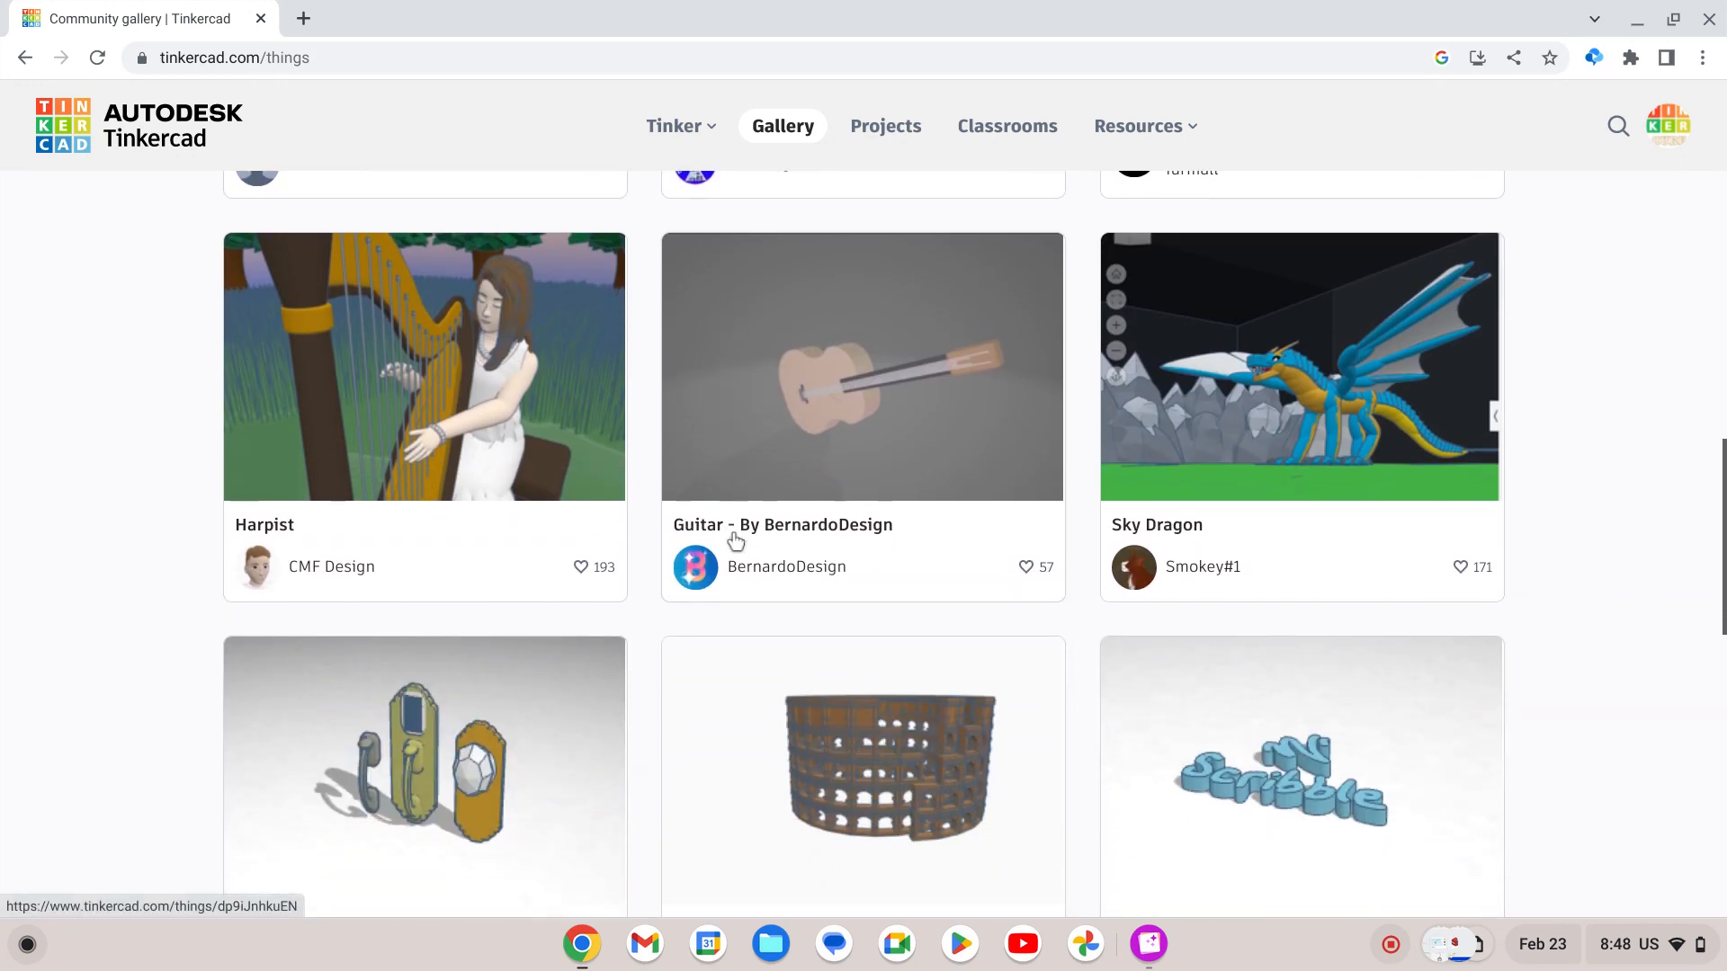
# View the details of the gallery designs Guitar, Harpist and "A challenge for everyone...", closing each one after viewing.
pyautogui.click(775, 363)
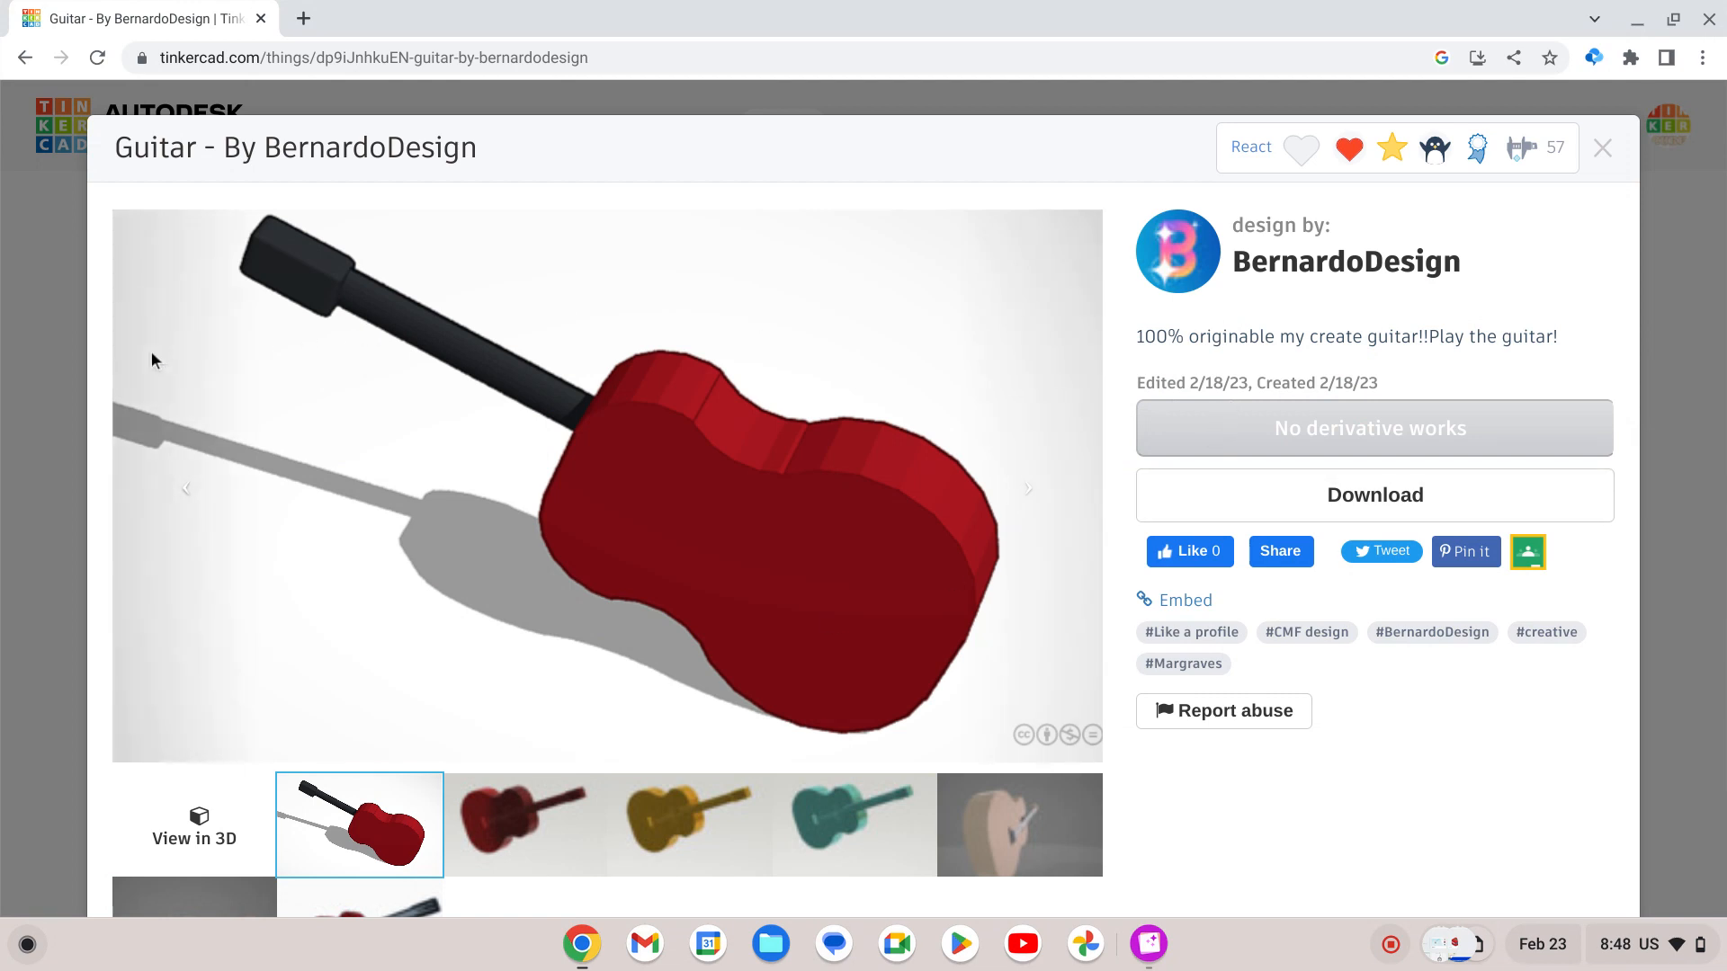
pyautogui.click(42, 365)
pyautogui.click(490, 401)
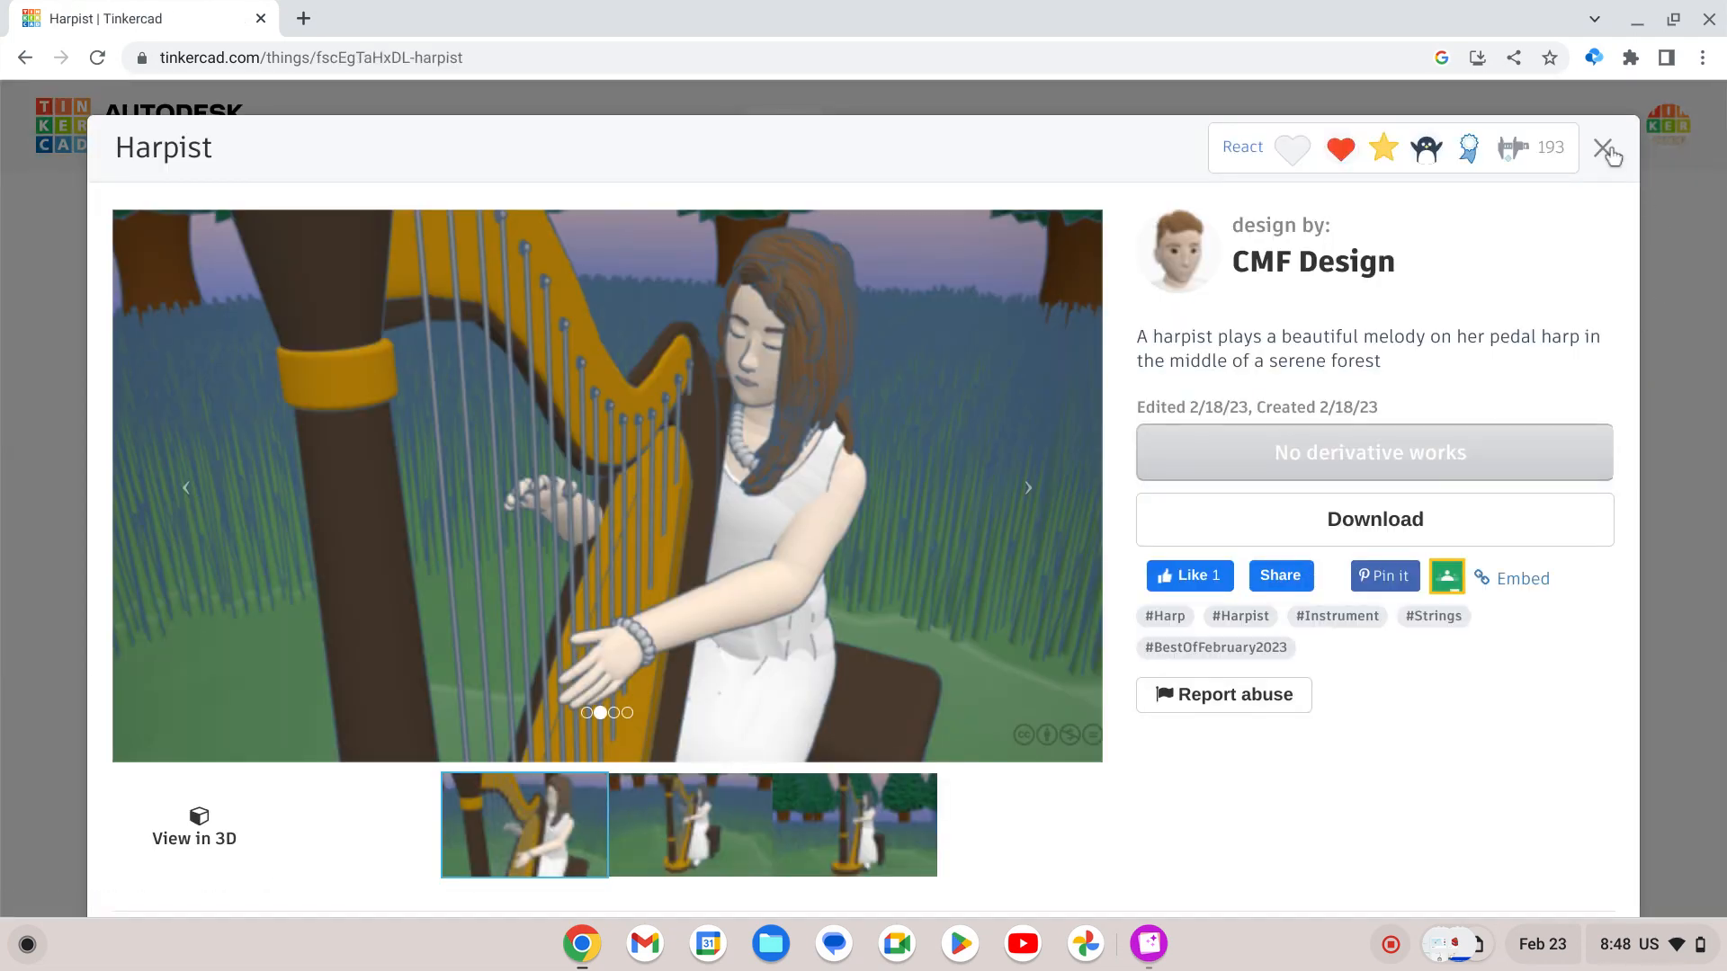
pyautogui.click(1603, 150)
pyautogui.click(1248, 697)
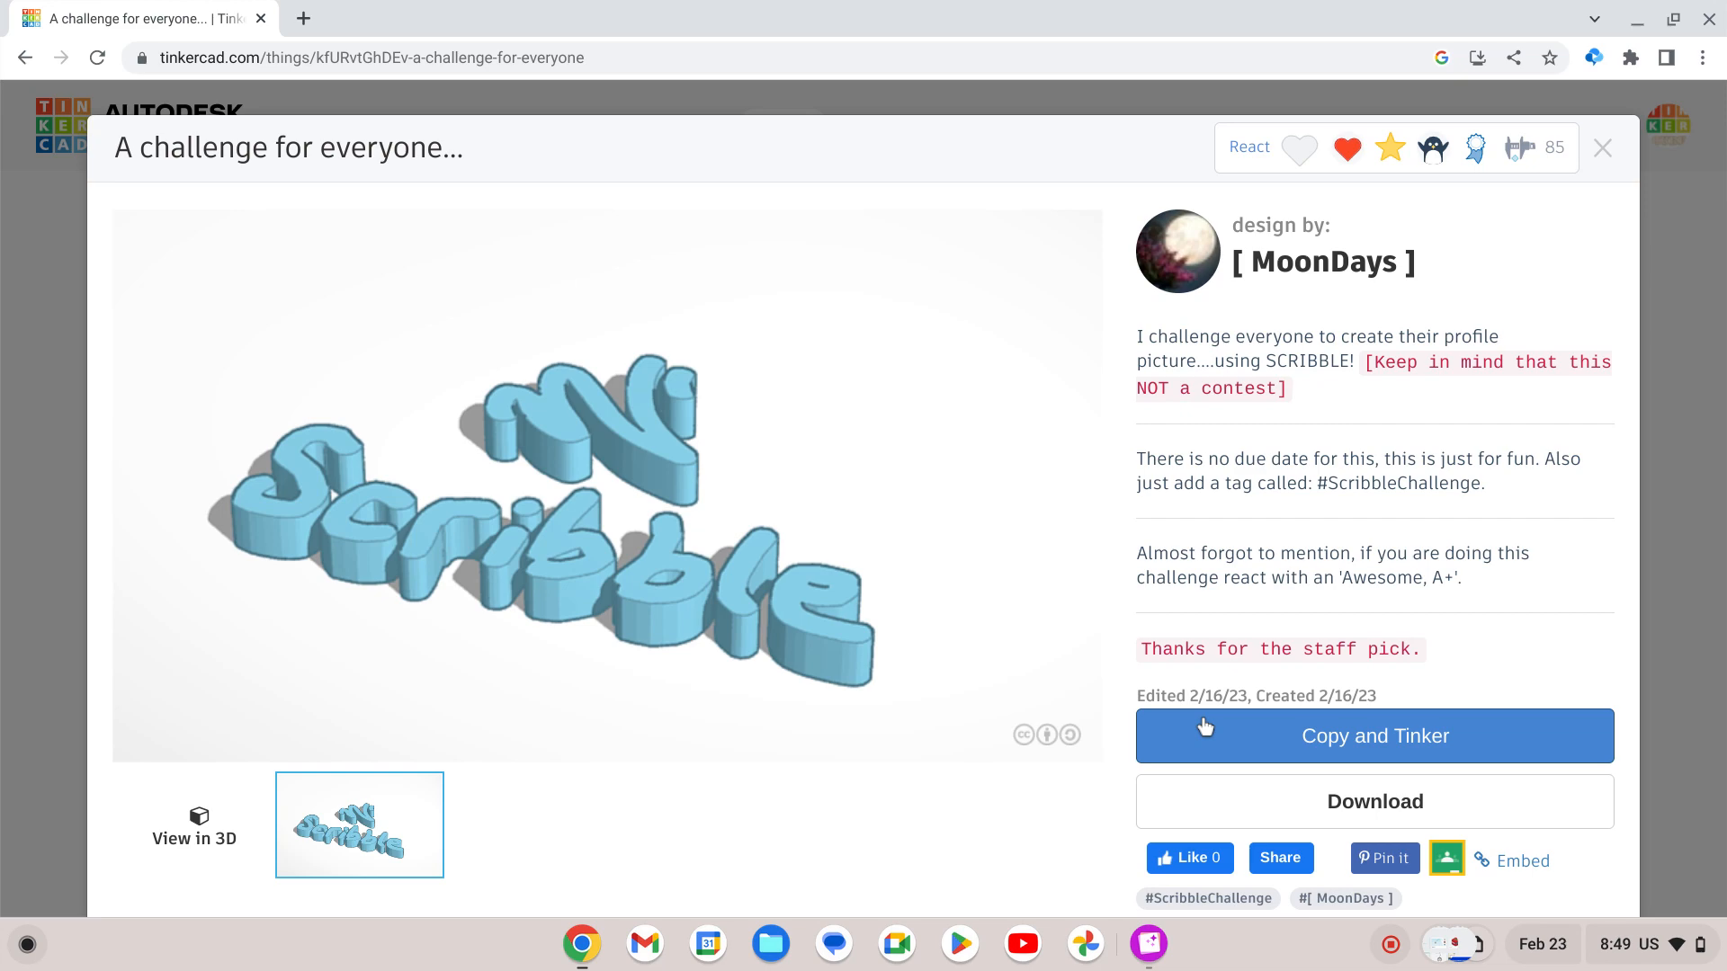
pyautogui.click(3, 570)
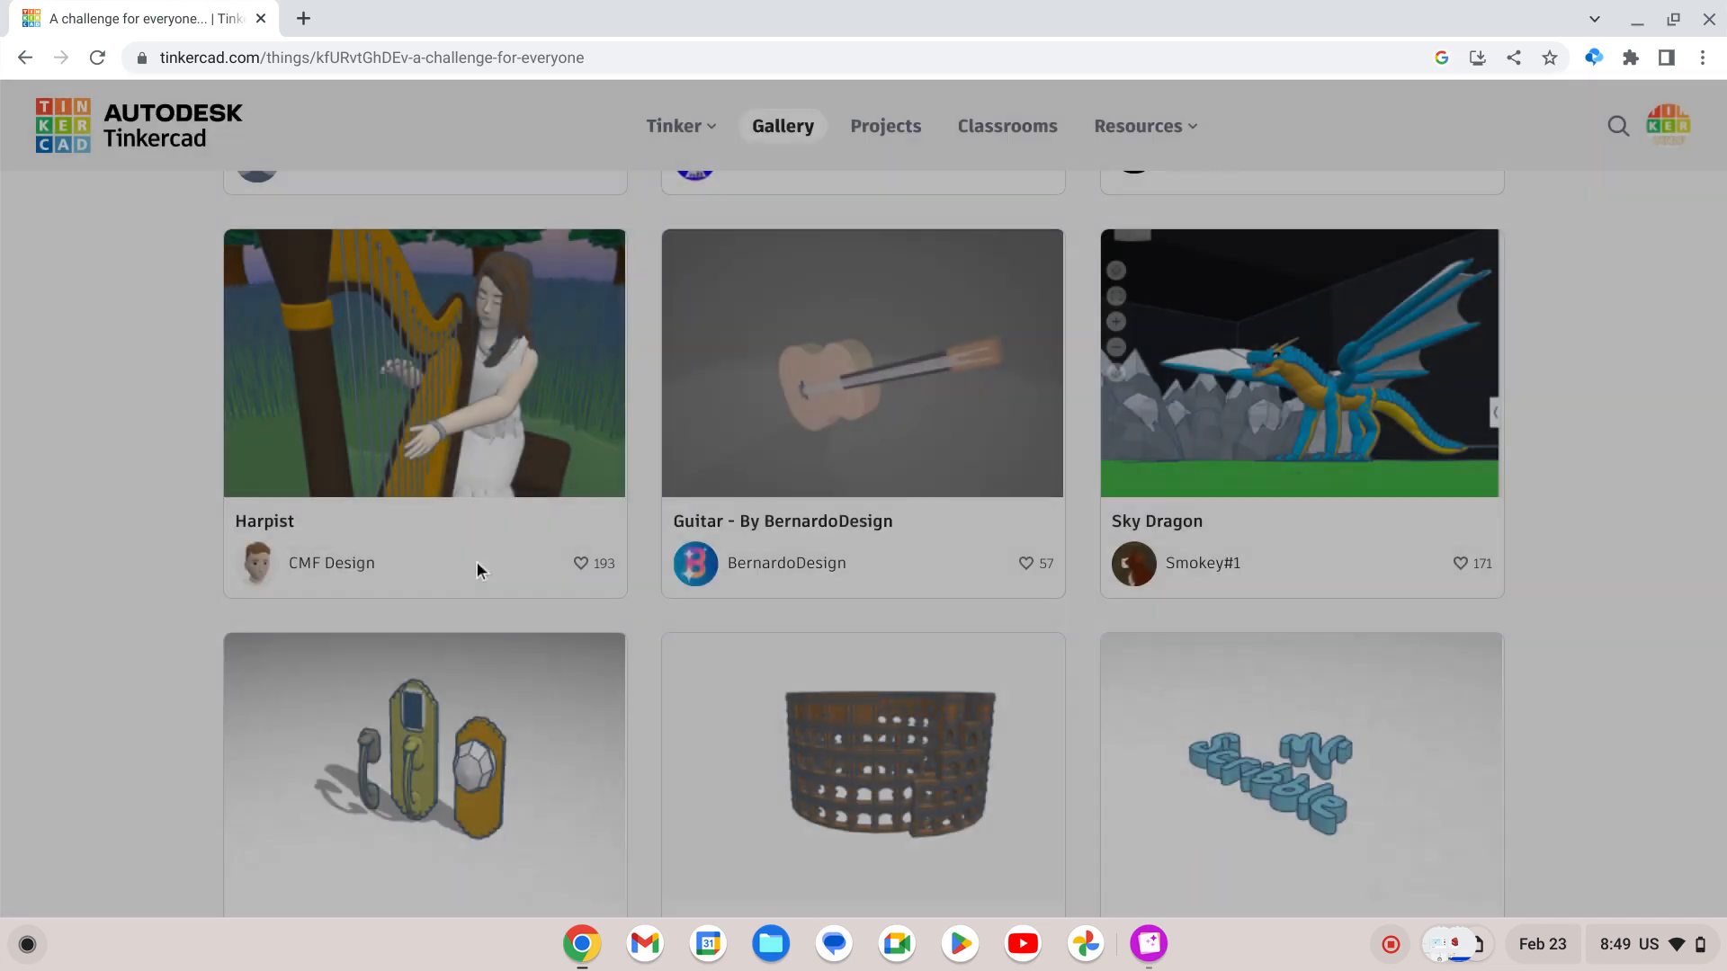
# Search the community designs for "ship" and look through the matching 3D designs.
pyautogui.click(1616, 127)
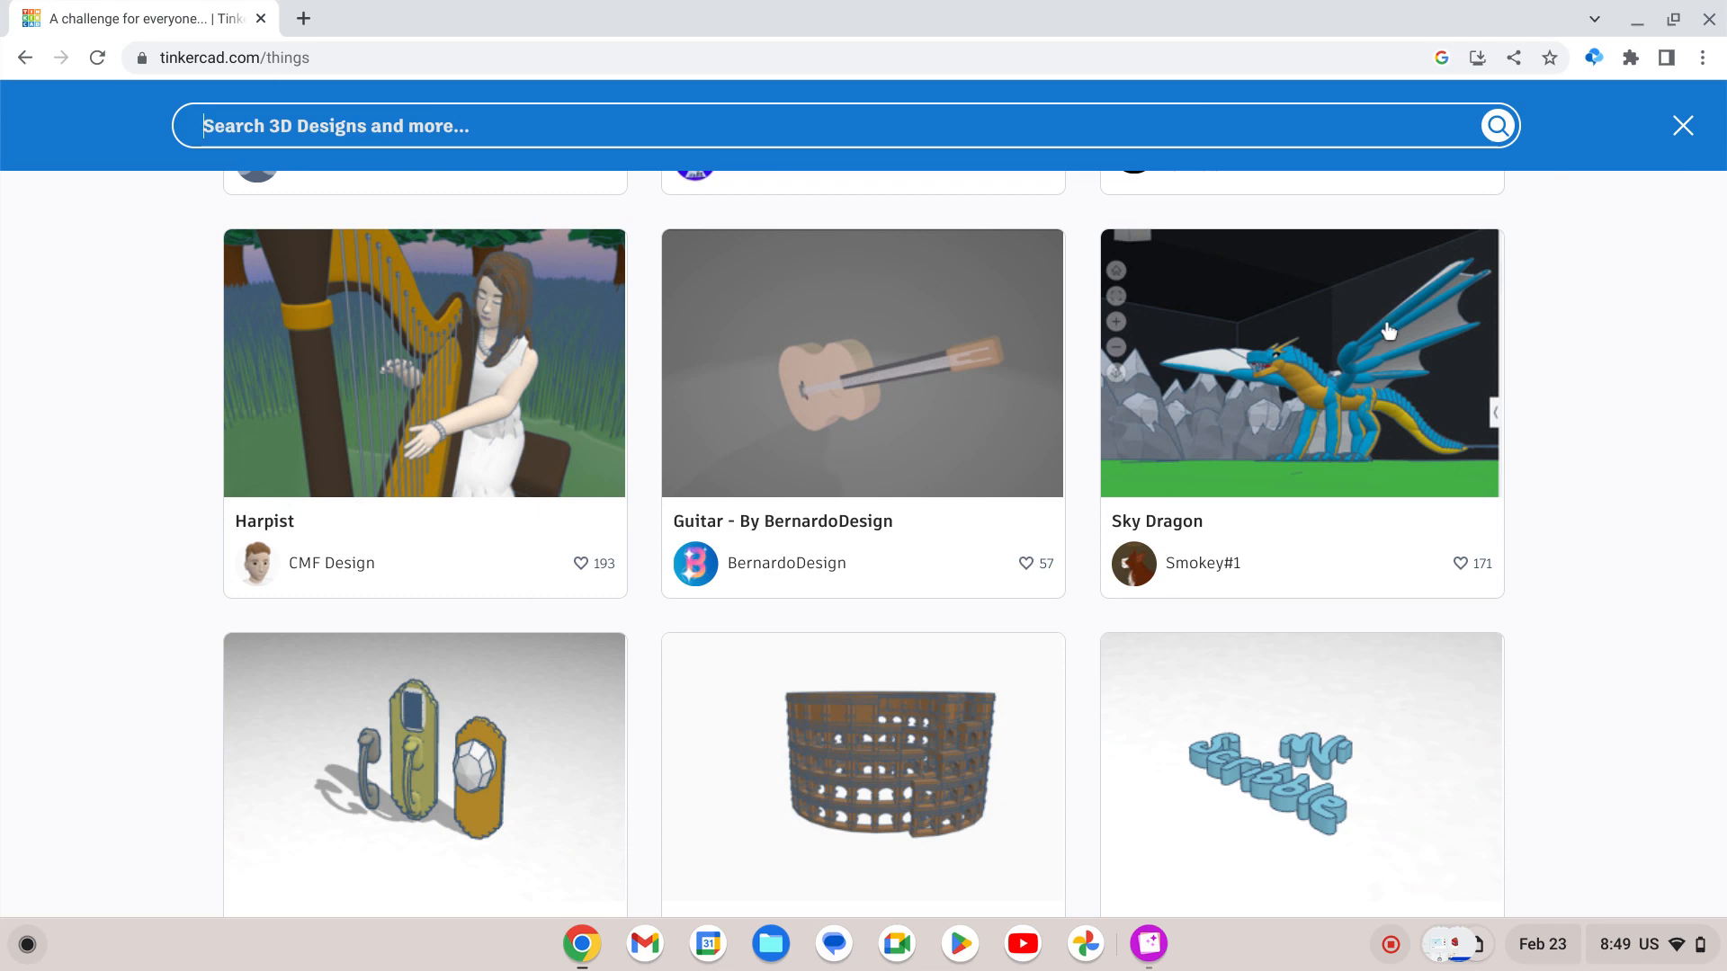
pyautogui.scroll(-3, 912, 689)
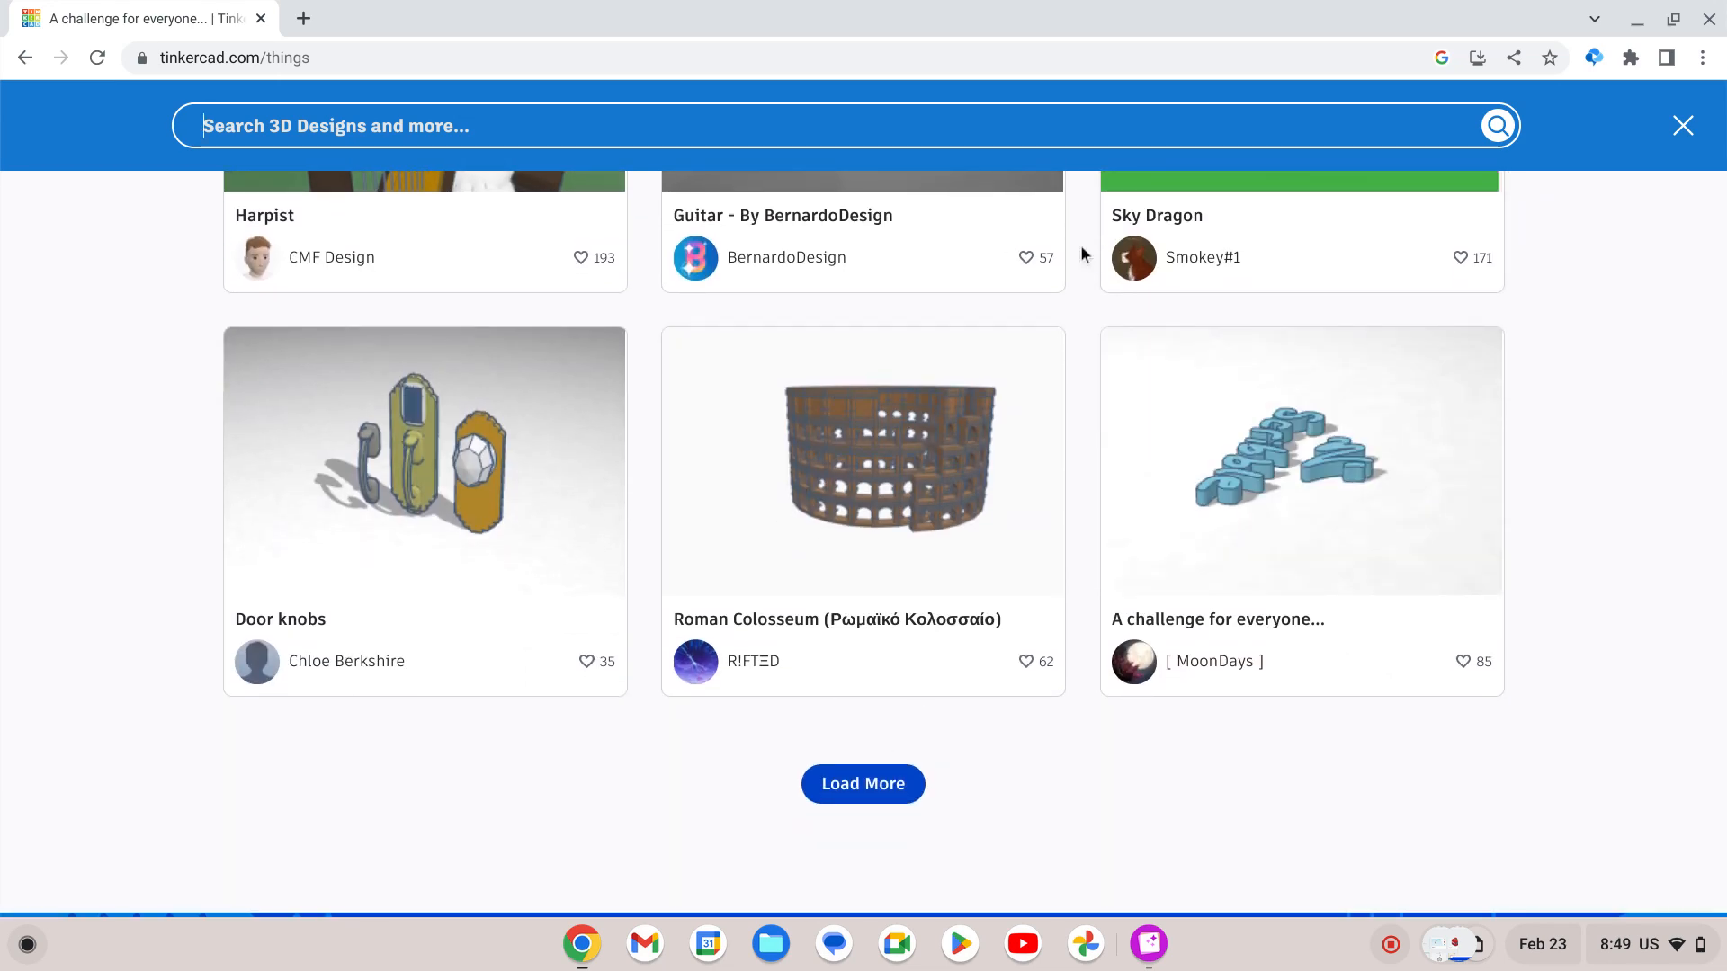
pyautogui.scroll(15, 1081, 244)
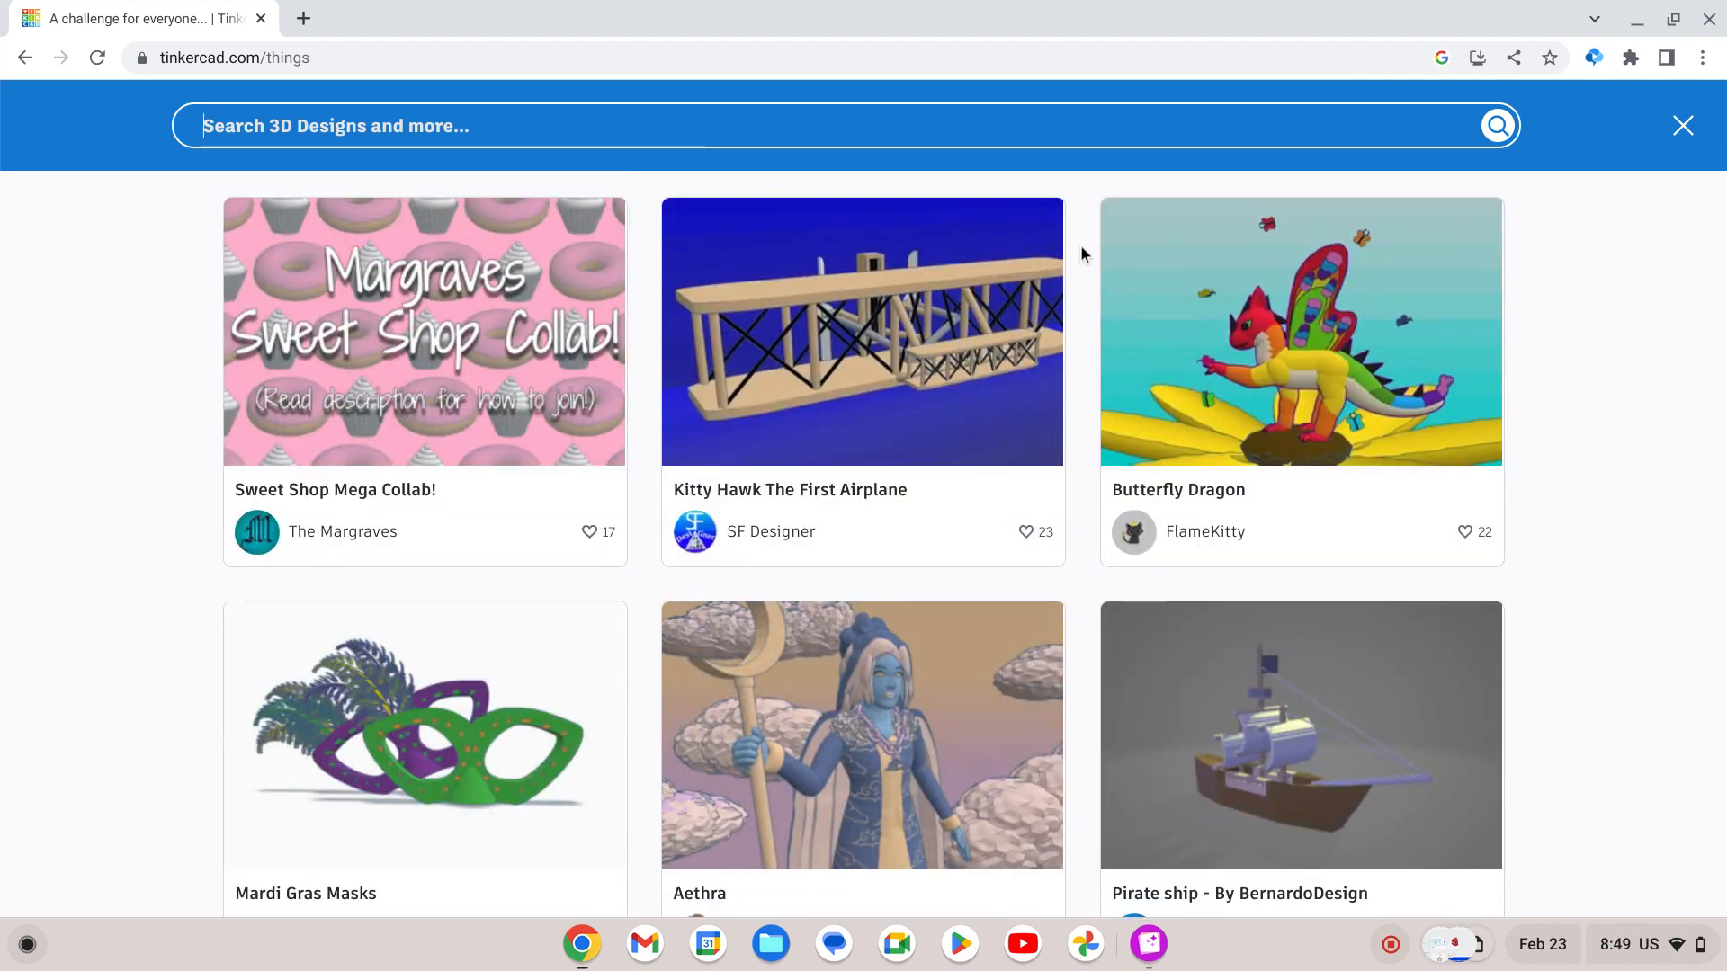
pyautogui.write('ship')
pyautogui.press('Return')
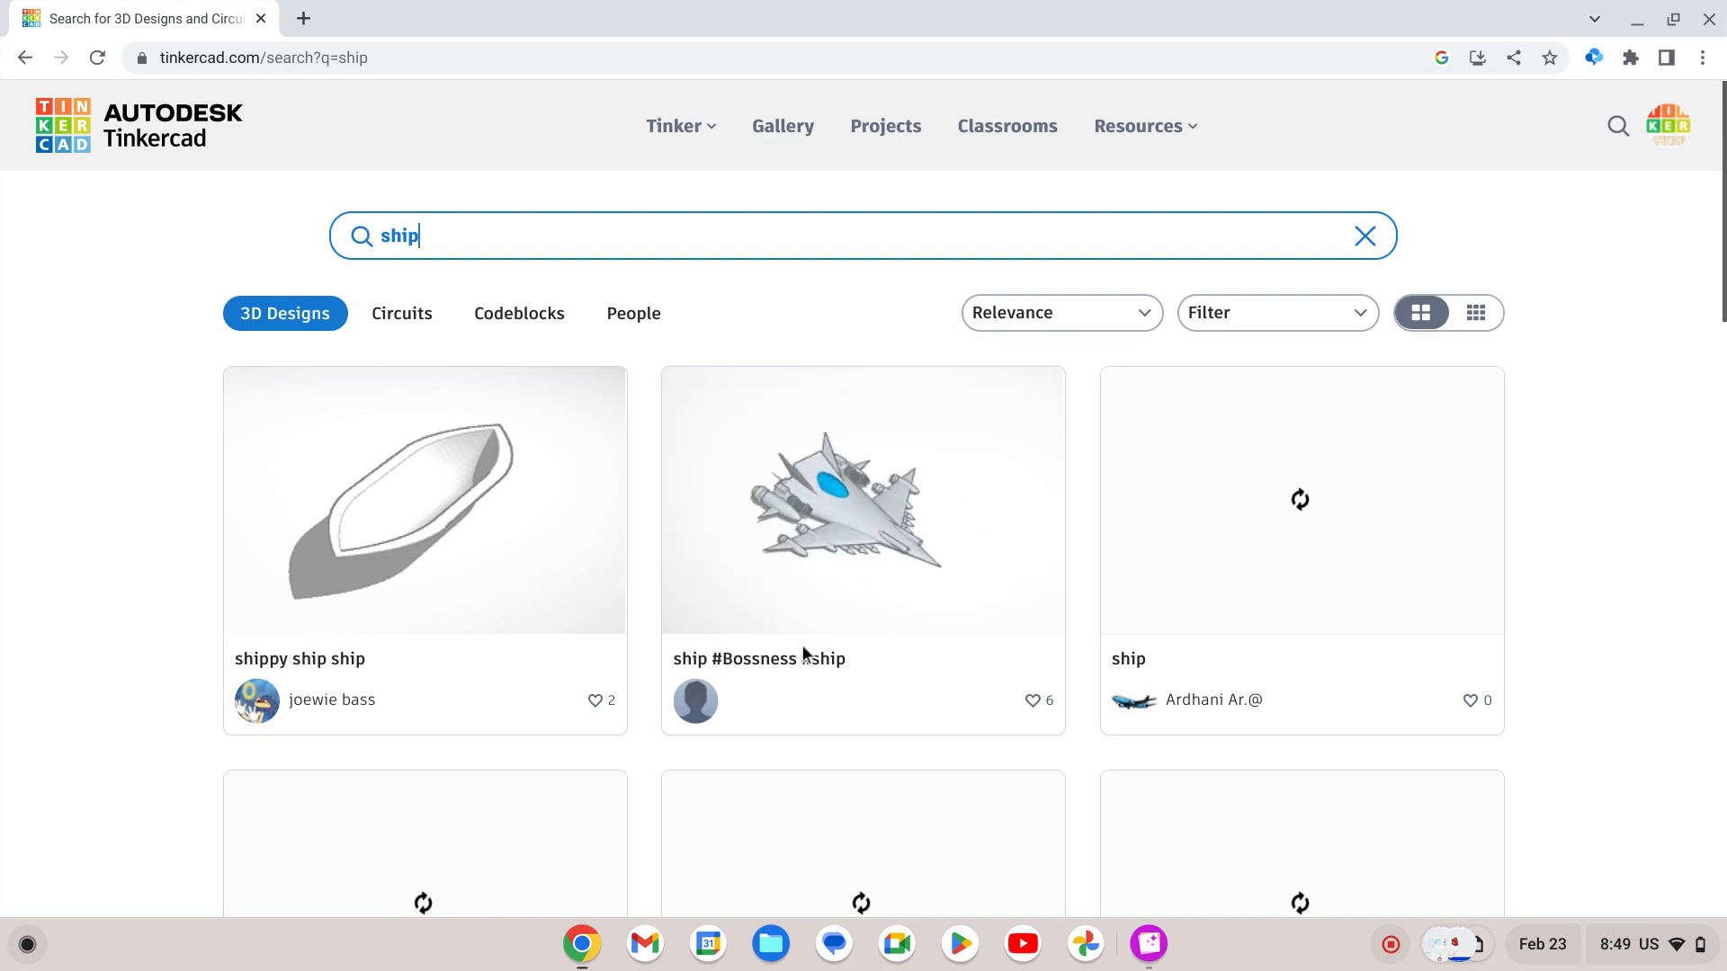
pyautogui.scroll(-1, 1116, 556)
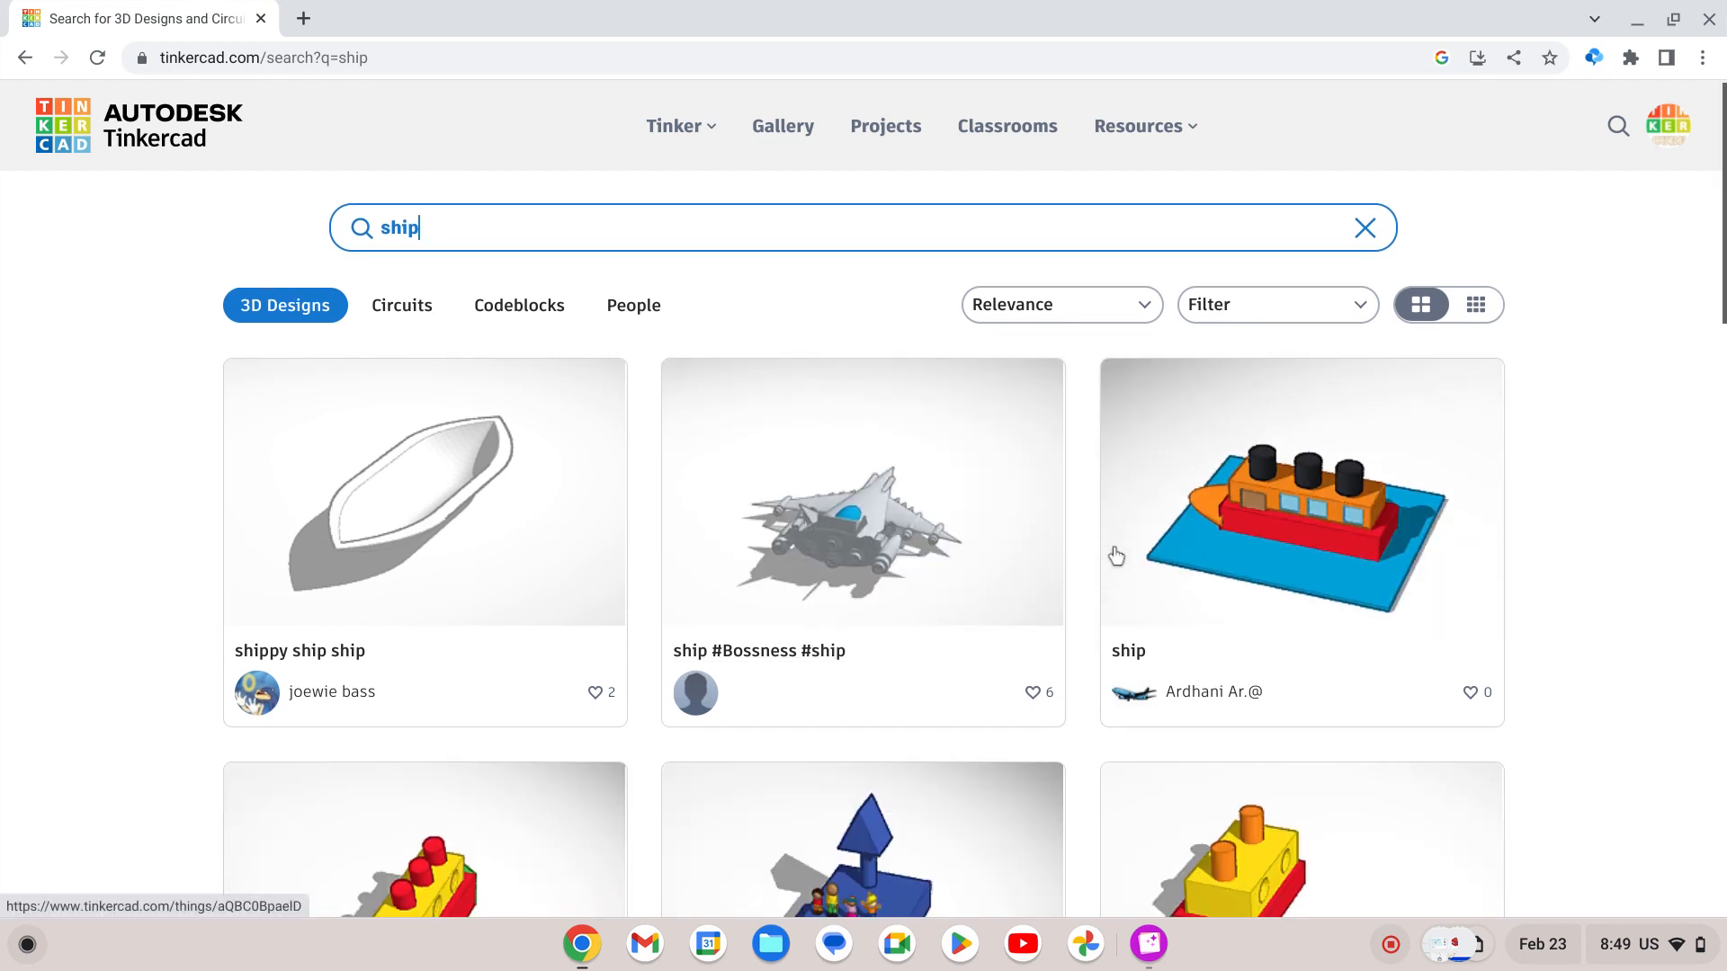
pyautogui.scroll(-2, 1116, 556)
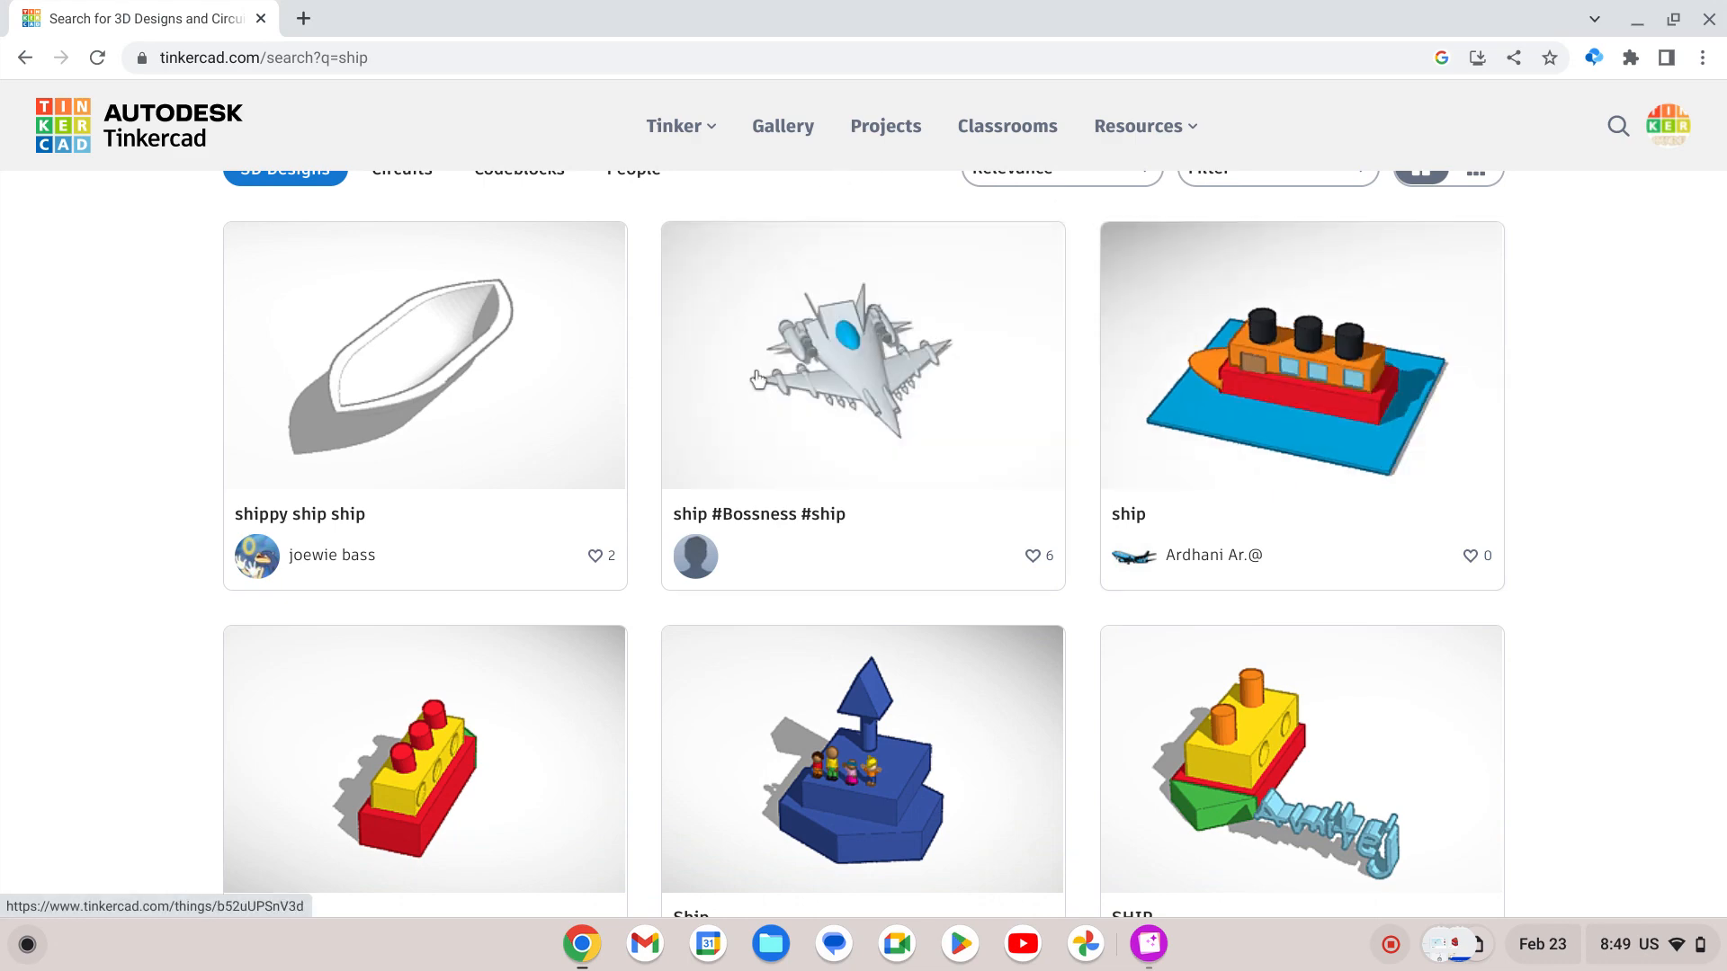
pyautogui.scroll(-8, 1597, 603)
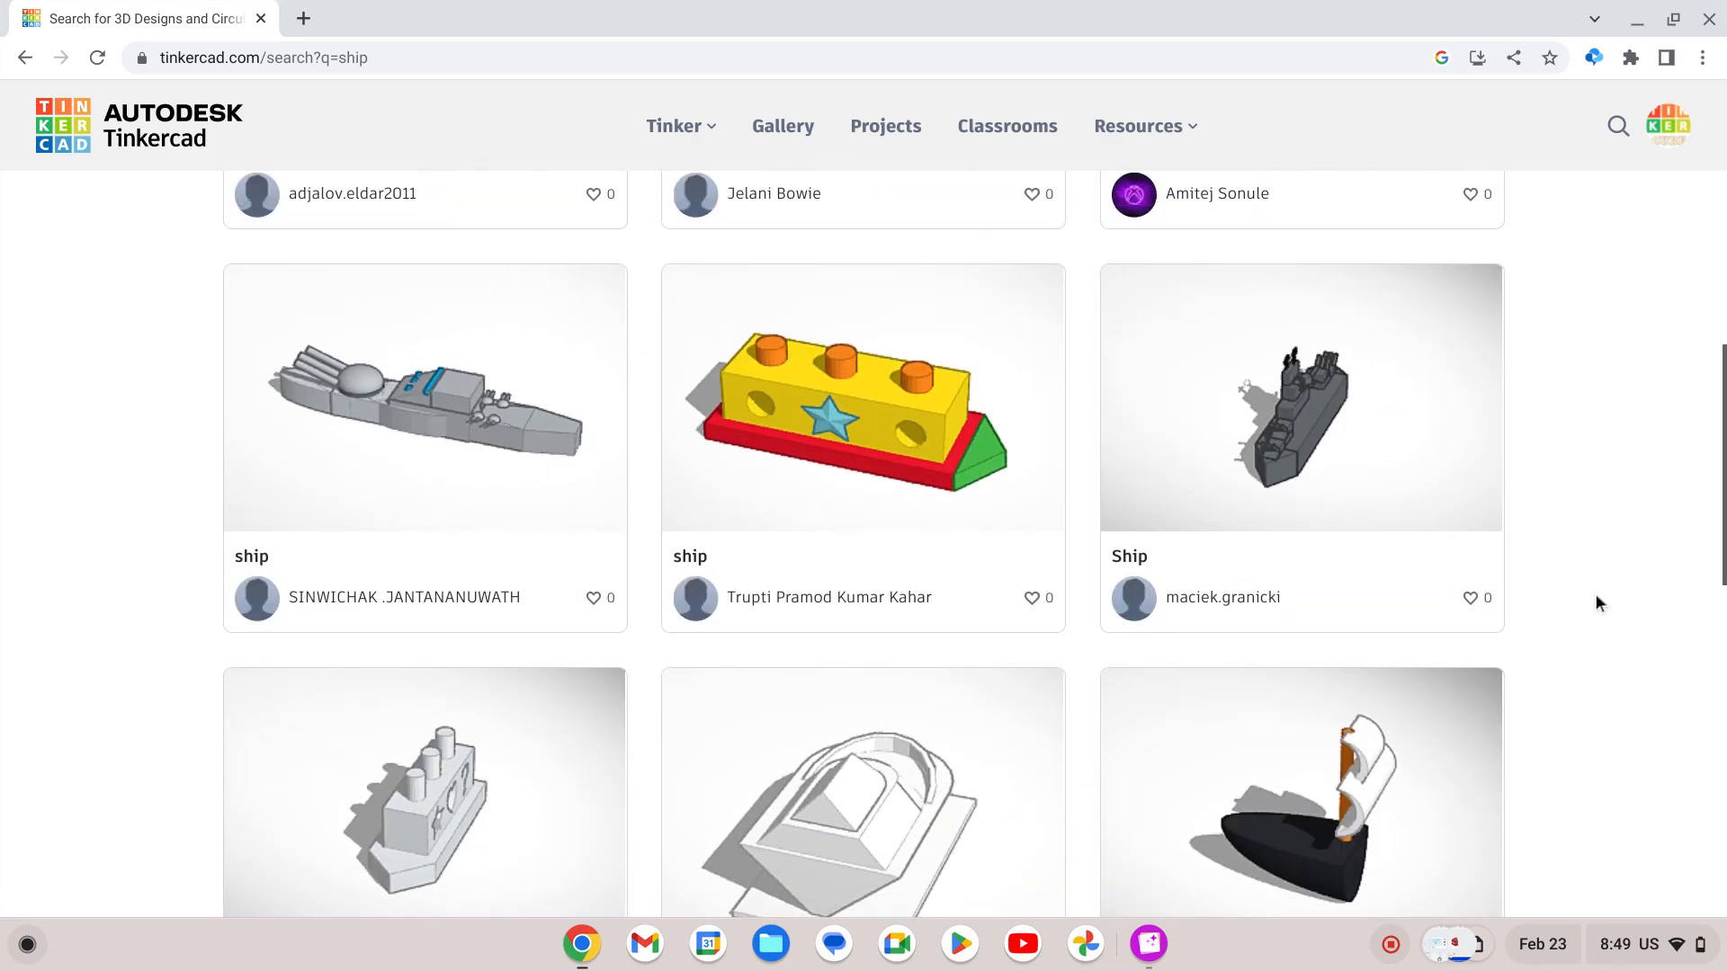
pyautogui.scroll(10, 1597, 603)
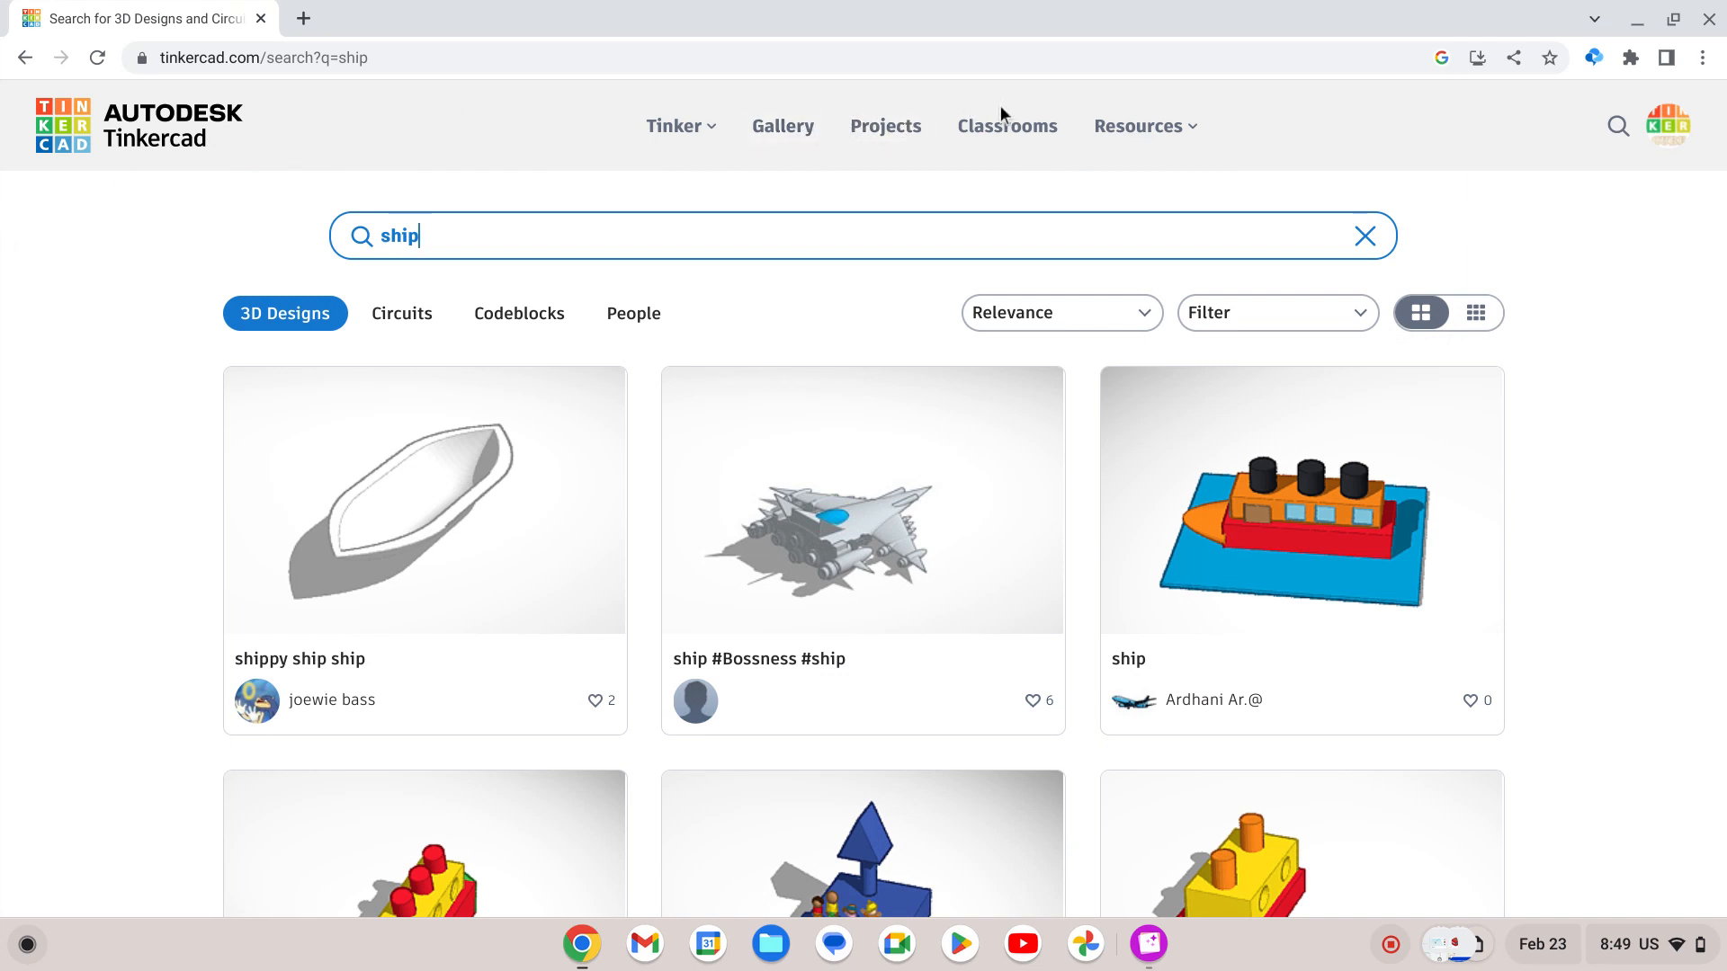
# Return to the dashboard and open the account's own profile page with its 3D designs.
pyautogui.click(45, 148)
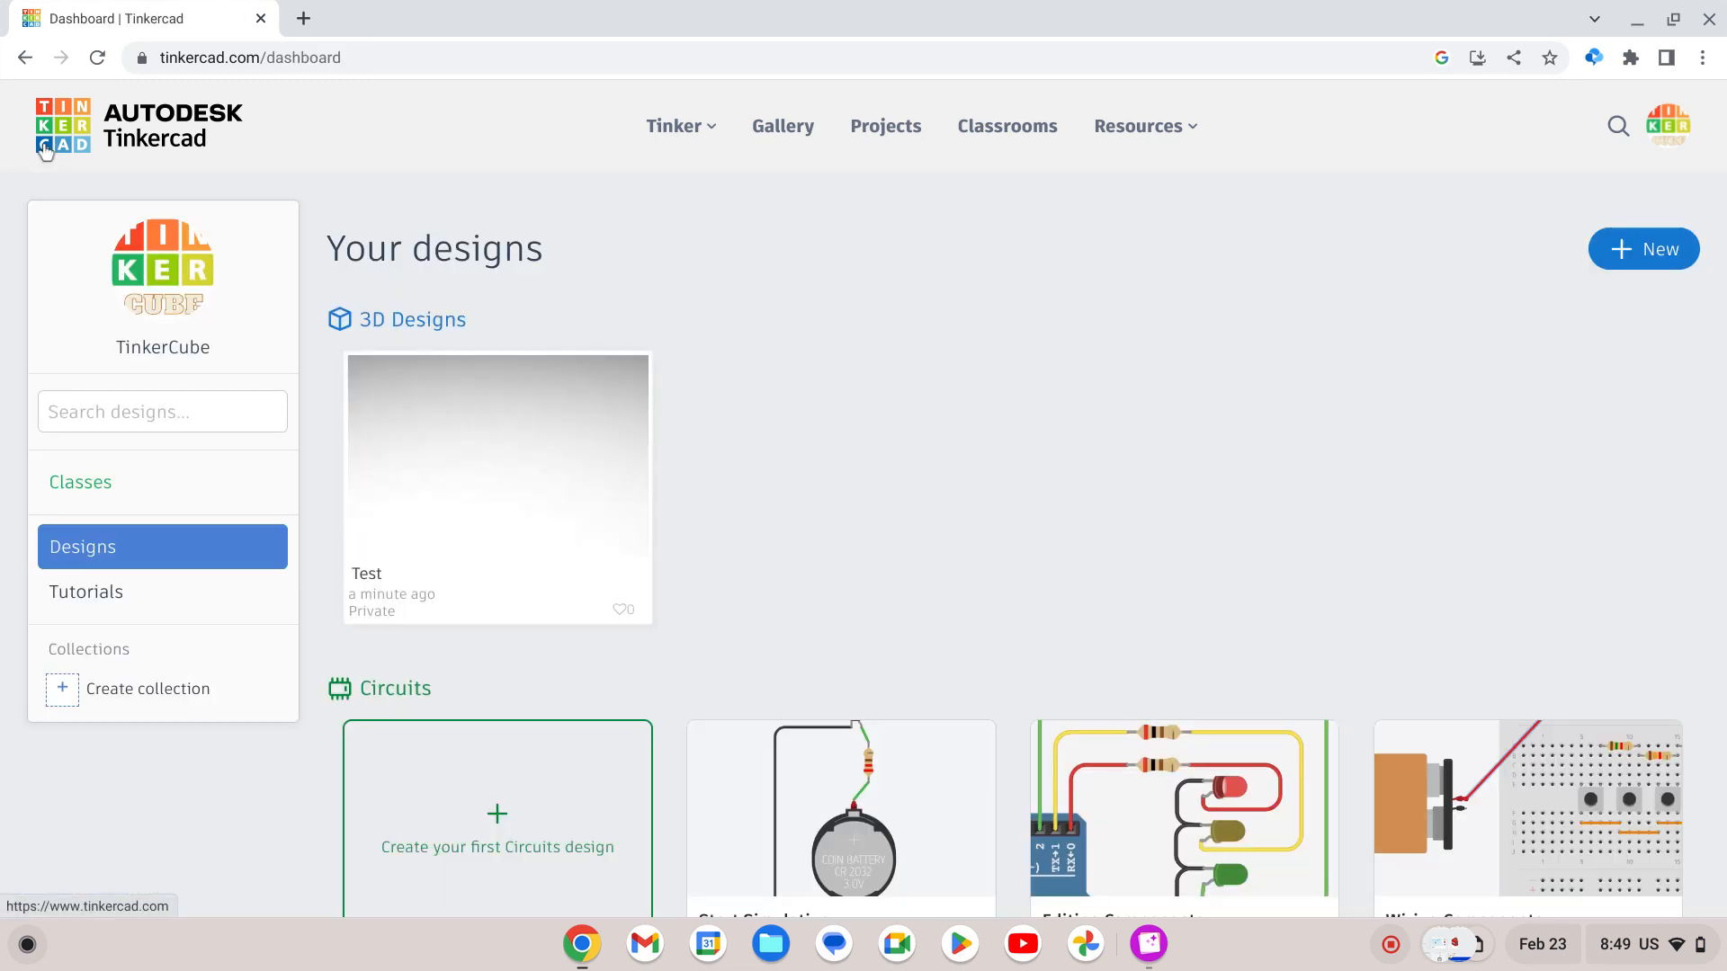
pyautogui.click(1674, 141)
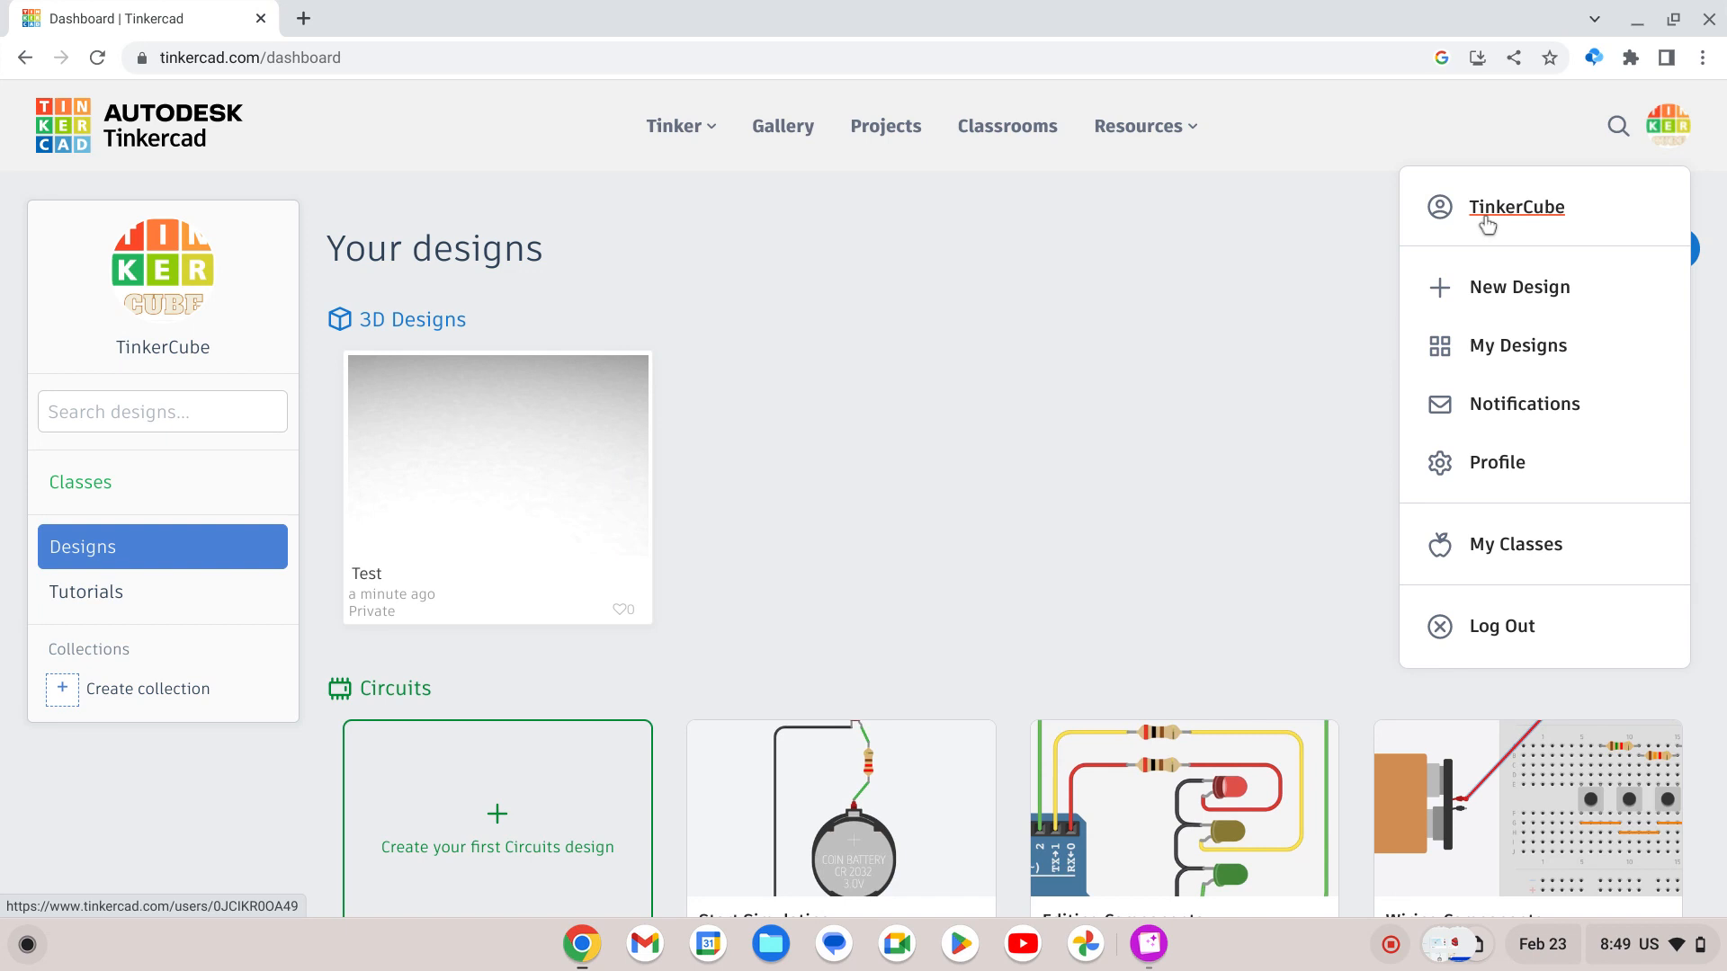
pyautogui.click(1516, 207)
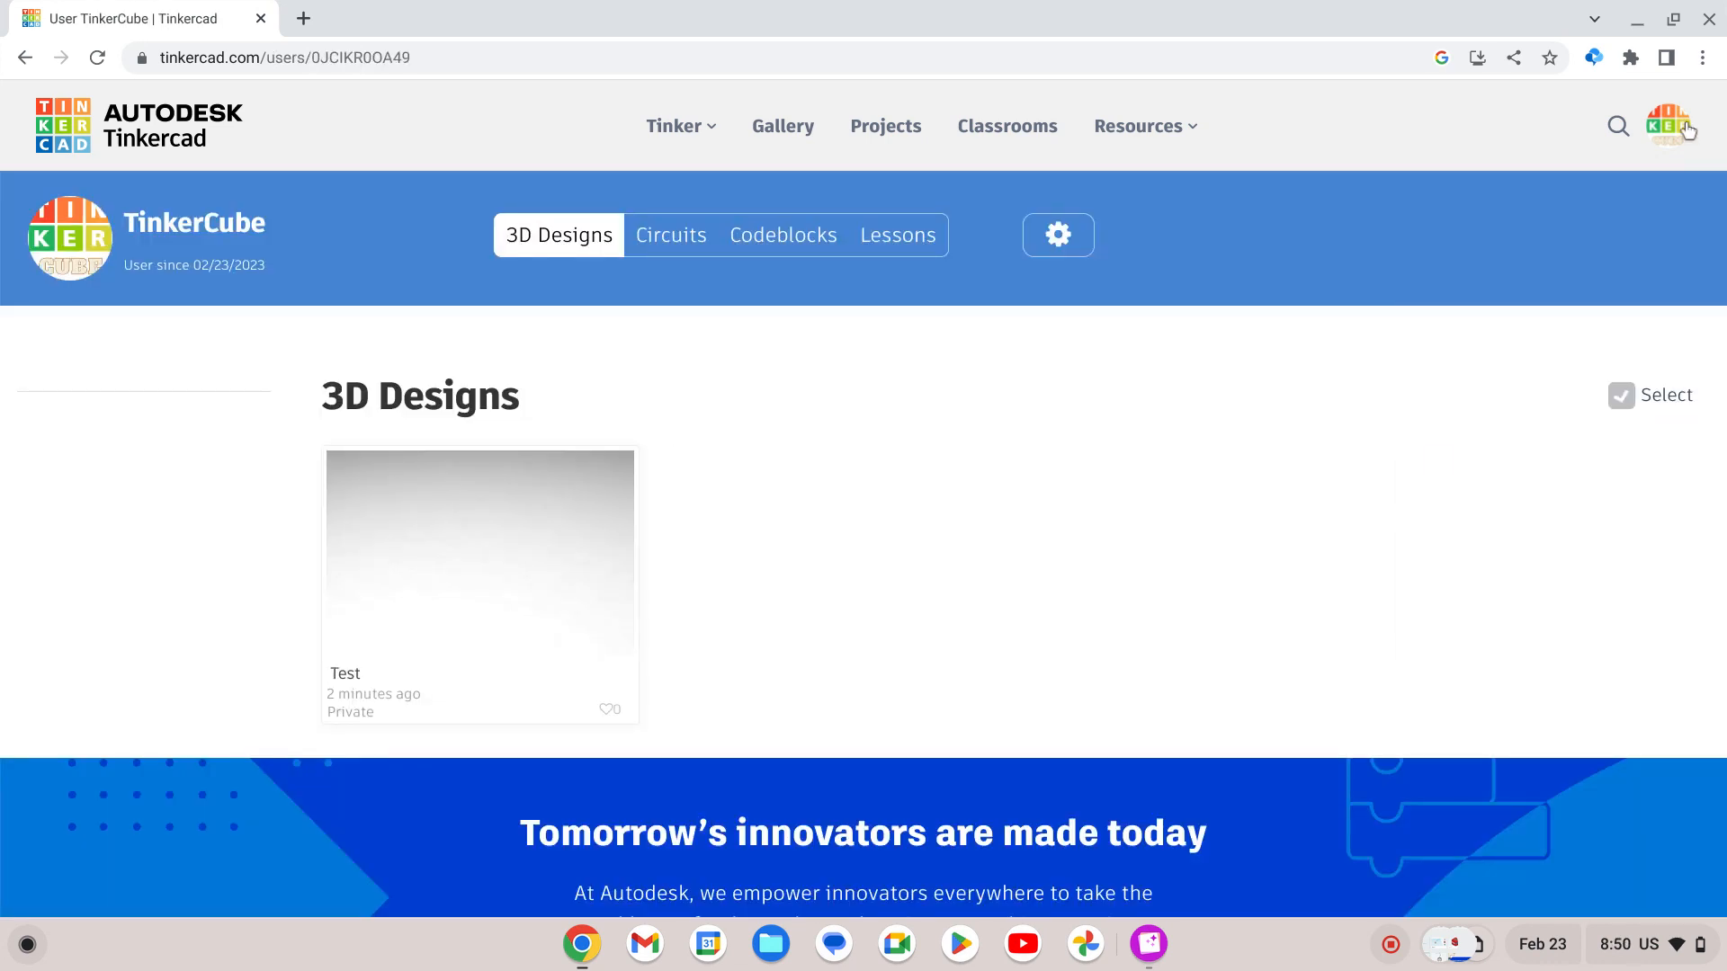
# Open the account's profile settings and look through the personal information options.
pyautogui.click(1668, 126)
pyautogui.click(1509, 459)
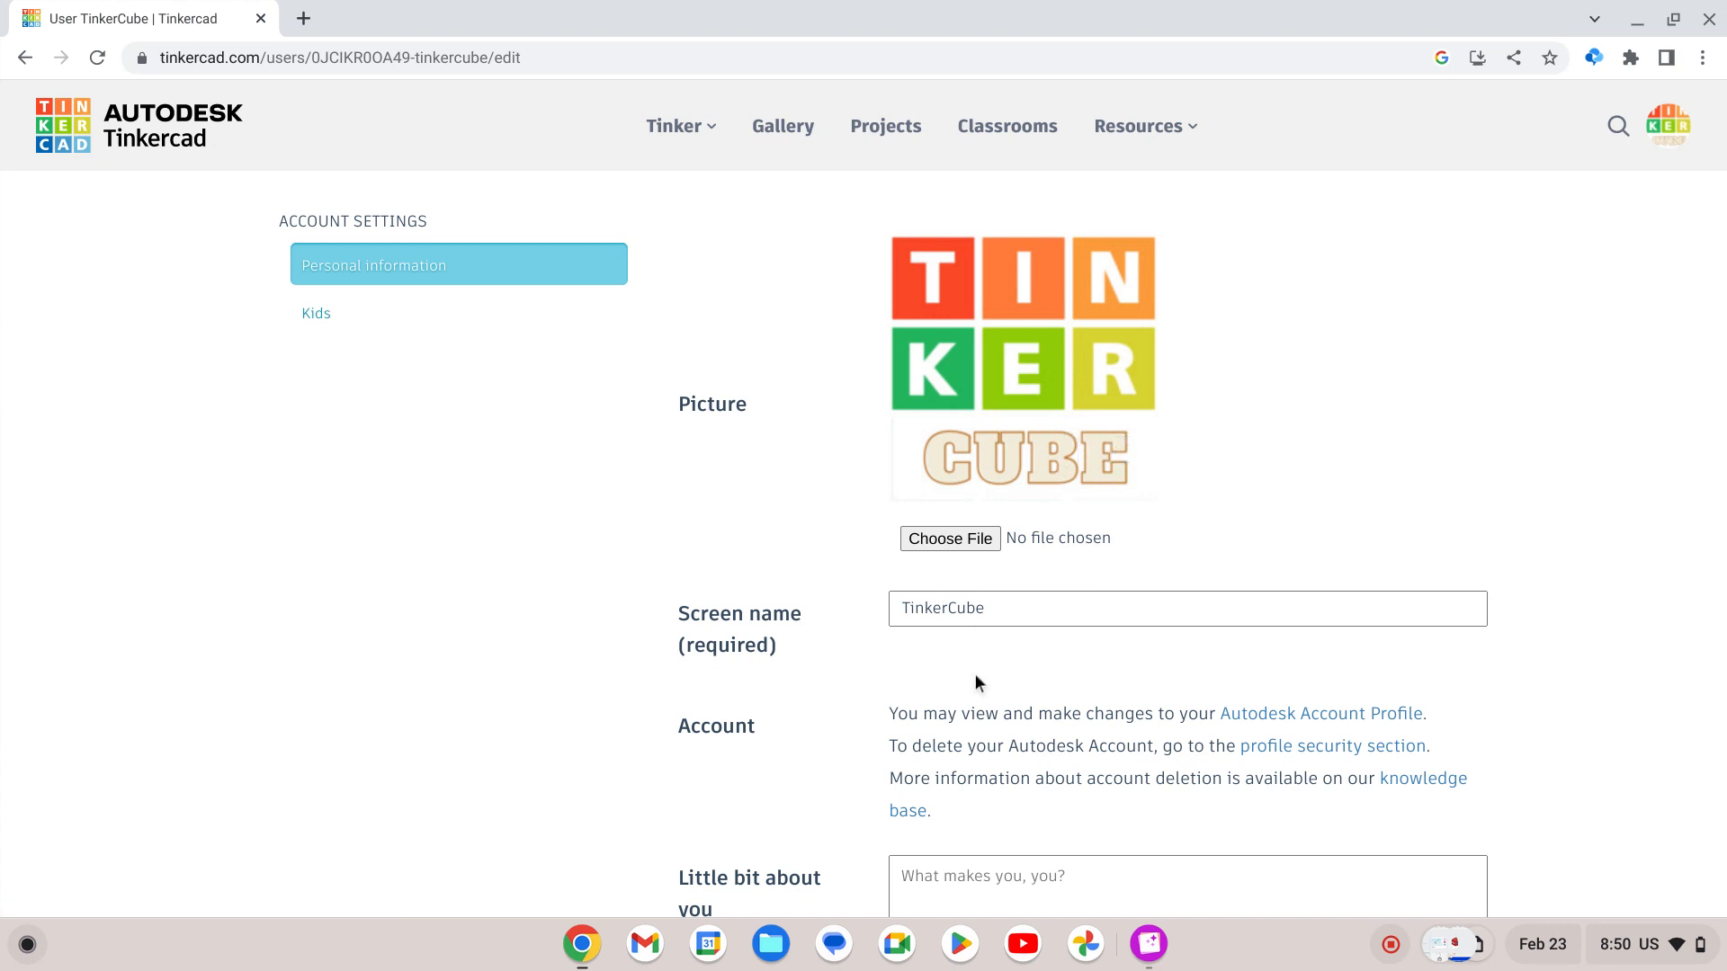
pyautogui.scroll(-4, 977, 683)
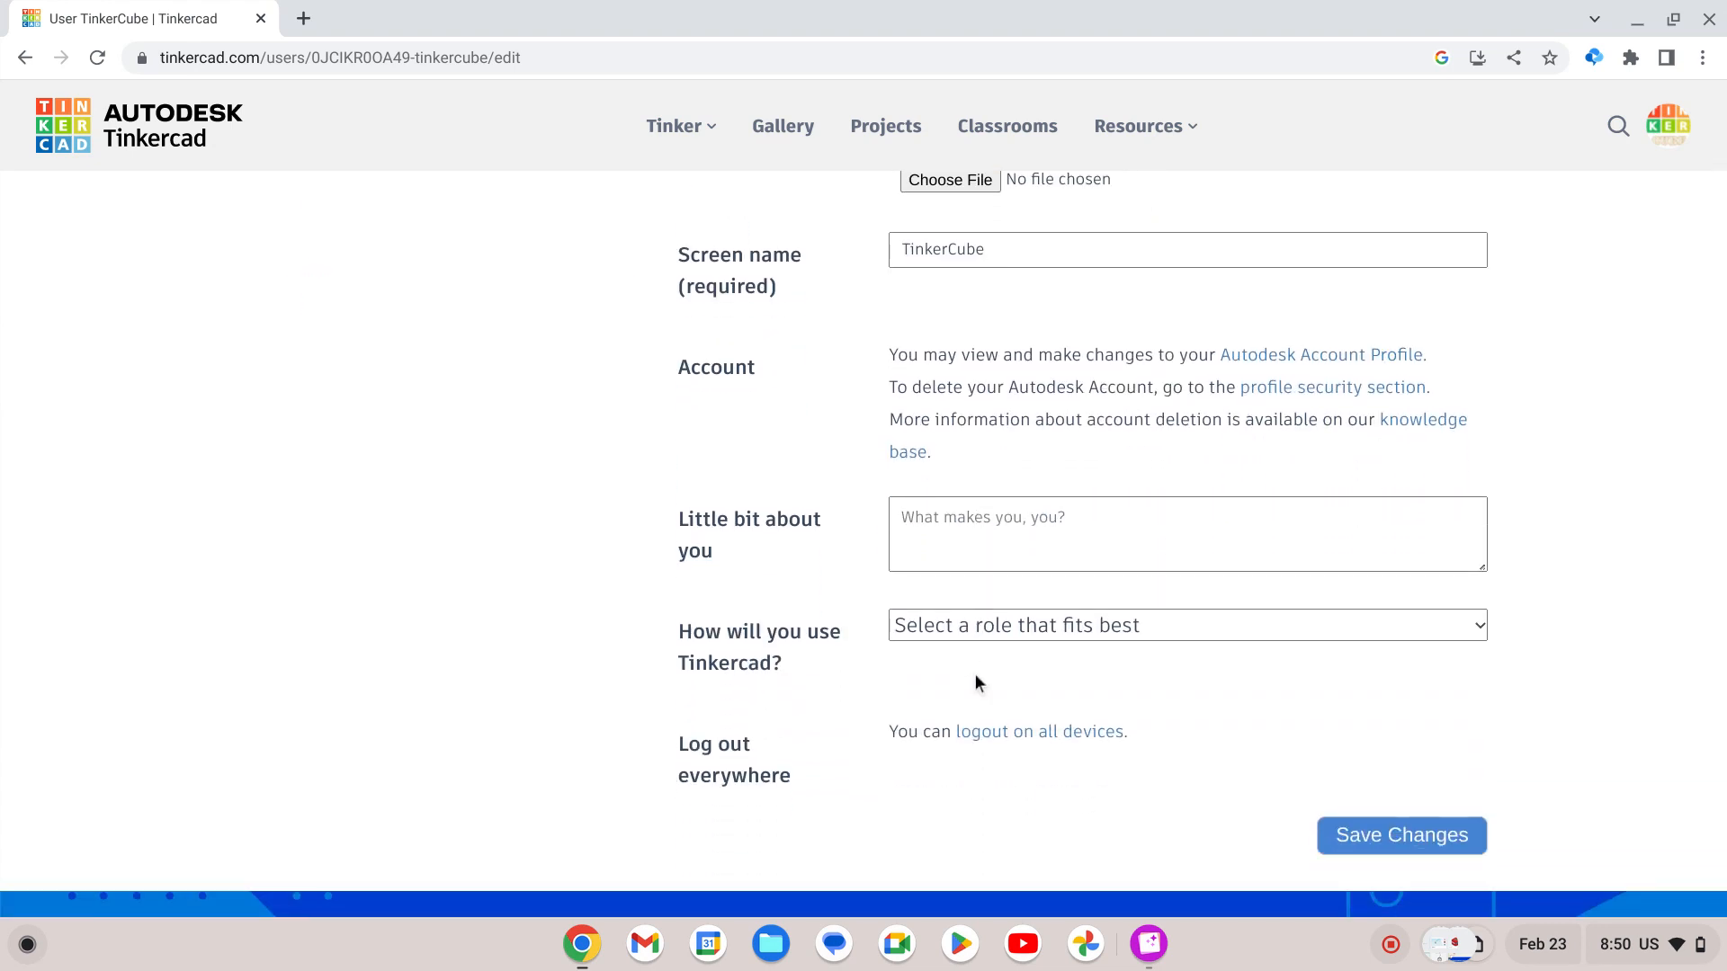
pyautogui.scroll(4, 974, 675)
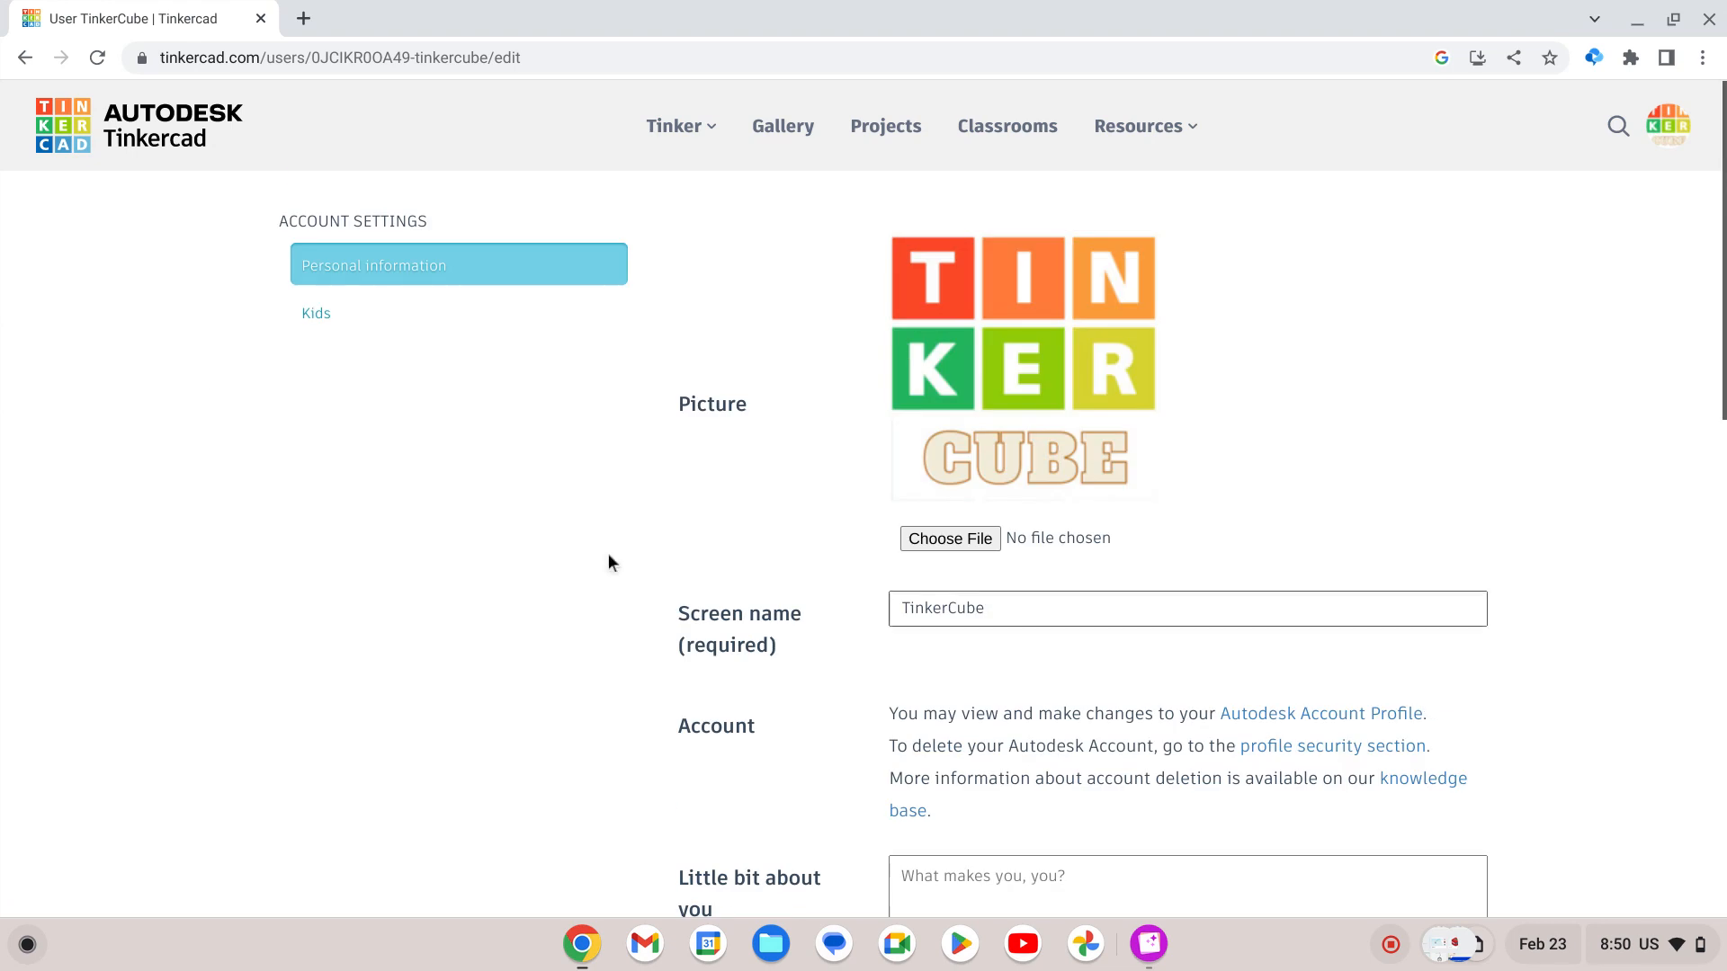
# View the Kids account settings and check the Designs and Reactions categories of the kids' activity.
pyautogui.click(316, 330)
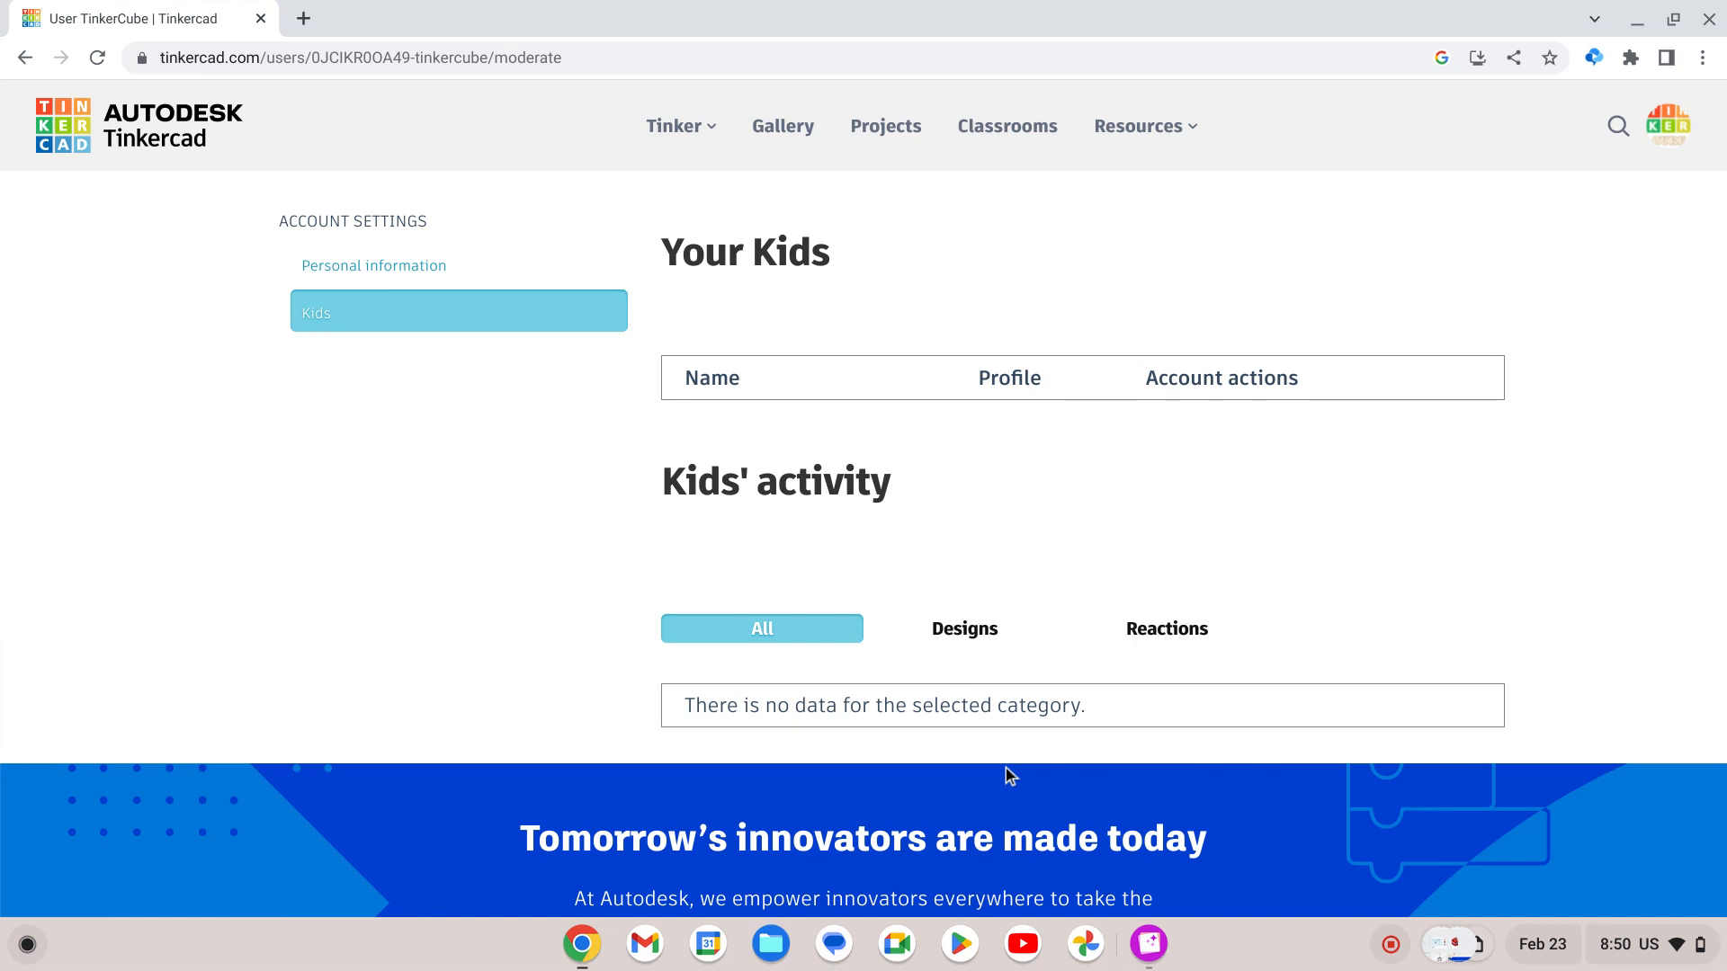
pyautogui.click(1004, 631)
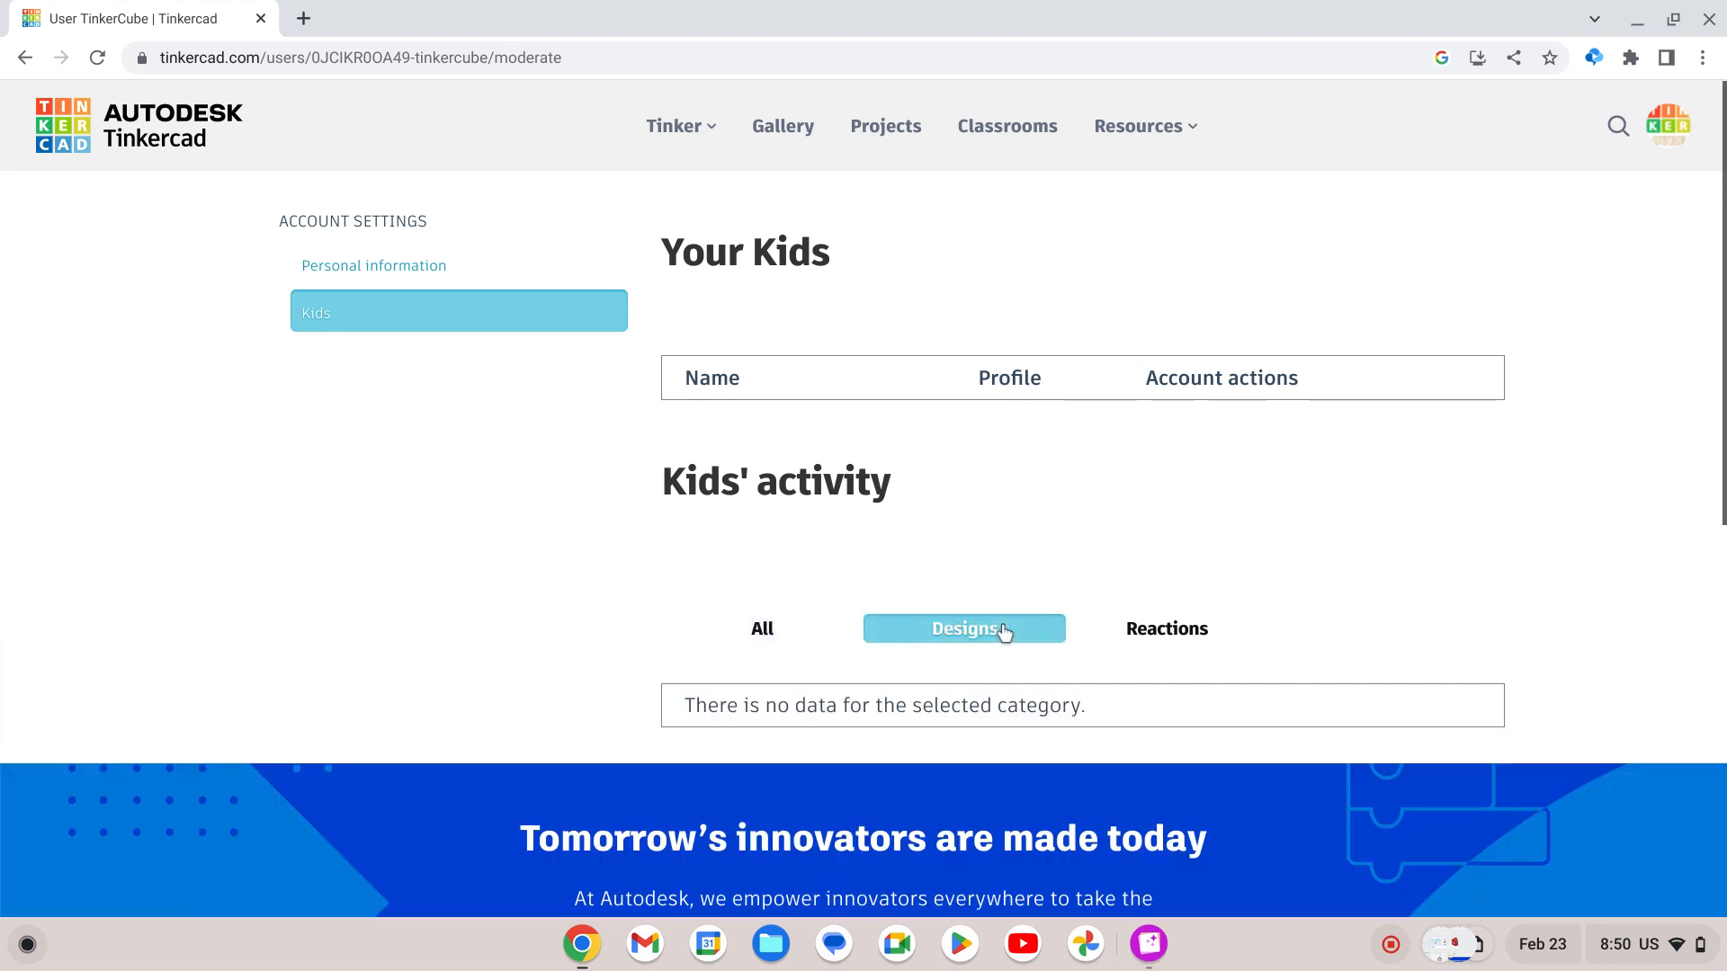
pyautogui.click(1161, 633)
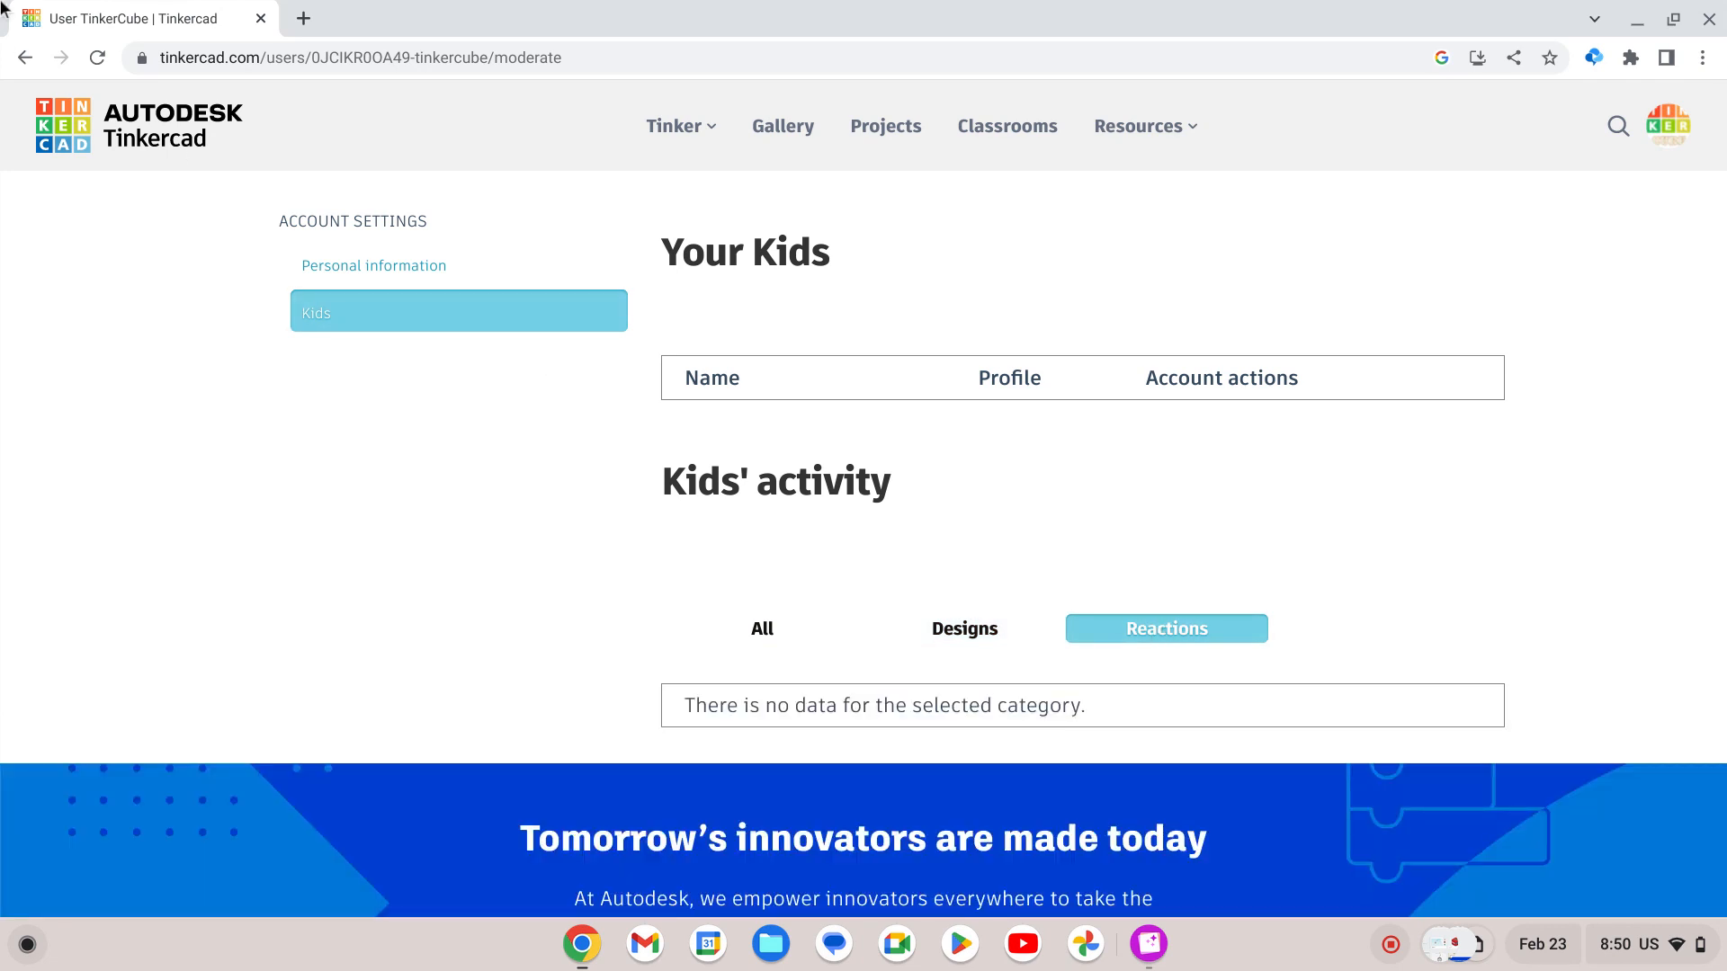
# Return to the dashboard and open the properties of the Test design, checking its name and description fields.
pyautogui.click(49, 118)
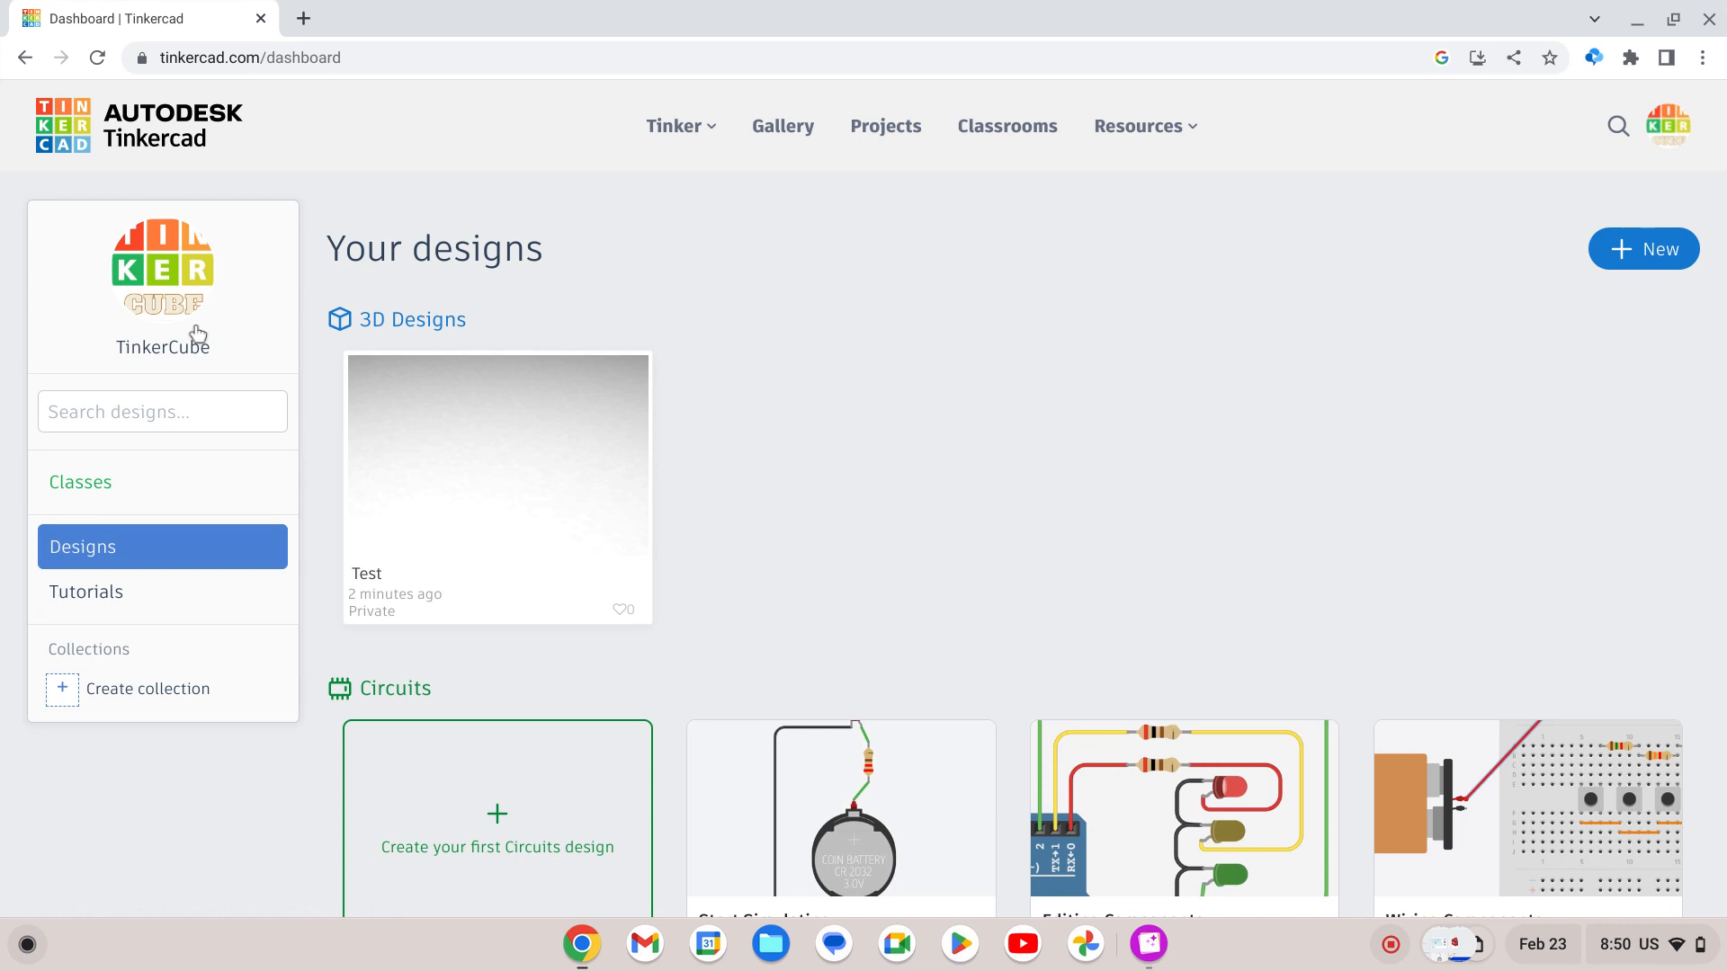
pyautogui.click(423, 448)
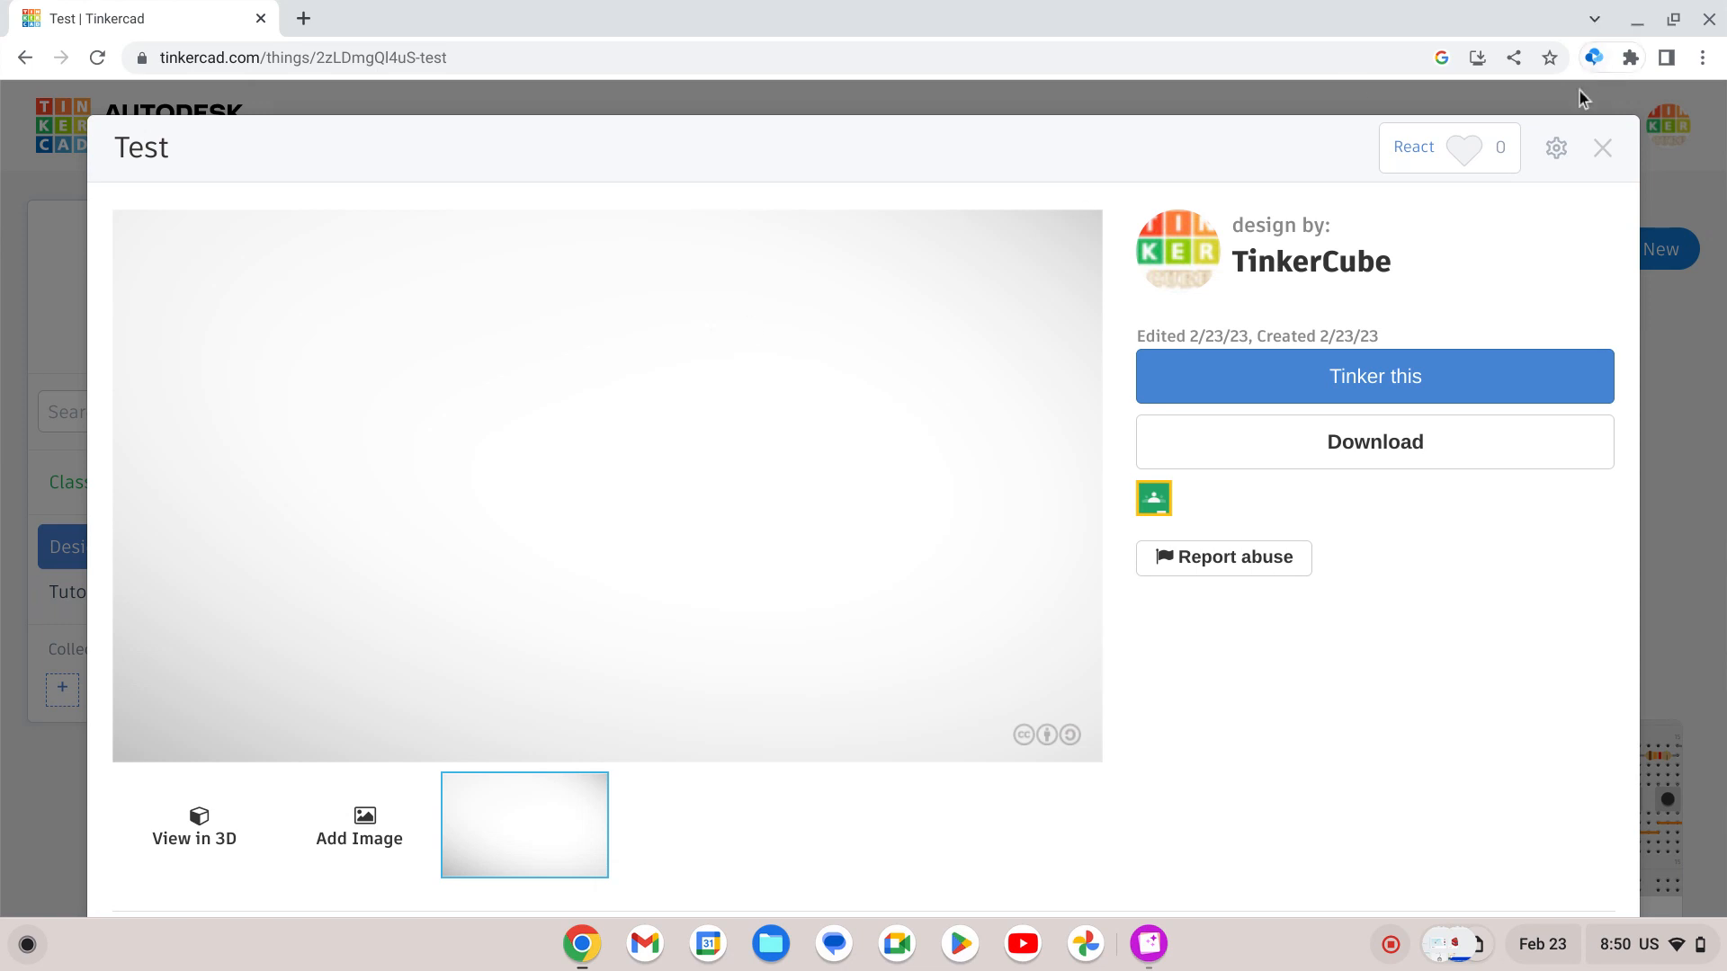
pyautogui.click(1552, 158)
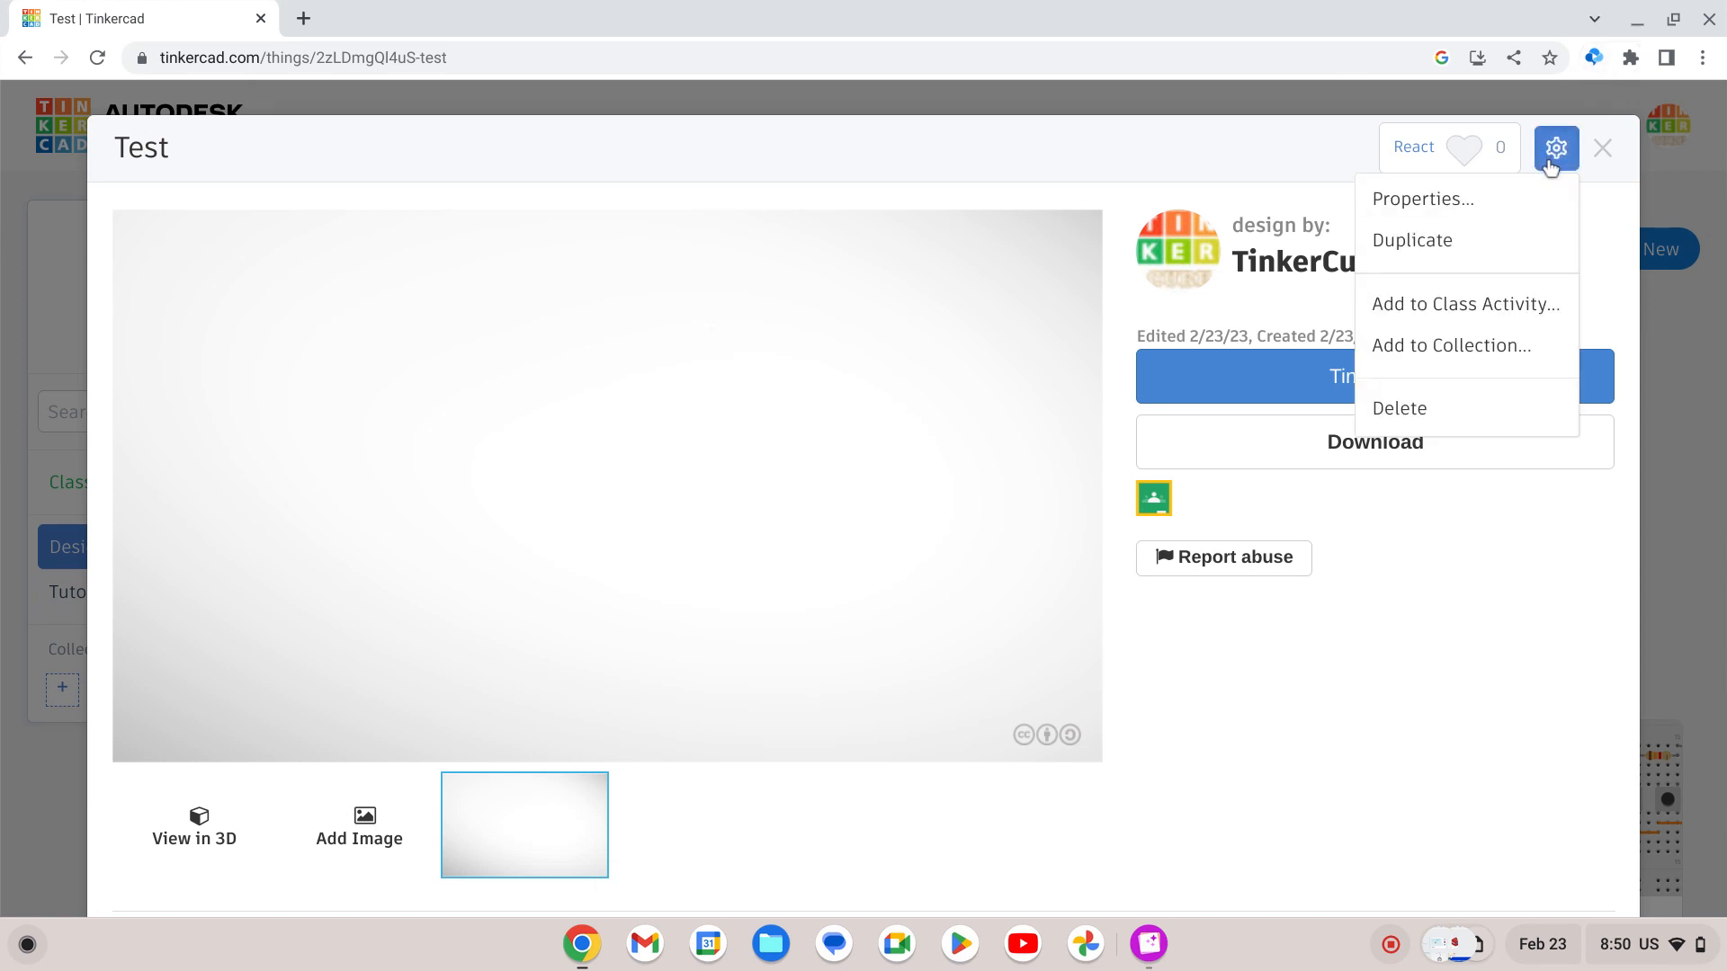
pyautogui.click(1514, 198)
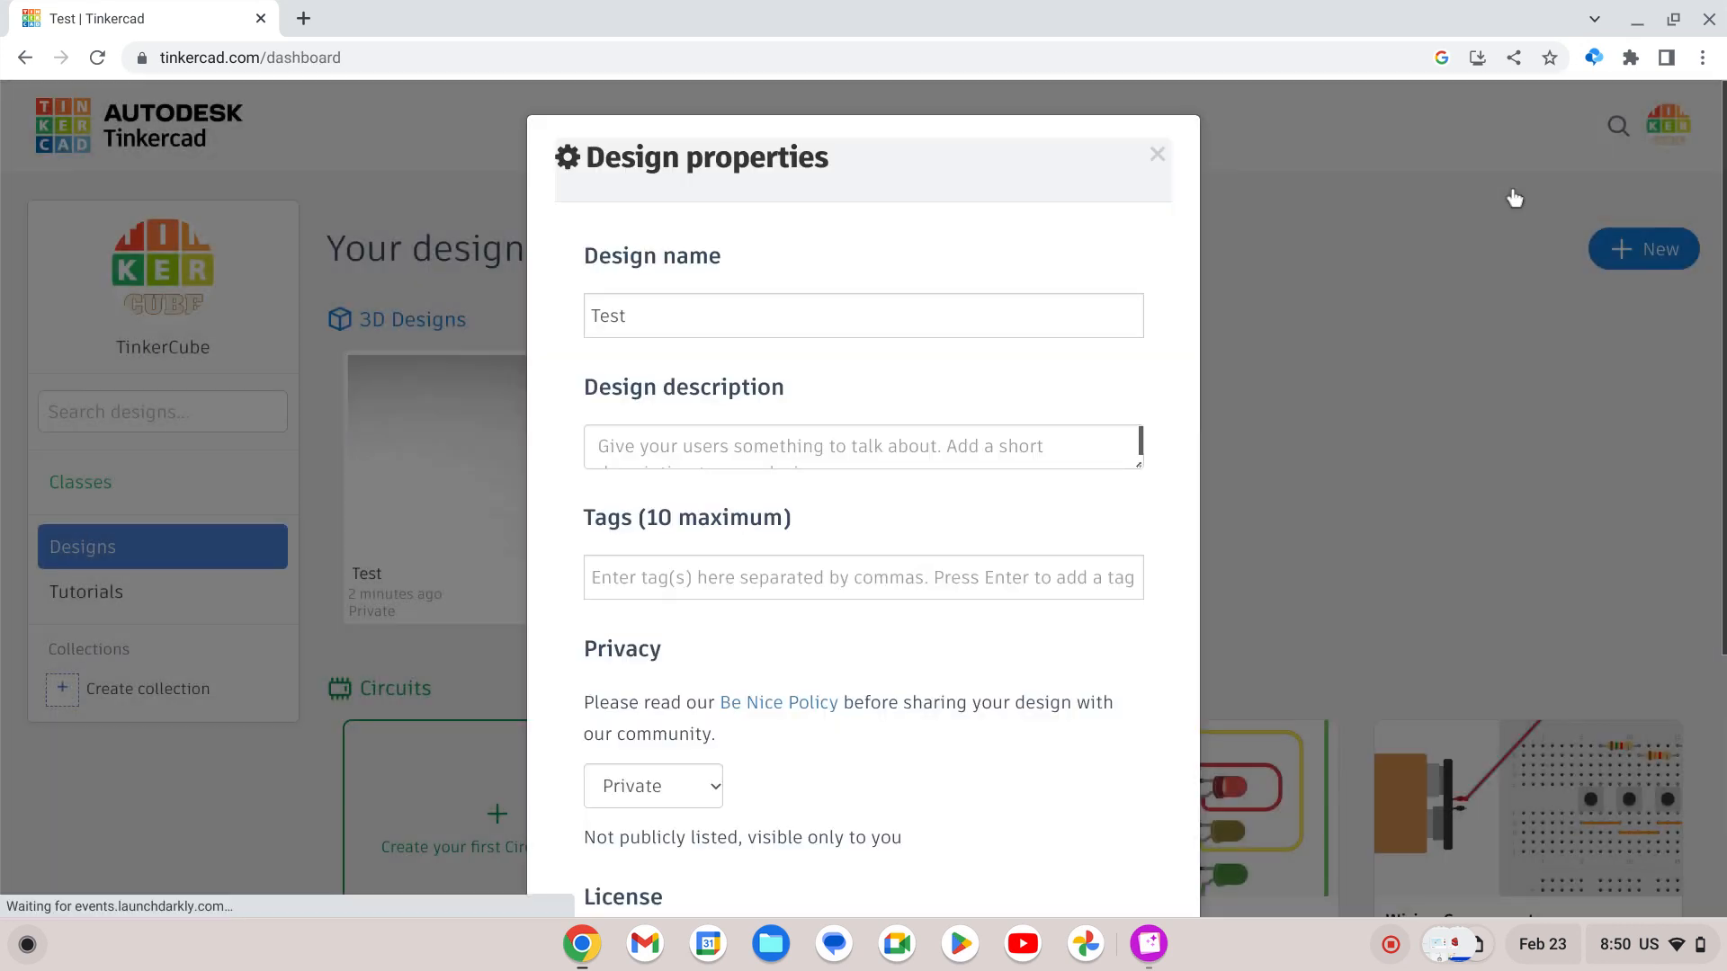
pyautogui.click(747, 313)
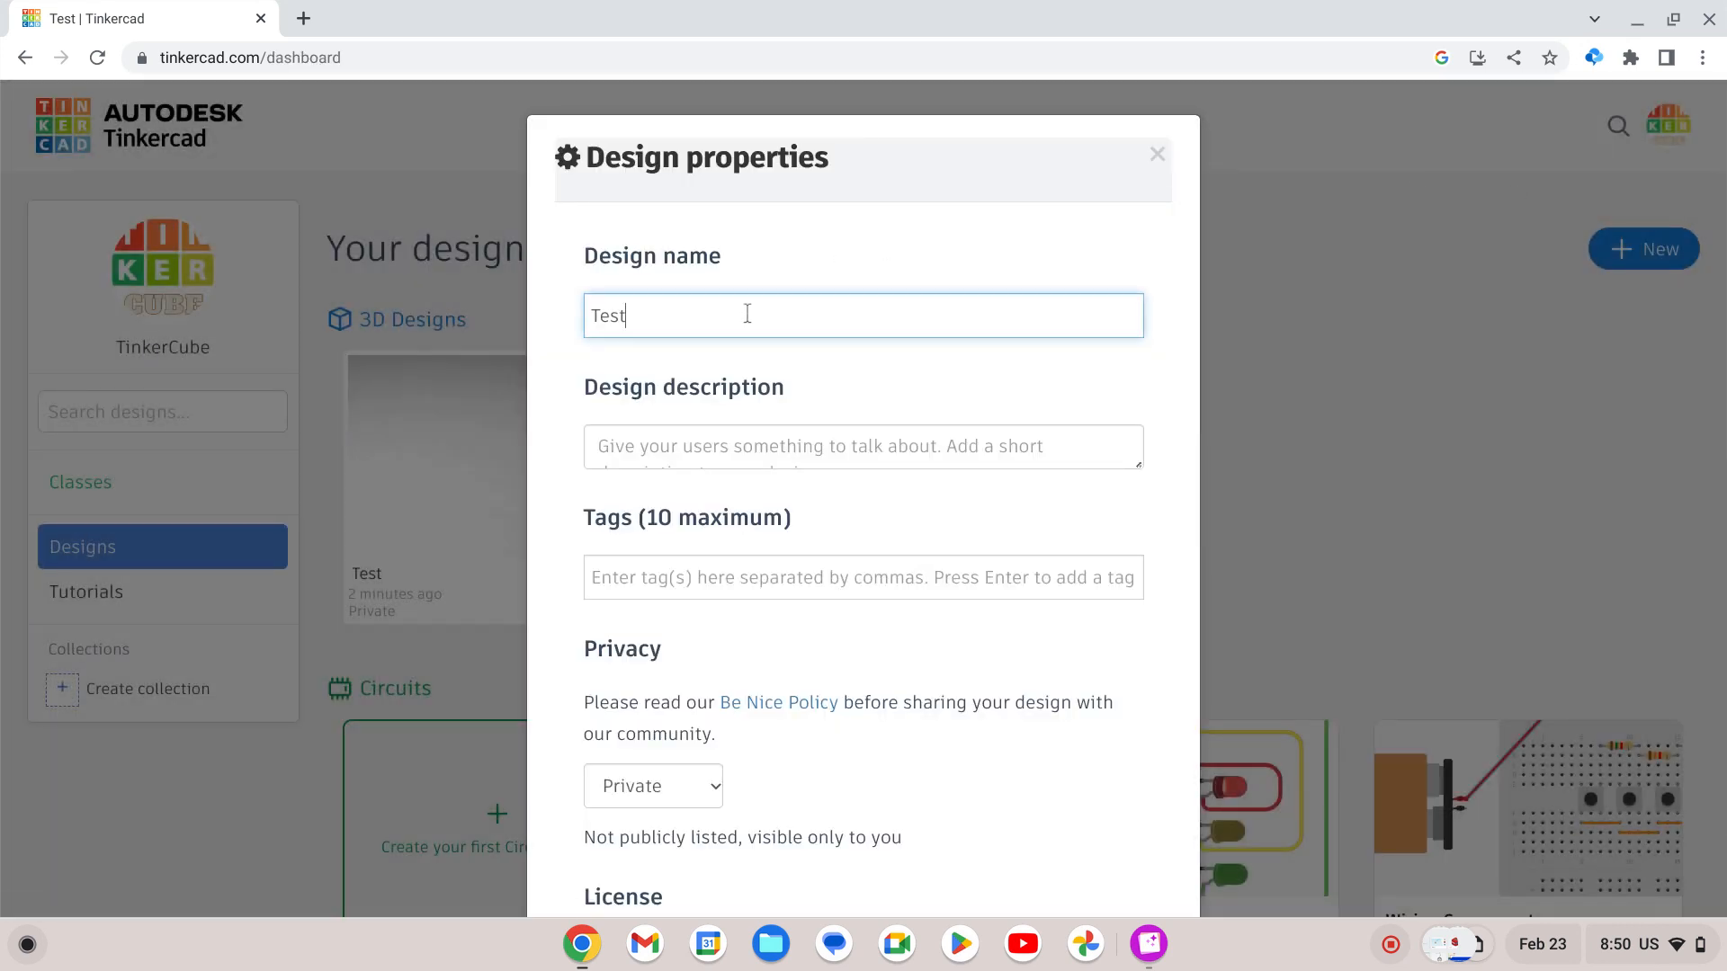
pyautogui.click(714, 441)
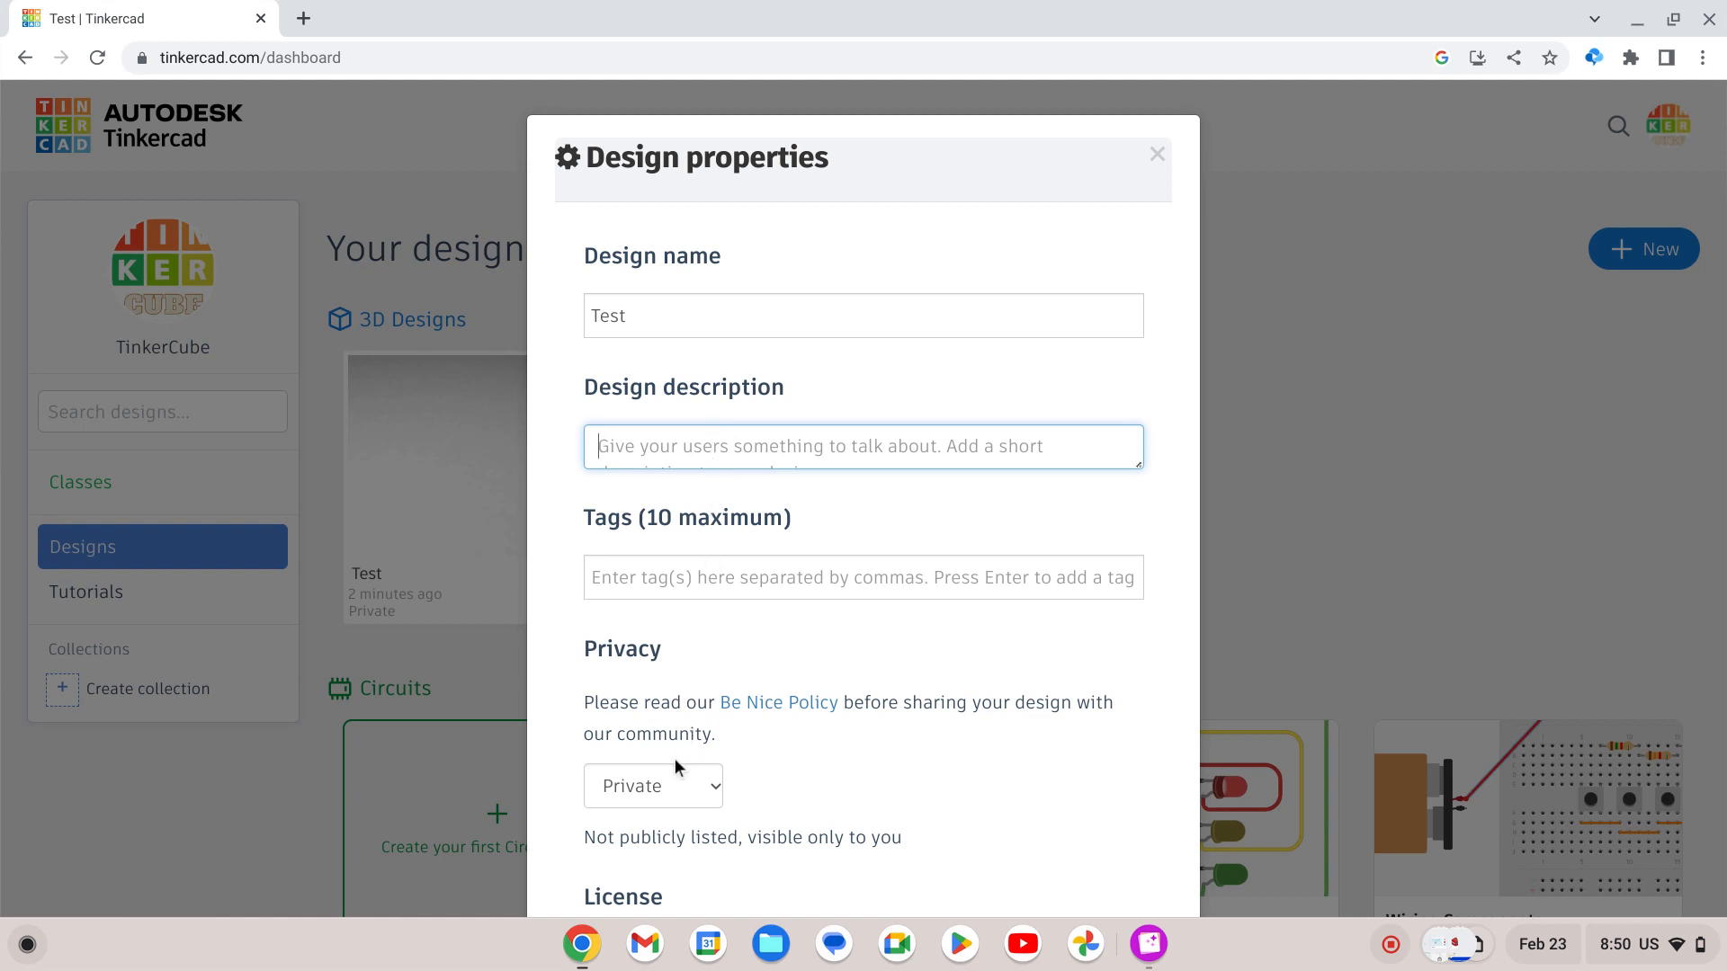
# Set the Test design's privacy to Public and its license to Attribution-NonCommercial-NoDerivs 3.0 (CC-BY-NC-ND 3.0), and save the properties.
pyautogui.click(681, 781)
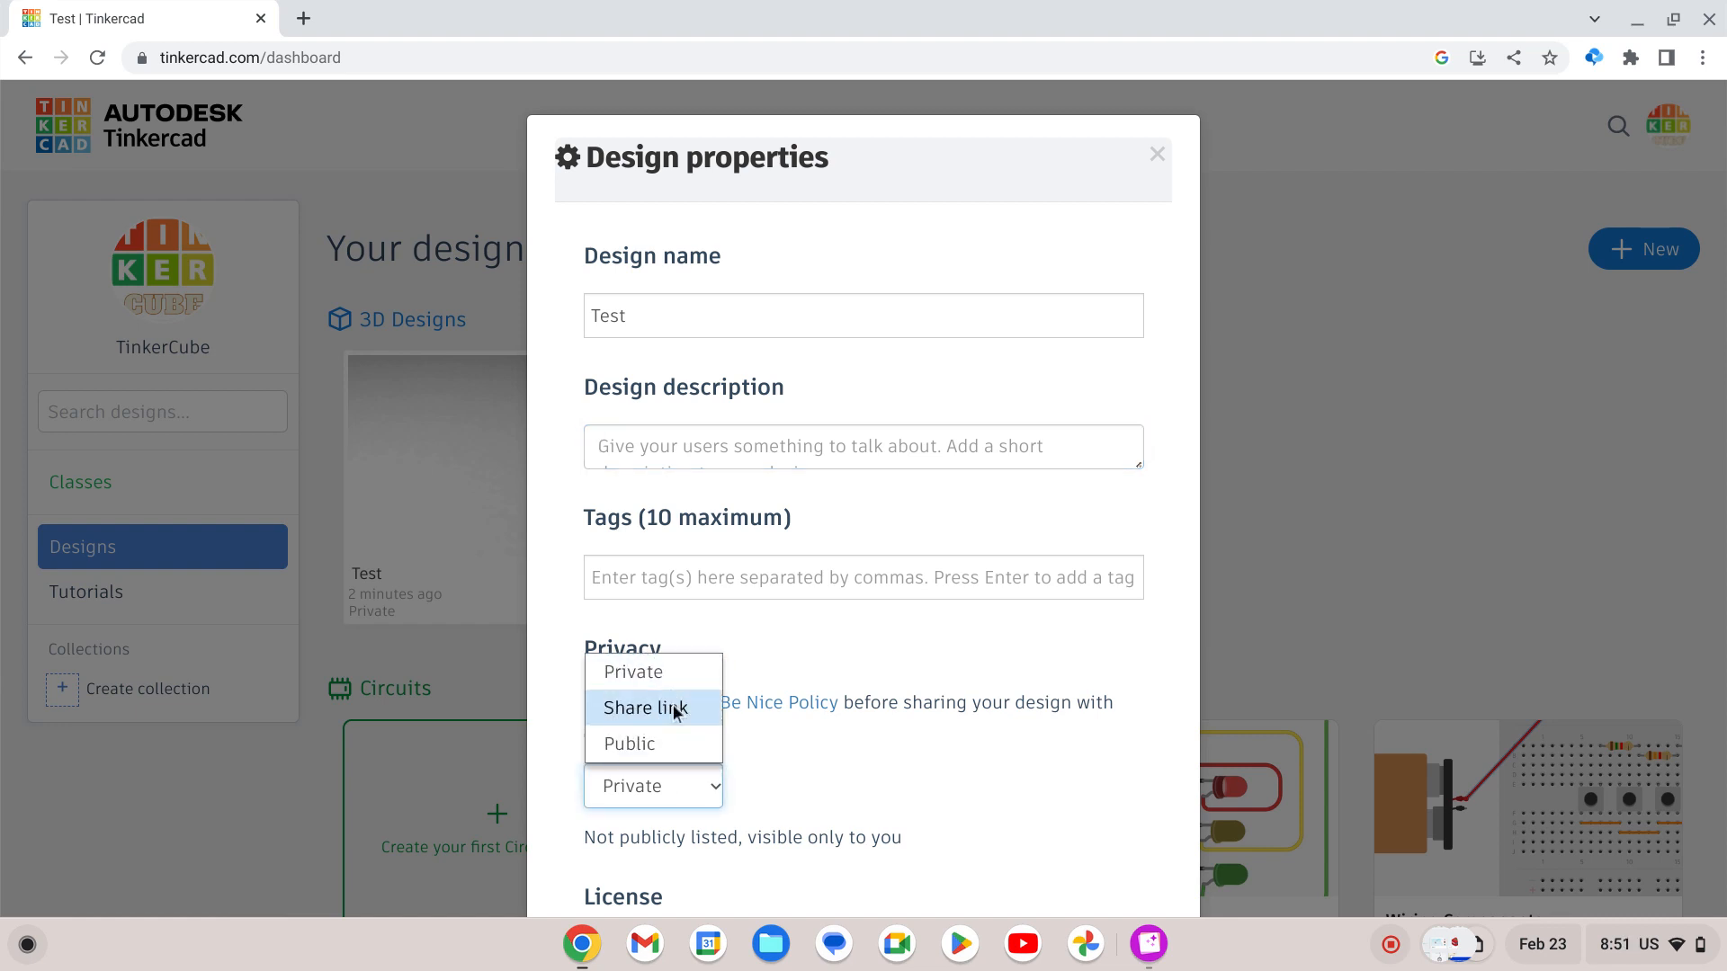
pyautogui.click(671, 742)
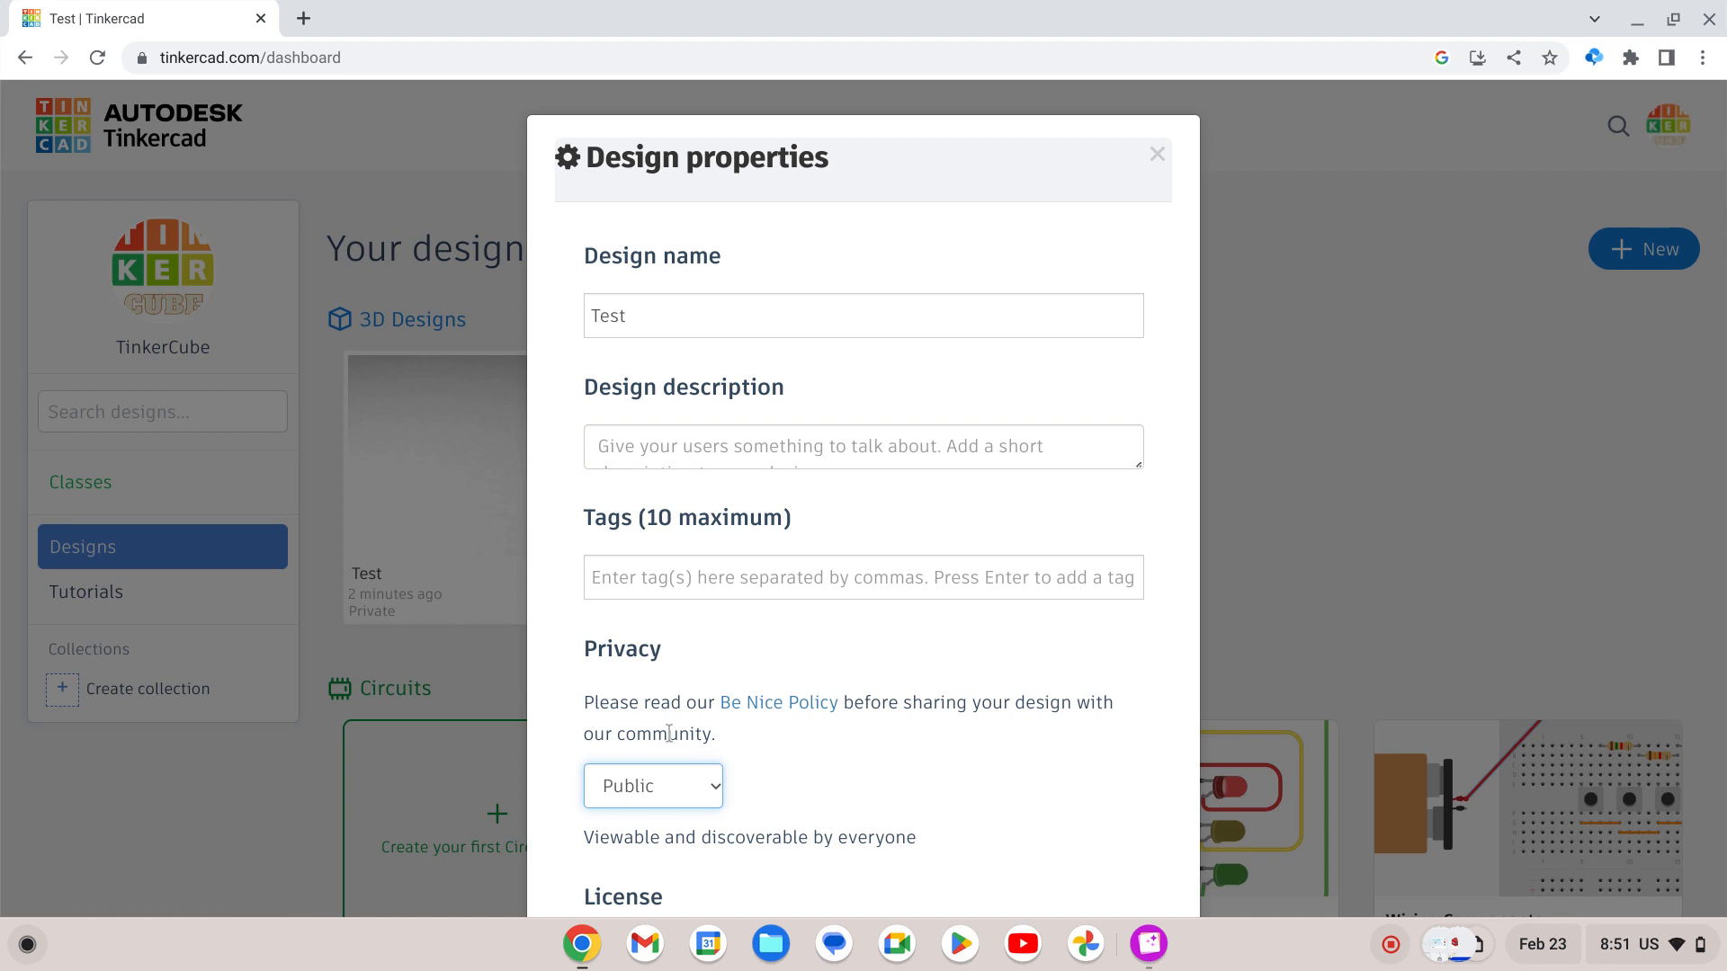
pyautogui.scroll(-3, 922, 798)
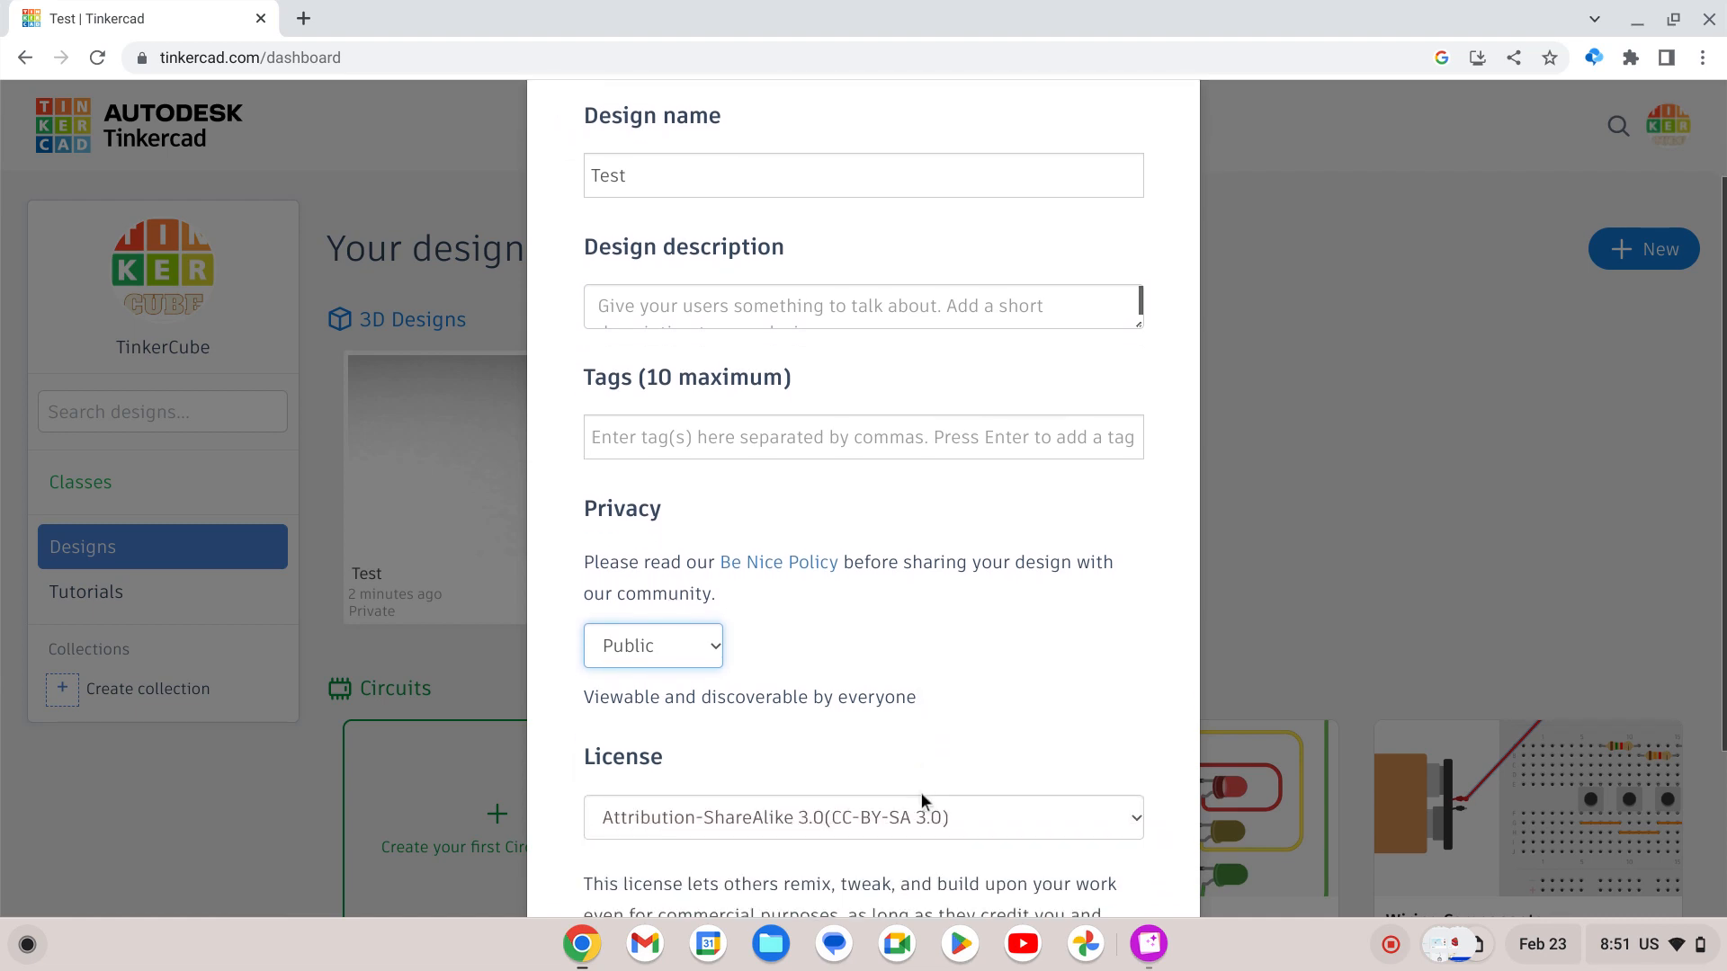
pyautogui.click(882, 808)
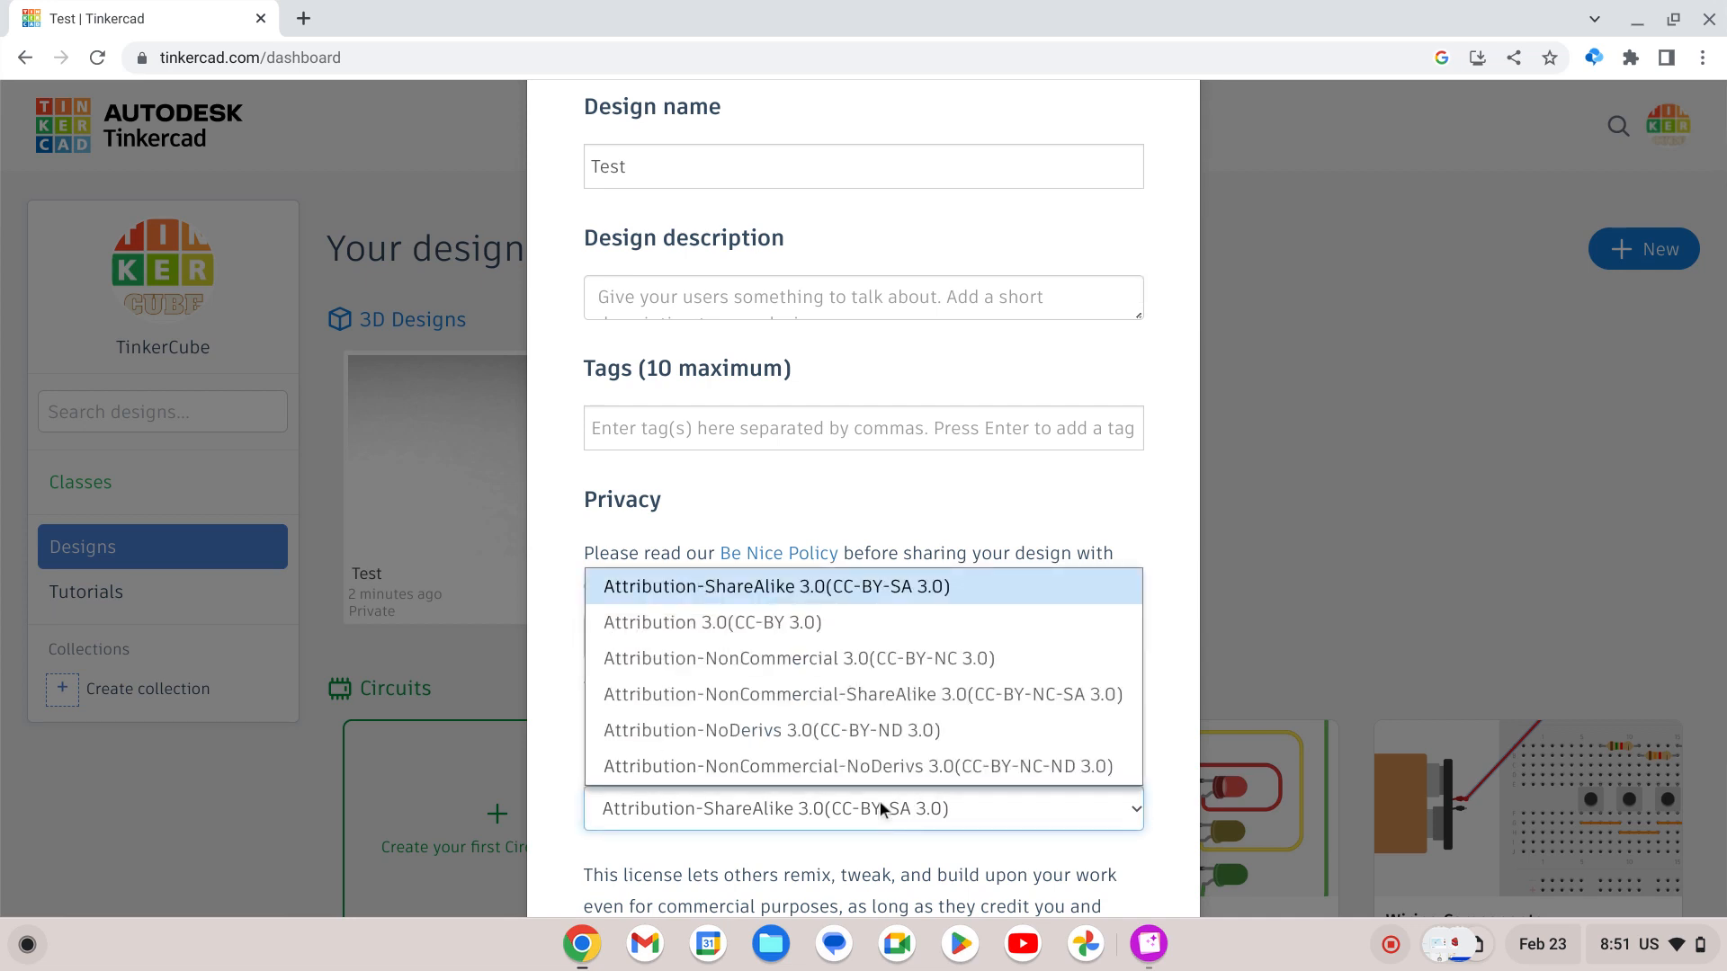
pyautogui.click(851, 769)
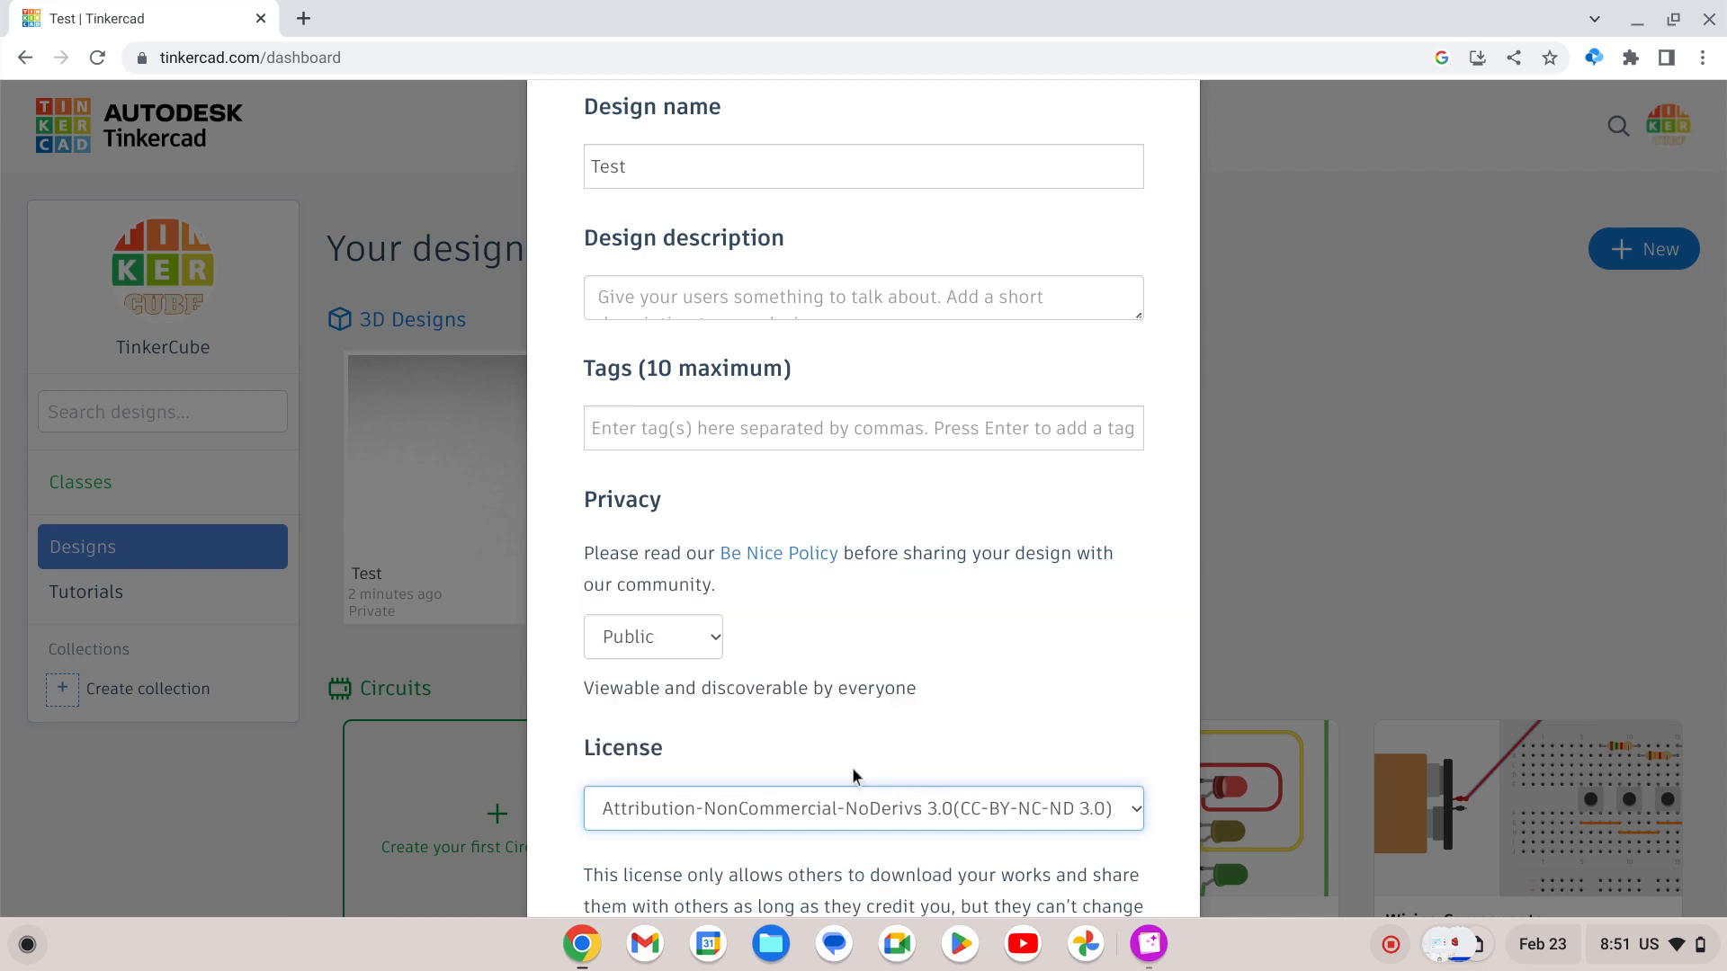
pyautogui.scroll(-3, 853, 775)
pyautogui.click(1064, 849)
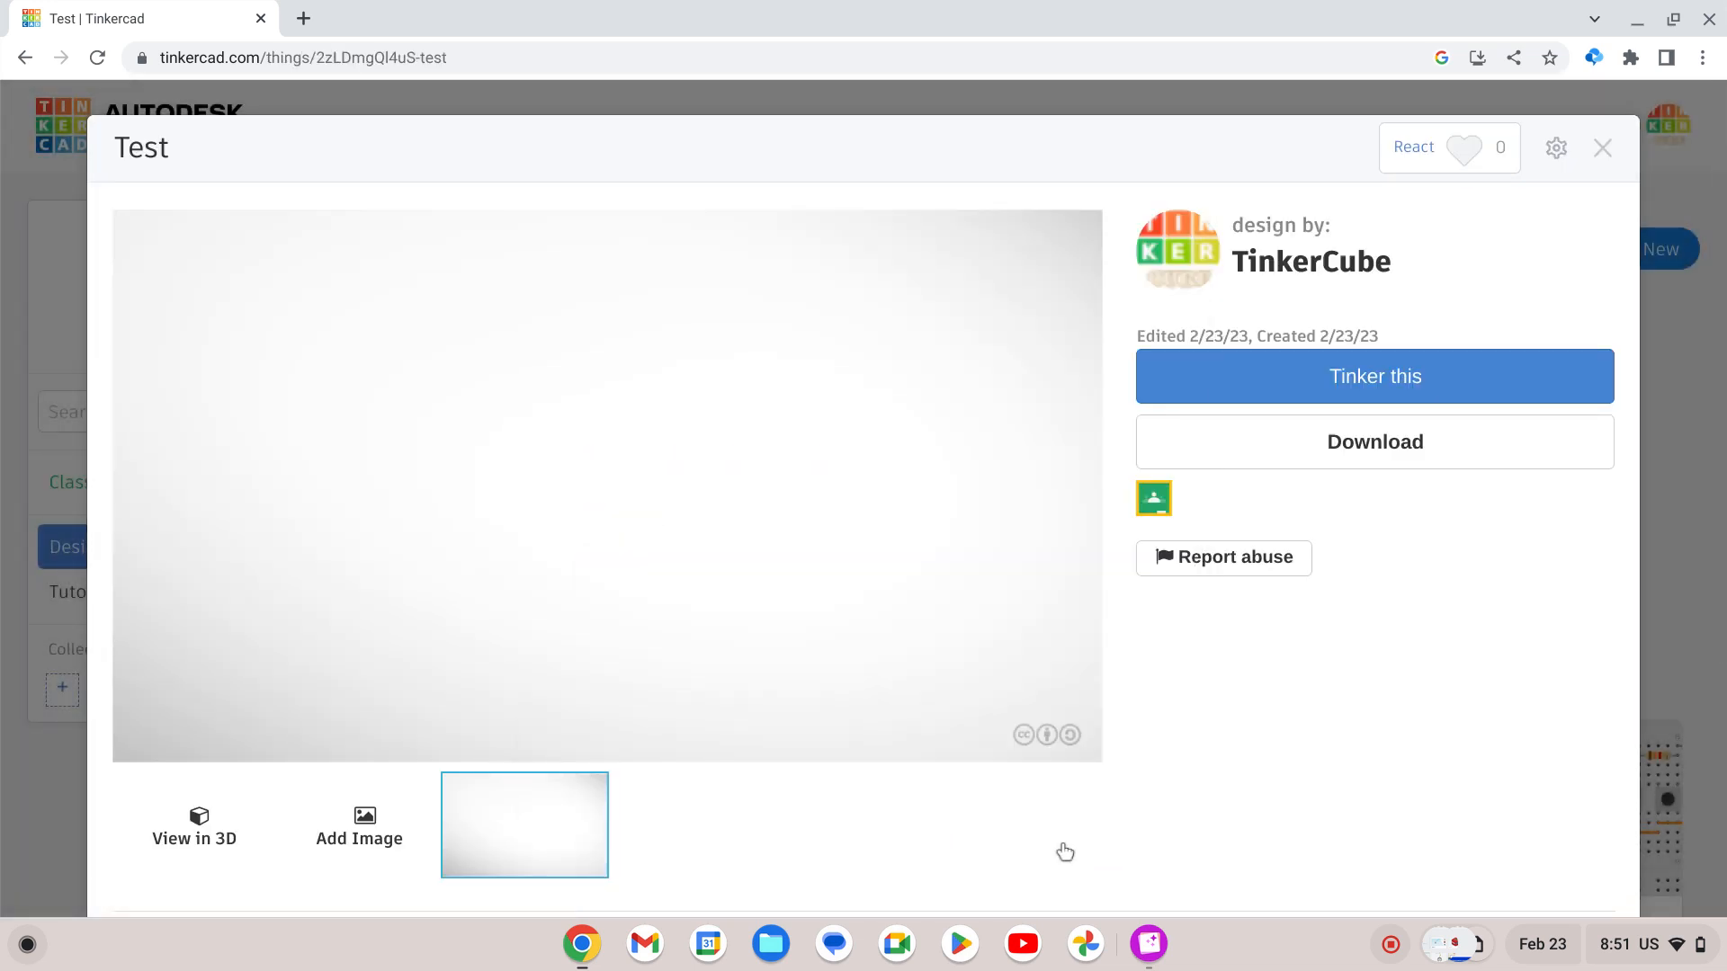
# Choose the .STL download for the Test design and return to the dashboard.
pyautogui.click(1448, 459)
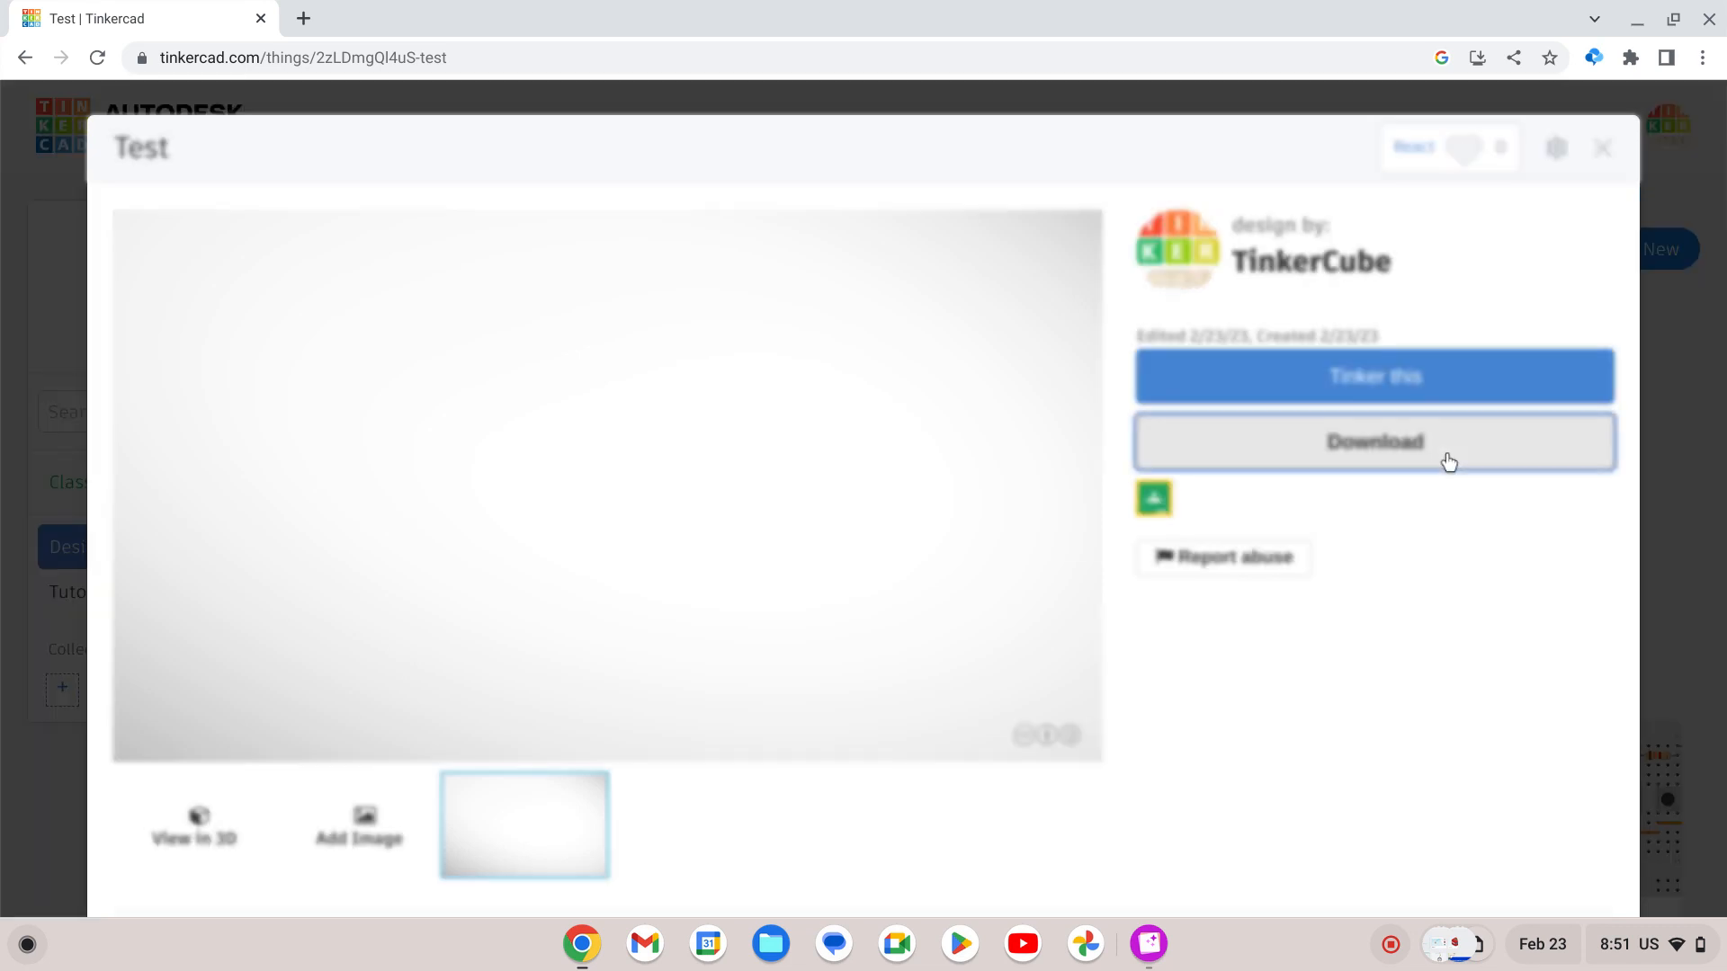
pyautogui.click(612, 277)
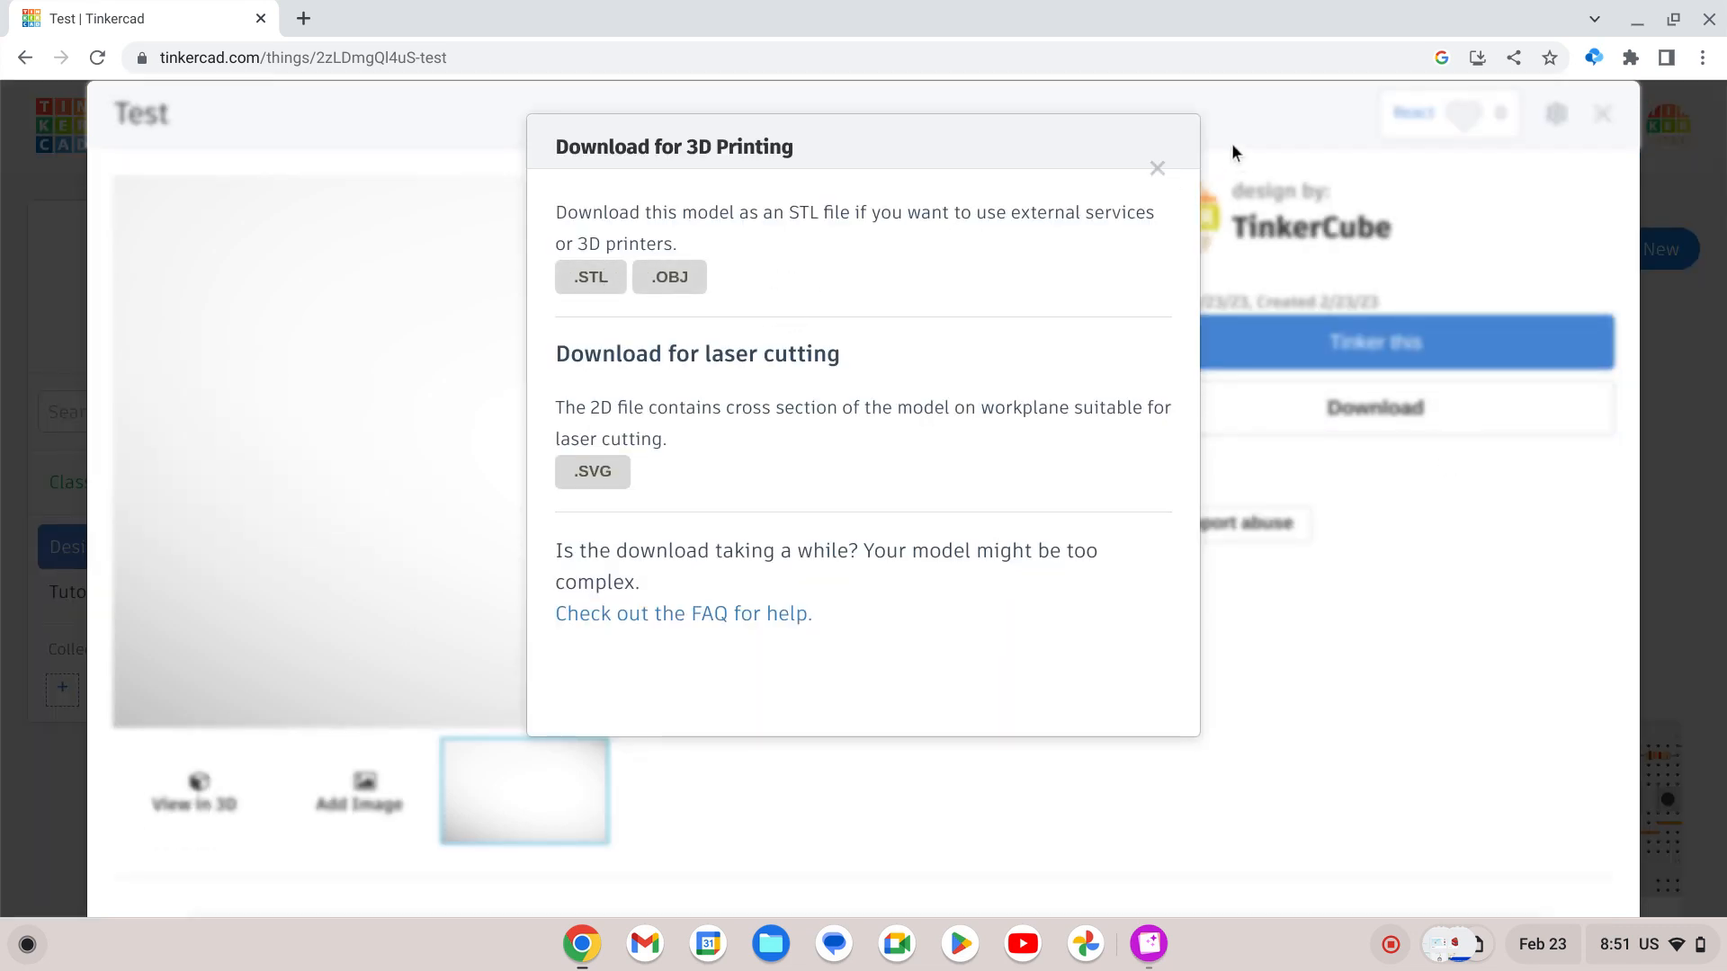
pyautogui.click(1159, 165)
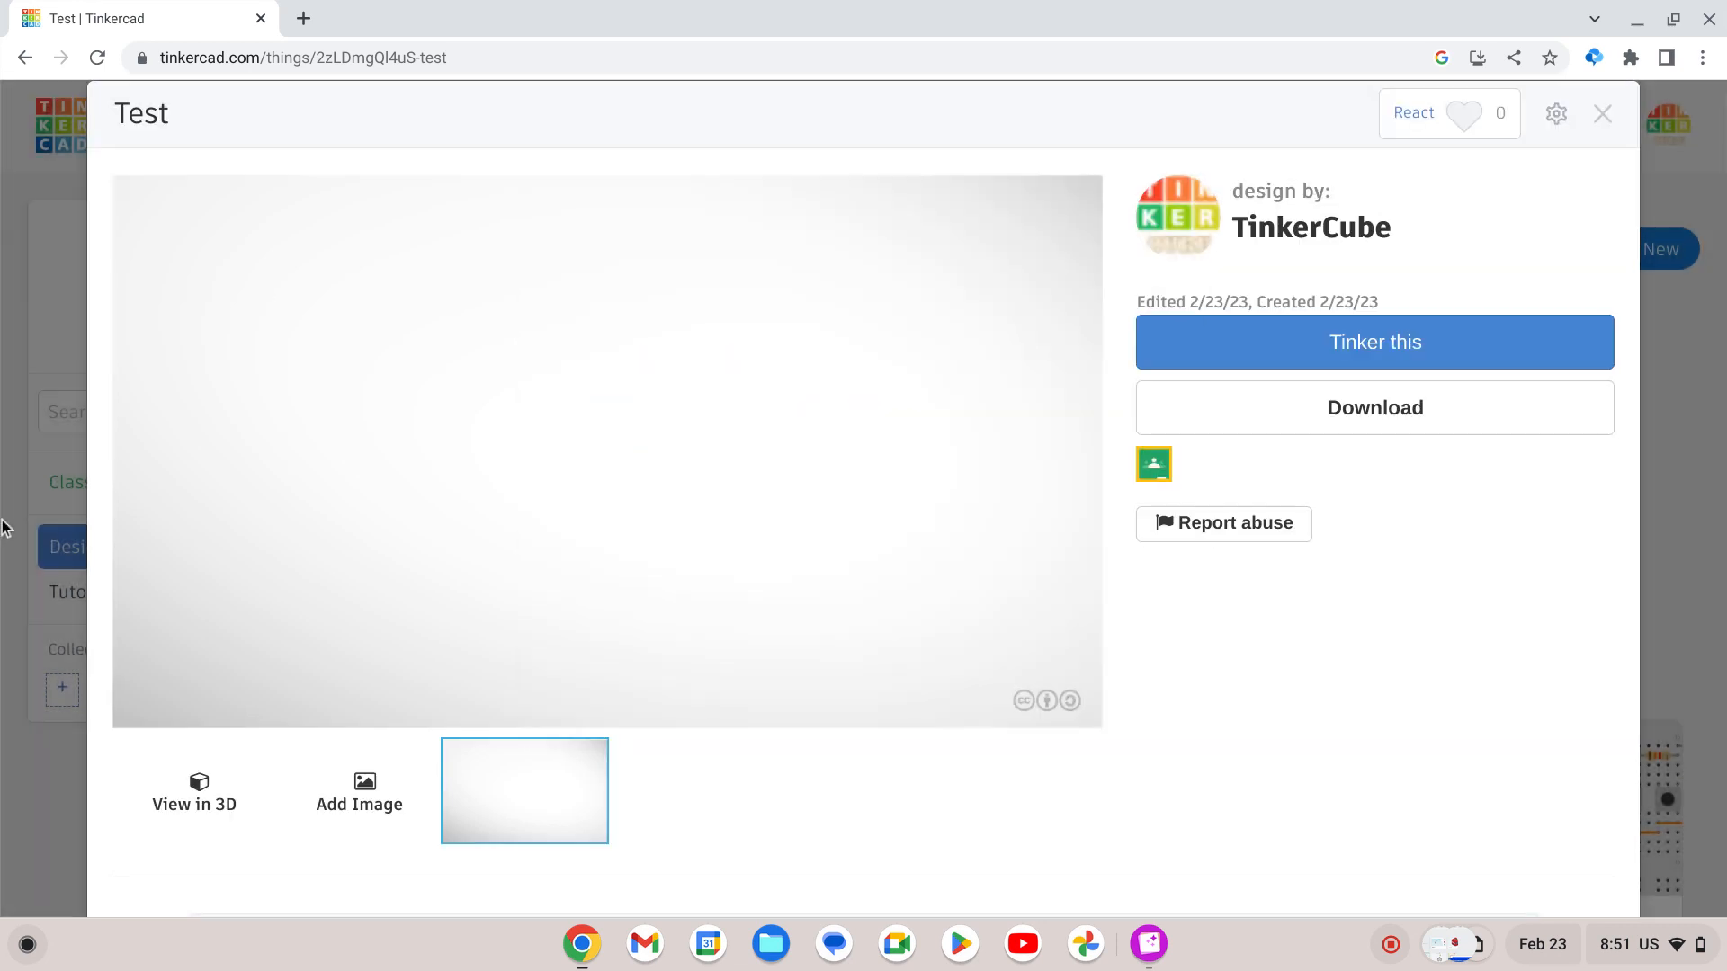
pyautogui.click(5, 529)
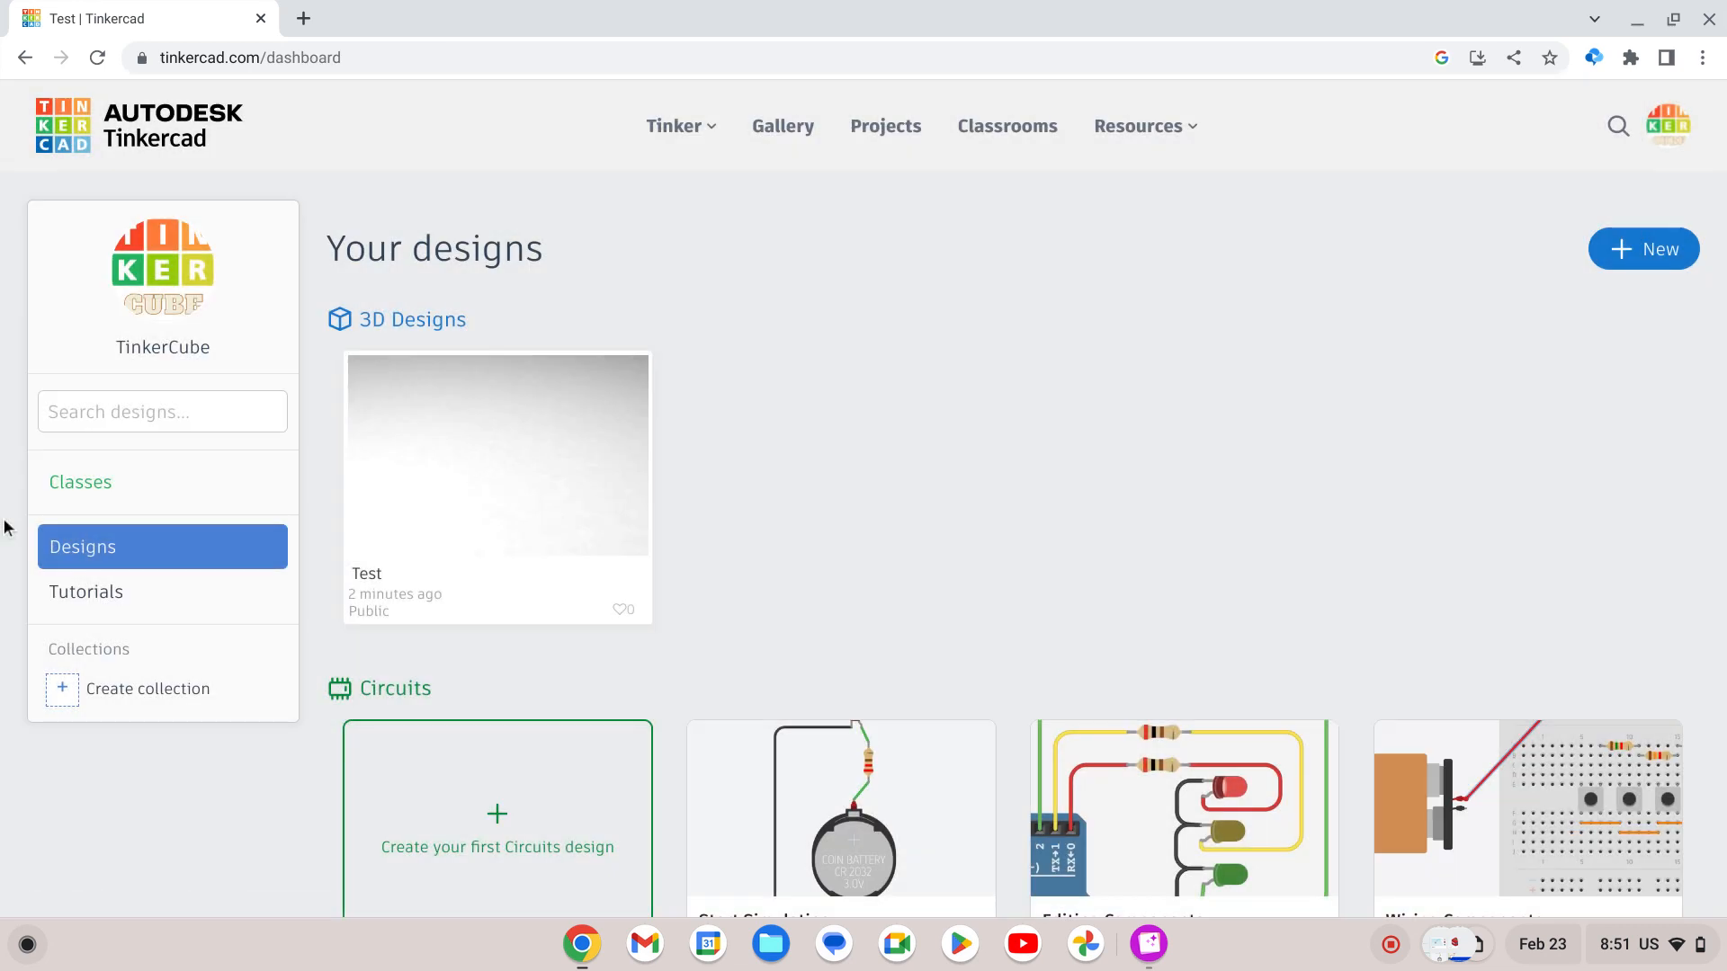